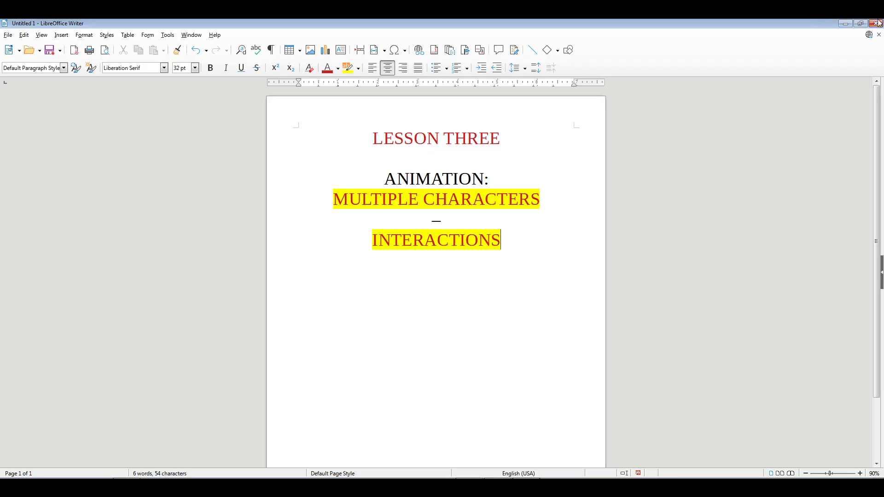
Close the lesson title document without saving it and return to the animation project in UPBGE.
left_click(879, 23)
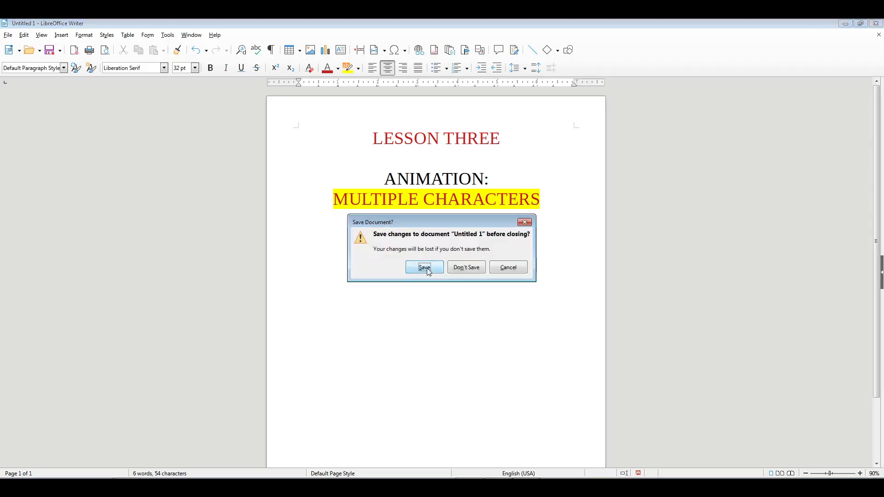
left_click(469, 270)
mouse_move(504, 308)
middle_mouse_down()
mouse_move(386, 309)
mouse_move(507, 313)
middle_mouse_up()
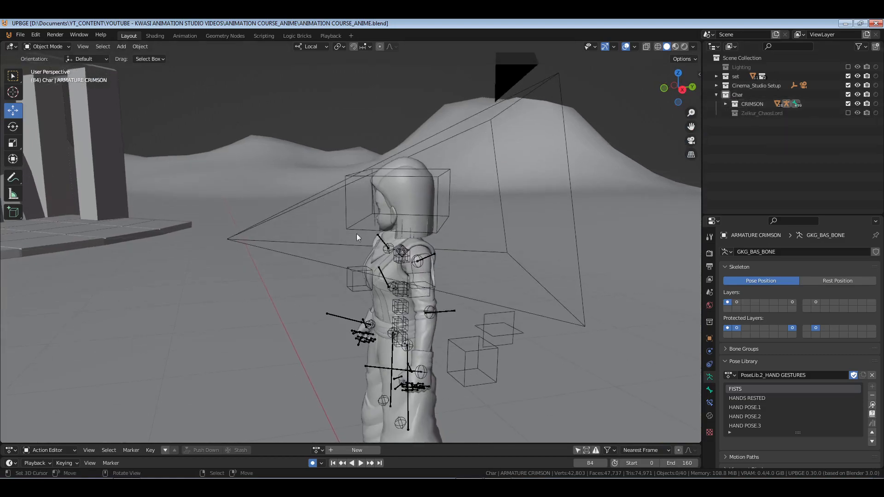
View the Crimson character and the surrounding set, then save the ANIMATION COURSE_ANIME.blend file.
middle_click_drag(357, 233, 410, 260)
scroll(498, 227, "up", 2)
scroll(512, 243, "down", 5)
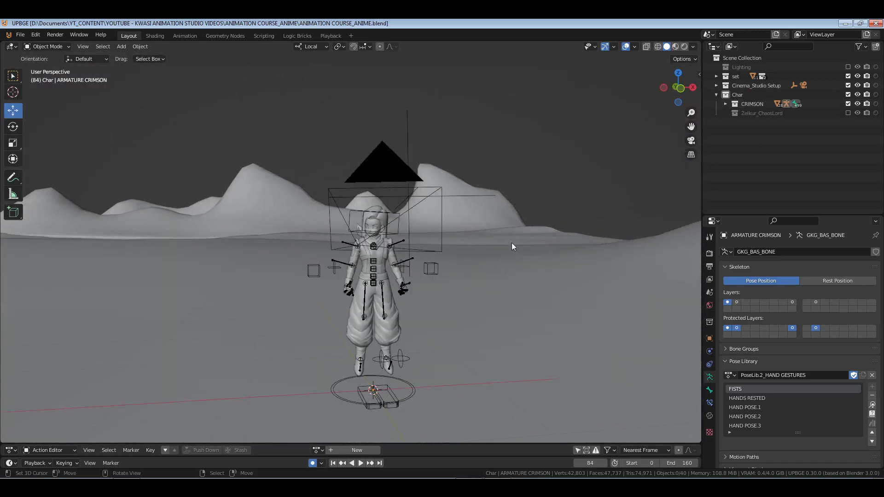
middle_click_drag(512, 243, 519, 270)
key("ctrl+s")
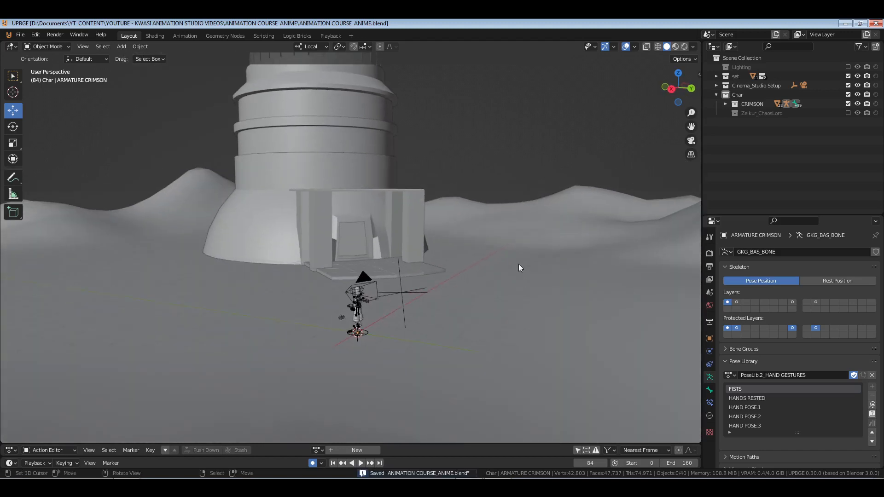
Frame the view on the Crimson character's armature and clear the selection.
middle_click_drag(518, 264, 443, 253)
left_click(390, 248)
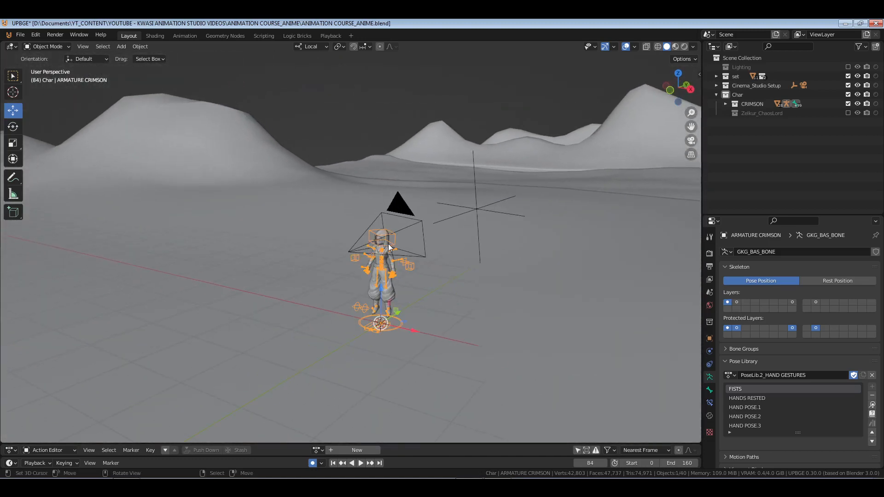
key("KP_Decimal")
key("alt+a")
scroll(395, 236, "up", 4)
middle_click_drag(401, 227, 485, 259)
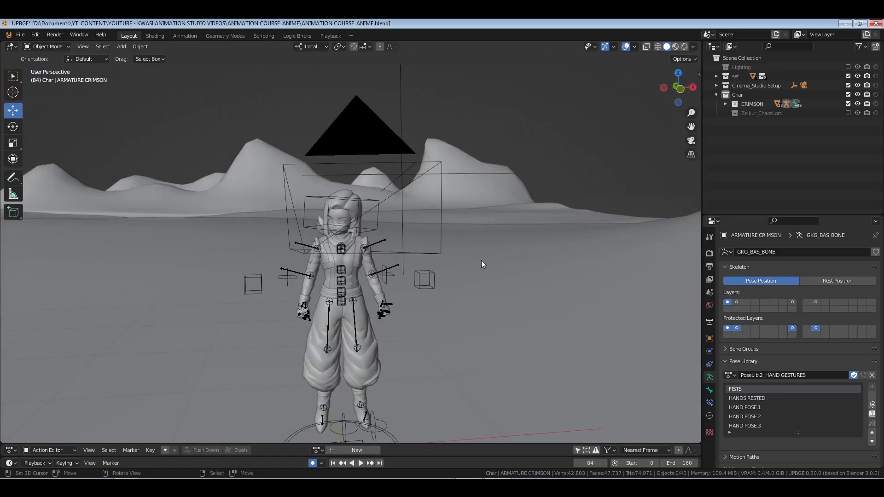
Enable the Zelkur_ChaosLord collection, centre the view on its armature, and save the file.
left_click(848, 113)
middle_click_drag(570, 198, 441, 208)
left_click(387, 169)
key("KP_Decimal")
key("ctrl+s")
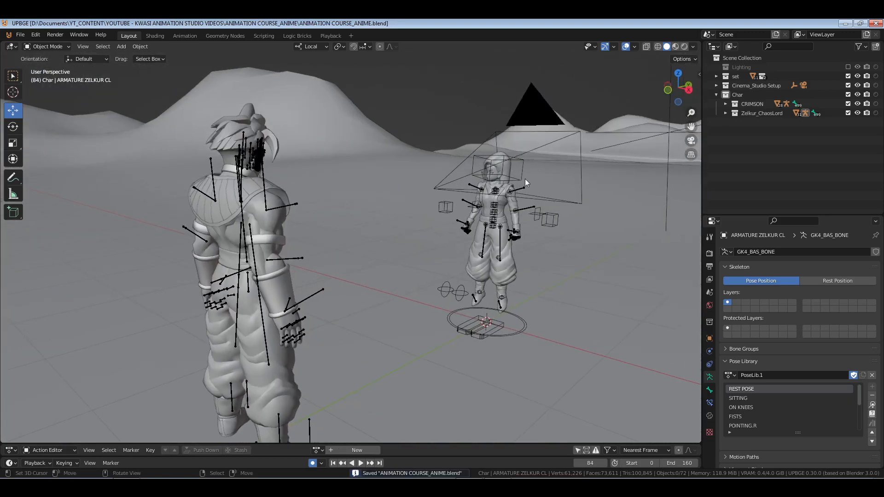
Select the Crimson armature, switch to the Animation workspace, and delete the strip on its NlaTrack.001.
left_click(521, 179)
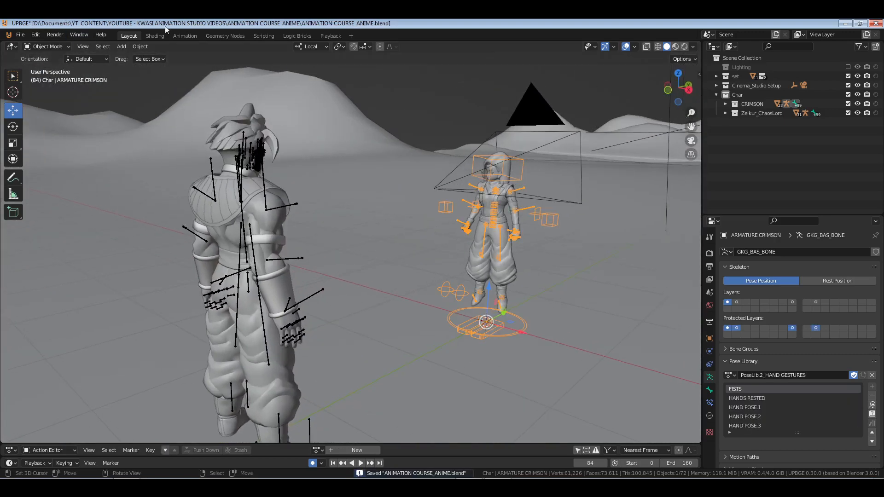
left_click(185, 35)
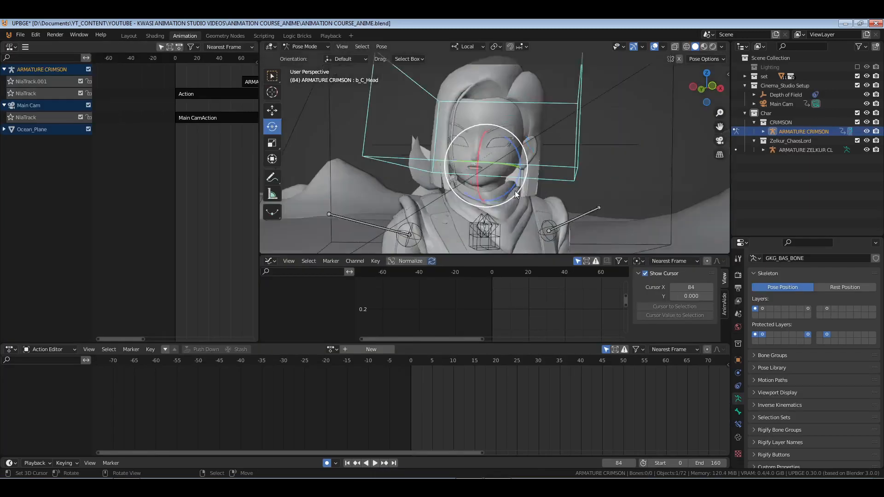
scroll(516, 189, "down", 8)
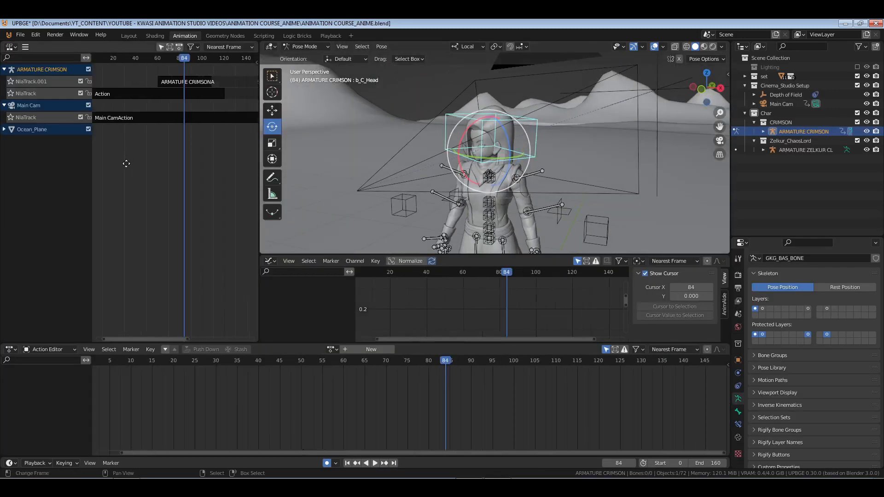
left_click(185, 82)
key("x")
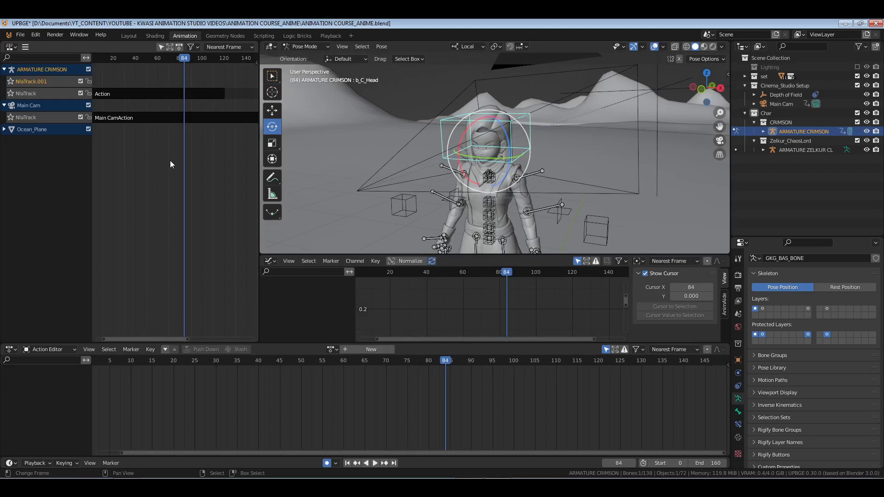
Return to the first frame of the timeline, frame 0, and save the file.
left_click(347, 464)
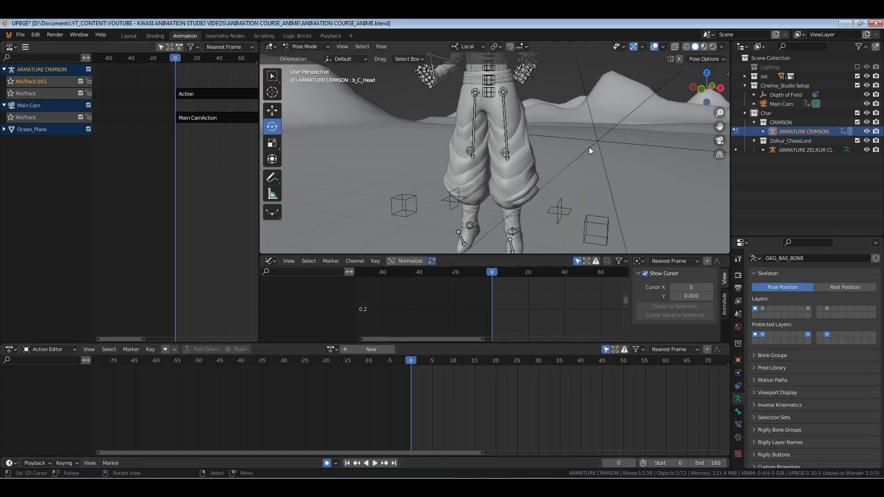
scroll(559, 134, "down", 5)
key("ctrl+s")
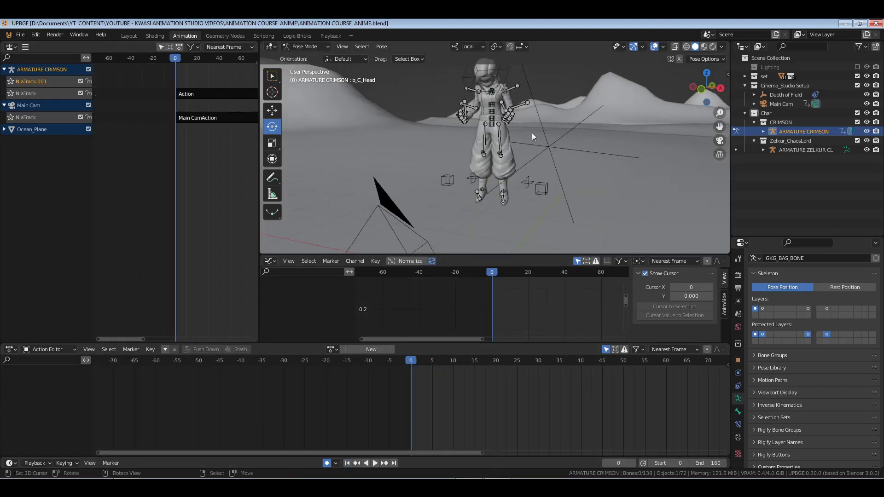
right_click(205, 180)
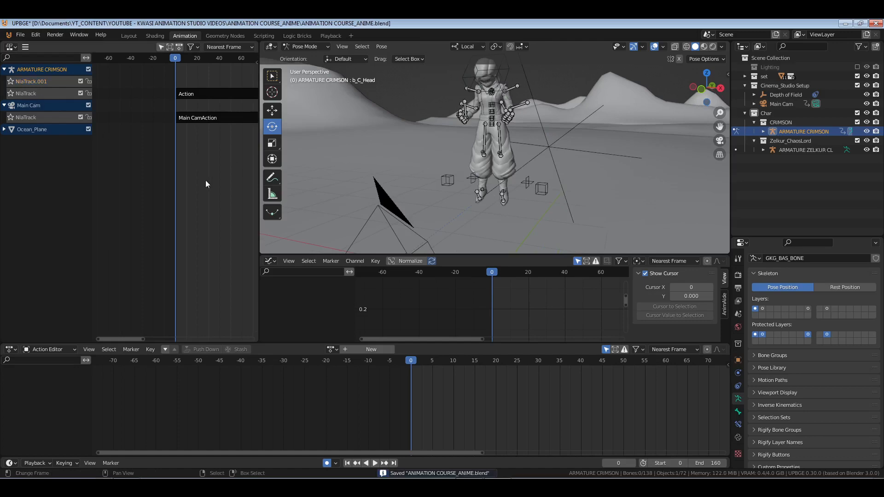
middle_click_drag(524, 137, 583, 145)
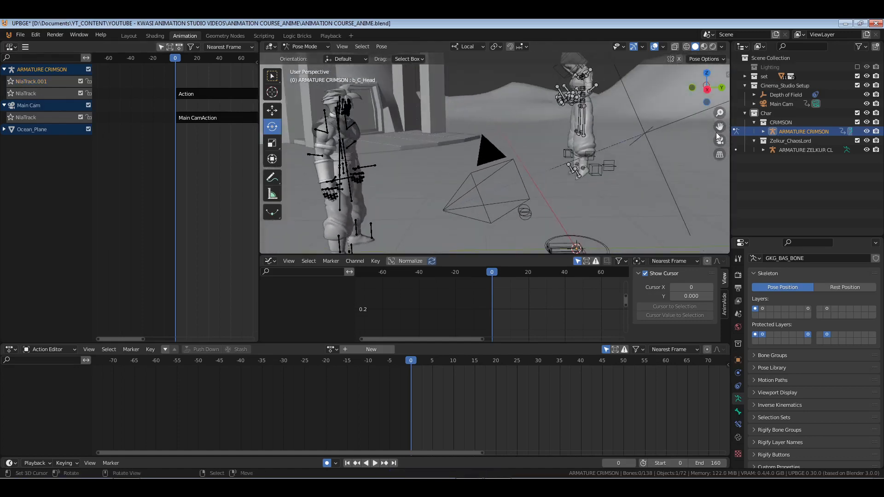
Select the Main Cam in Object Mode and collapse the CRIMSON and Zelkur_ChaosLord collections.
key("ctrl+Tab")
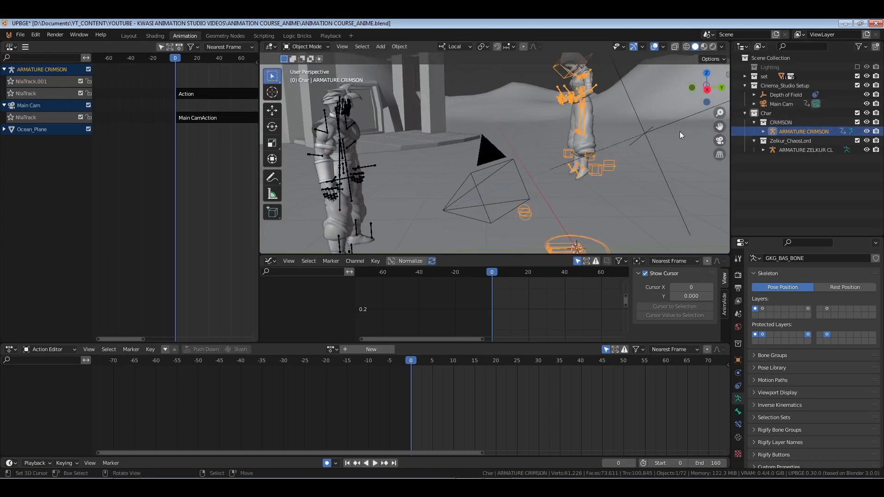
left_click(780, 103)
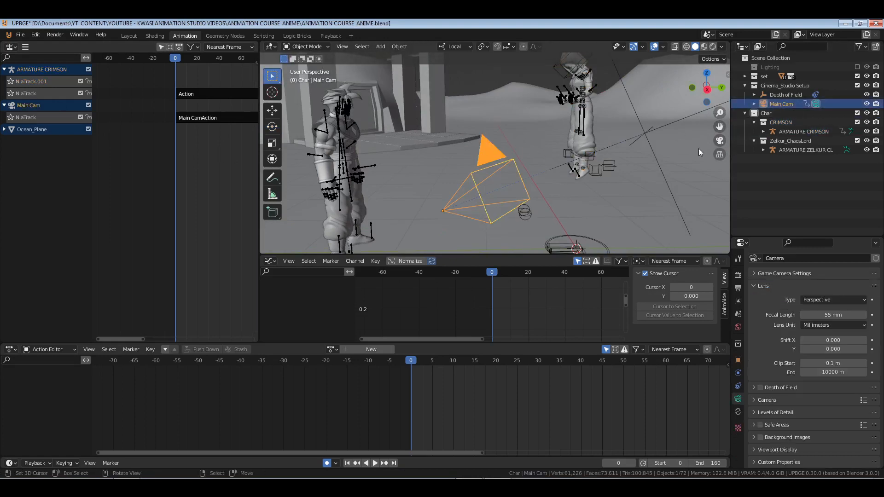
left_click(754, 122)
left_click(755, 131)
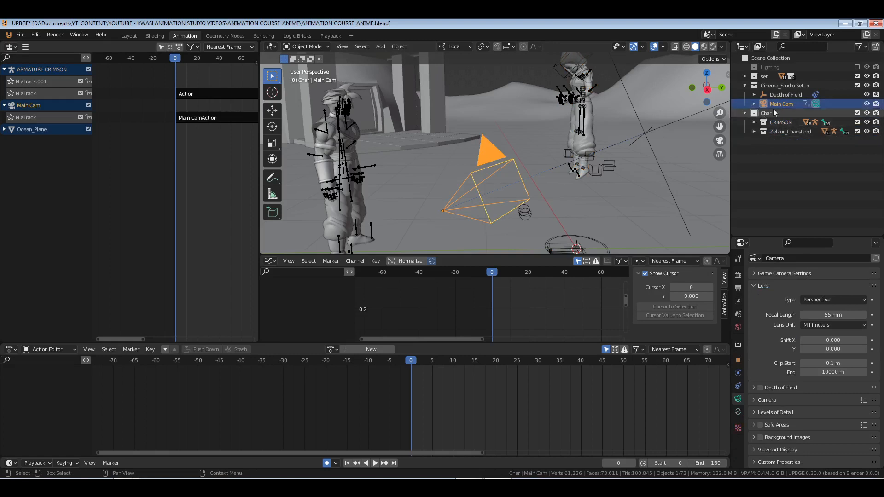
Enter tweak mode on the Main CamAction strip with the Move tool active.
left_click(185, 119)
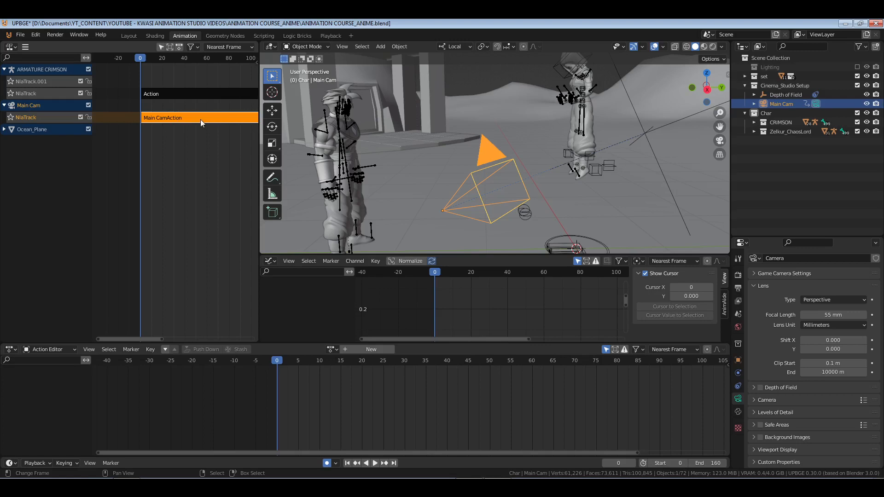
left_click(272, 111)
key("Tab")
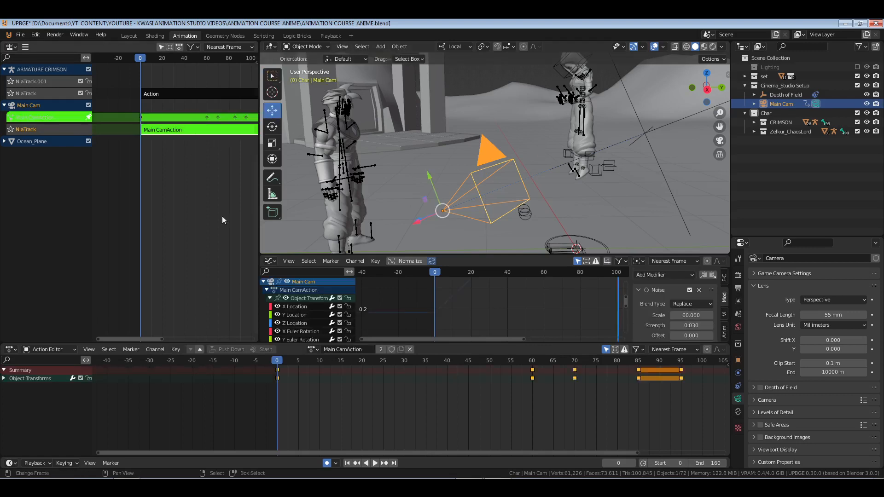
Preview the animation through the camera view and stop on the camera's keyframe at frame 109.
middle_click_drag(593, 410, 520, 408)
key("space")
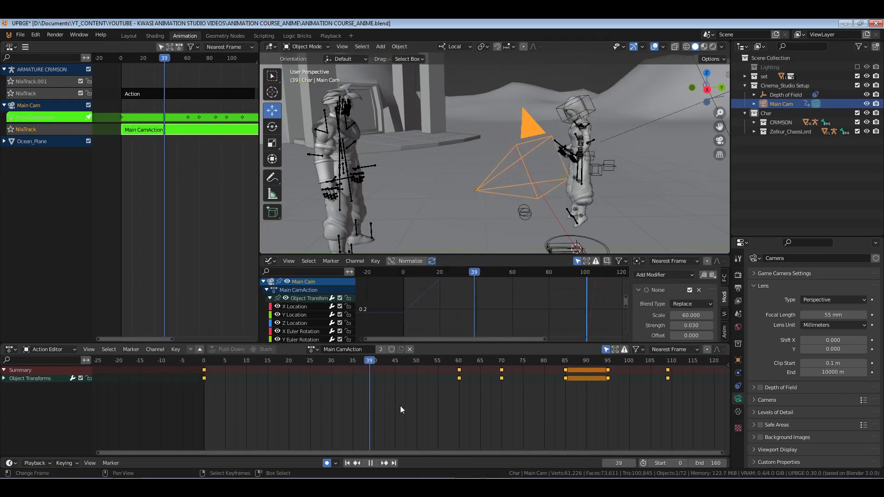
key("space")
key("KP_0")
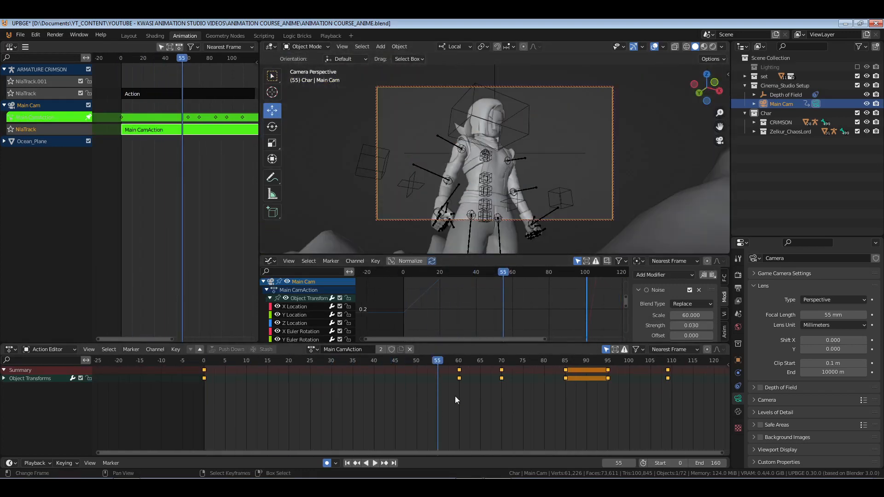
key("space")
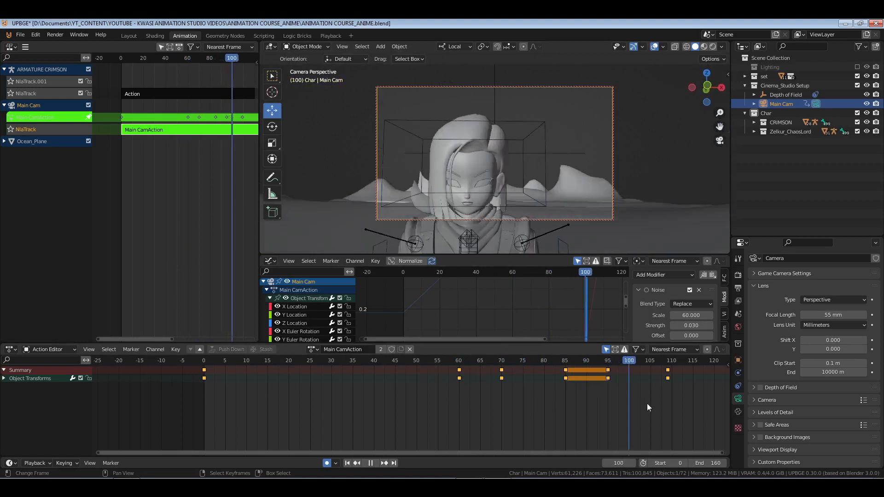
mouse_move(668, 404)
left_mouse_down()
mouse_move(607, 403)
mouse_move(667, 404)
left_mouse_up()
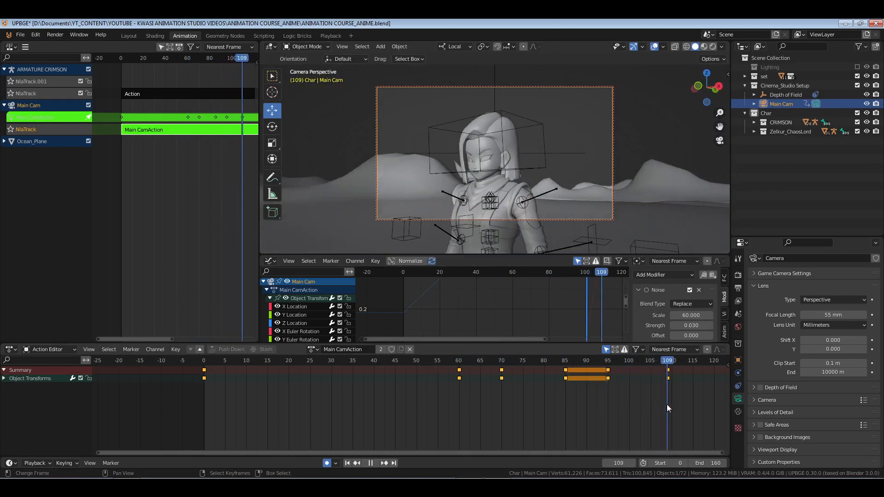
Turn the camera at frame 109 towards Zelkur with rotation X 92.4°, Y 0° and Z 167°.
key("KP_0")
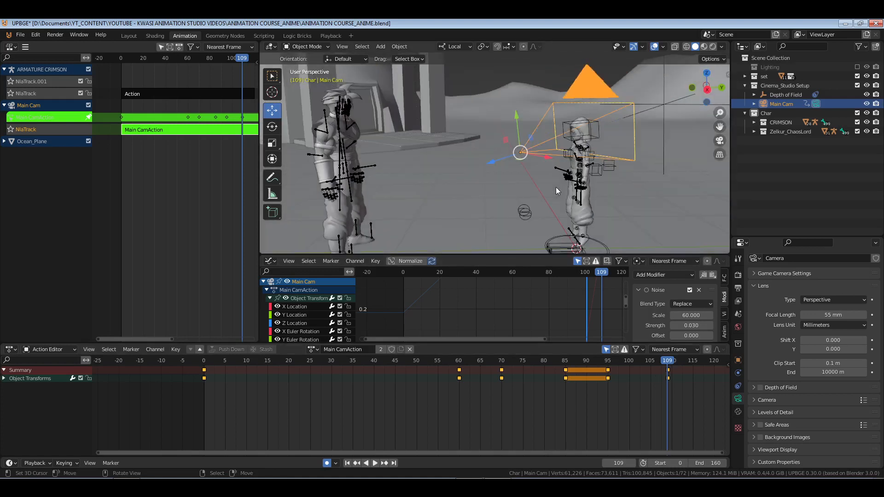
left_click(738, 362)
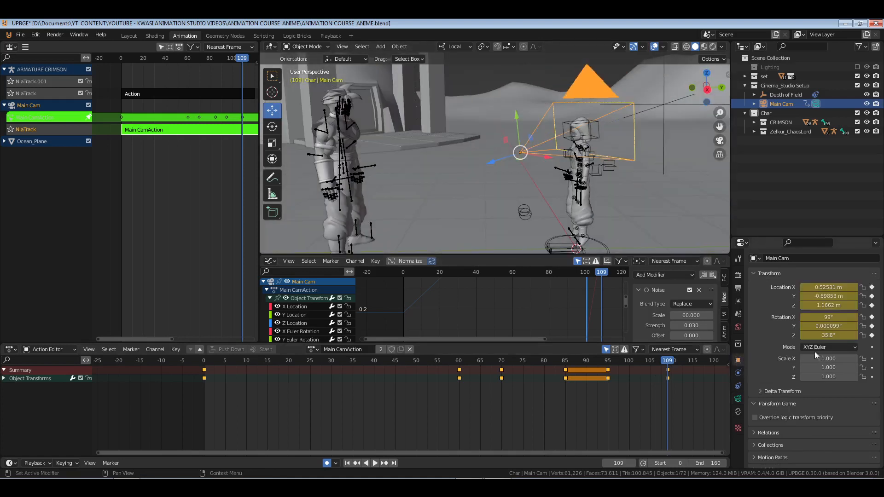
left_click_drag(825, 336, 816, 318)
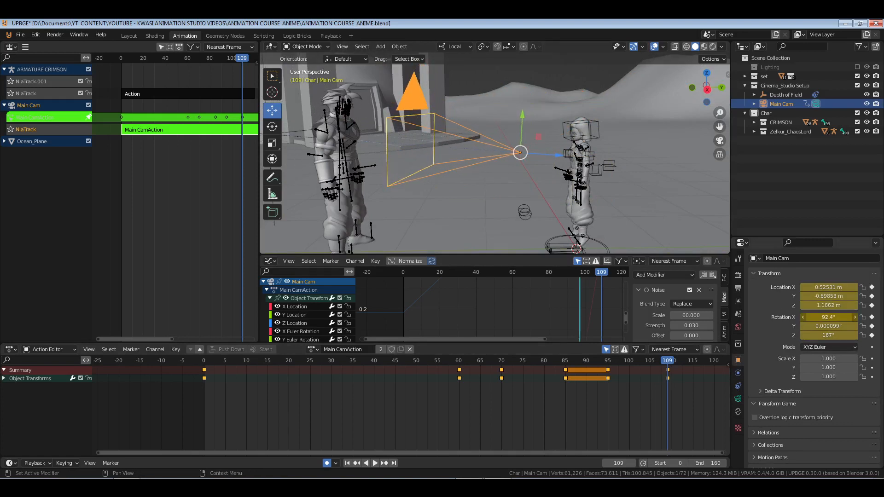
left_click(830, 326)
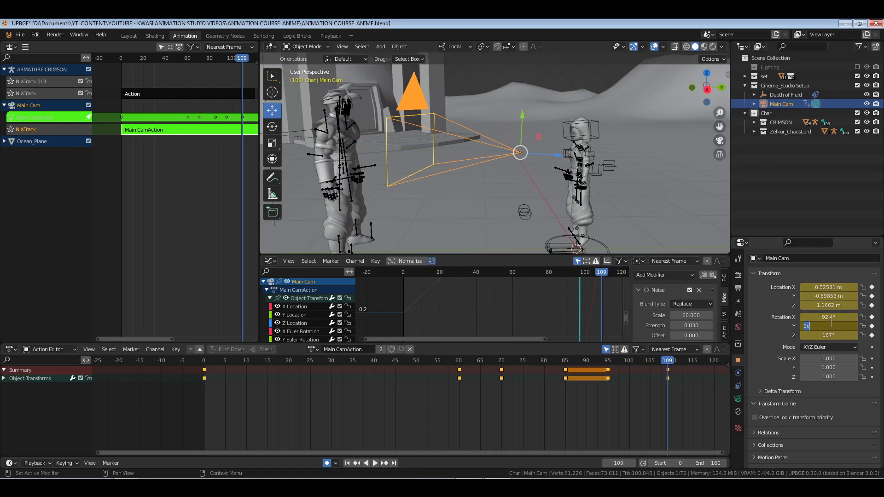
key("Return")
Move the camera behind Crimson to about X 0.097 m, Y 0.436 m, Z 1.12 m and set its Z rotation to 175°.
middle_click_drag(574, 158, 540, 181)
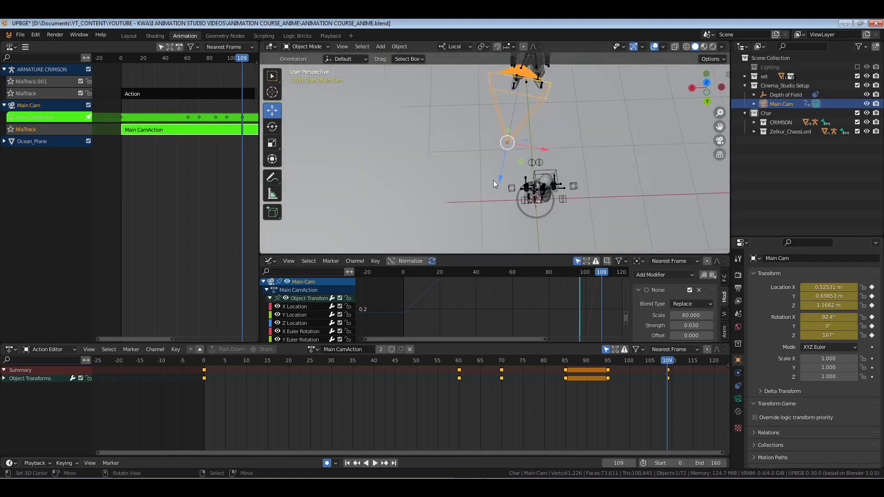
left_click_drag(494, 180, 623, 250)
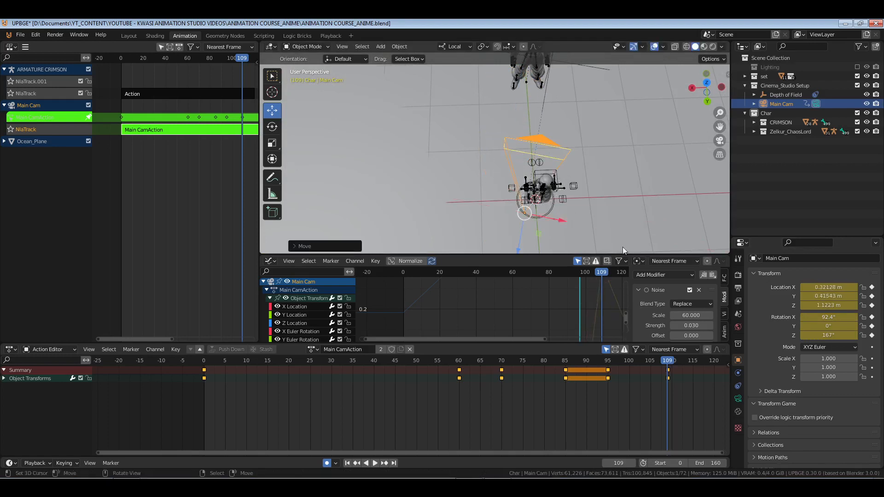
left_click_drag(821, 336, 832, 336)
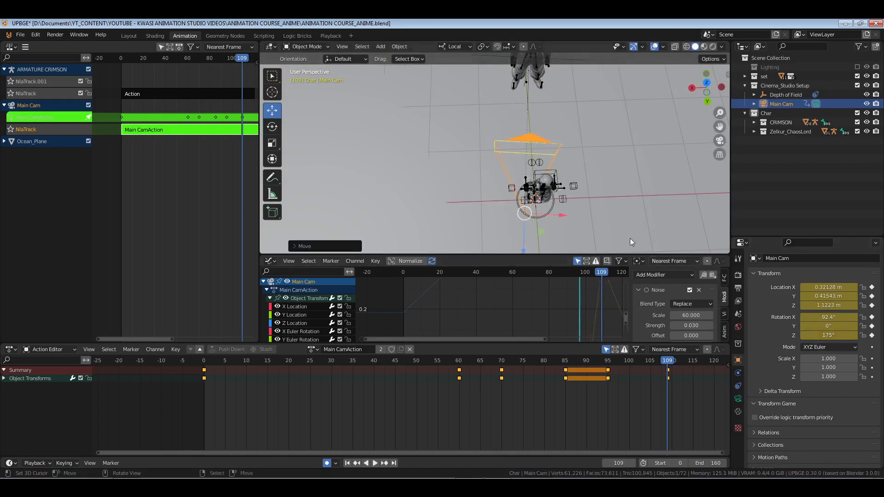
left_click_drag(563, 216, 578, 217)
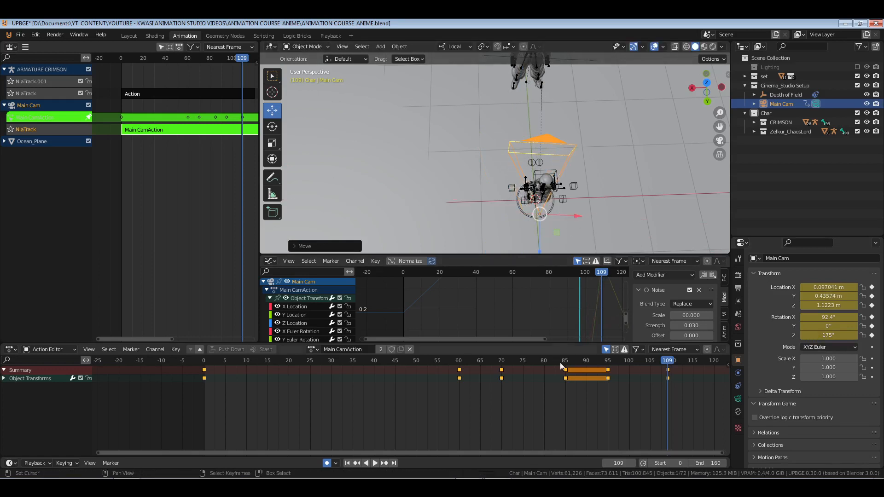
Copy the camera keyframe from frame 95 to frame 109 and set its Y rotation to 0.
left_click_drag(610, 394, 670, 395)
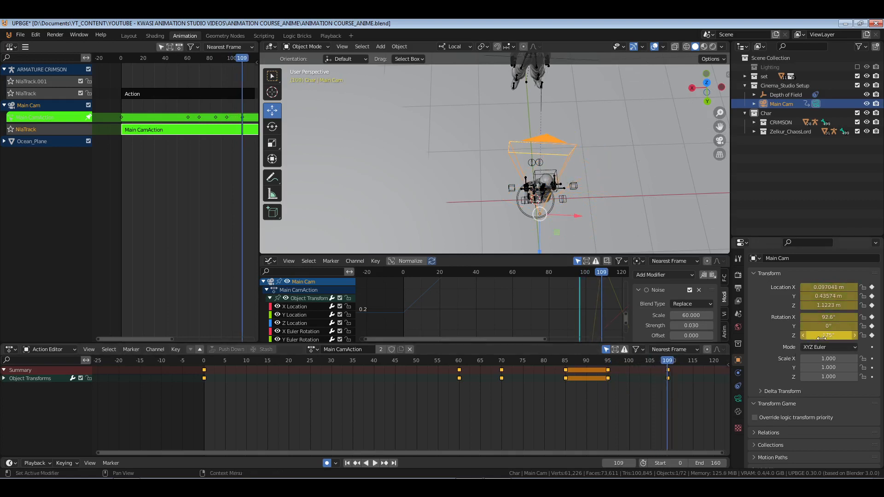
right_click(608, 374)
key("ctrl+c")
key("ctrl+v")
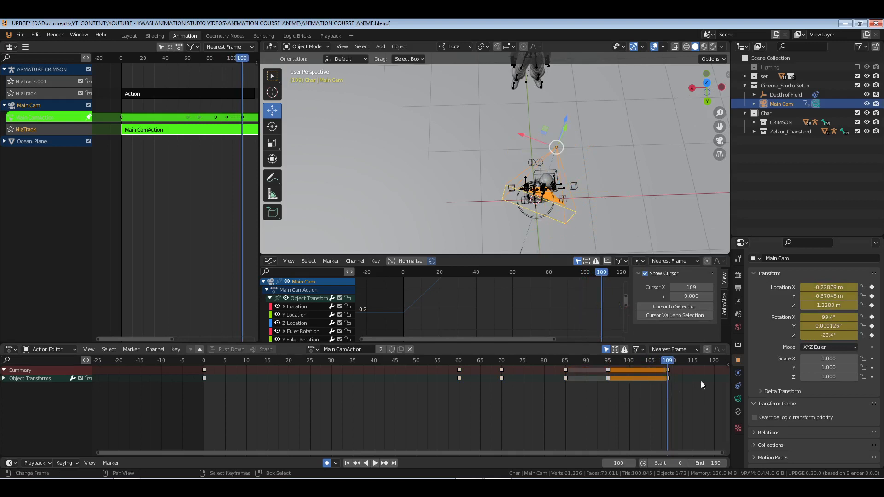
left_click(829, 324)
type("0")
key("Return")
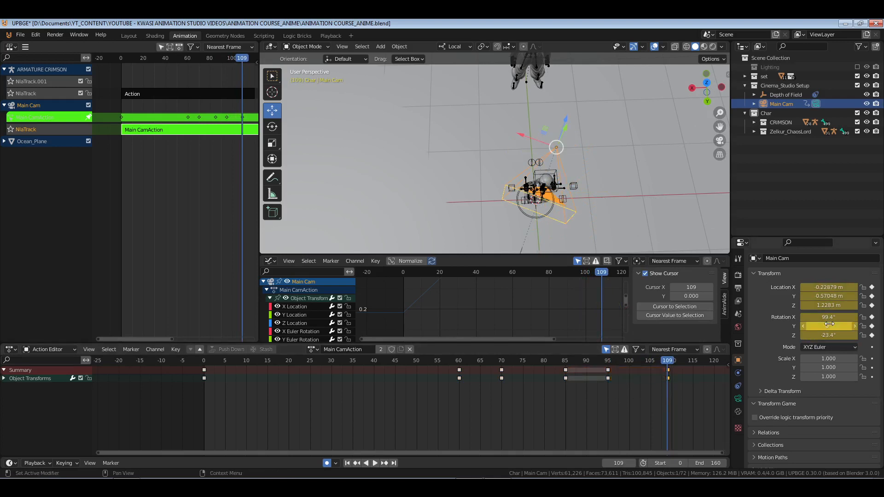
Copy the camera keyframe from frame 95 to frame 109 again and set its Z rotation to about -176°.
mouse_move(826, 335)
left_mouse_down()
mouse_move(866, 335)
mouse_move(827, 335)
left_mouse_up()
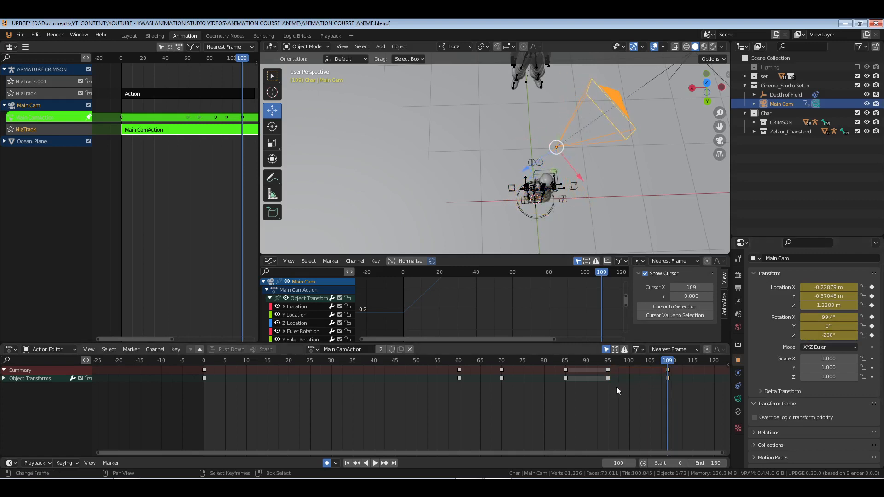
right_click(608, 373)
key("ctrl+v")
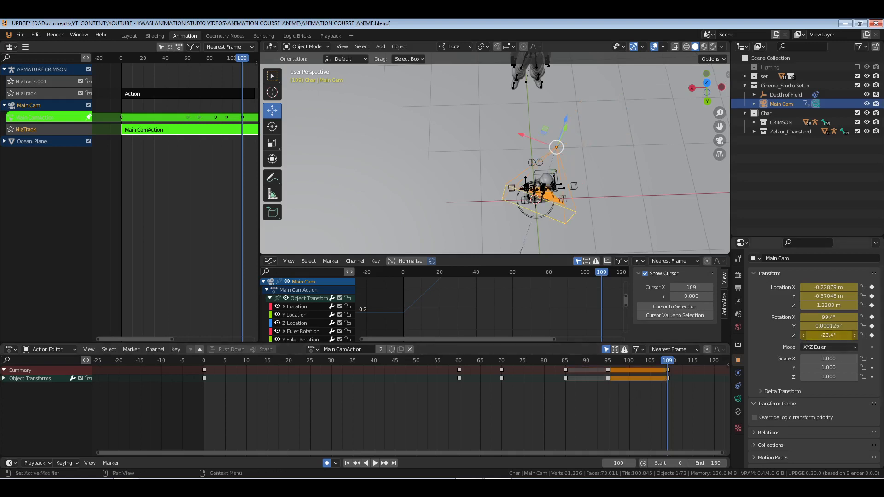
left_click_drag(829, 336, 761, 335)
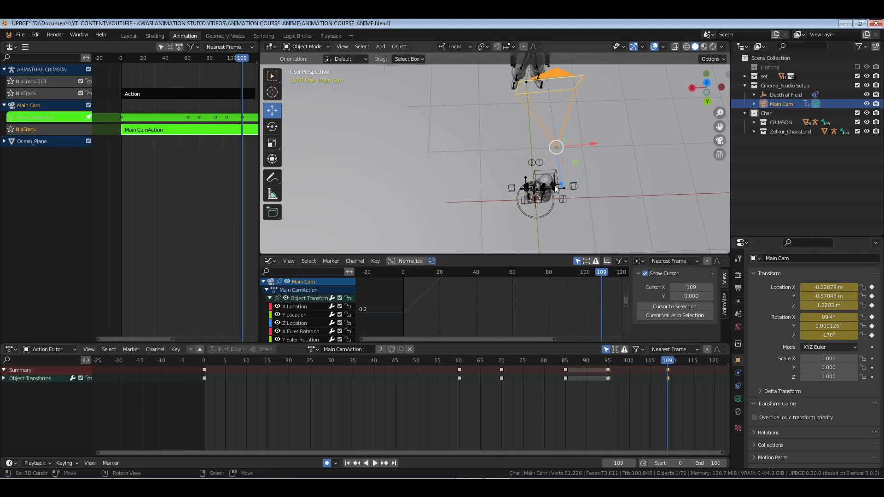
Move the camera behind Crimson to about X -0.306 m, Y 0.770 m, Z 1.122 m and turn its Z rotation to about -179°.
left_click_drag(565, 186, 555, 210)
key("KP_7")
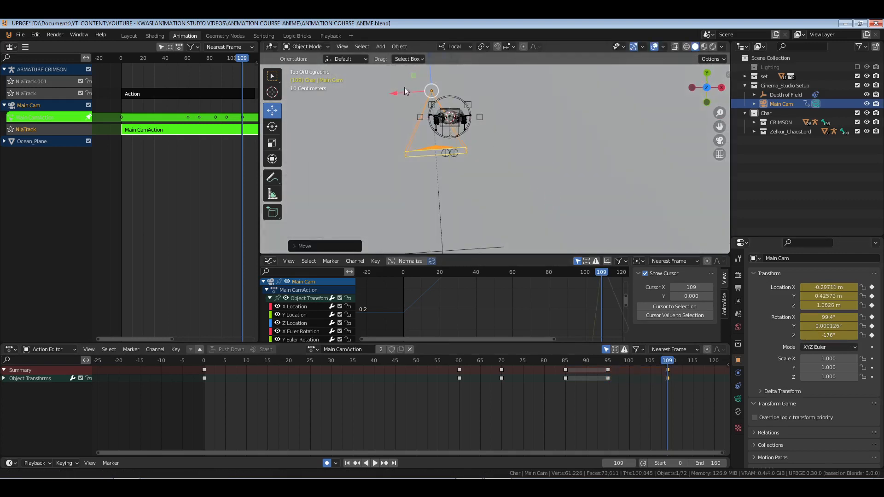
middle_click_drag(428, 101, 475, 138, "shift")
left_click_drag(476, 138, 483, 118)
key("r")
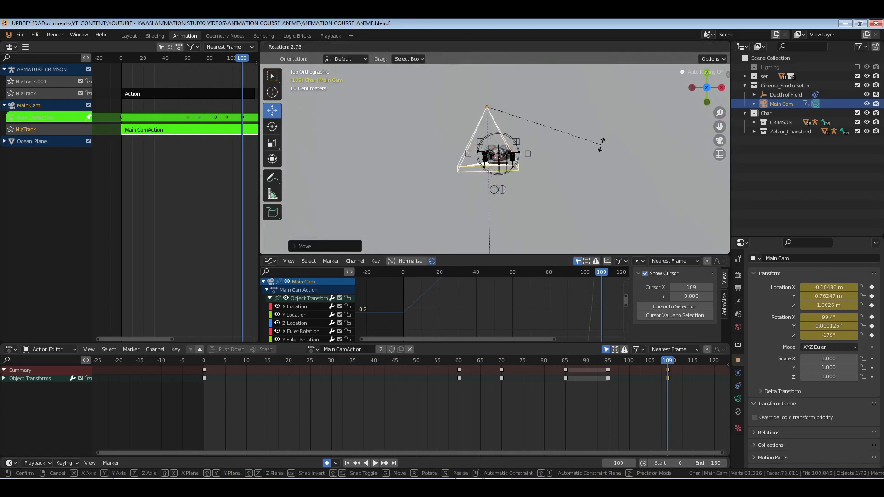
left_click(598, 144)
key("KP_0")
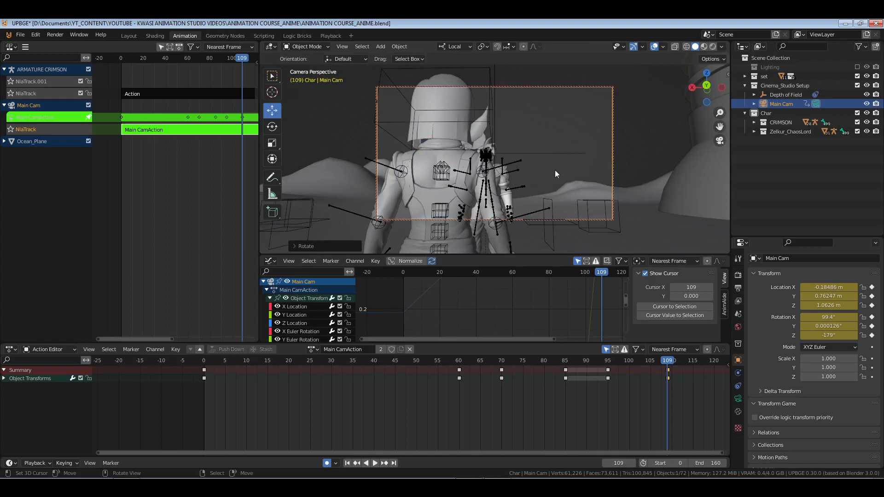
middle_click_drag(488, 173, 451, 192, "shift")
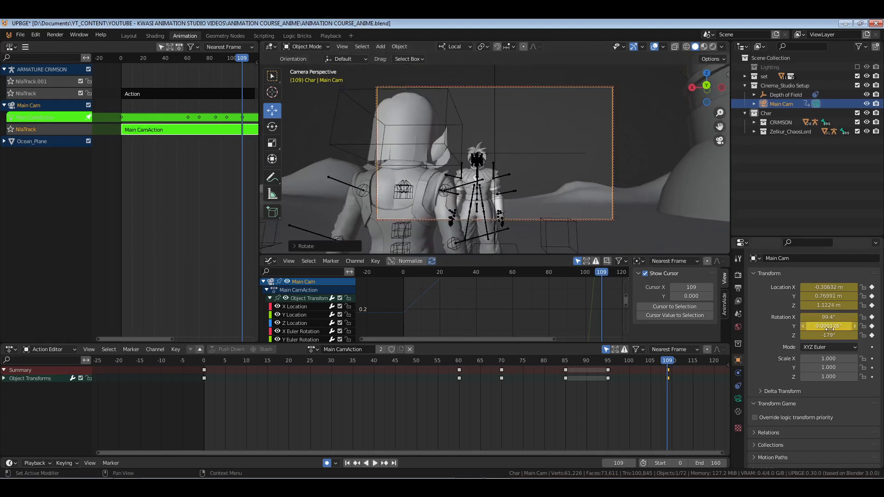
Set the camera's Y rotation to 0 and X rotation to about 101°, and shift it to about X -0.337 m, Y 0.766 m, Z 1.106 m.
double_click(830, 326)
type("0")
key("Return")
double_click(829, 317)
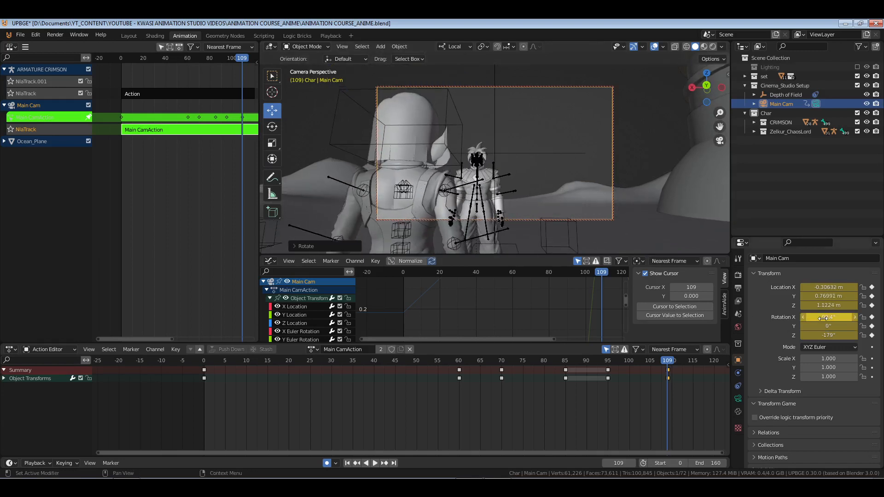
type("100")
key("Return")
left_click_drag(829, 318, 835, 317)
middle_click_drag(532, 148, 523, 143, "shift")
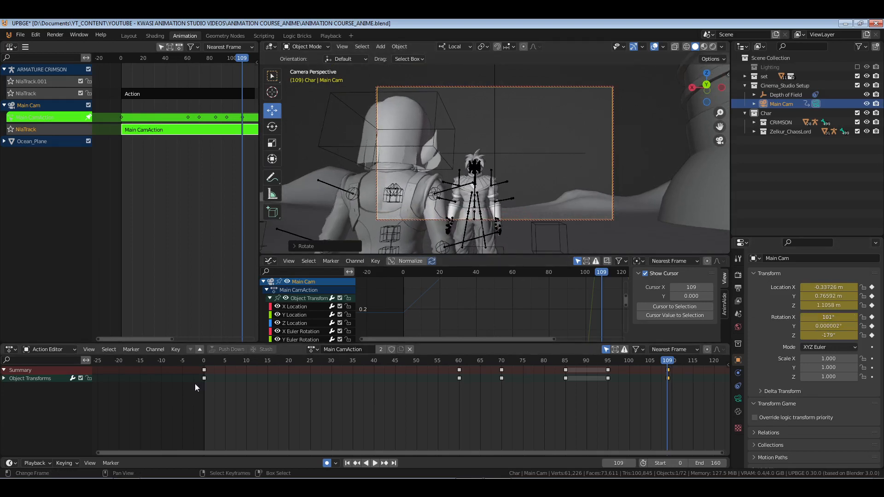
Return to frame 0, save the file and finish tweaking the camera's action strip.
key("shift+Left")
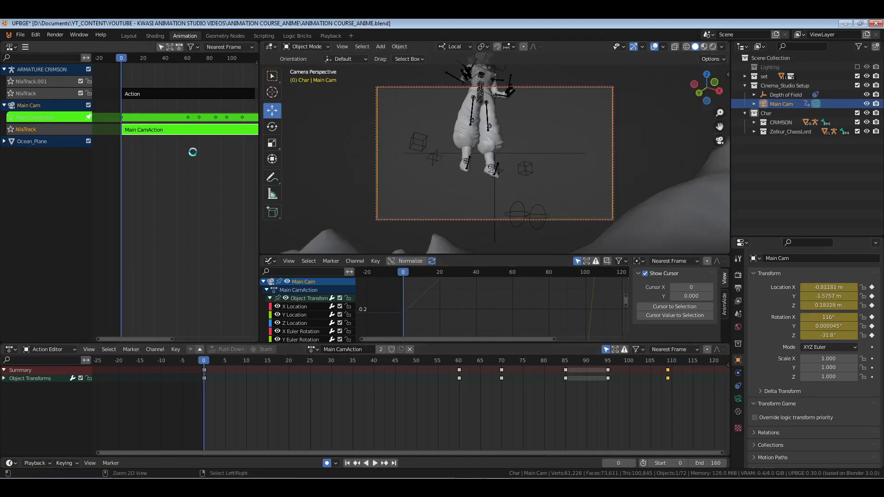
key("ctrl+s")
key("Tab")
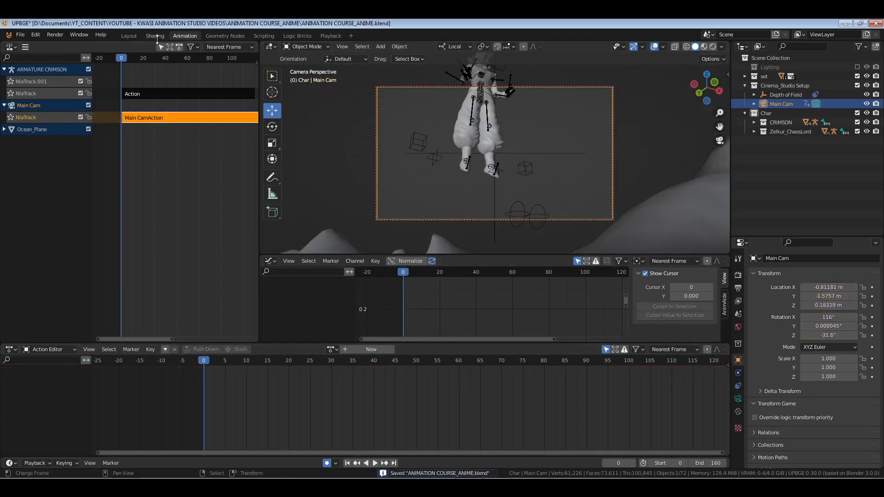
Preview the animation from frame 0 in the Playback workspace, with the set and Char collections collapsed.
left_click(332, 36)
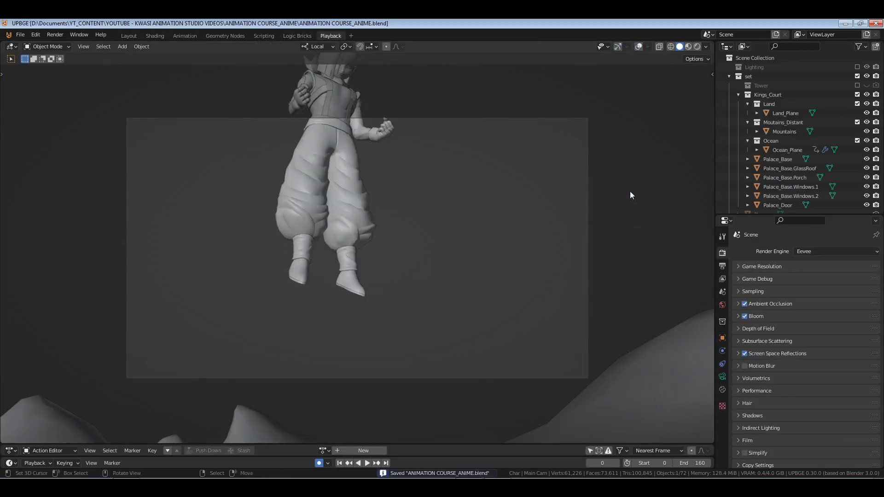
left_click(727, 77)
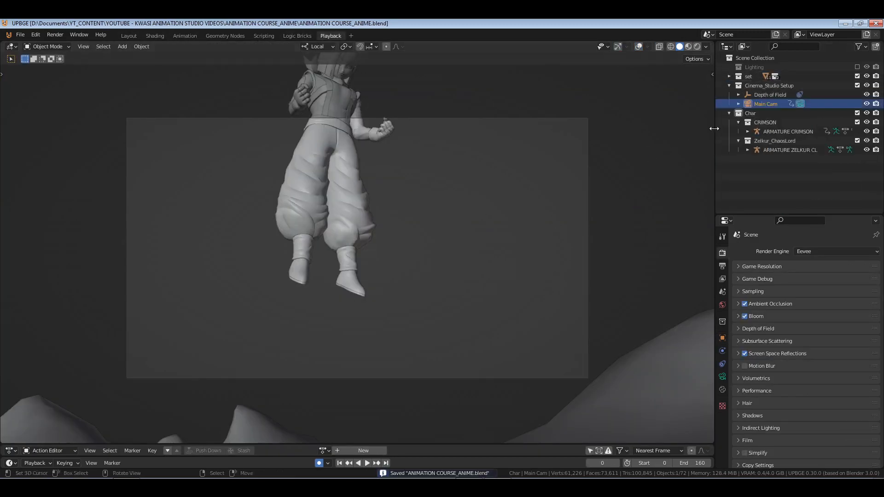
left_click(730, 113)
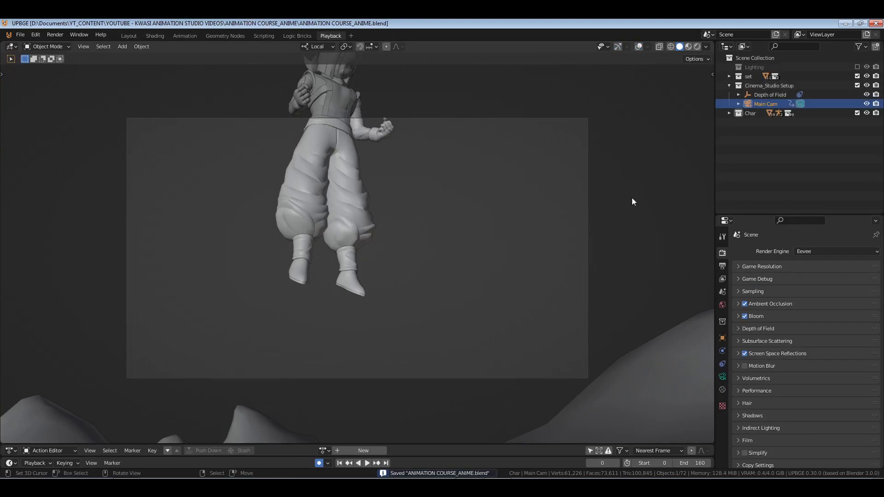
key("space")
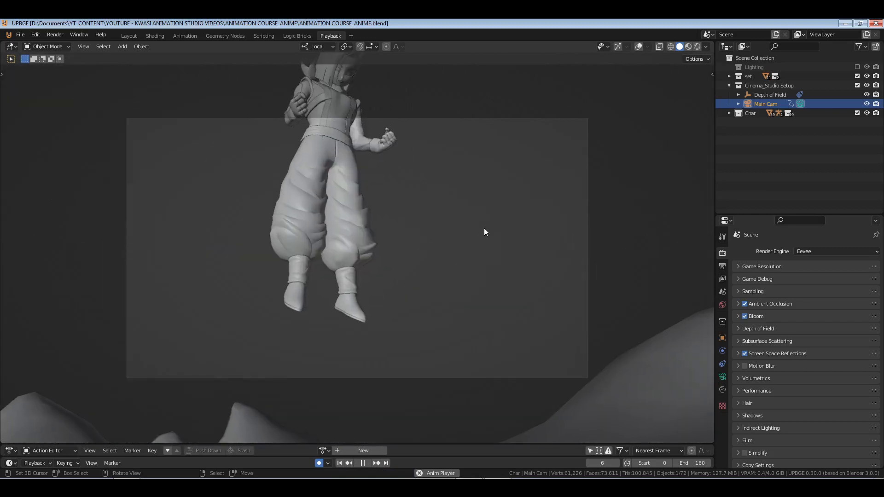
key("space")
Reopen the camera's action strip in the Animation workspace and replace its frame 160 keyframe with the frame 109 keyframe.
left_click(185, 36)
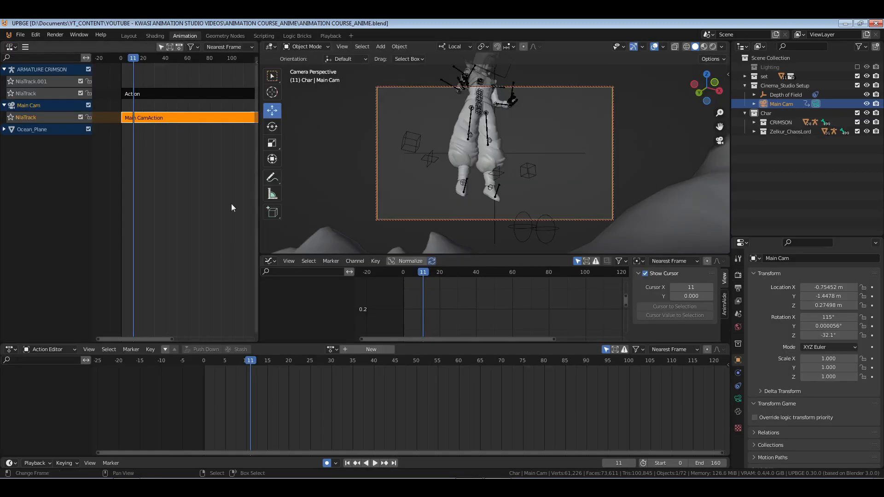
left_click(197, 131)
key("Tab")
middle_click_drag(420, 423, 344, 420)
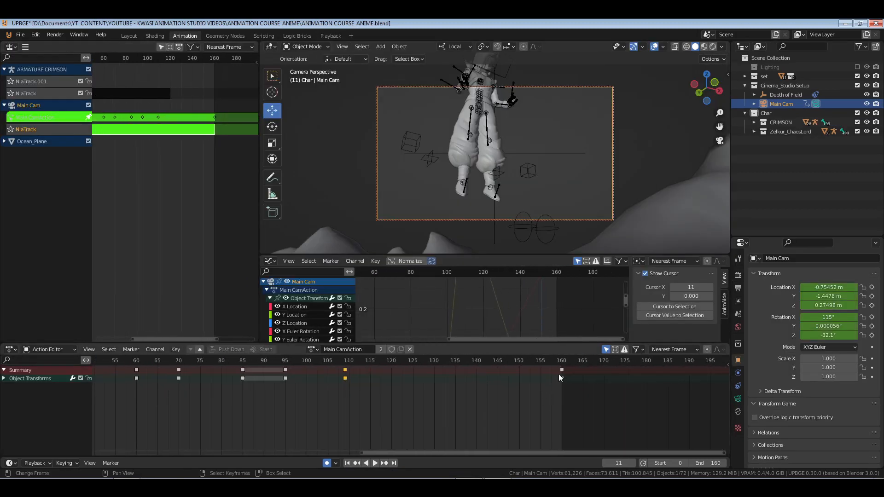
left_click(561, 361)
key("x")
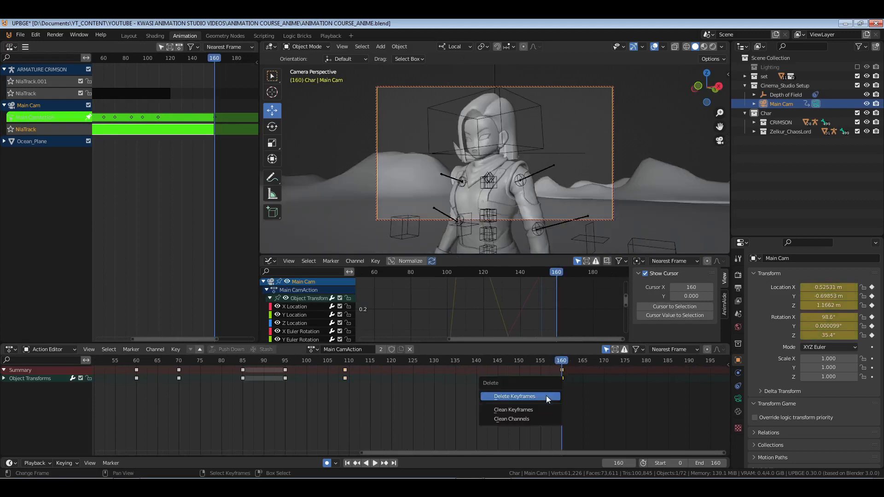
left_click(546, 396)
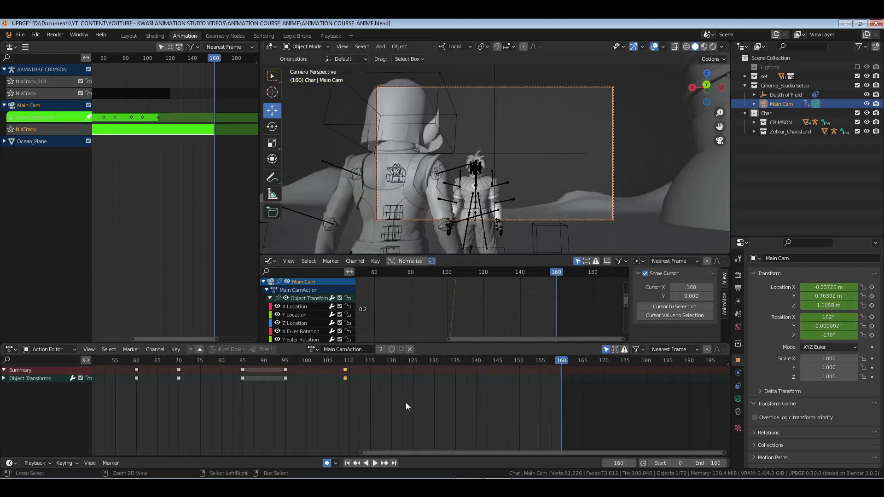
key("i")
key("Tab")
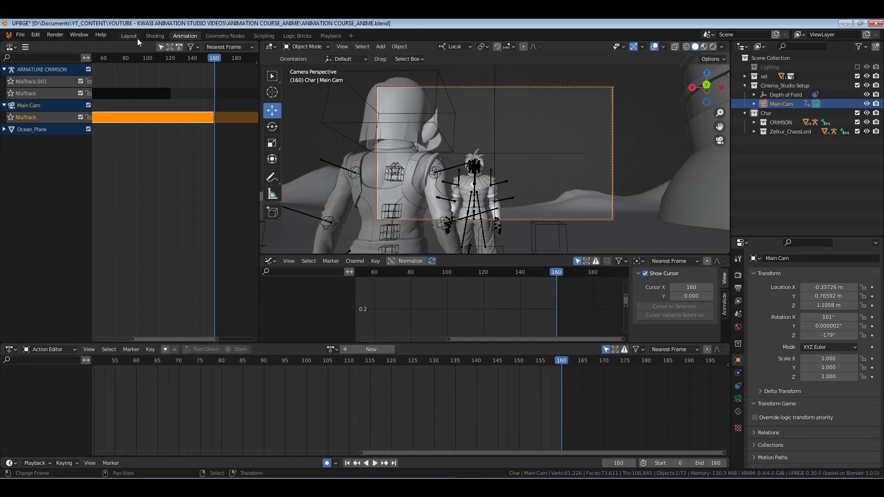
Save the file and play the animation in the Playback workspace to check the closing camera shot.
left_click(133, 36)
left_click(336, 34)
key("ctrl+s")
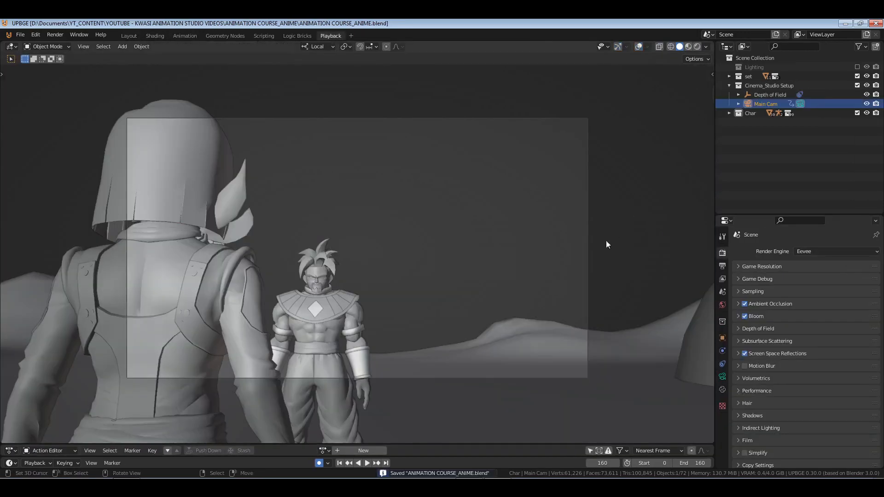
left_click(346, 464)
key("space")
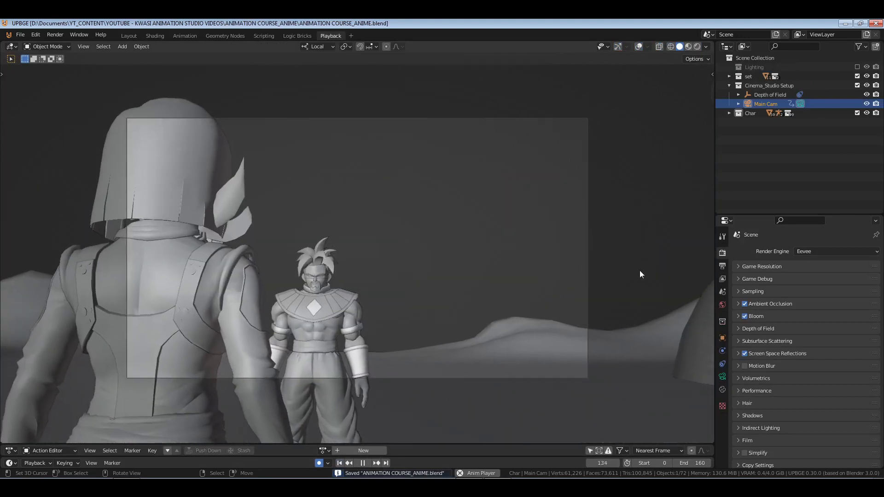
key("space")
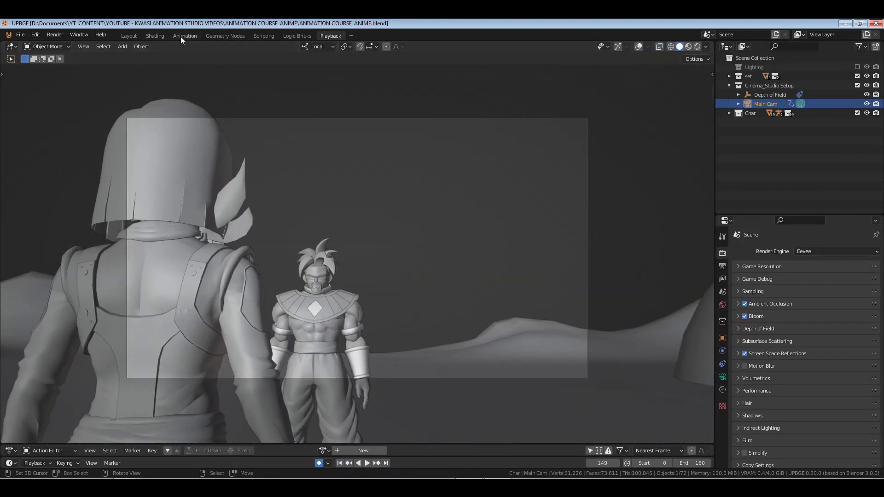
Open Crimson's Action strip for tweaking in the Animation workspace and put the Crimson armature into Pose Mode.
left_click(181, 36)
left_click(142, 93)
key("Tab")
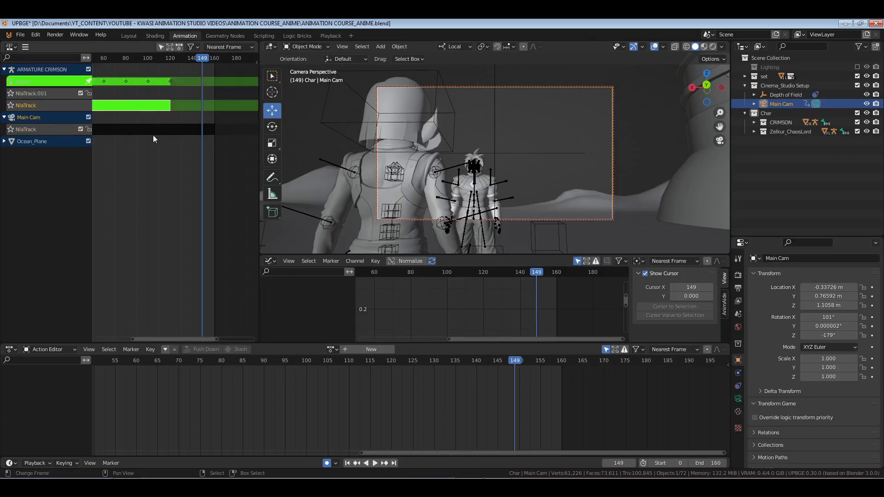
left_click(435, 122)
key("ctrl+Tab")
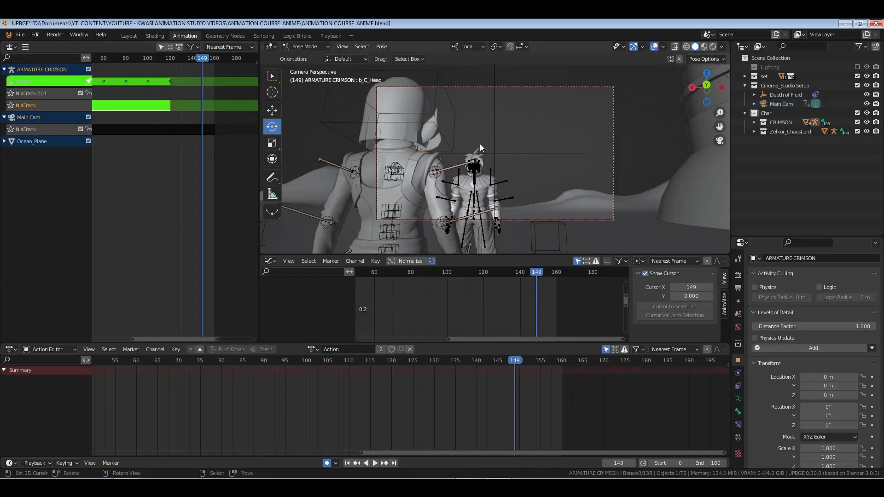
Copy the keyframe of Crimson's pelvis bone from frame 100 to frame 140.
key("KP_7")
middle_click_drag(576, 208, 510, 149)
scroll(568, 168, "down", 5)
scroll(502, 140, "up", 8)
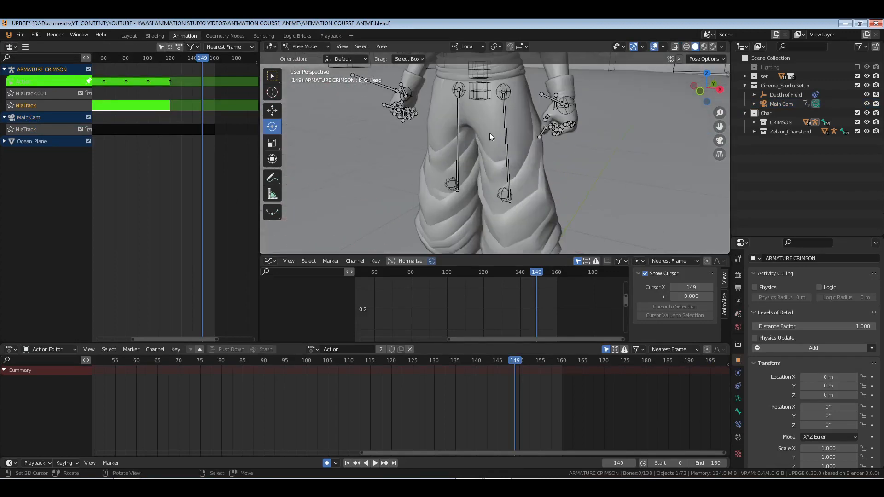
left_click(480, 95)
scroll(480, 96, "down", 3)
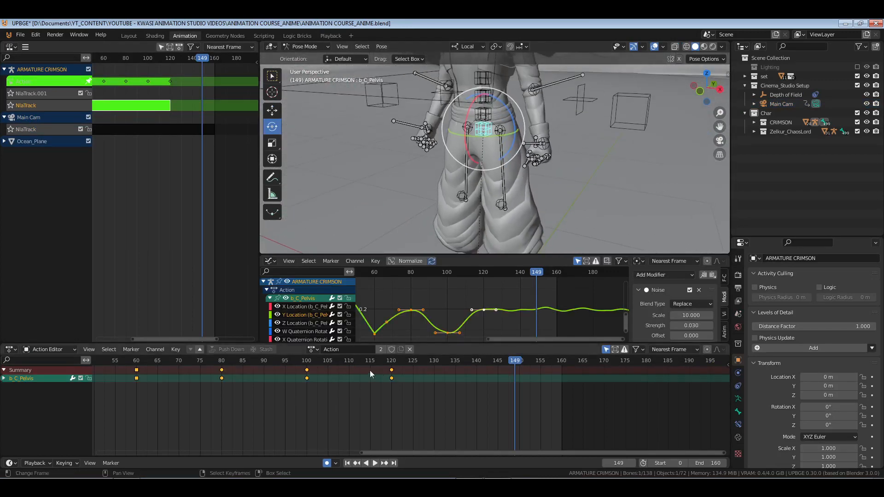
left_click(476, 372)
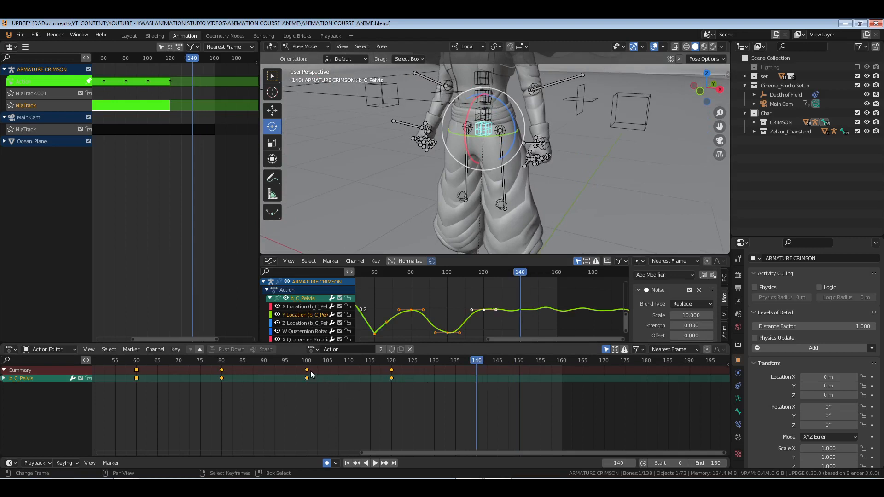
left_click(359, 404)
key("i")
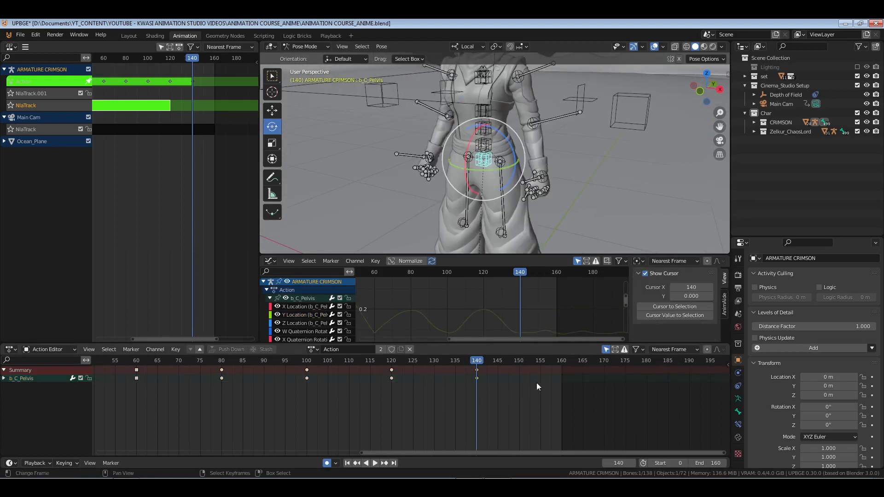
Copy the pelvis bone's keyframe from frame 120 to frame 160.
left_click(563, 370)
right_click_drag(560, 369, 454, 384)
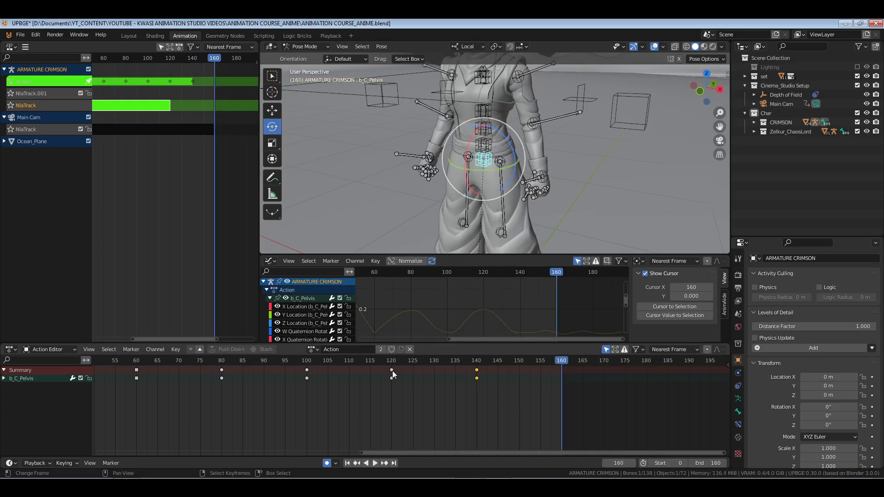
left_click(440, 404)
key("i")
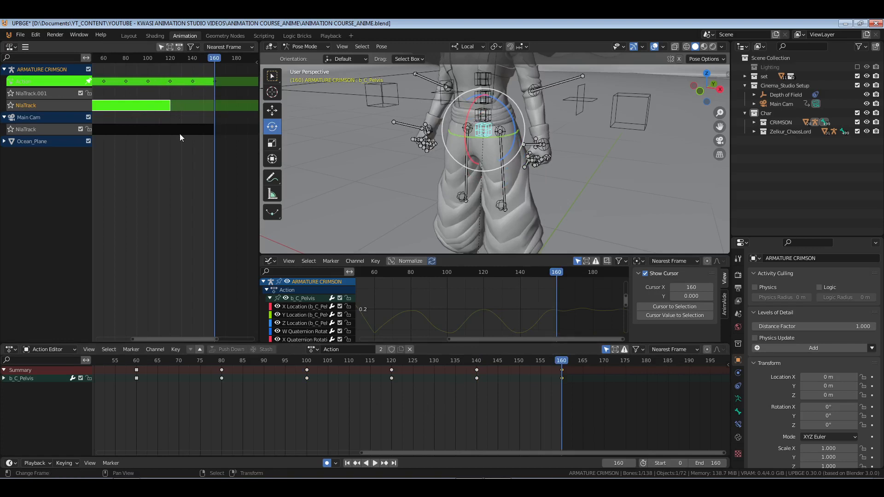
Set the end frame of Crimson's action clip to 160 and finish tweaking the strip.
key("n")
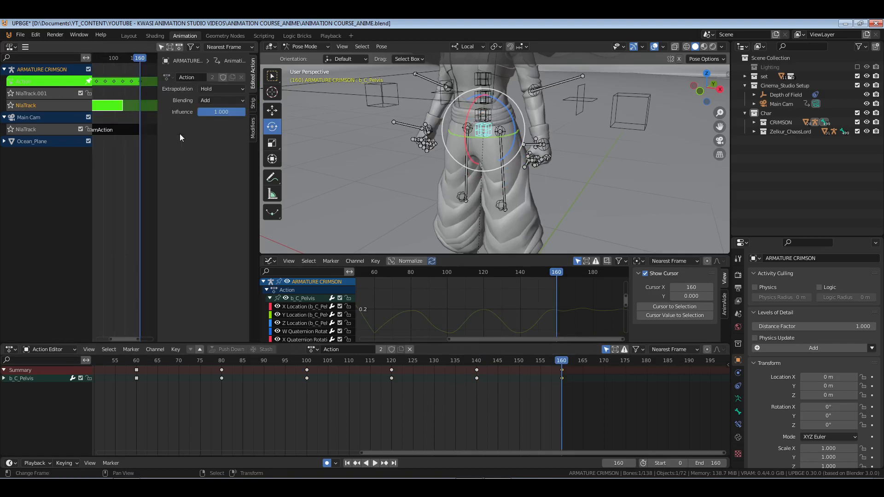
left_click(253, 104)
left_click(187, 216)
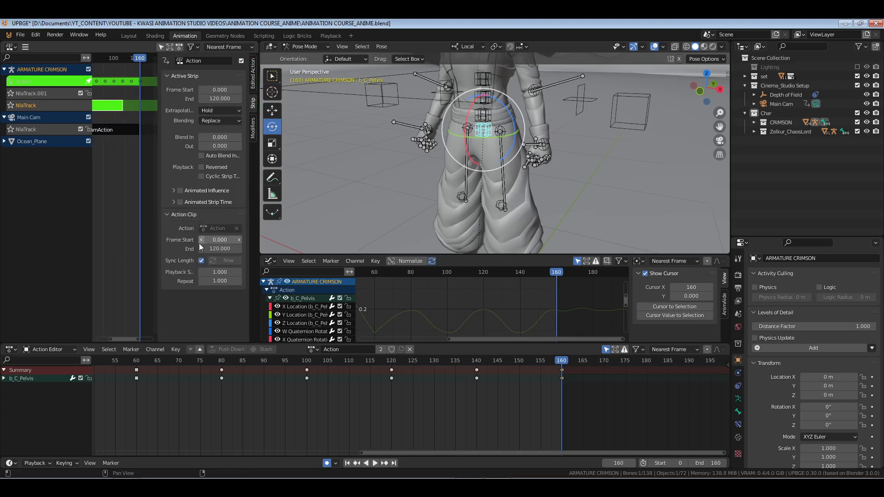
left_click(218, 249)
type("160")
key("Return")
key("n")
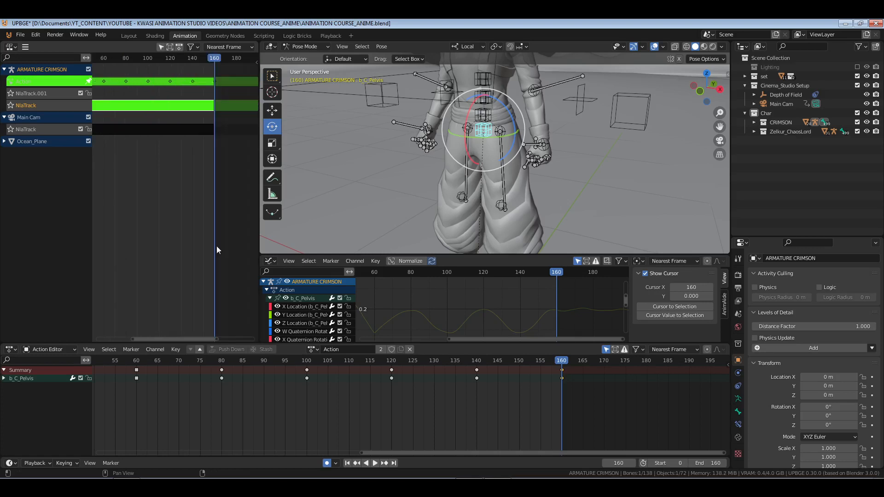
key("Tab")
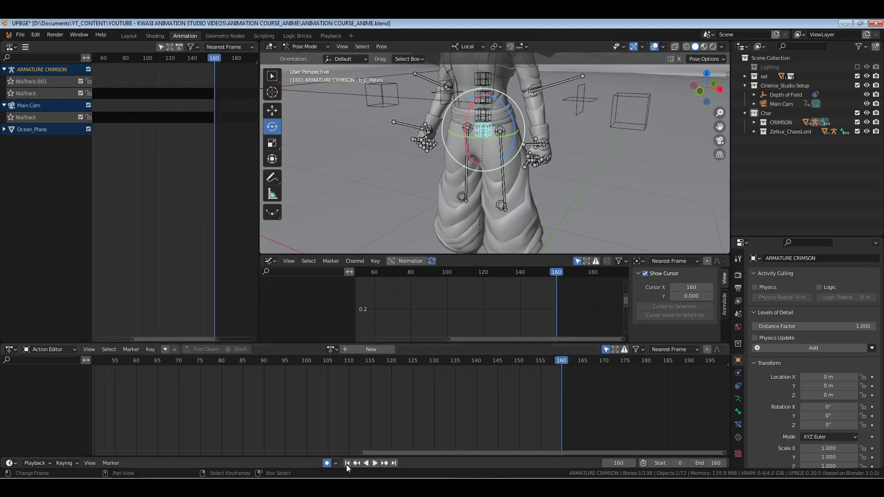
Save the file and play the animation from frame 0 in the Playback workspace.
key("shift+Left")
key("ctrl+s")
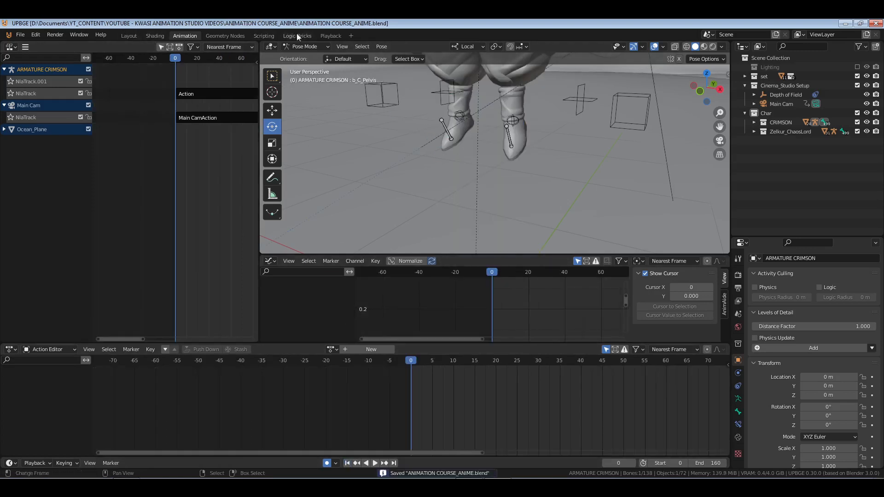
left_click(333, 35)
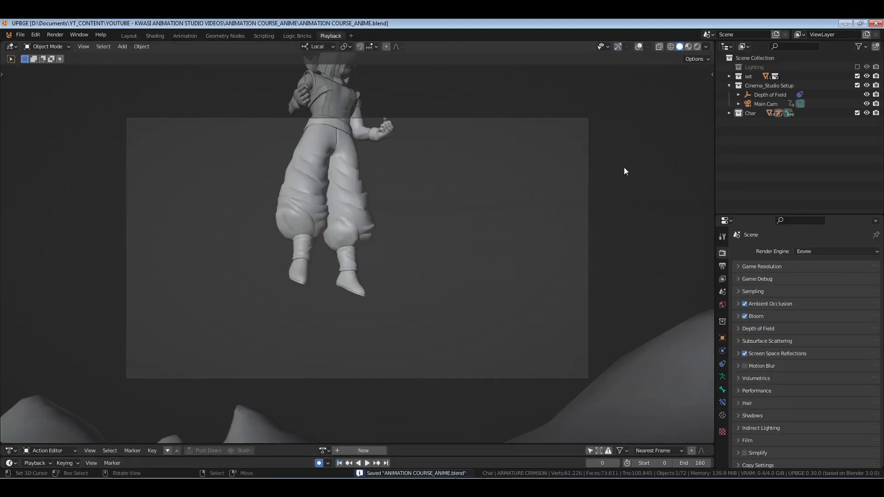
key("space")
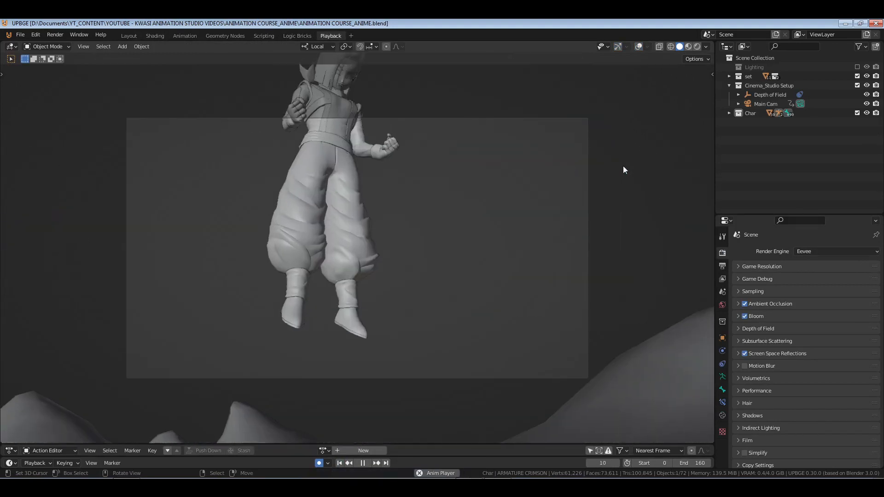
key("space")
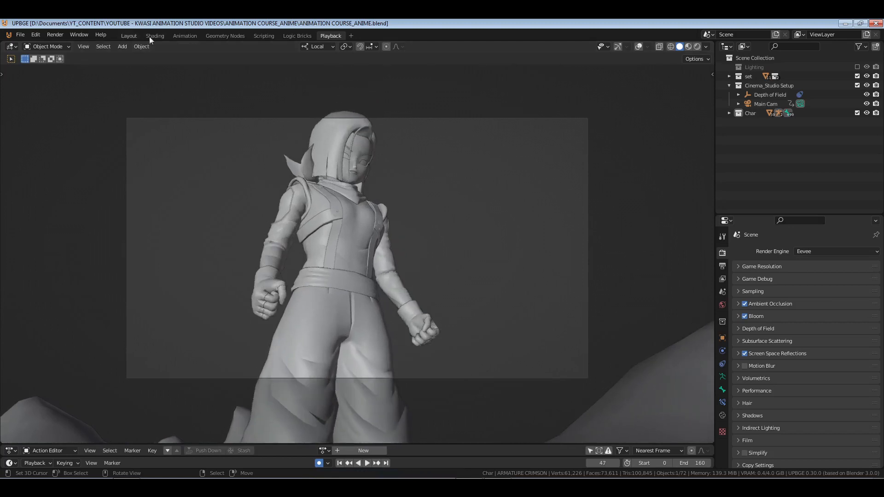
In the Animation workspace, set the scene's frame range to 160–500 and jump to the start frame.
left_click(182, 36)
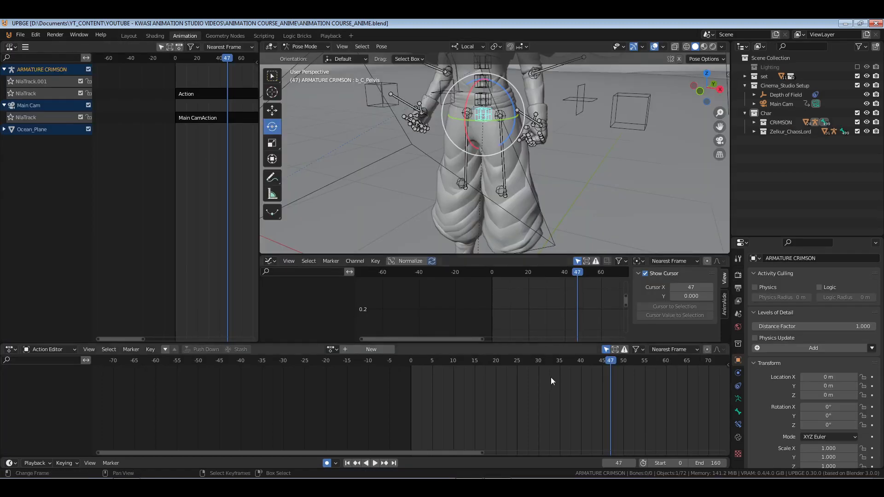
middle_click_drag(364, 419, 579, 418)
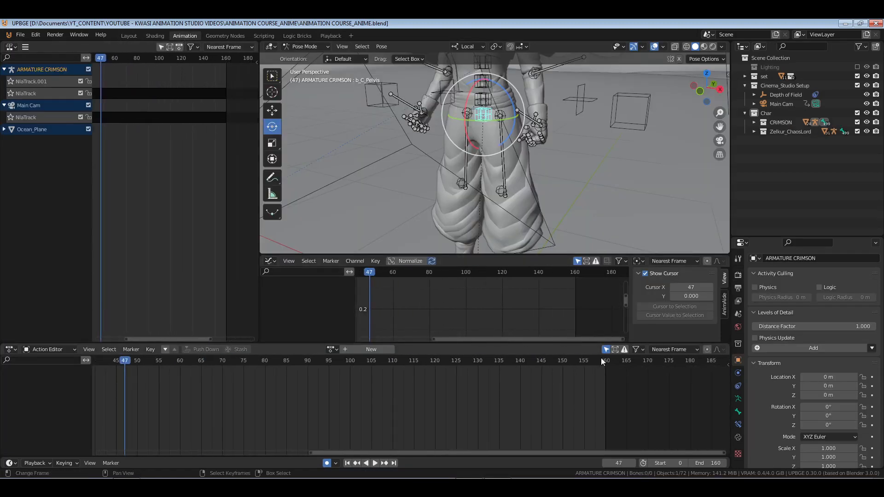
left_click(709, 464)
type("500")
key("Return")
left_click(668, 463)
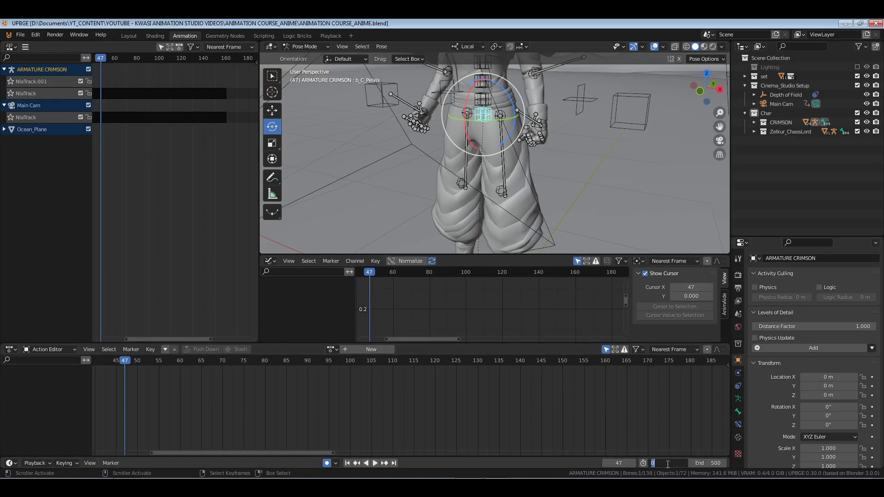
type("160")
key("Return")
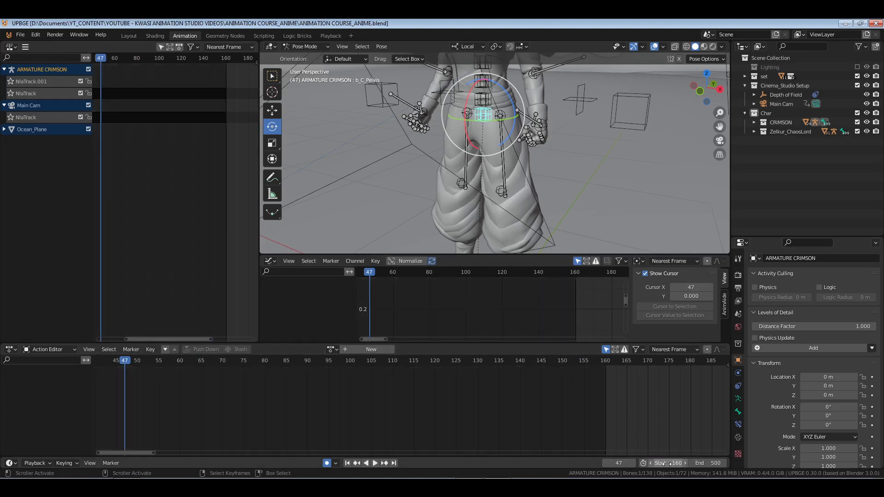
left_click(348, 464)
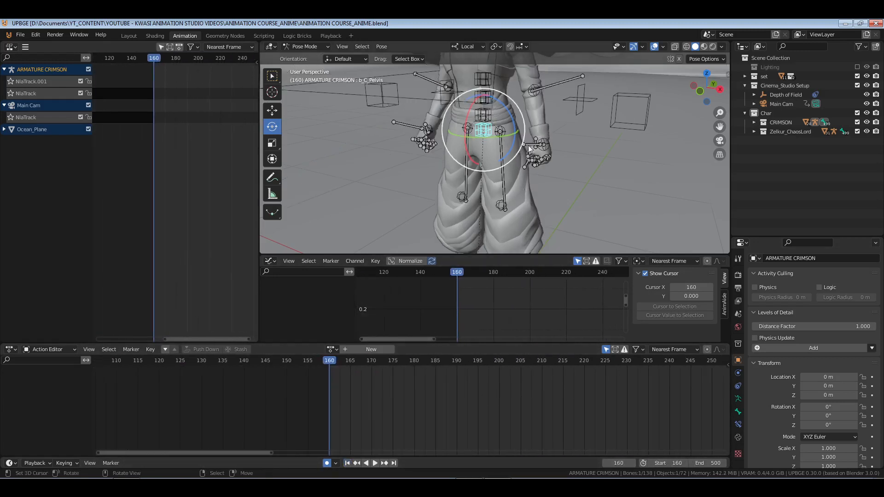
Advance the current frame by 30 to frame 190 and activate the Move tool for Crimson's pelvis bone.
scroll(529, 146, "down", 3)
middle_click_drag(542, 138, 574, 167)
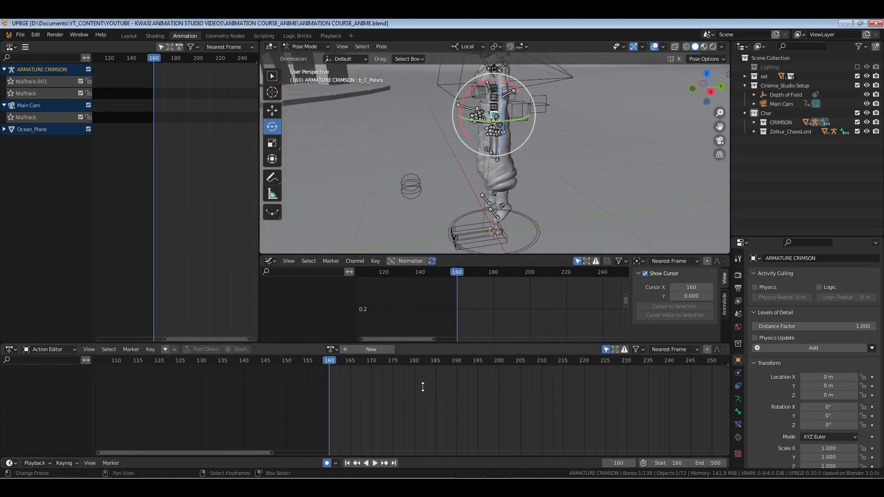
left_click(619, 464)
type("+30")
key("Return")
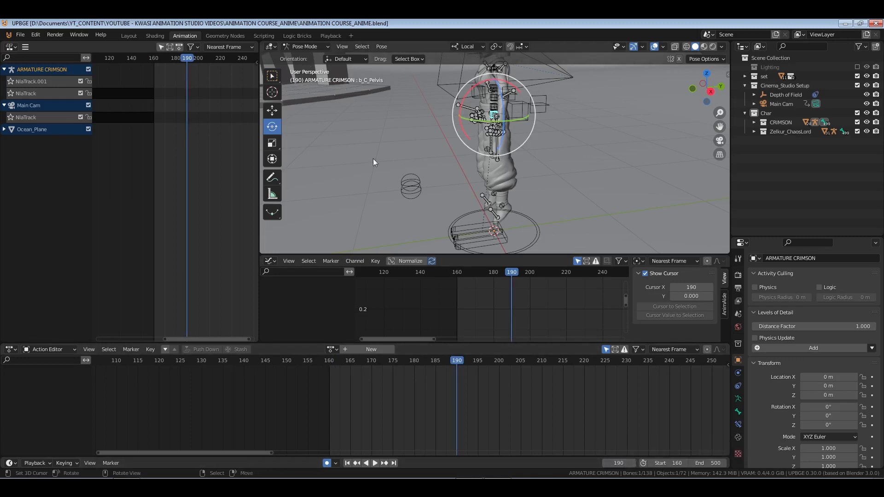
middle_click_drag(373, 158, 489, 158)
left_click(272, 110)
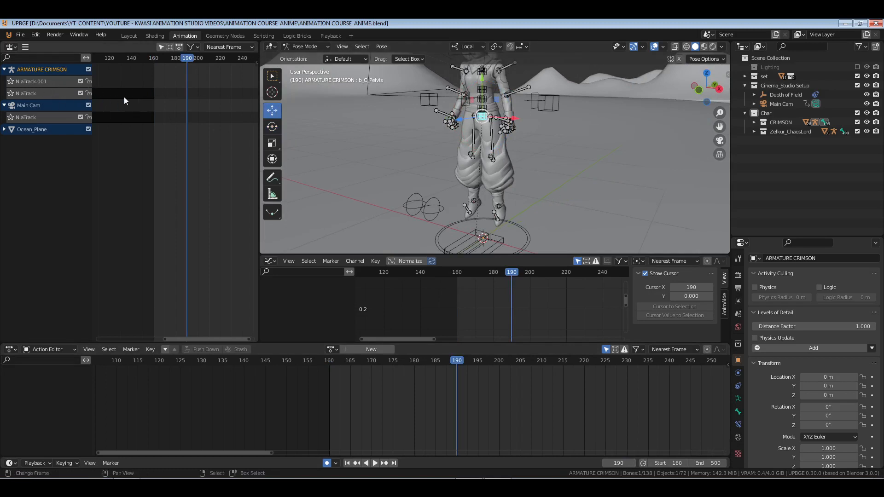
Check the blending mode used on Crimson's NlaTrack.001 track.
left_click(41, 85)
key("n")
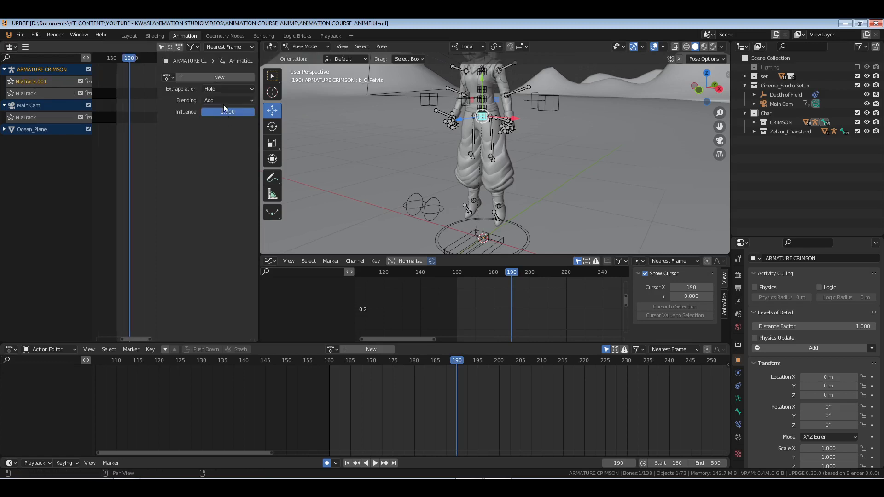
left_click(223, 101)
key("n")
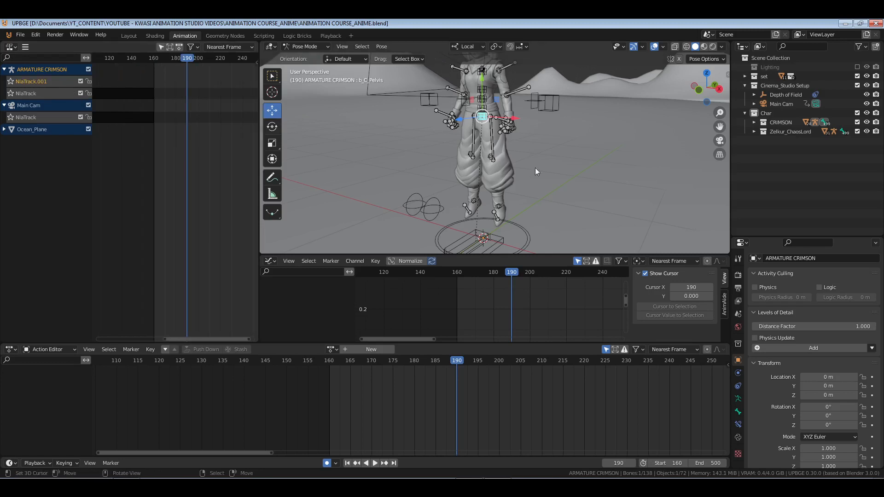
Insert a keyframe for all of Crimson's bones at frame 190, select only the pelvis bone and save the file.
key("a")
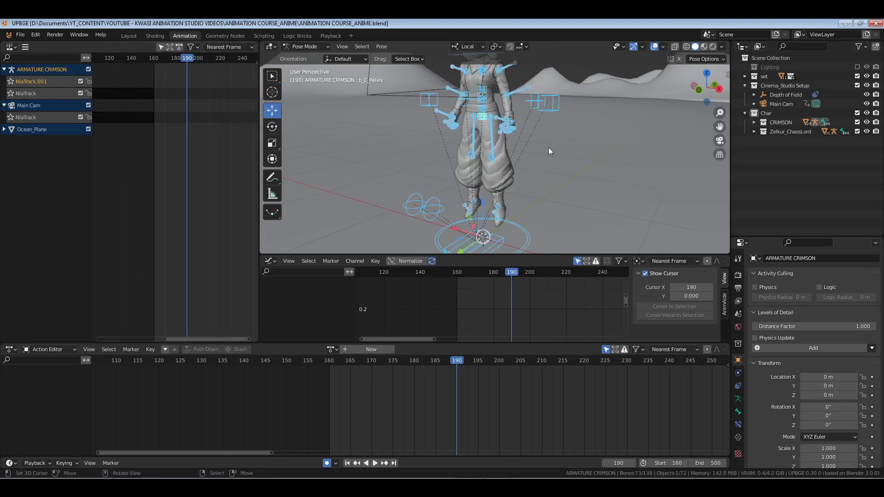
key("k")
left_click(544, 177)
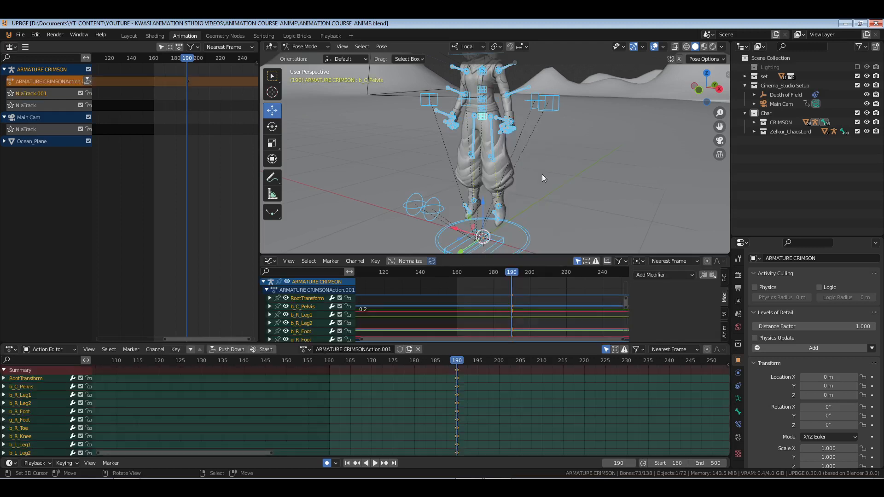
left_click(485, 114)
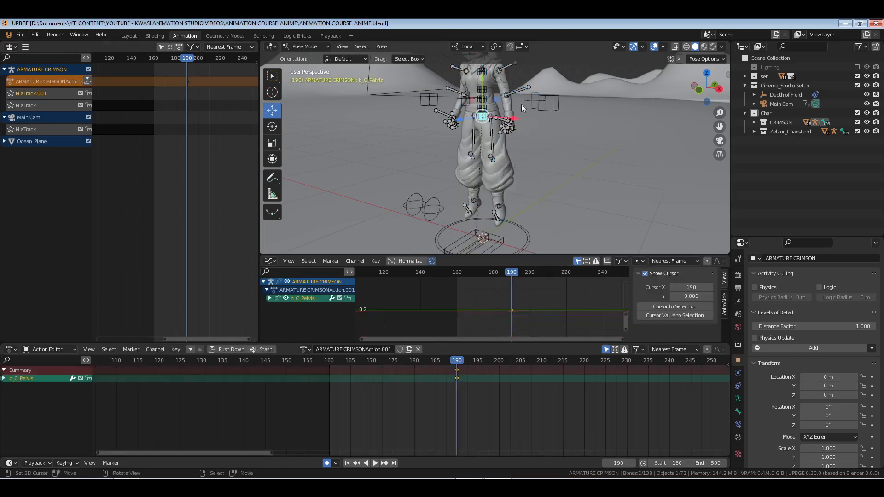
middle_click_drag(527, 151, 595, 166)
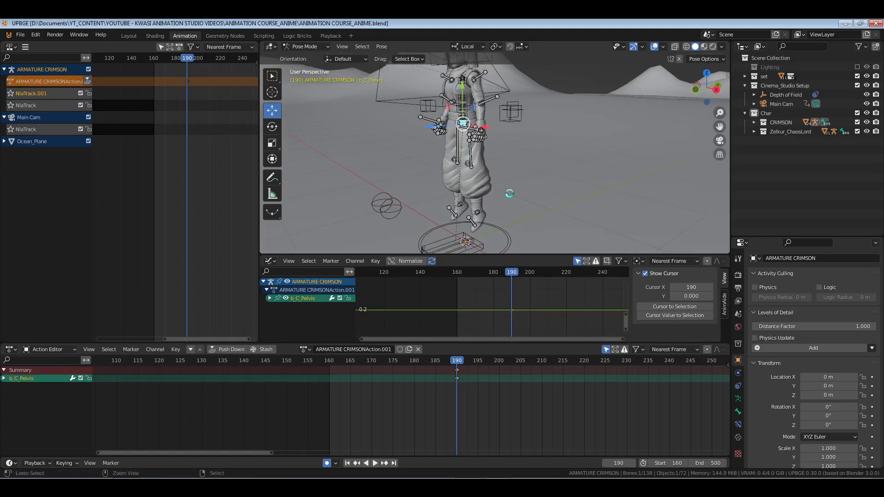
key("ctrl+s")
Move the keyframes of all Crimson's bones from frame 190 to frame 160.
left_click(330, 378)
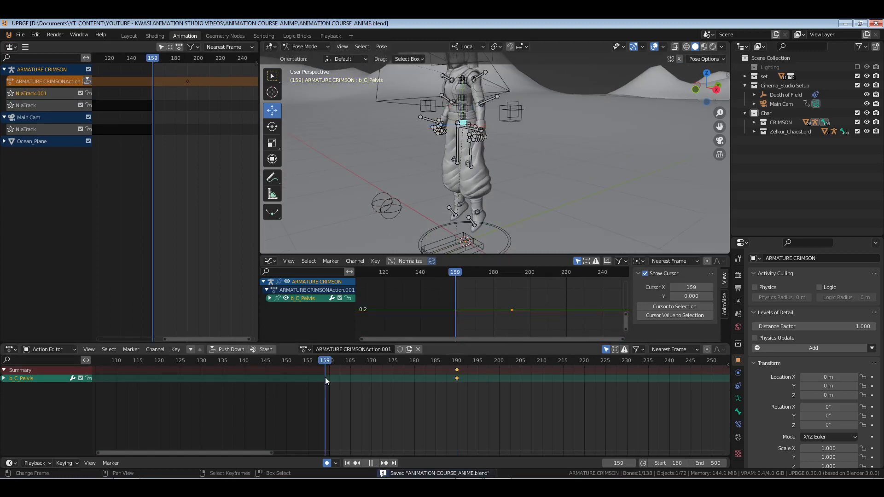
key("a")
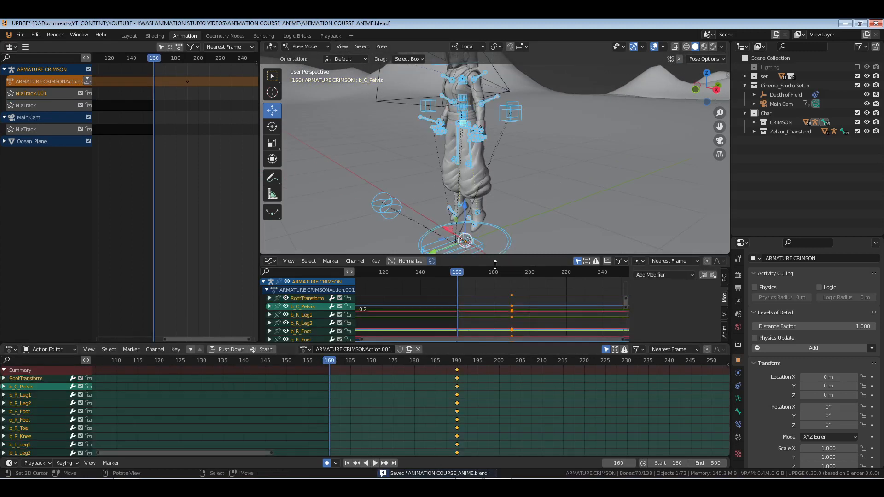
key("g")
left_click(336, 367)
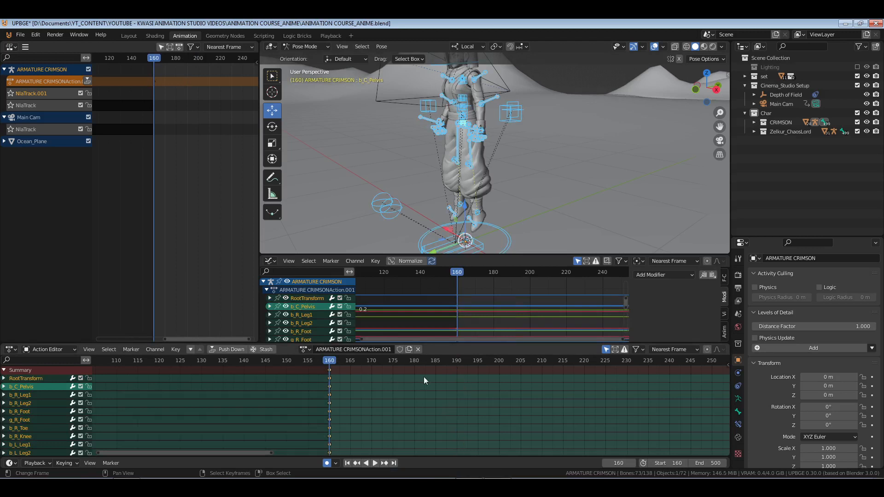
Set the current frame to 190 and select Crimson's pelvis bone.
left_click(457, 371)
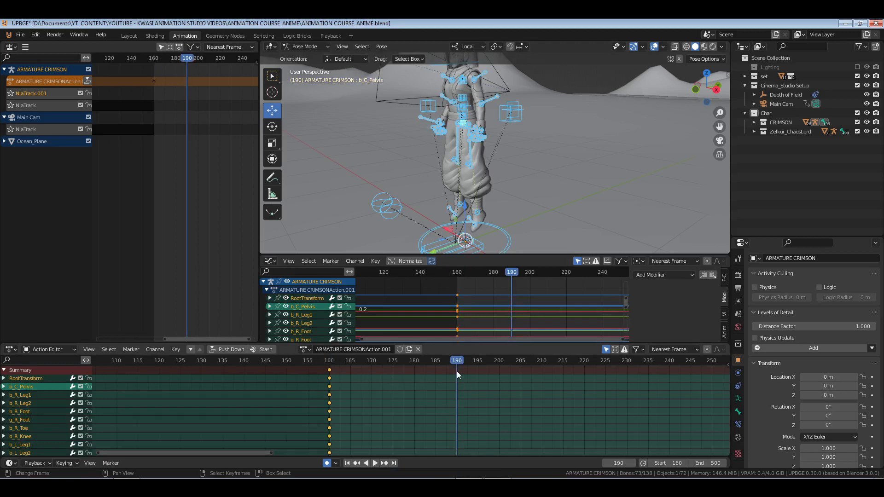
middle_click_drag(466, 138, 479, 140)
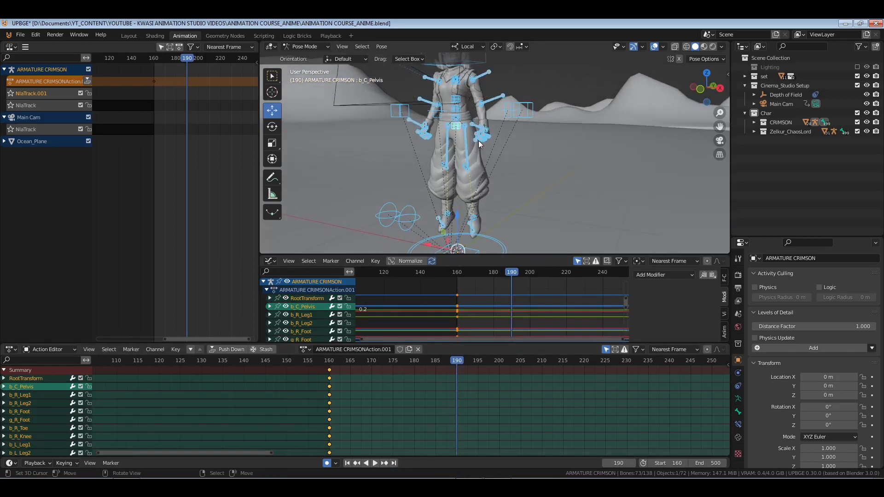
left_click(456, 131)
middle_click_drag(560, 159, 583, 121)
middle_click_drag(590, 158, 576, 149)
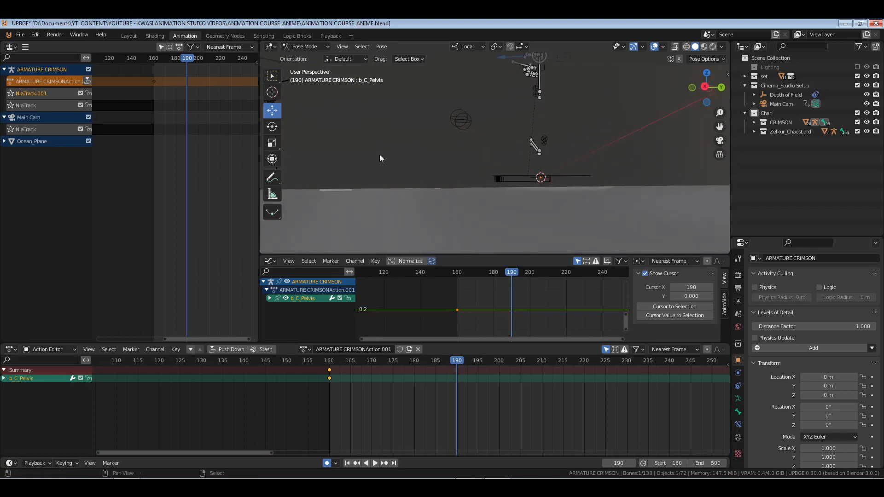
In Object Mode, lower Zelkur's armature to a Z location of about -0.09 m.
middle_click_drag(381, 158, 496, 148)
key("ctrl+Tab")
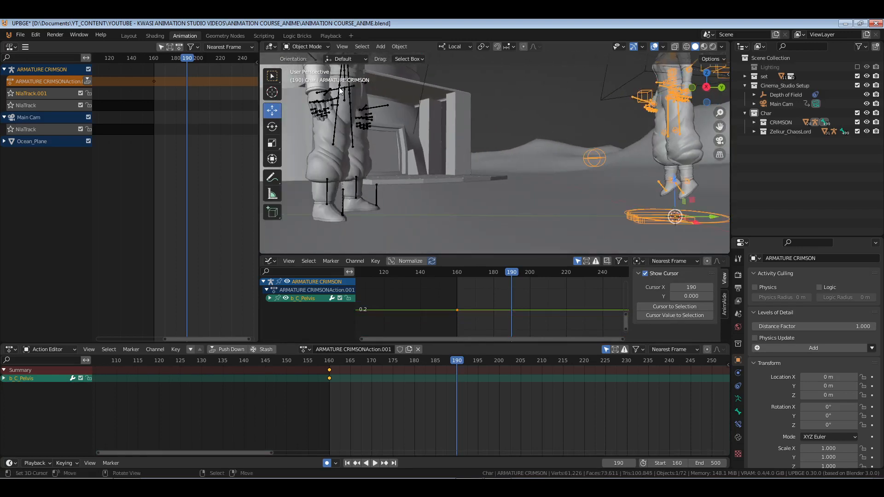
right_click(340, 88)
middle_click_drag(409, 120, 464, 123, "shift")
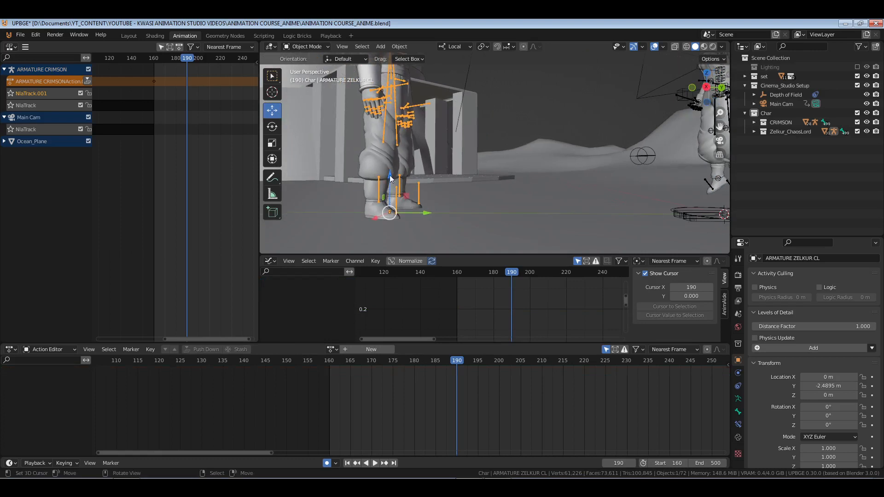
mouse_move(389, 175)
left_mouse_down()
mouse_move(390, 188)
mouse_move(392, 164)
left_mouse_up()
left_click(774, 272)
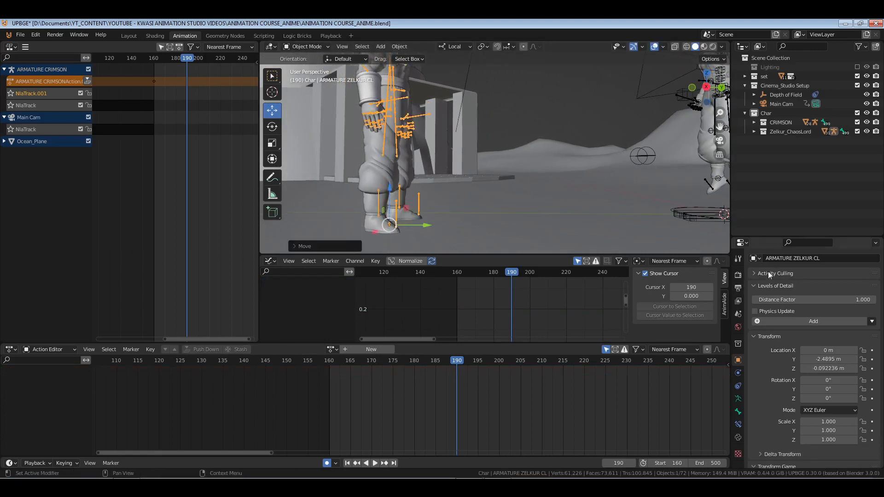
left_click(771, 286)
Return Crimson's armature to Pose Mode, save the file, and lower the pelvis bone toward the ground at frame 190.
middle_click_drag(558, 244, 563, 123)
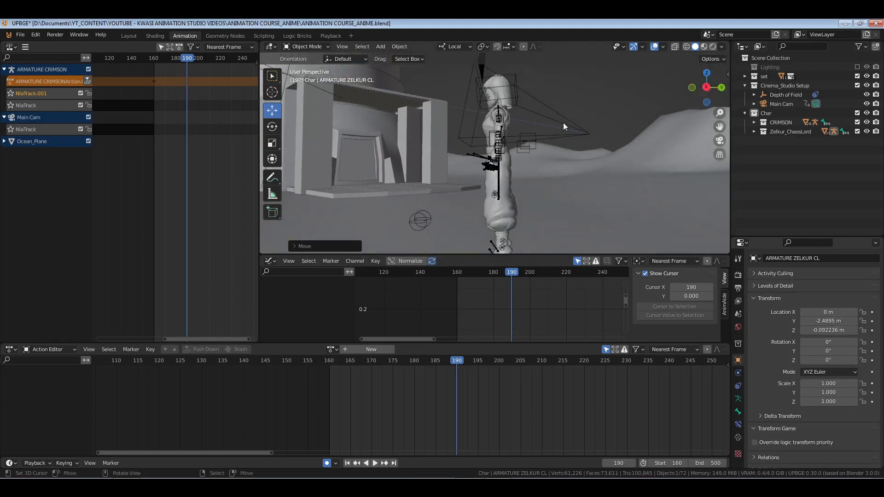
right_click(500, 155)
middle_click_drag(512, 167, 523, 199)
middle_click_drag(522, 199, 531, 164, "shift")
key("ctrl+Tab")
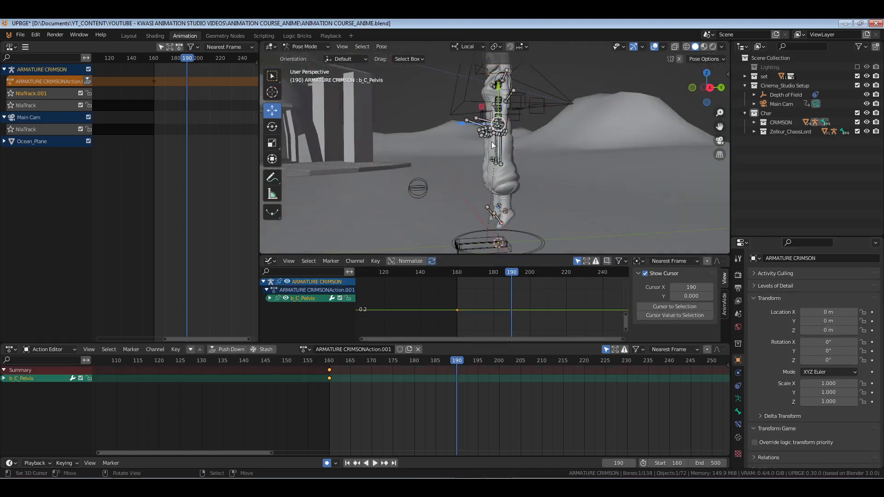
middle_click_drag(450, 146, 490, 155)
key("ctrl+s")
middle_click_drag(524, 188, 514, 158)
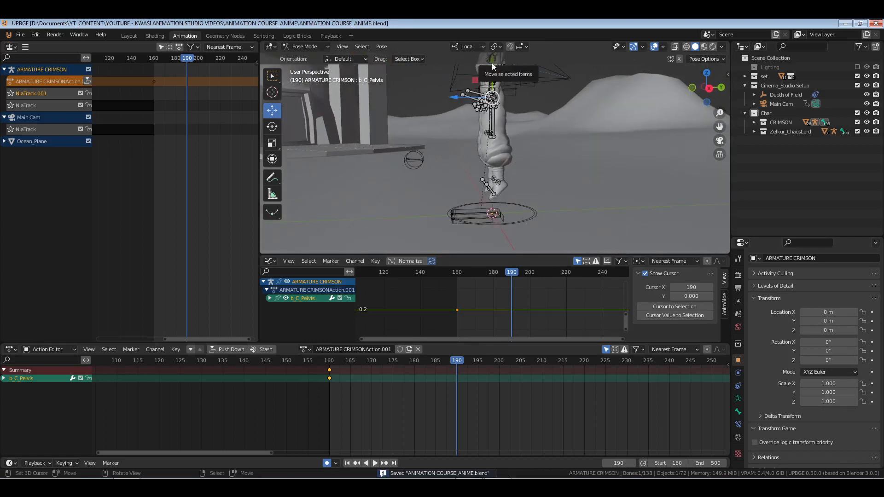
left_click_drag(492, 63, 492, 92)
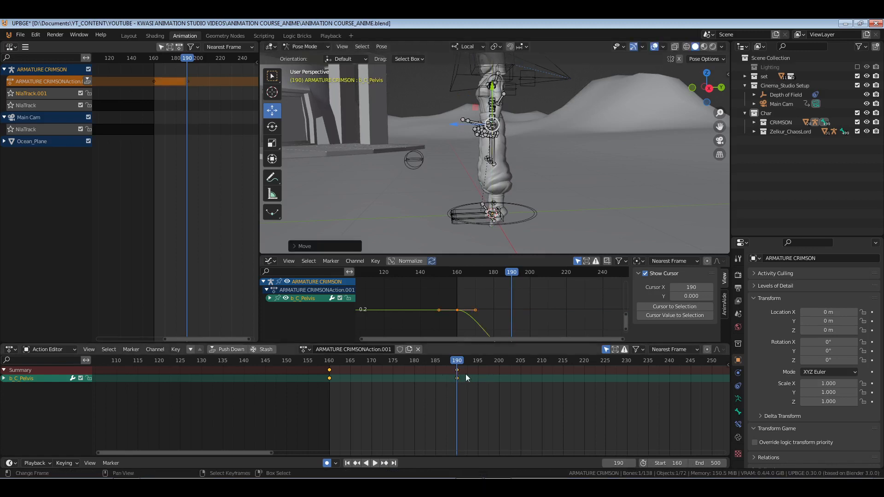
Select both of Crimson's foot bones, set the transform orientation to Global and activate the Rotate tool.
middle_click_drag(417, 185, 497, 189)
middle_click_drag(484, 199, 533, 156, "shift")
scroll(483, 171, "up", 3)
scroll(482, 167, "up", 2)
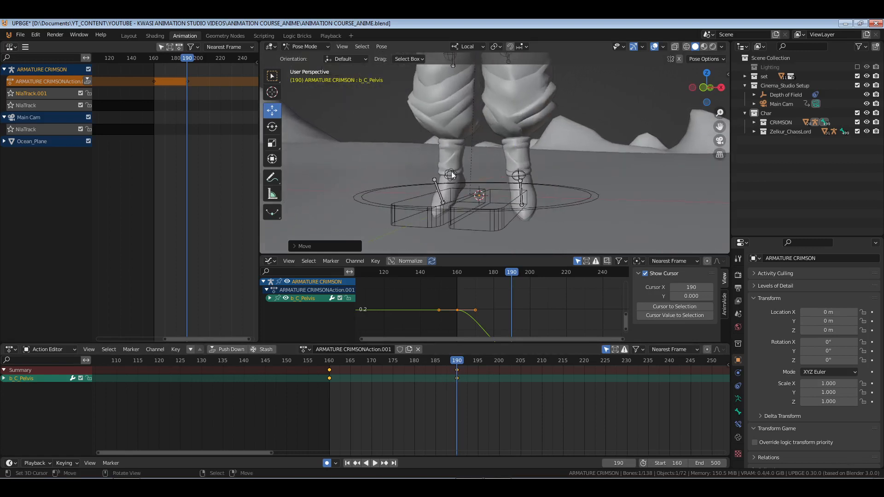
right_click(519, 176)
right_click(451, 174, "shift")
left_click(467, 46)
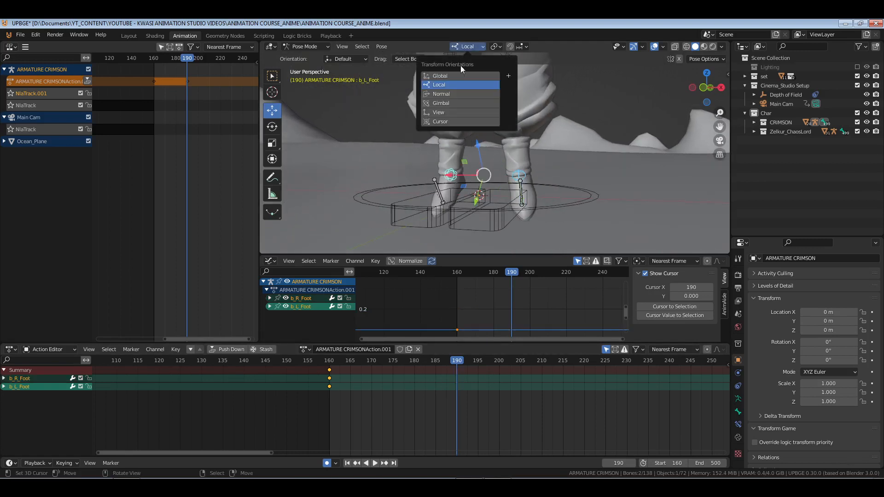
left_click(459, 75)
left_click(273, 127)
Insert a keyframe for both of Crimson's foot bones at frame 190.
middle_click_drag(569, 183, 484, 178)
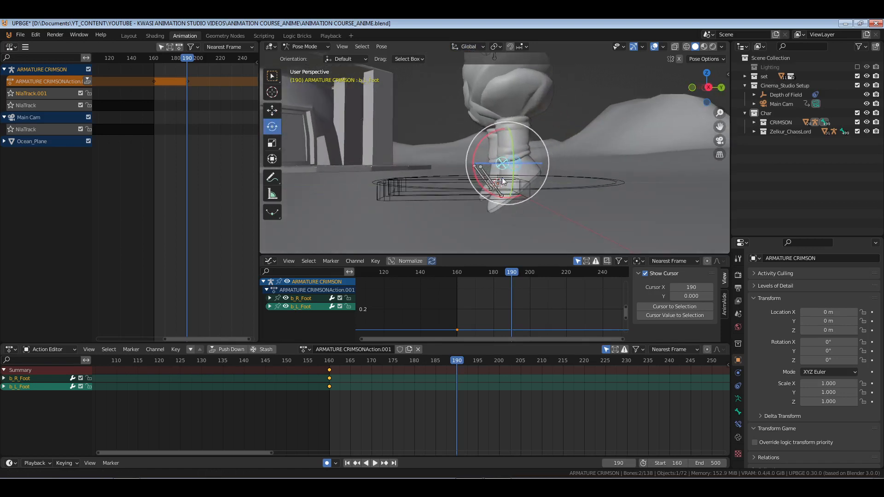
key("i")
left_click(579, 165)
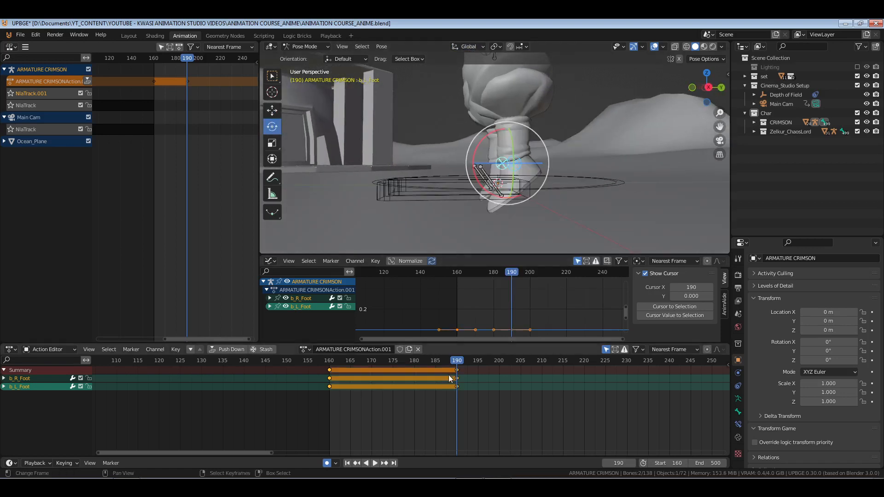
Move both foot bones' keyframes from frame 190 to frame 180 and insert a new keyframe for them at frame 190.
right_click_drag(446, 366, 484, 414)
key("g")
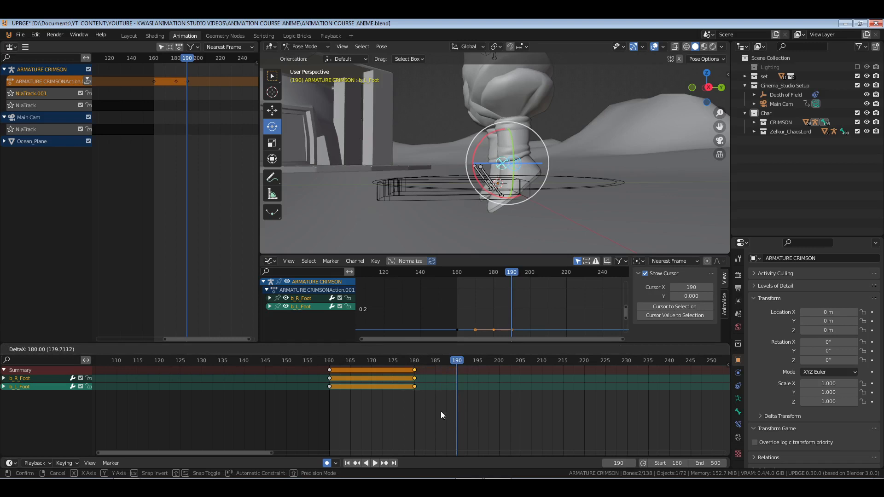
left_click(441, 416)
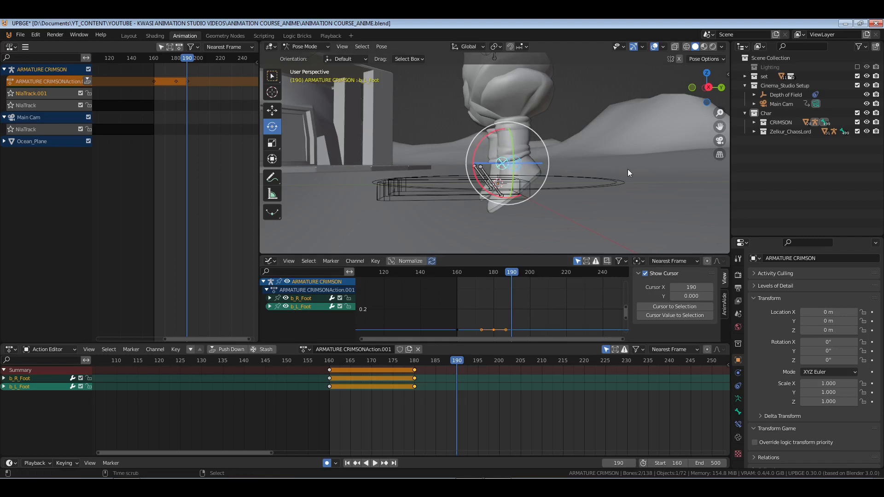
key("i")
Set the transform orientation to Local and turn Crimson's left foot bone outward at frame 190.
middle_click_drag(574, 176, 571, 197)
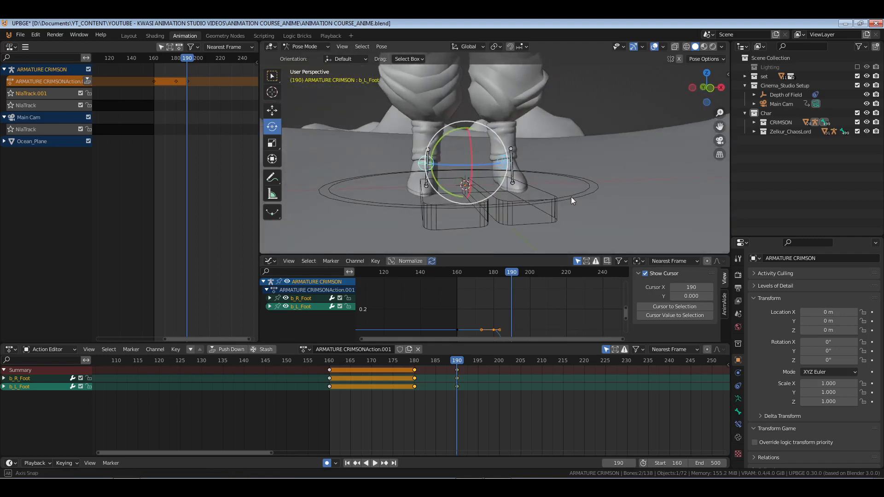
left_click(502, 162)
middle_click_drag(532, 171, 516, 152)
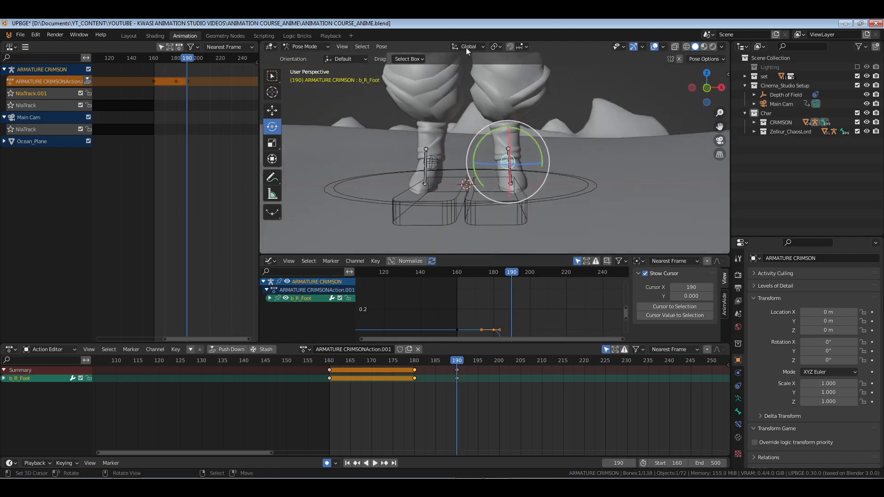
left_click(469, 47)
left_click(463, 77)
left_click_drag(527, 133, 438, 127)
left_click(432, 183)
middle_click_drag(537, 158, 542, 205)
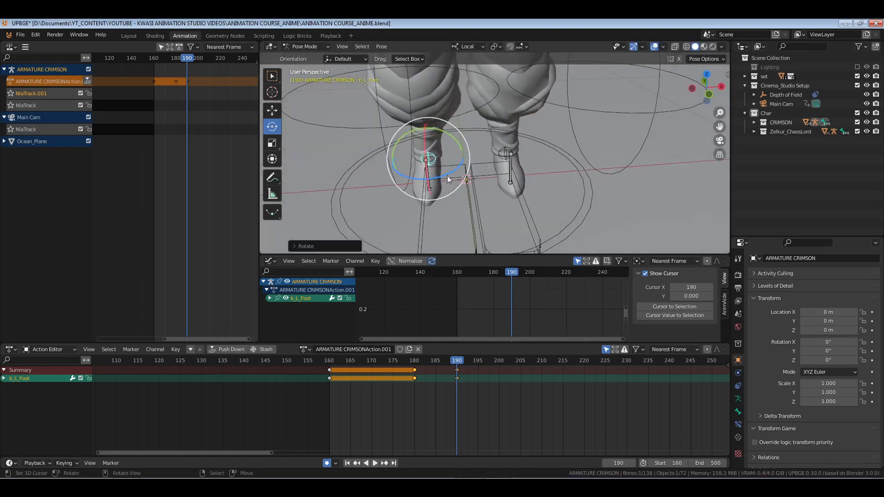
left_click_drag(449, 176, 485, 160)
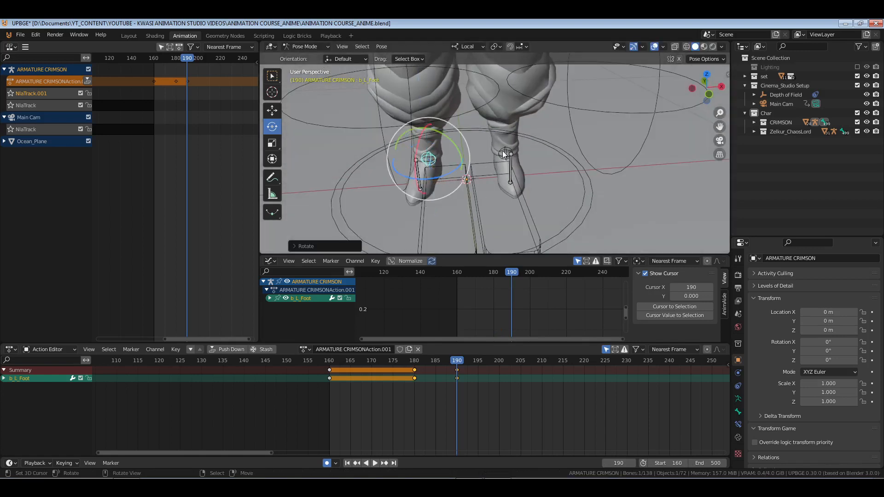
Turn Crimson's right foot bone outward about 15.5° around its local Z axis and adjust its pitch at frame 190.
left_click(503, 150)
key("r")
key("z")
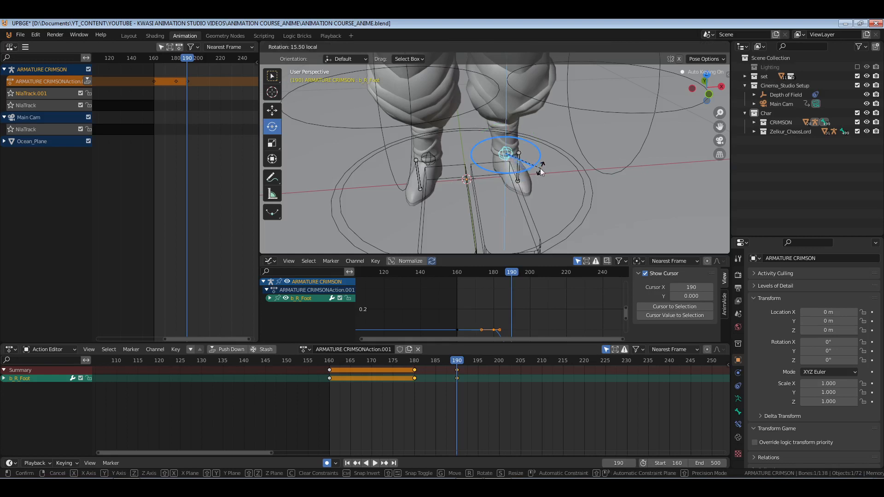
left_click(538, 168)
middle_click_drag(537, 168, 435, 151)
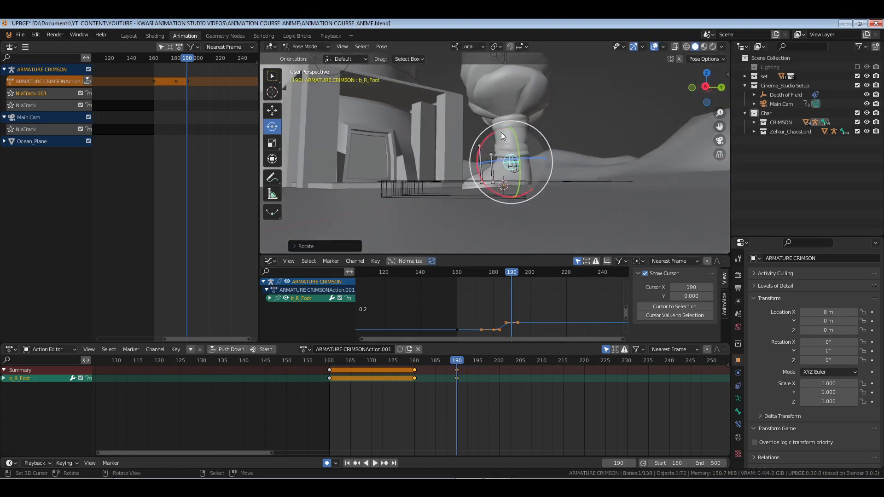
left_click_drag(491, 135, 487, 138)
Tilt Crimson's left foot bone about 7° around its local X axis at frame 190.
middle_click_drag(487, 137, 485, 186)
left_click(434, 168)
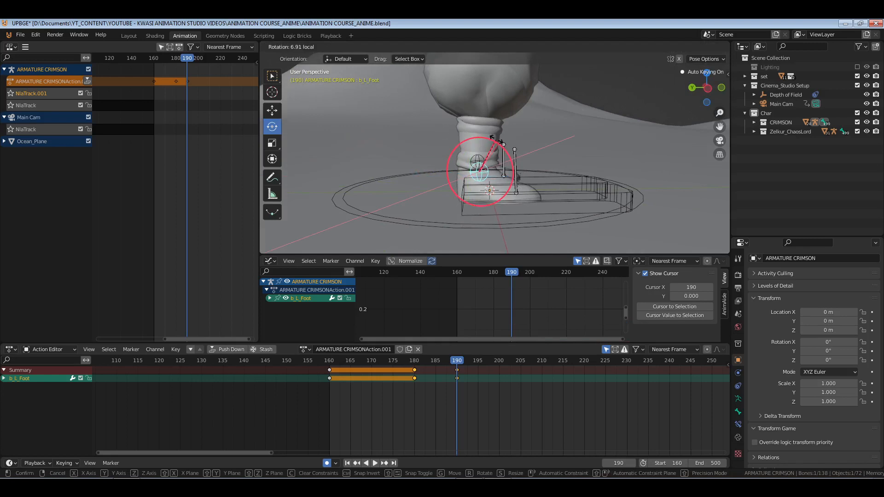
left_click(502, 157)
Insert a keyframe for both of Crimson's toe bones at frame 183 and move it to frame 180.
middle_click_drag(502, 157, 498, 143)
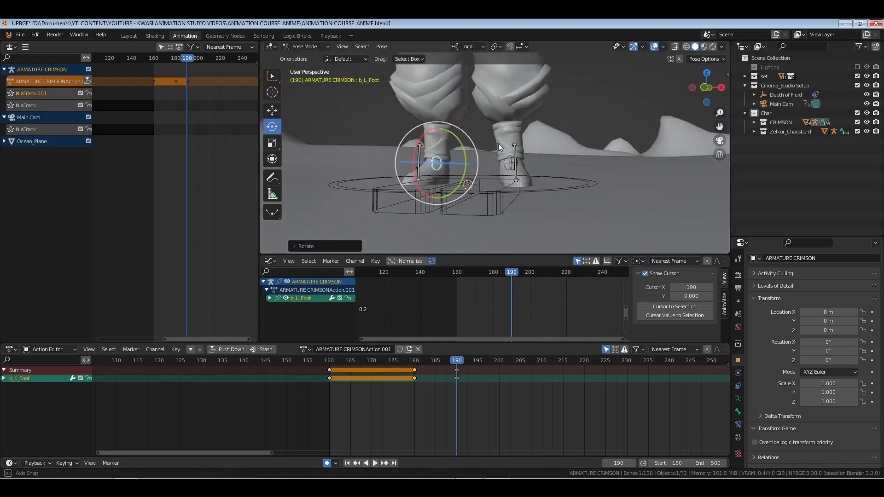
left_click_drag(399, 397, 427, 399)
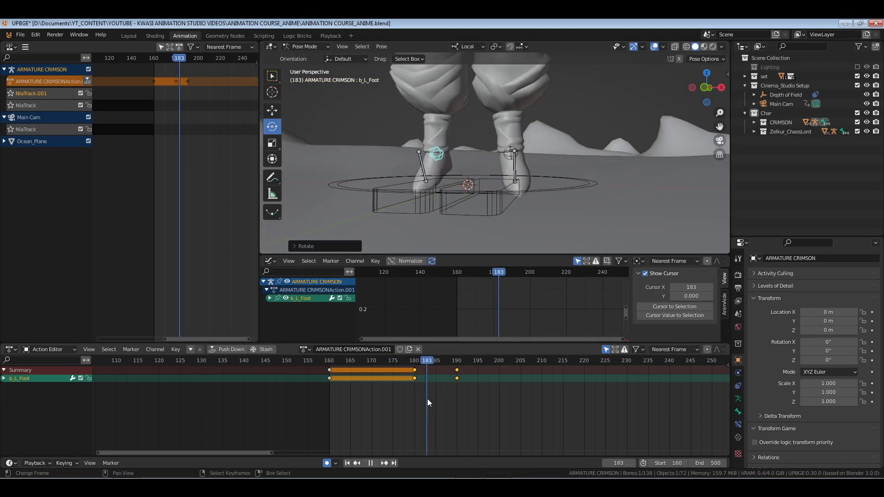
left_click(516, 164)
left_click(435, 177, "shift")
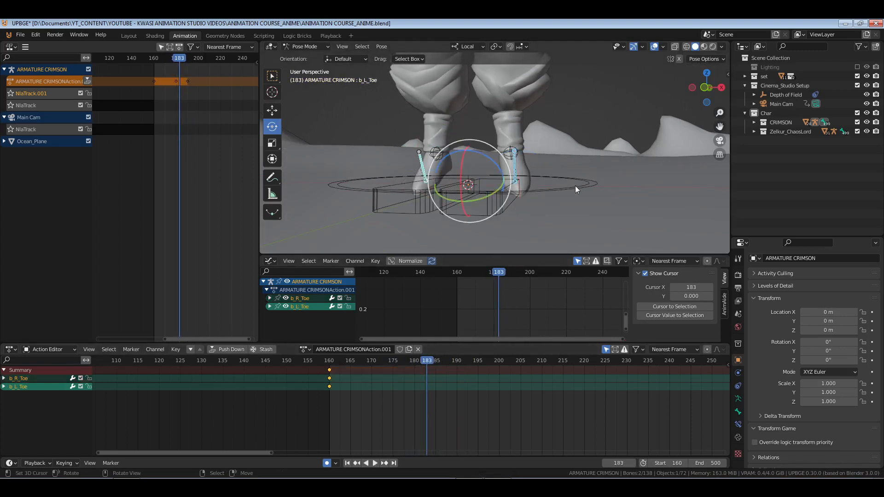
key("i")
left_click(571, 186)
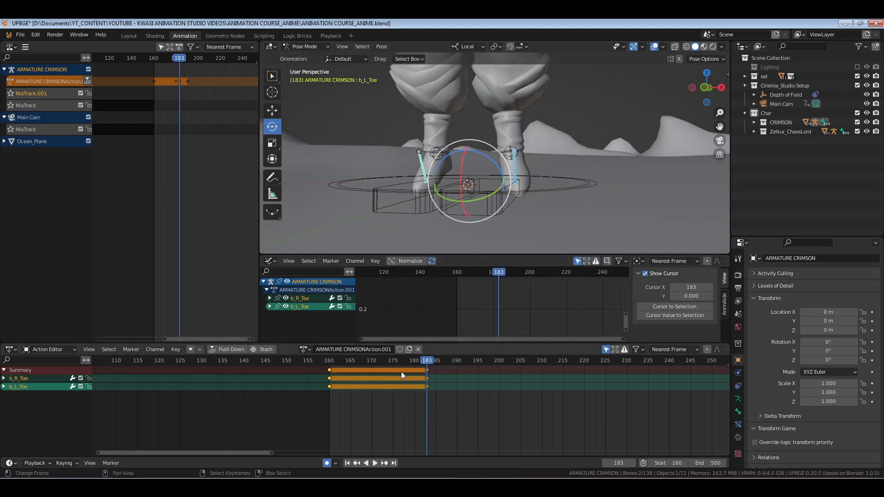
key("g")
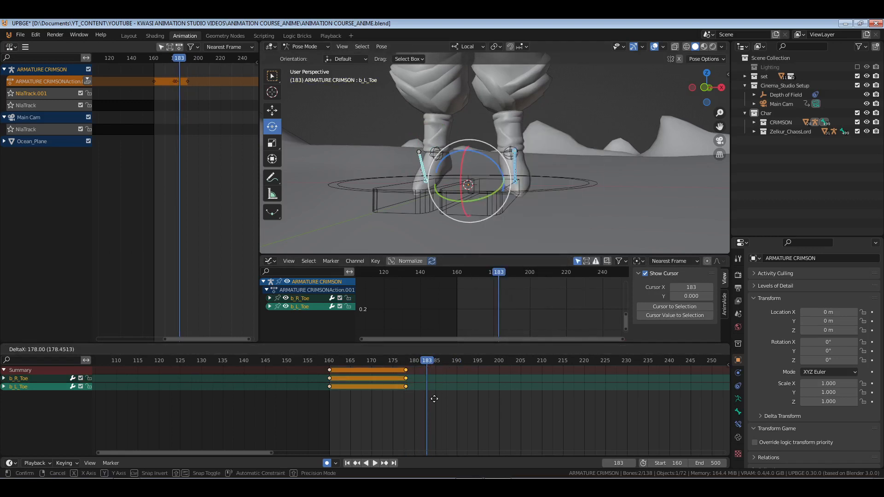
left_click(433, 399)
Set the transform orientation to Global and rotate both toe bones at frame 183 so the toes bend flat toward the ground.
middle_click_drag(595, 181, 502, 187)
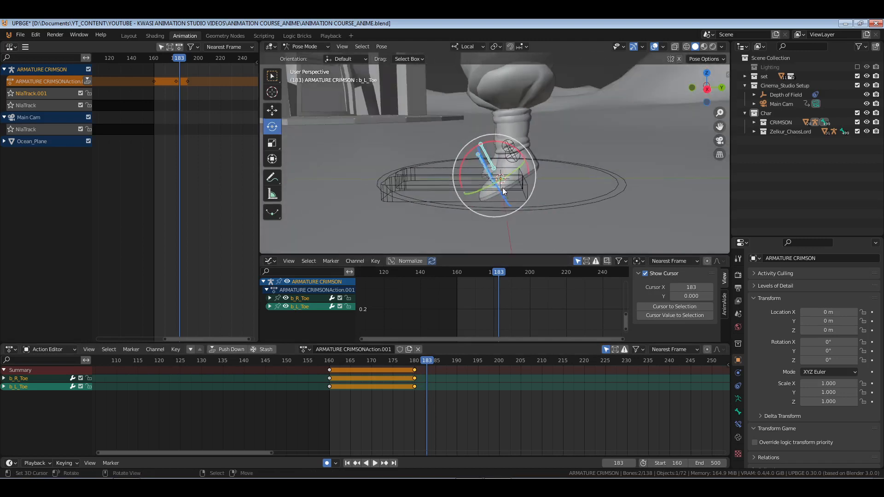
left_click(475, 47)
left_click(464, 73)
left_click_drag(521, 157, 468, 191)
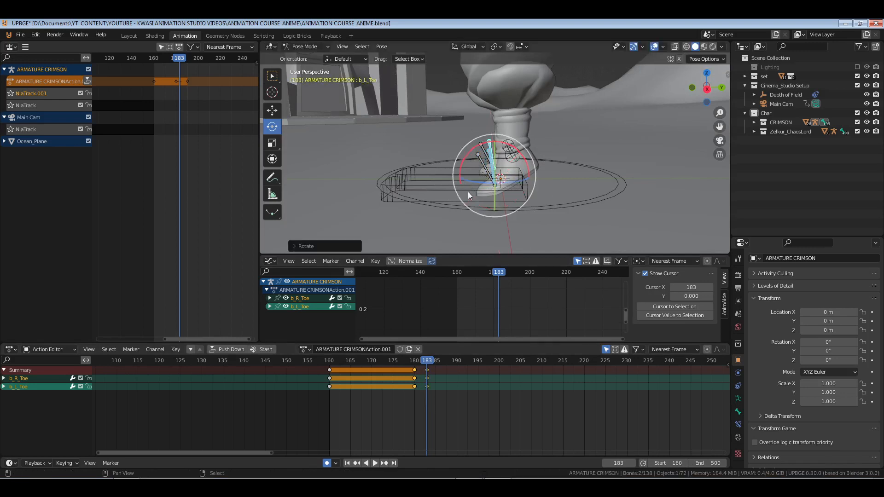
Straighten and keyframe both toe bones at frame 190, and review the landing motion around frame 185.
key("space")
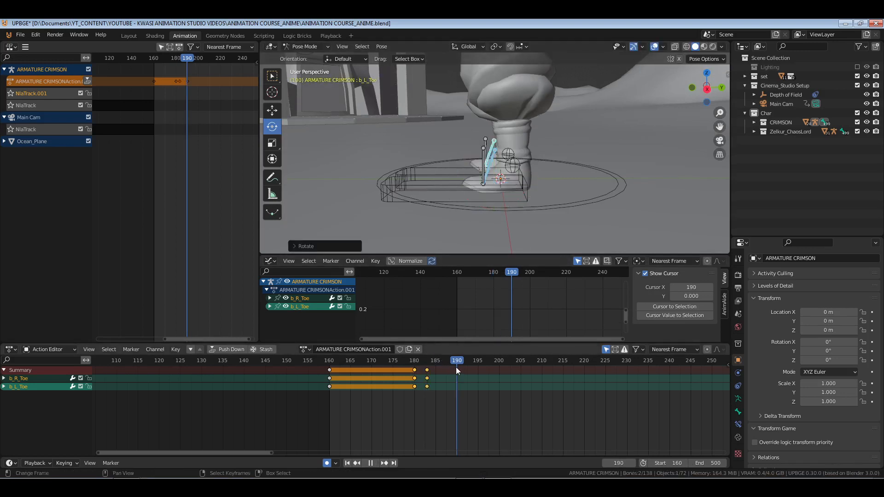
key("space")
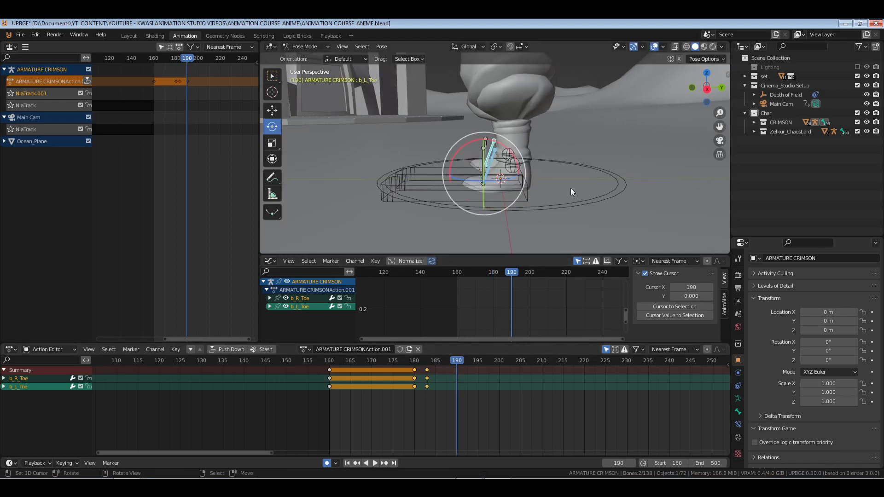
key("i")
middle_click_drag(538, 187, 512, 184)
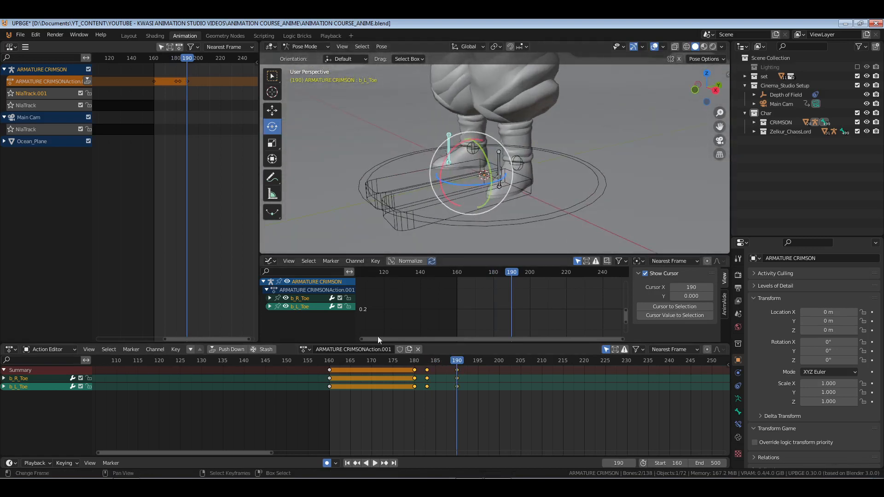
left_click_drag(416, 402, 435, 403)
key("space")
key("space")
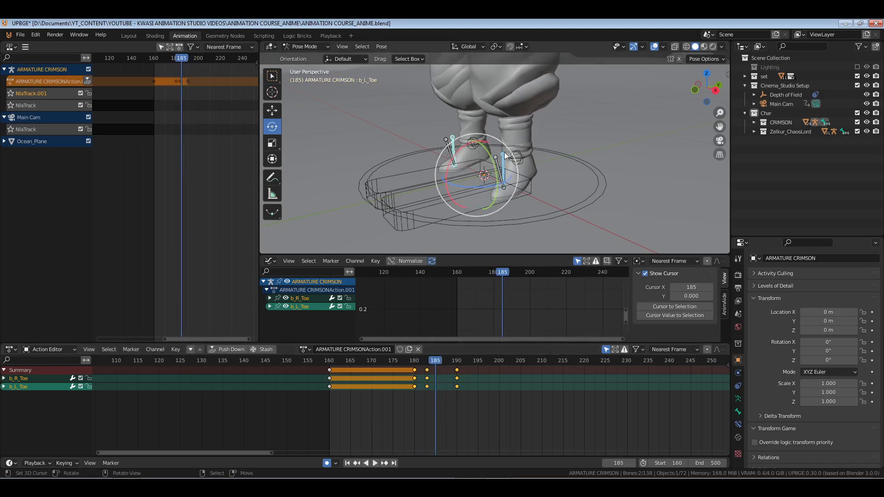
Delete the right toe bone's keyframes at frames 183 and 190.
left_click(504, 156)
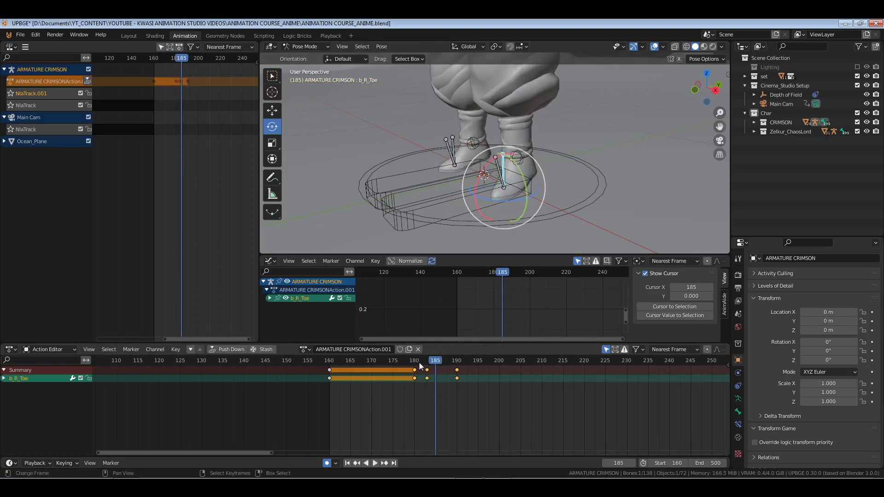
left_click_drag(420, 363, 480, 400)
key("Down")
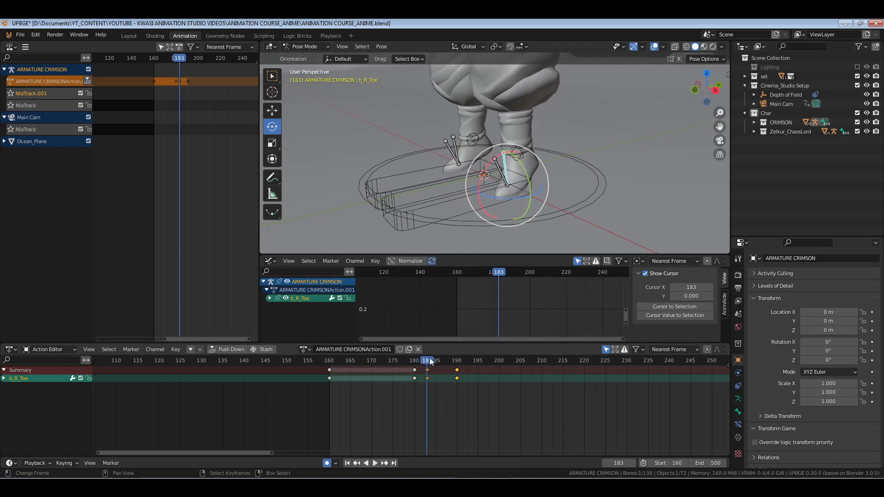
key("x")
left_click(488, 388)
Reselect the right toe bone and rotate it at frame 183 so the toe bends flat toward the ground.
key("bracketleft")
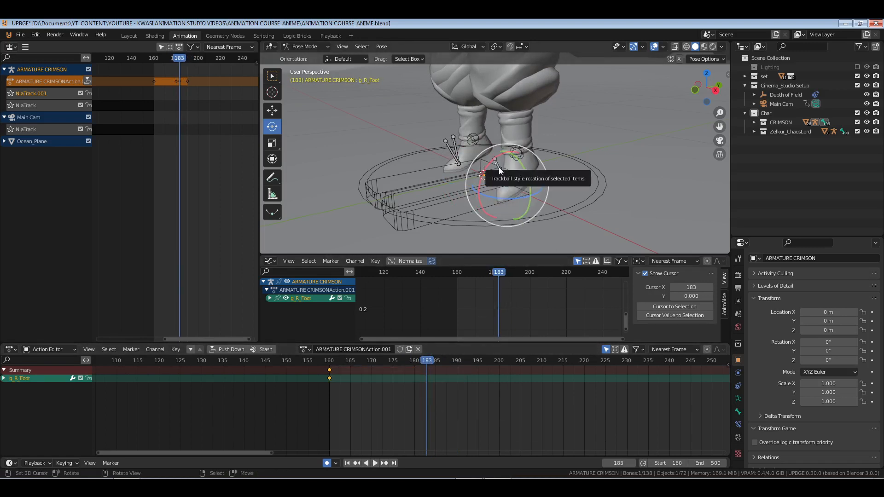
key("bracketright")
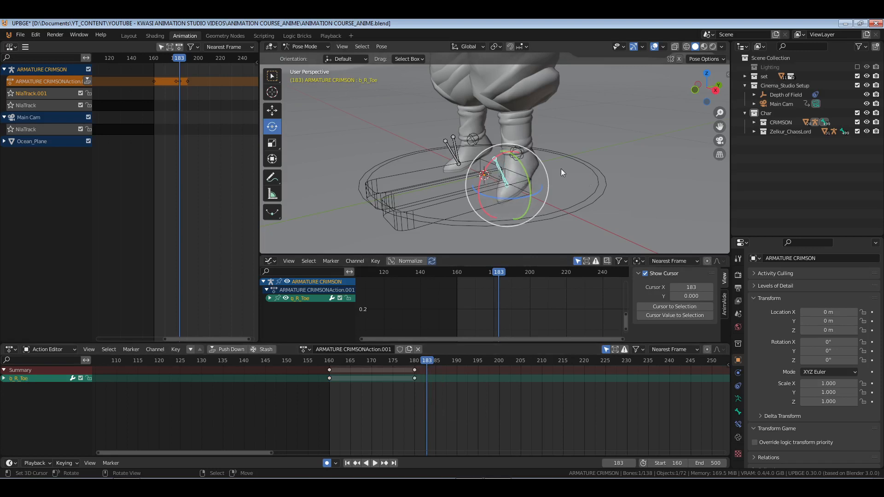
key("bracketleft")
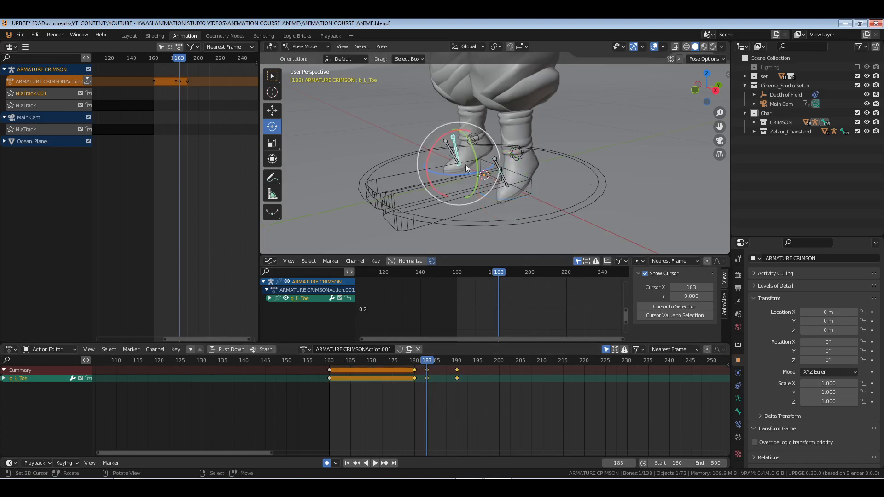
left_click(499, 163)
key("bracketright")
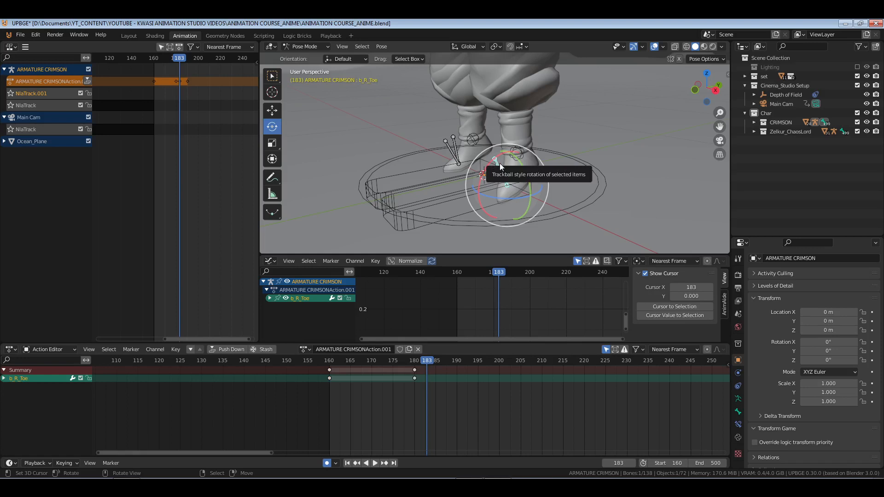
middle_click_drag(530, 159, 507, 157)
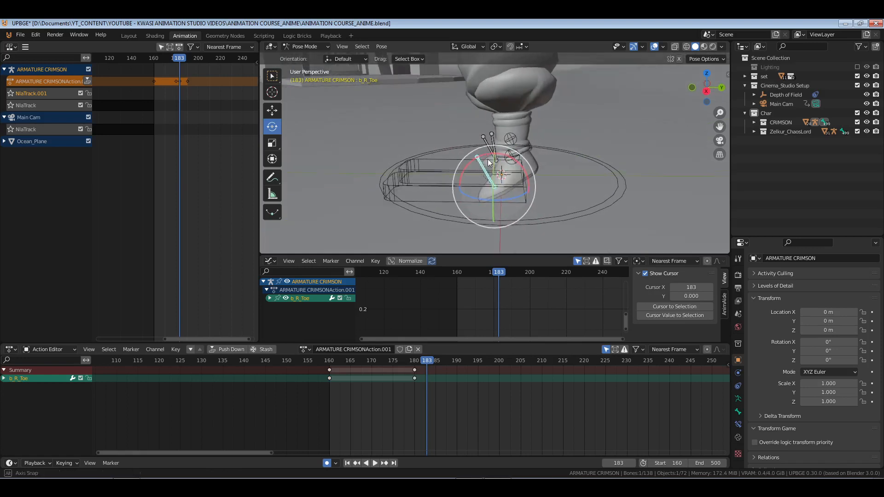
left_click_drag(507, 157, 522, 169)
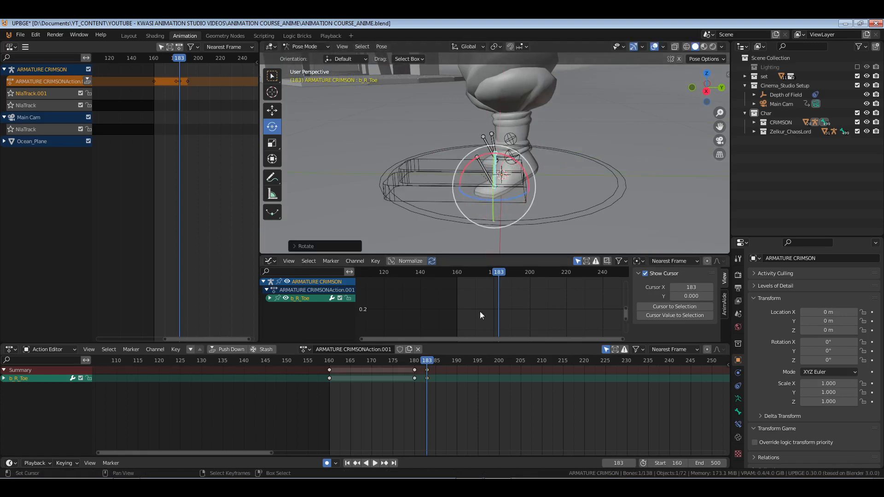
Keyframe the right toe bone at frame 190 and scrub to frame 187 to check the landing.
left_click(457, 374)
middle_click_drag(582, 205, 507, 212)
left_click_drag(395, 395, 444, 396)
middle_click_drag(579, 144, 515, 145)
scroll(515, 145, "down", 5)
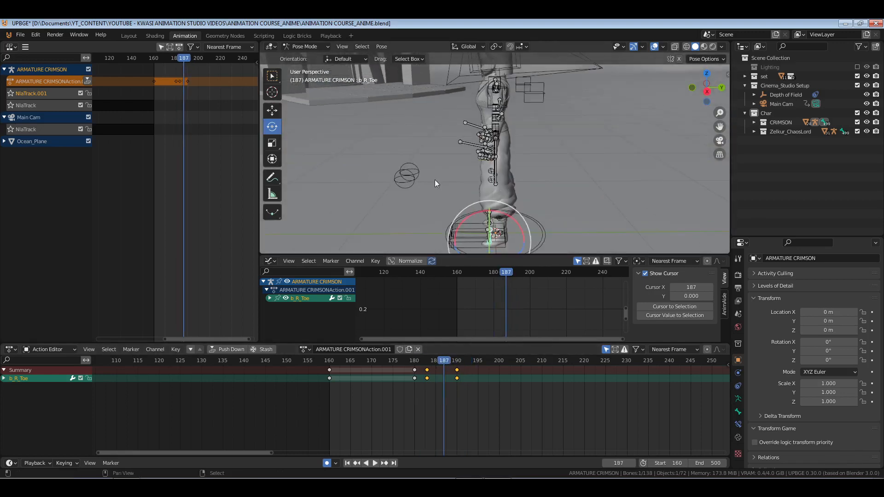
Try a pelvis bone move at frame 187 and delete the keyframe it leaves there.
left_click(507, 129)
middle_click_drag(582, 222, 515, 170)
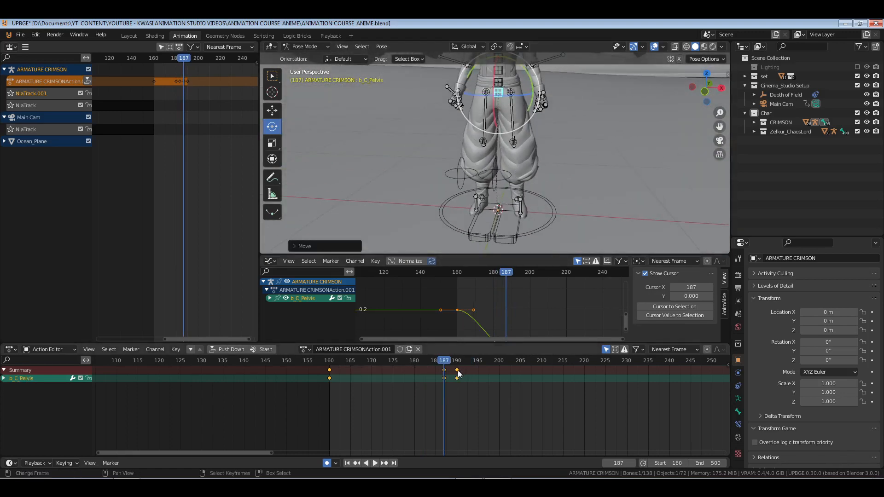
left_click_drag(437, 368, 452, 394)
key("x")
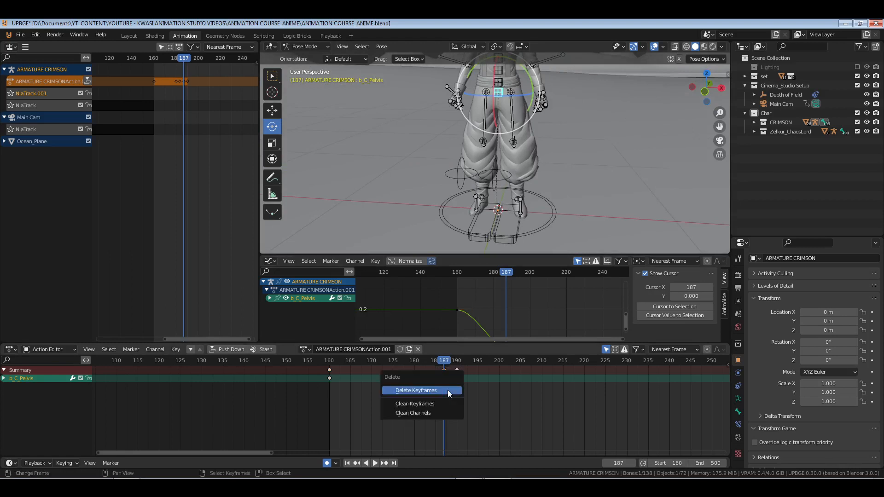
left_click(447, 390)
Lower the pelvis bone slightly along the global Z axis at frame 190.
left_click(458, 386)
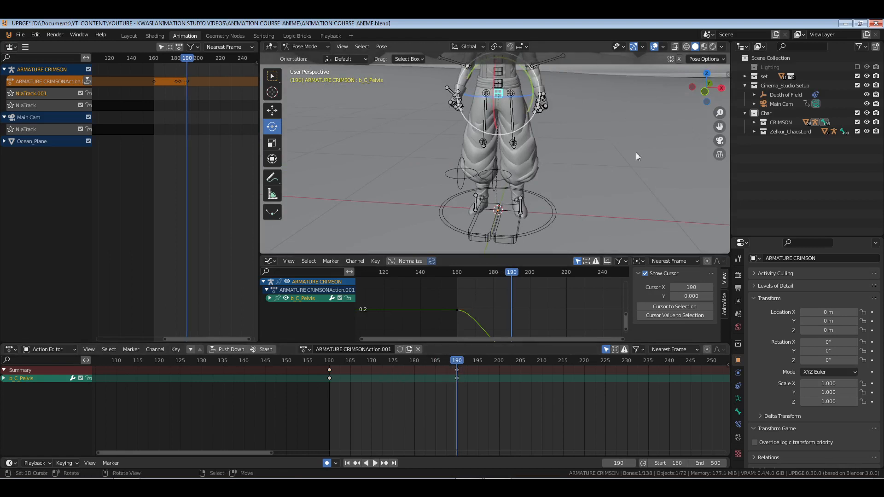
middle_click_drag(636, 153, 529, 143)
scroll(528, 143, "up", 6)
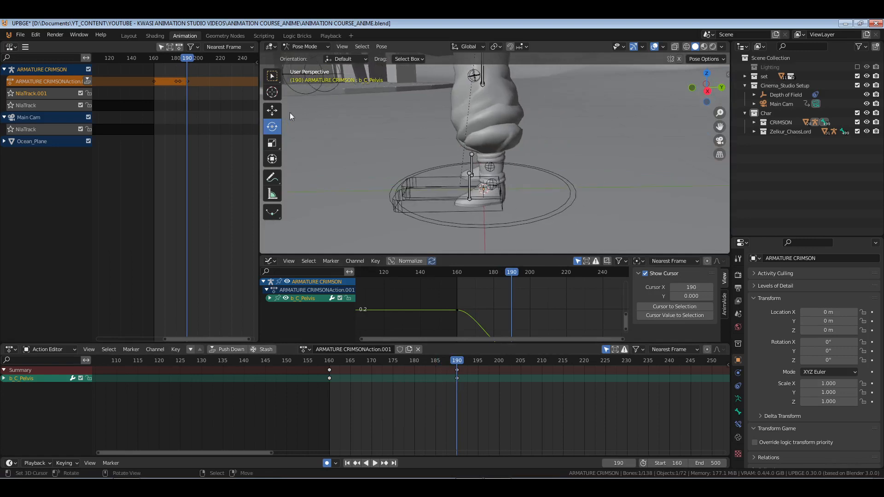
middle_click_drag(405, 175, 402, 156)
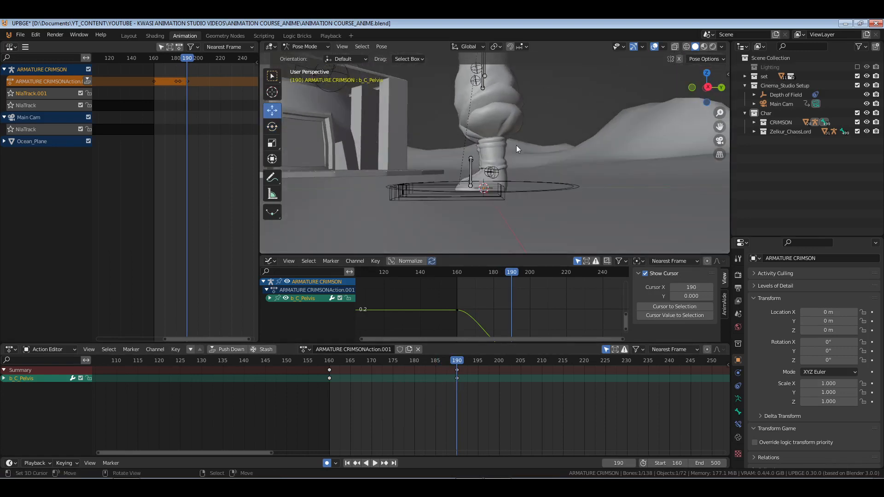
key("g")
key("z")
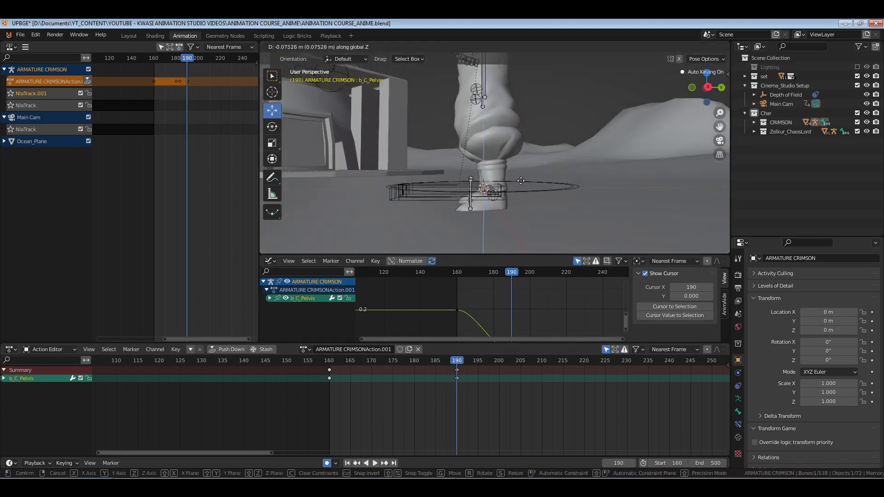
left_click(528, 165)
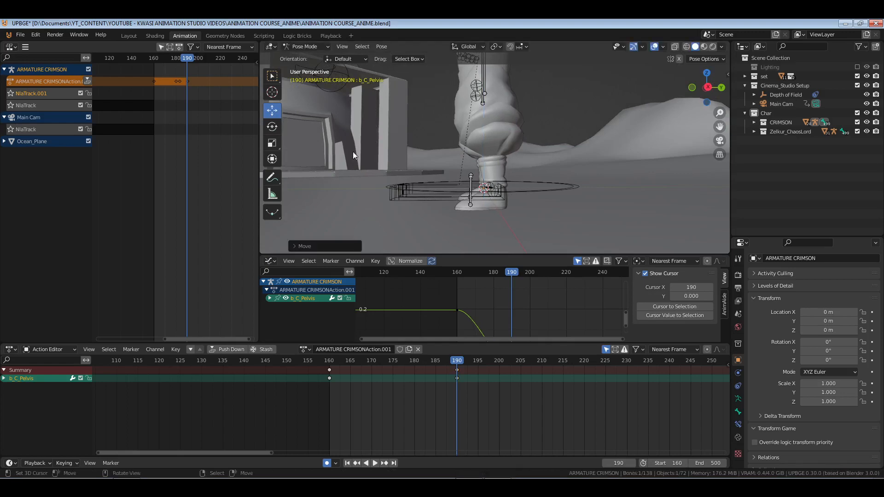
Set the transform orientation to Local and rotate the right foot bone slightly at frame 190, saving the file beforehand.
middle_click_drag(353, 151, 500, 197)
left_click(493, 191)
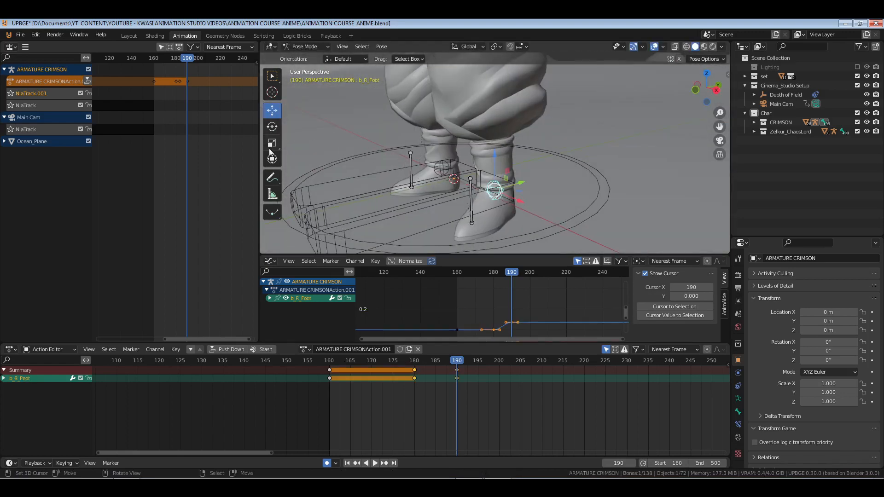
left_click(272, 127)
middle_click_drag(388, 165, 487, 73)
left_click(468, 47)
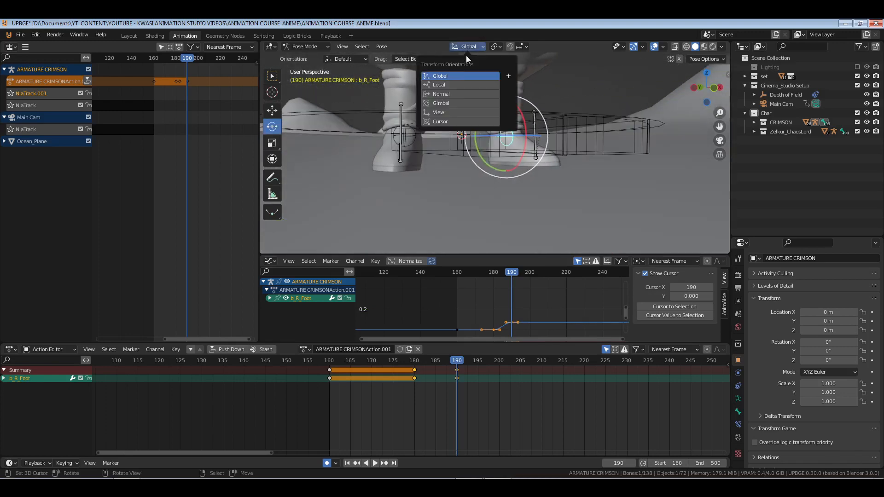
left_click(459, 86)
middle_click_drag(508, 172, 516, 84)
key("ctrl+s")
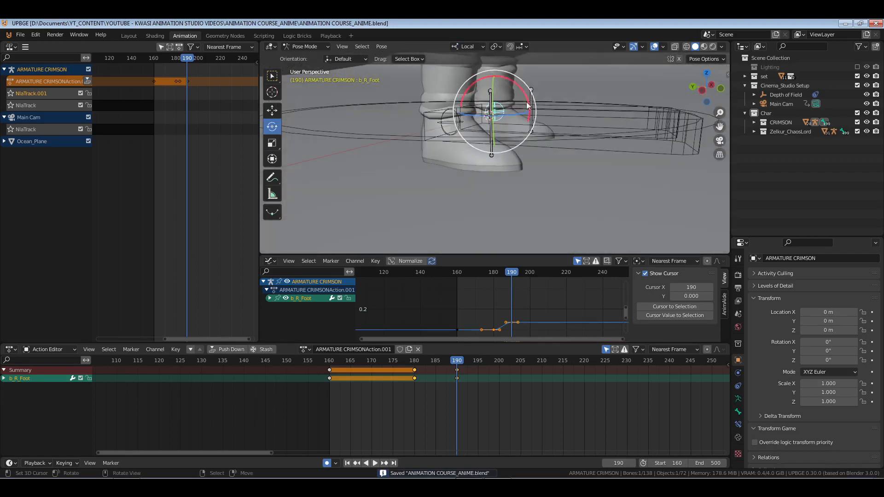
key("r")
left_click(525, 92)
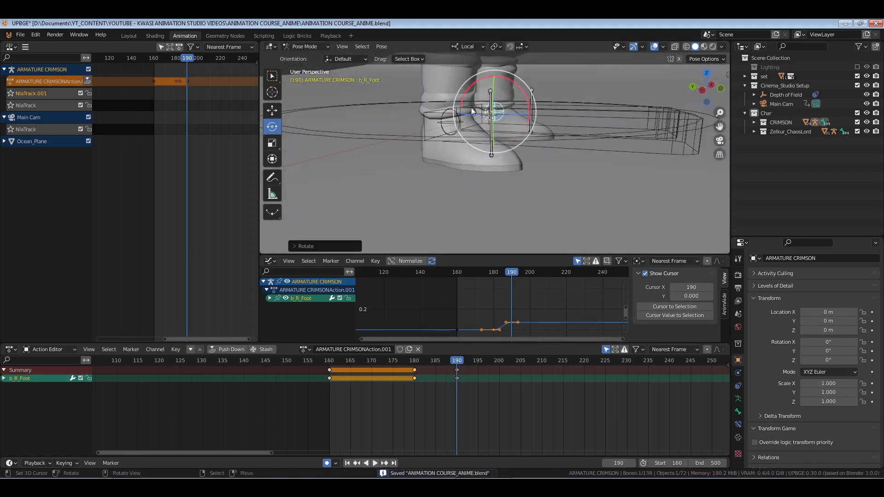
Rotate the left foot bone slightly at frame 190, deselect all bones and save the file.
left_click(438, 123)
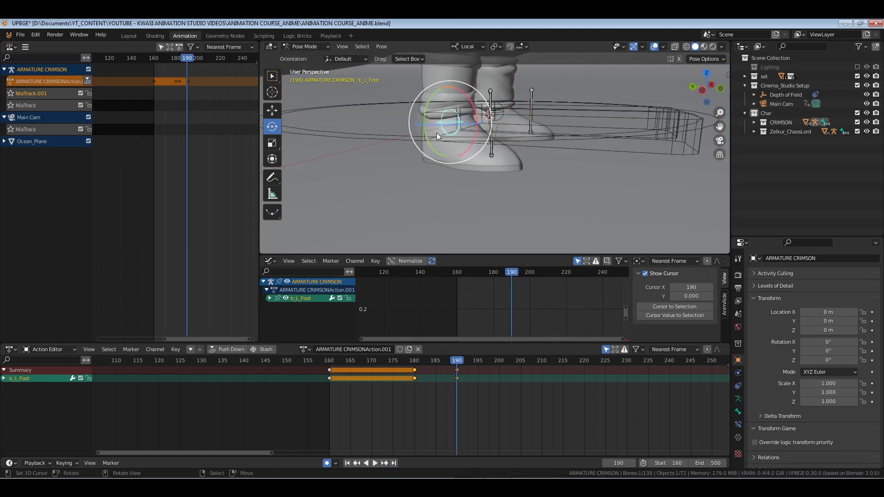
middle_click_drag(436, 132, 540, 107)
left_click_drag(546, 106, 554, 134)
key("alt+a")
scroll(581, 111, "down", 7)
middle_click_drag(581, 110, 444, 114)
key("ctrl+s")
Play back Crimson's landing from about frame 160 and watch her legs from the front and the side.
middle_click_drag(519, 87, 478, 152, "shift")
scroll(468, 138, "up", 2)
left_click(321, 387)
key("space")
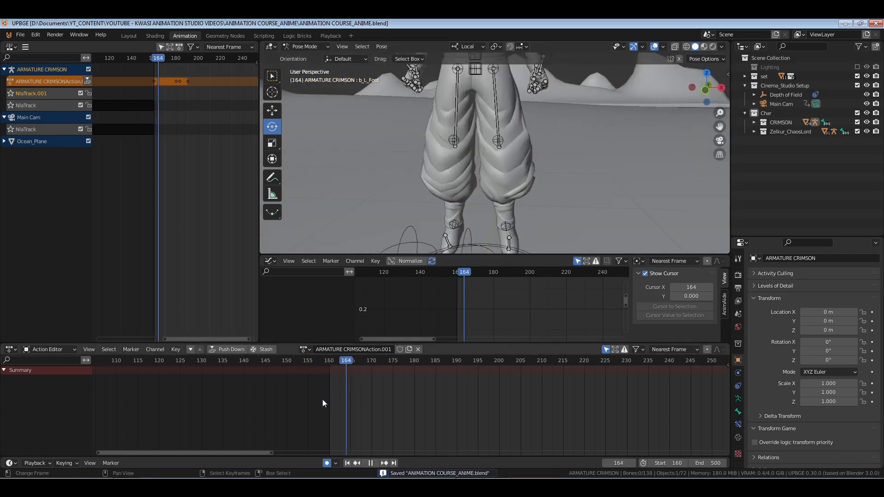
key("Escape")
scroll(587, 177, "down", 5)
middle_click_drag(569, 178, 550, 170)
key("space")
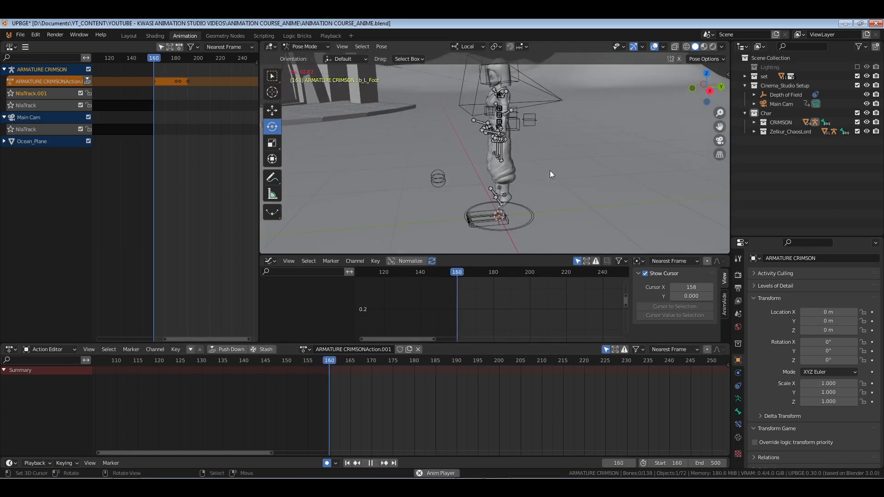
key("space")
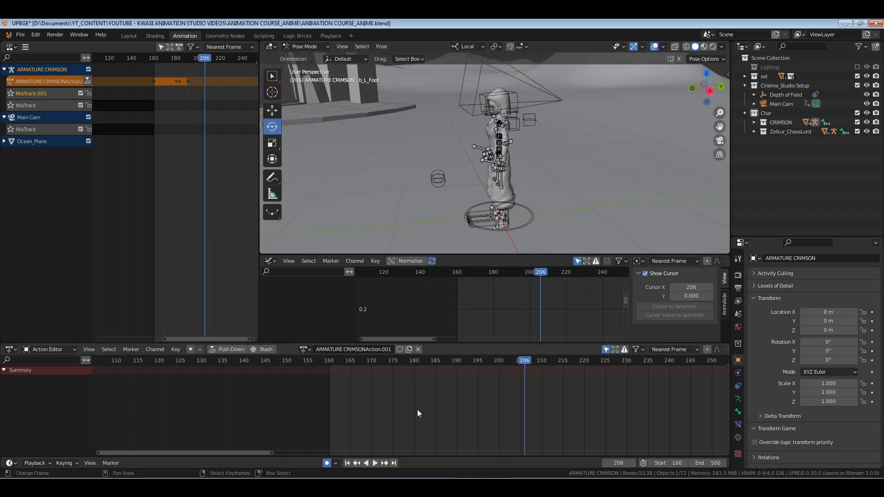
Scrub to frame 182 and examine Crimson's feet and body pose from several angles, saving the file along the way.
left_click_drag(456, 416, 424, 421)
scroll(569, 184, "up", 4)
middle_click_drag(569, 184, 521, 141, "shift")
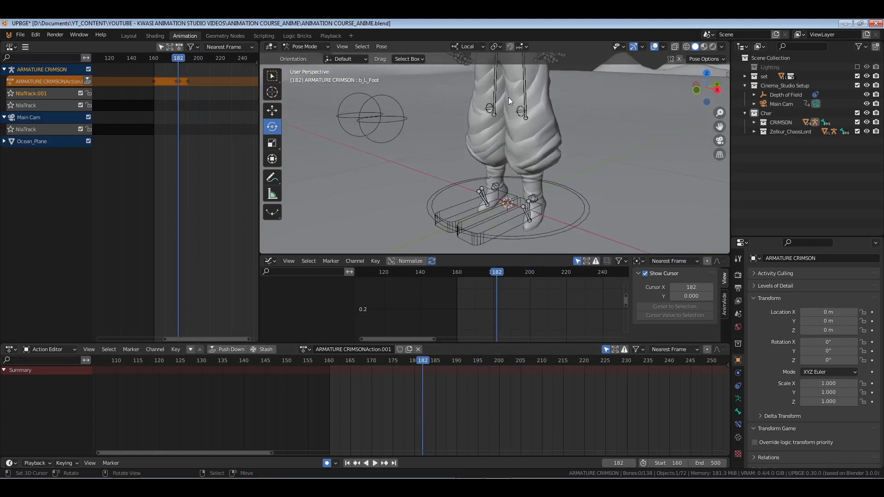
middle_click_drag(501, 95, 536, 132)
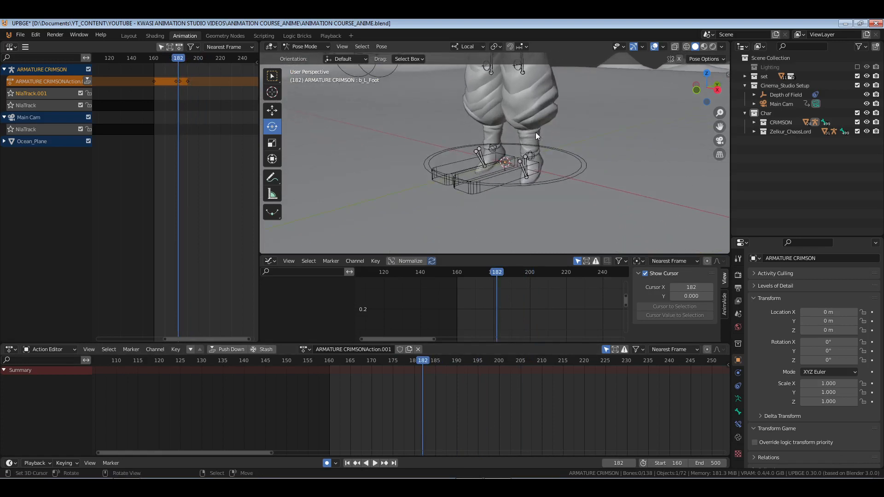
middle_click_drag(568, 132, 505, 181)
scroll(518, 146, "down", 4)
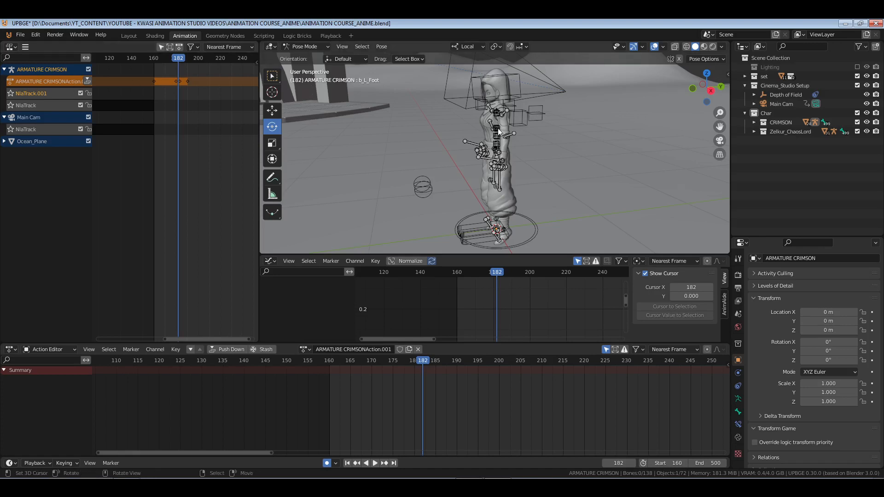
scroll(498, 128, "up", 5)
middle_click_drag(457, 153, 514, 128)
scroll(513, 187, "up", 4)
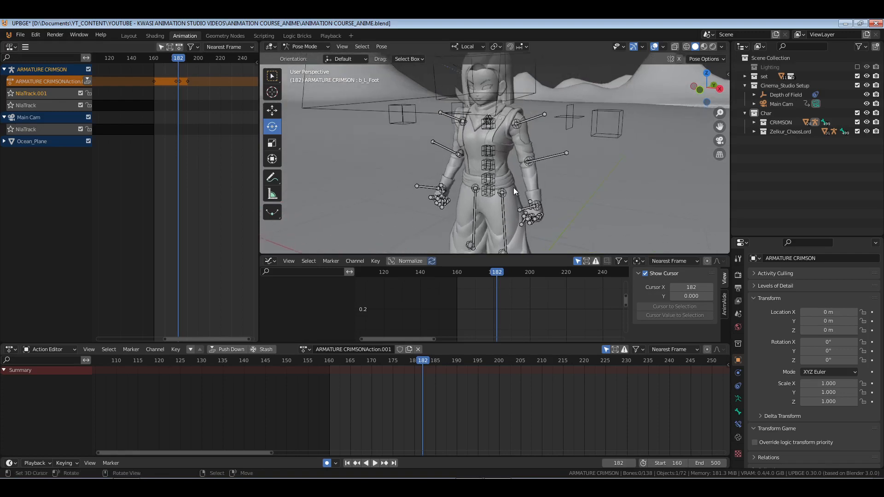
scroll(521, 182, "down", 2)
middle_click_drag(522, 182, 517, 154, "shift")
key("ctrl+s")
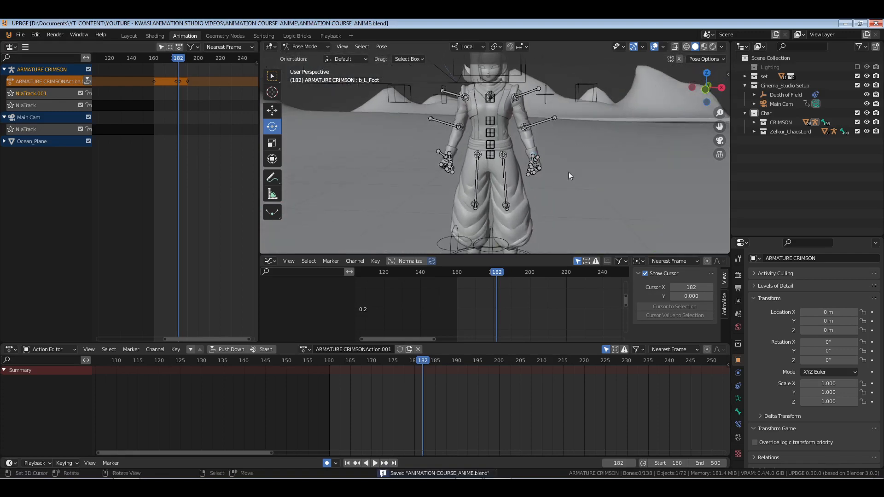
middle_click_drag(568, 173, 372, 104)
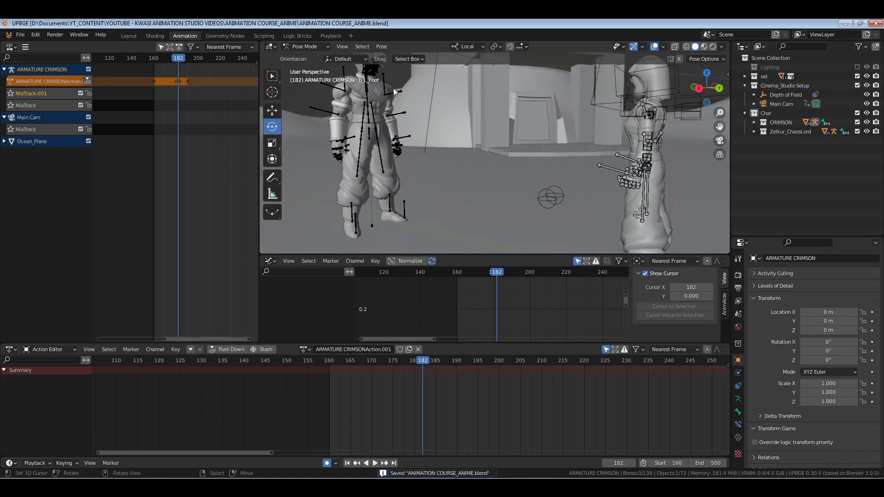
middle_click_drag(460, 151, 548, 132)
scroll(520, 162, "up", 3)
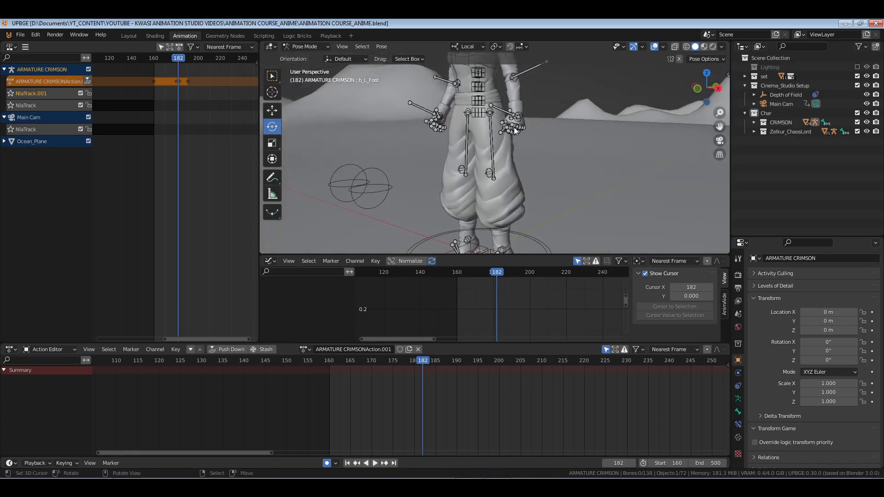
scroll(578, 144, "down", 2)
middle_click_drag(581, 164, 584, 142, "shift")
middle_click_drag(594, 156, 550, 161)
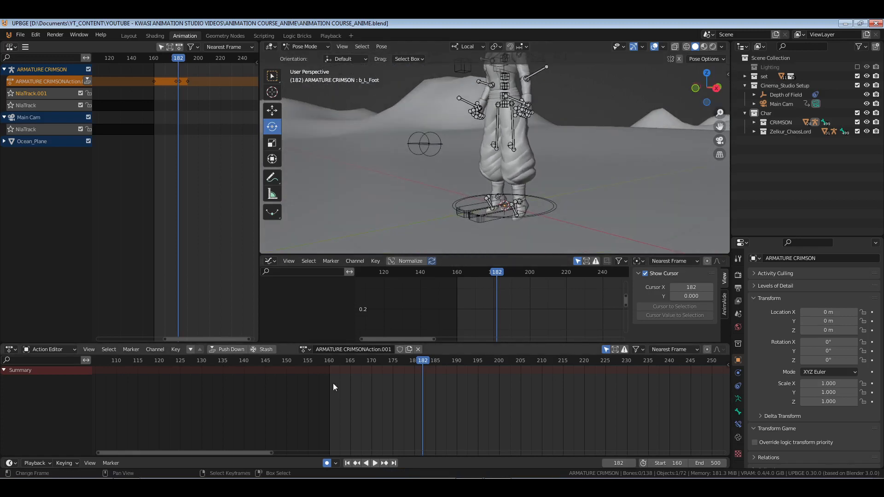
Return to frame 160, save the file, and review the landing from the side up to frame 184.
left_click_drag(330, 383, 321, 382)
left_click(349, 463)
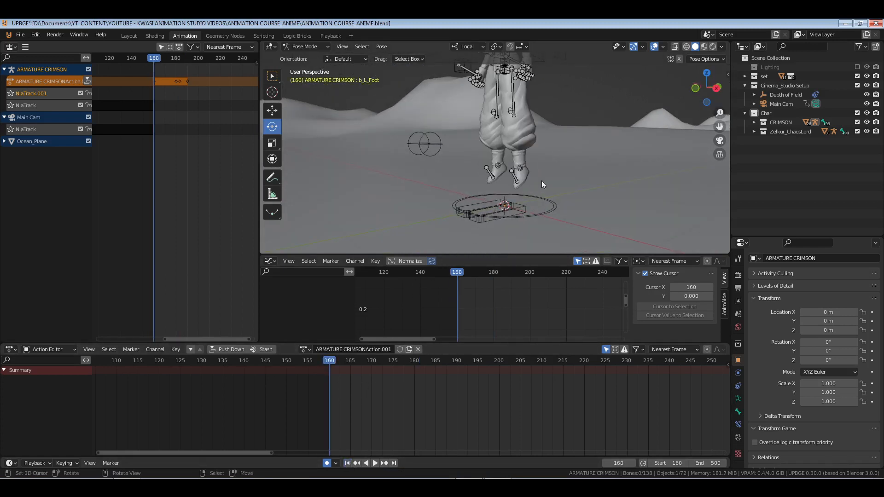
key("KP_3")
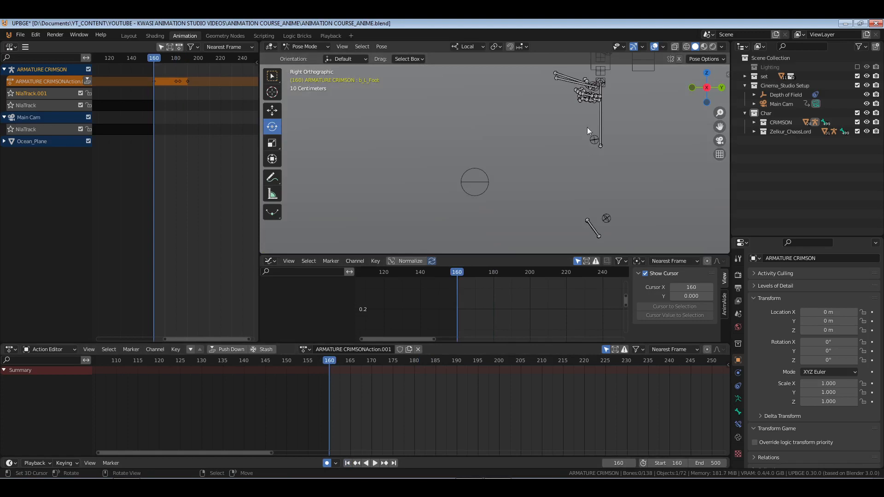
middle_click_drag(587, 127, 547, 140)
key("ctrl+s")
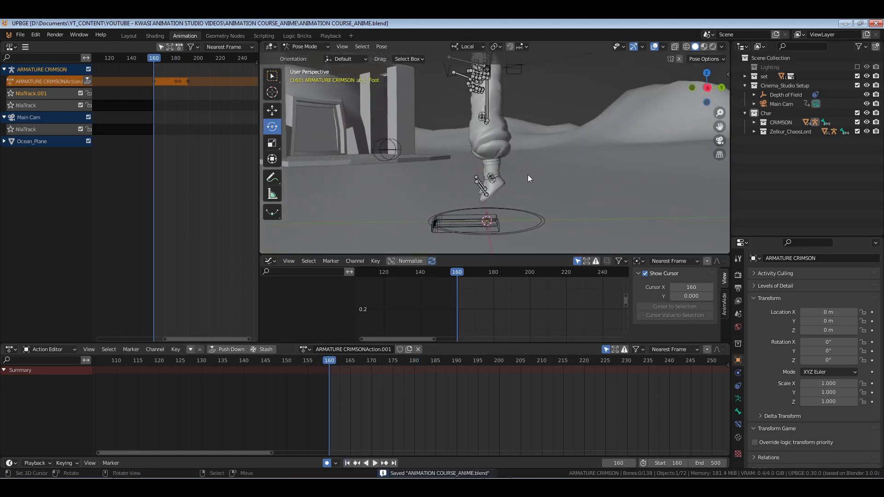
middle_click_drag(528, 175, 537, 161)
key("space")
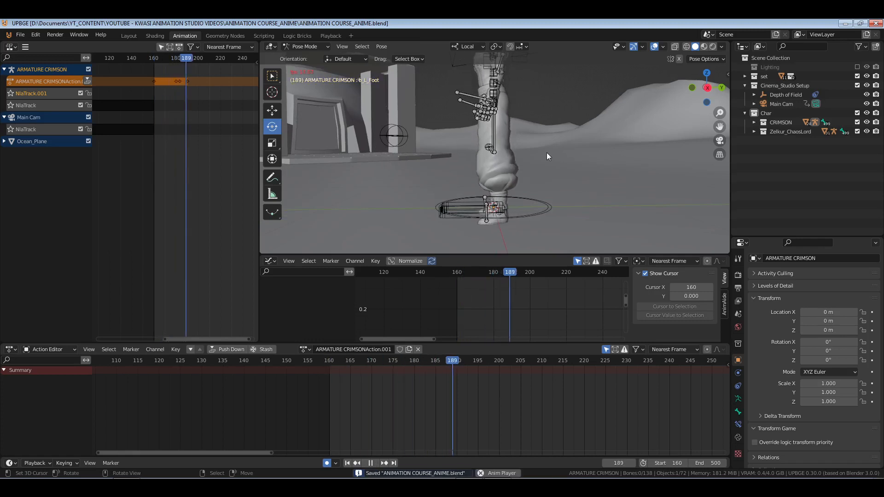
left_click(343, 417)
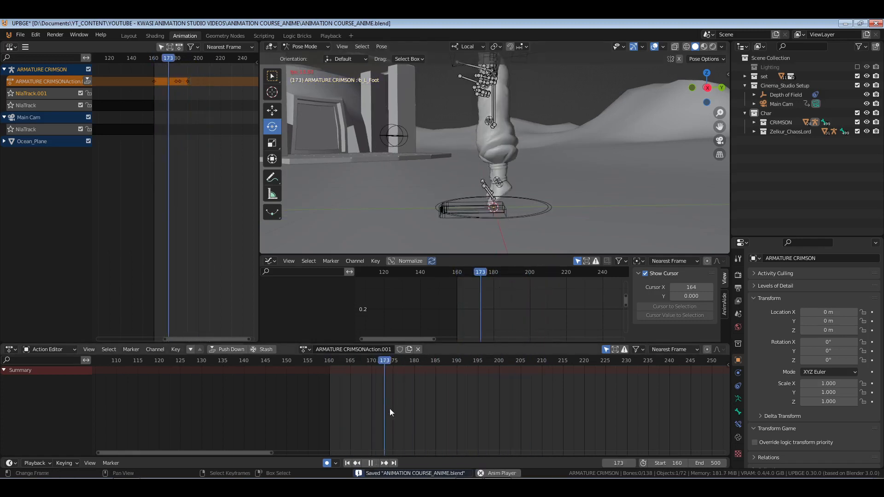
left_click(427, 409)
mouse_move(431, 408)
left_mouse_down()
mouse_move(472, 408)
mouse_move(418, 409)
mouse_move(431, 408)
left_mouse_up()
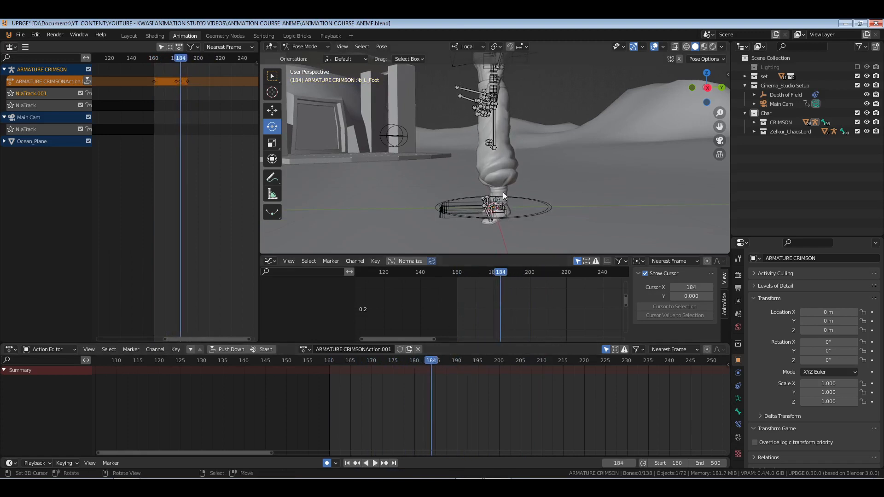
Select the pelvis bone and try moving it slightly backward at frame 180.
middle_click_drag(496, 138, 494, 110)
scroll(494, 109, "up", 2)
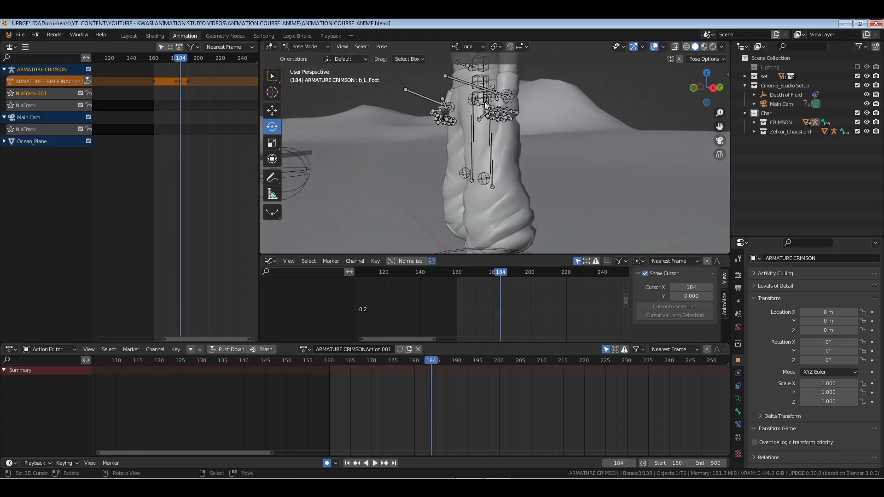
left_click(474, 94)
key("KP_Decimal")
scroll(474, 94, "down", 10)
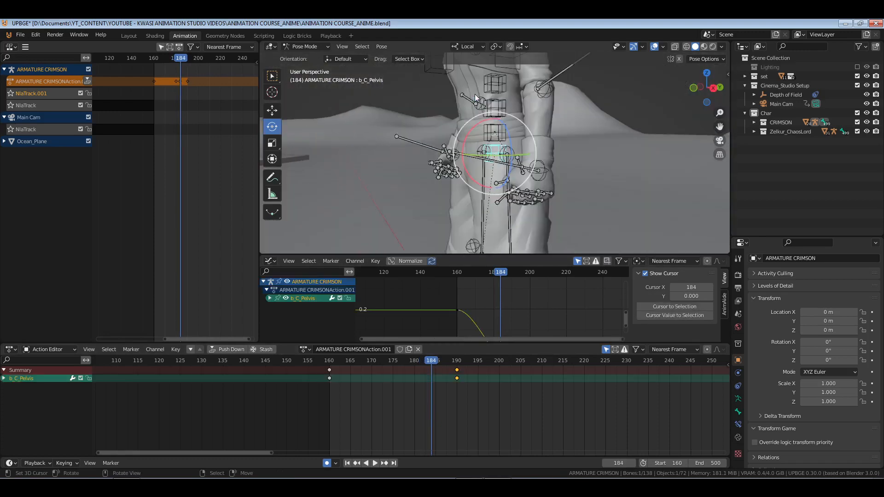
middle_click_drag(528, 200, 527, 133, "shift")
middle_click_drag(527, 134, 514, 137)
left_click(271, 112)
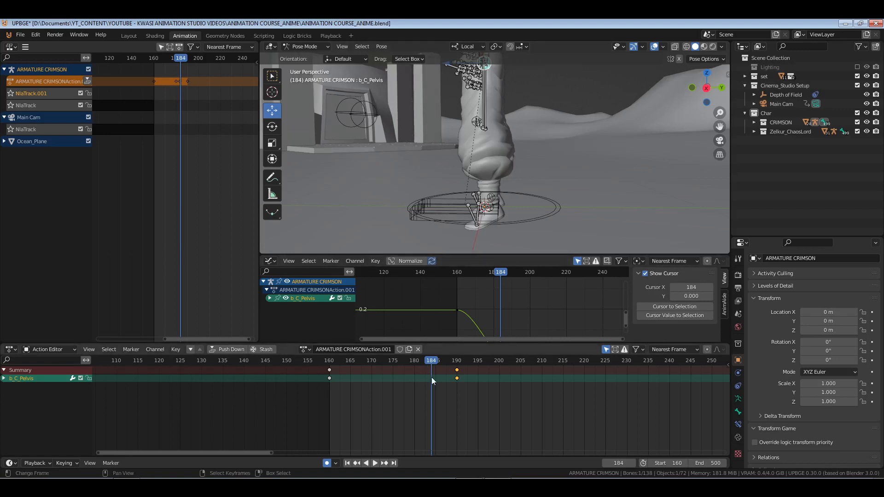
key("space")
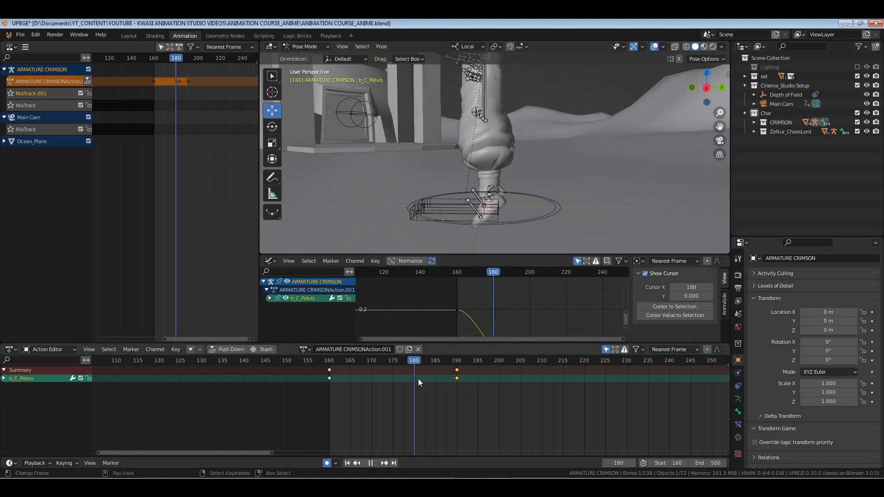
left_click_drag(447, 380, 414, 382)
middle_click_drag(483, 132, 489, 183, "shift")
left_click_drag(451, 108, 463, 114)
Play the landing to check the pelvis motion and delete the pelvis keyframe at frame 180.
left_click(341, 408)
key("space")
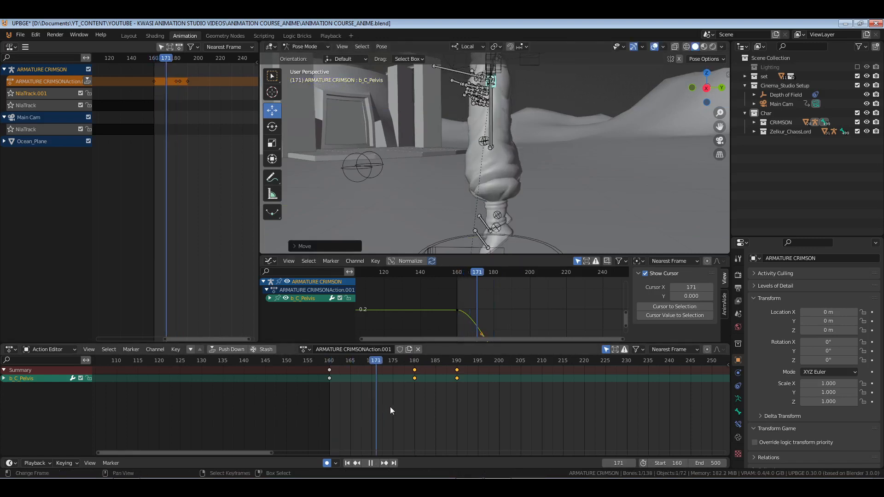
key("space")
key("space")
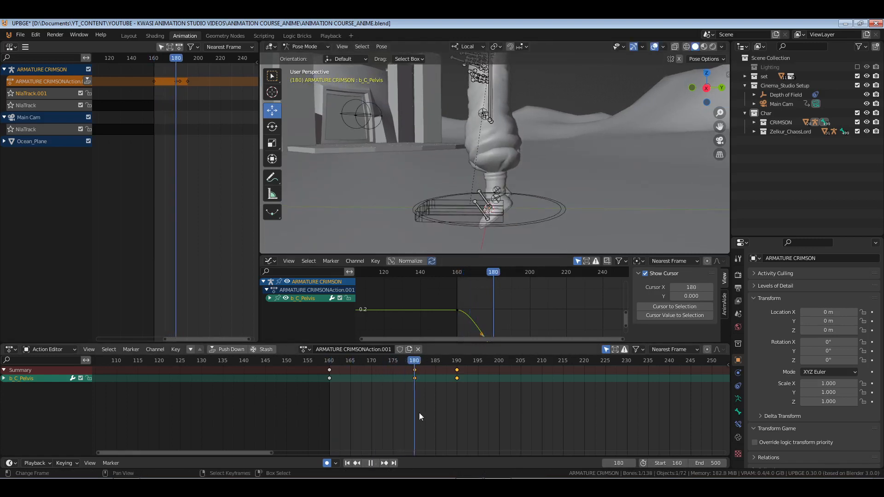
left_click_drag(452, 412, 415, 413)
right_click_drag(402, 359, 435, 413)
key("x")
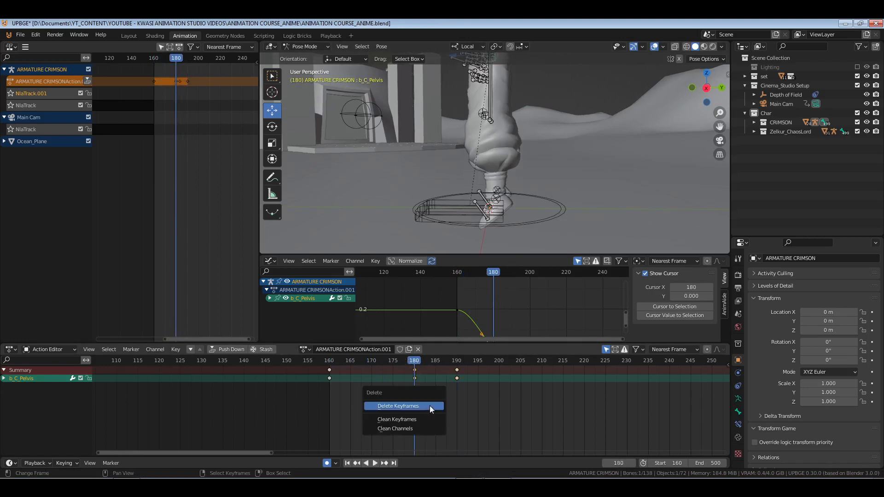
left_click(430, 406)
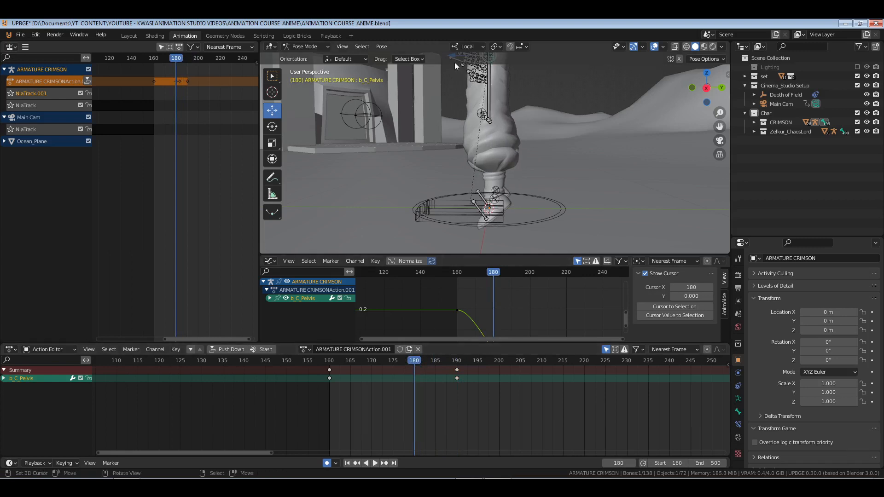
Move Crimson's pelvis slightly backward at frame 180 and save the file.
left_click_drag(453, 57, 449, 56)
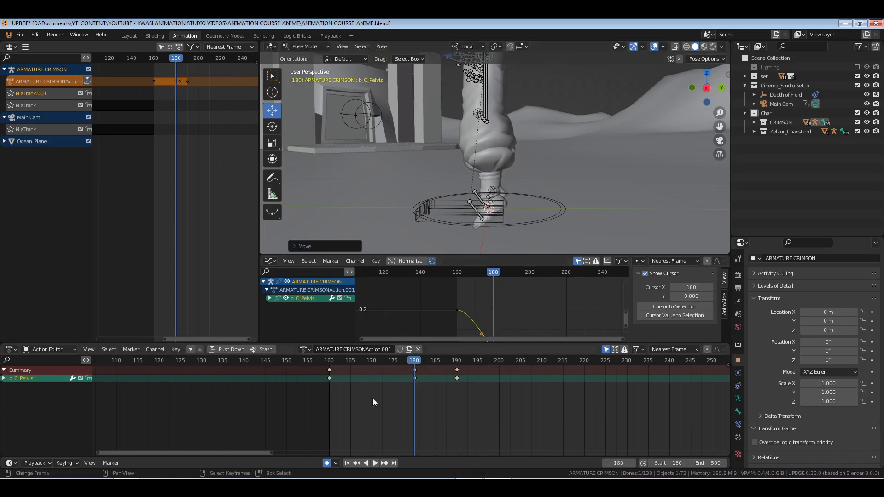
left_click_drag(372, 399, 335, 419)
key("ctrl+s")
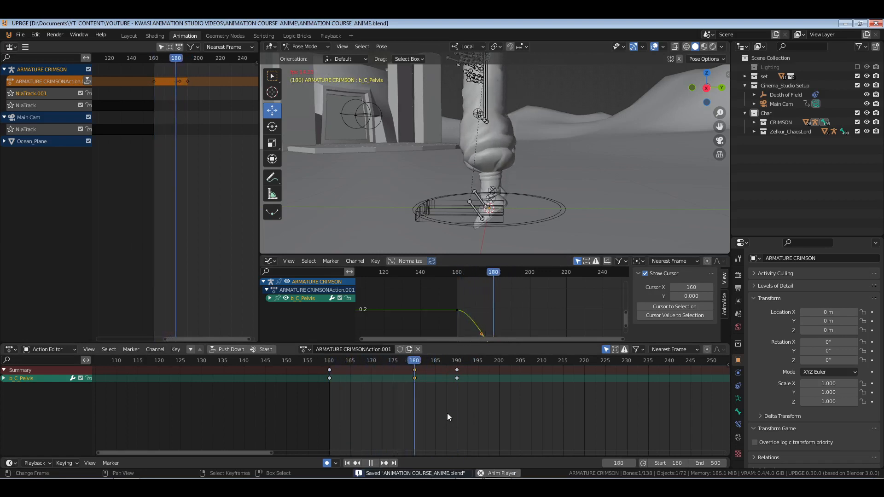
Play the landing several times, with the viewport overlays hidden, to check the pelvis motion, saving the file along the way.
key("space")
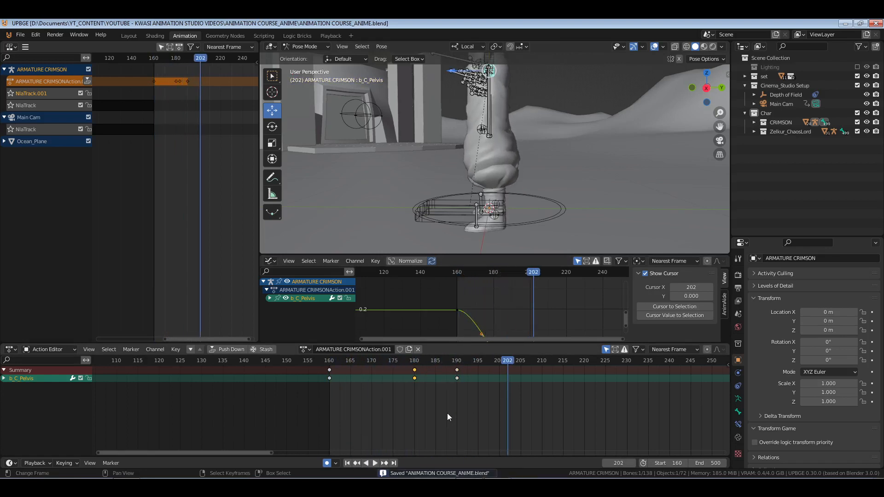
left_click(330, 396)
key("space")
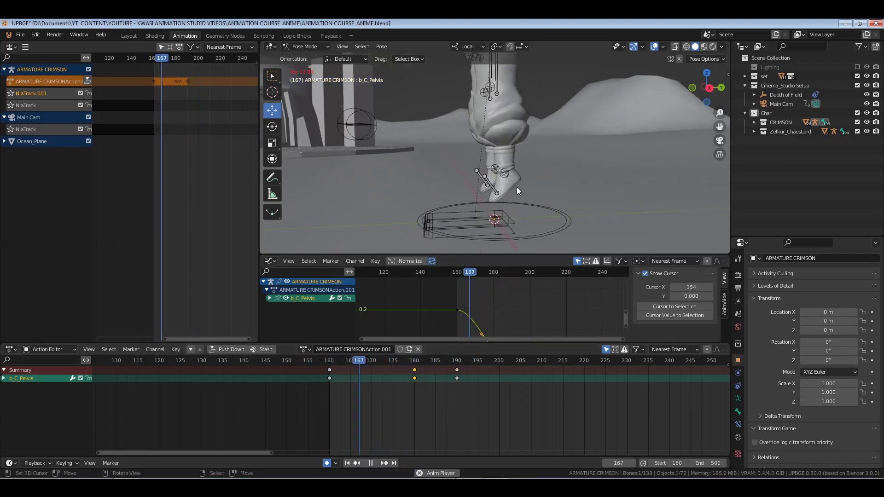
left_click(654, 46)
key("ctrl+s")
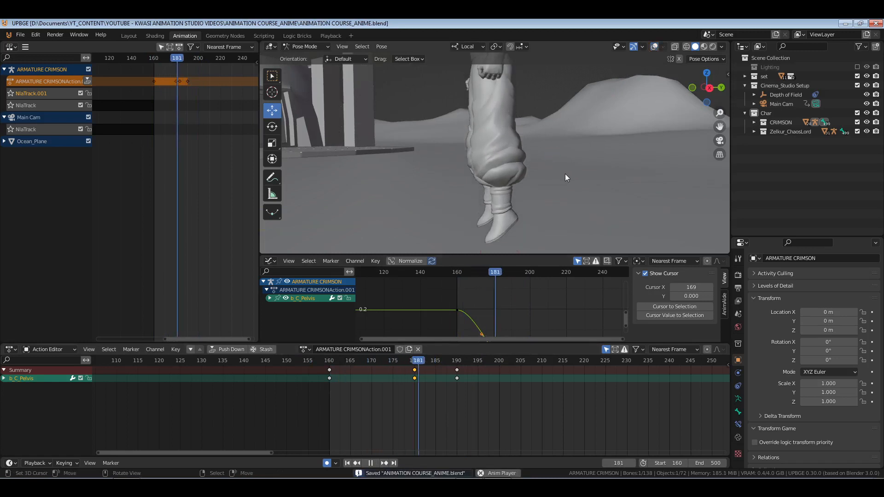
left_click(323, 421)
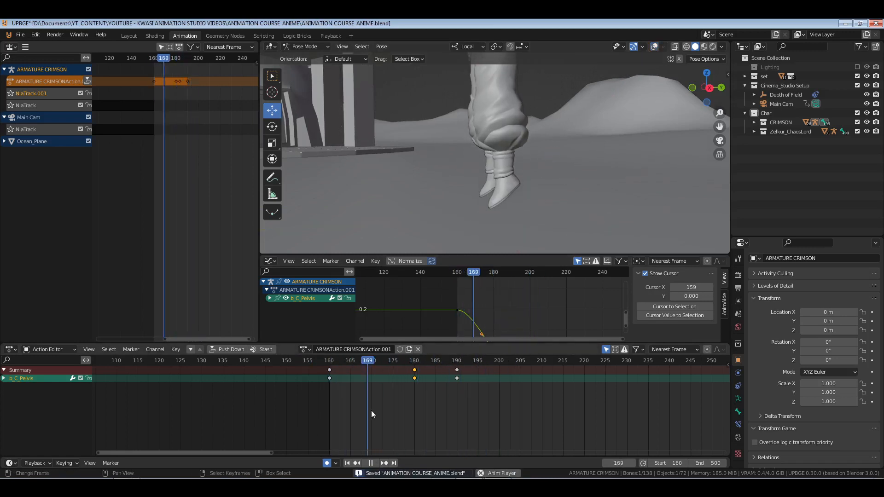
key("space")
left_click(296, 402)
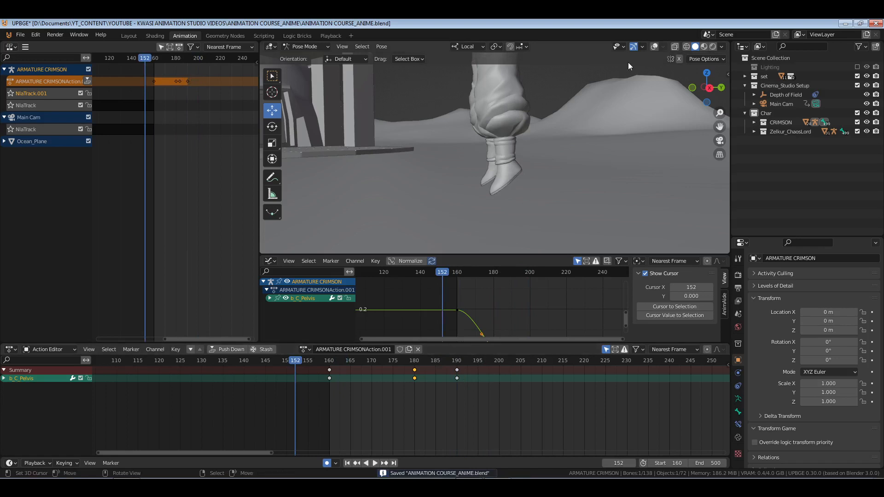
Show the viewport overlays again, deselect the pelvis bone, return to frame 160, save the file, and examine Crimson's body from the front.
left_click(655, 46)
middle_click_drag(536, 128, 504, 151)
key("ctrl+s")
left_click(504, 151)
key("ctrl+s")
middle_click_drag(502, 90, 521, 184, "shift")
left_click(347, 464)
key("ctrl+s")
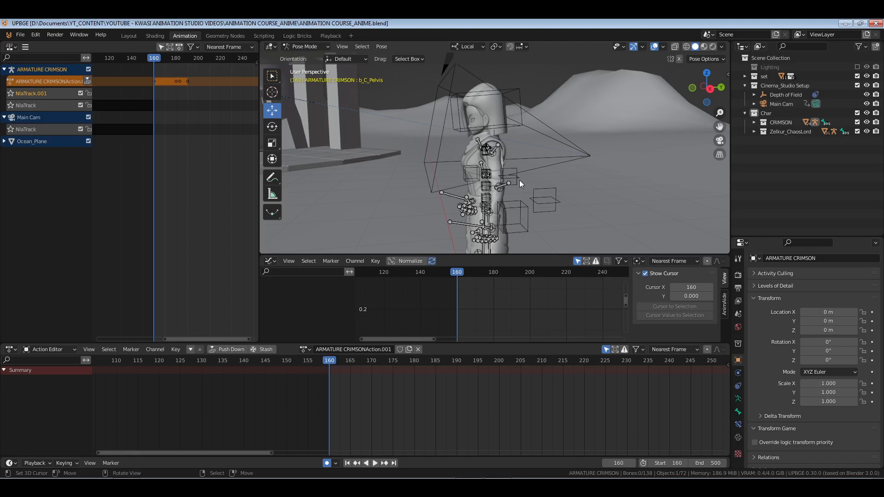
middle_click_drag(518, 184, 544, 178)
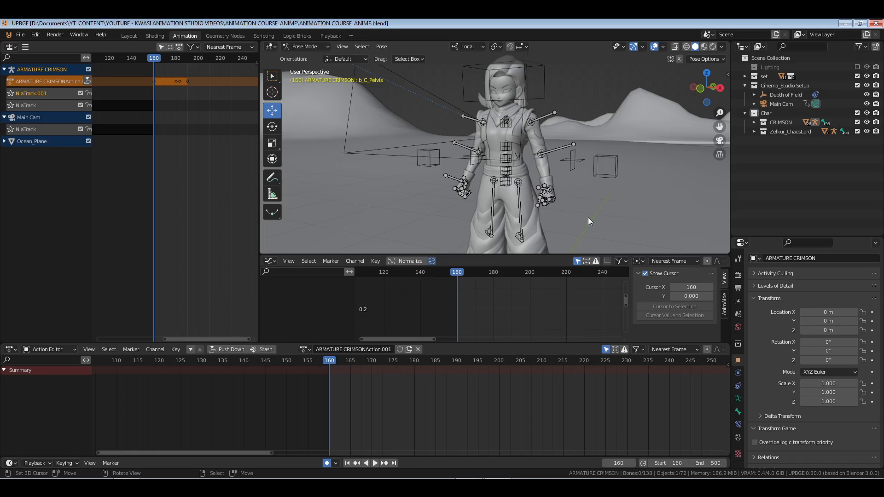
middle_click_drag(587, 217, 537, 168, "shift")
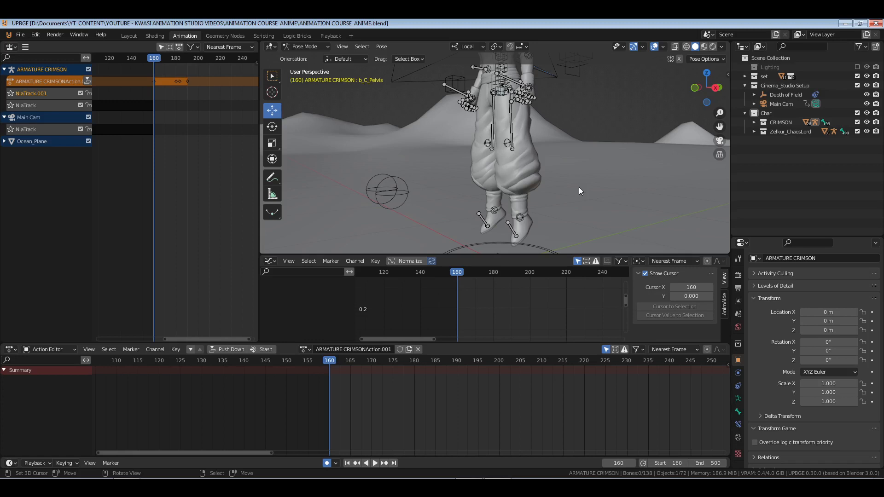
middle_click_drag(559, 129, 513, 158)
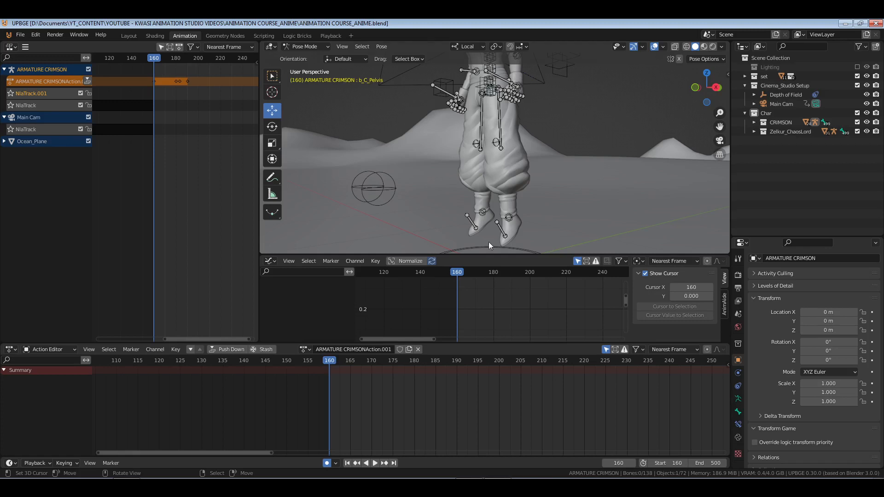
Play and scrub the landing from the front and side with the overlays hidden, and return to frame 160.
key("space")
key("space")
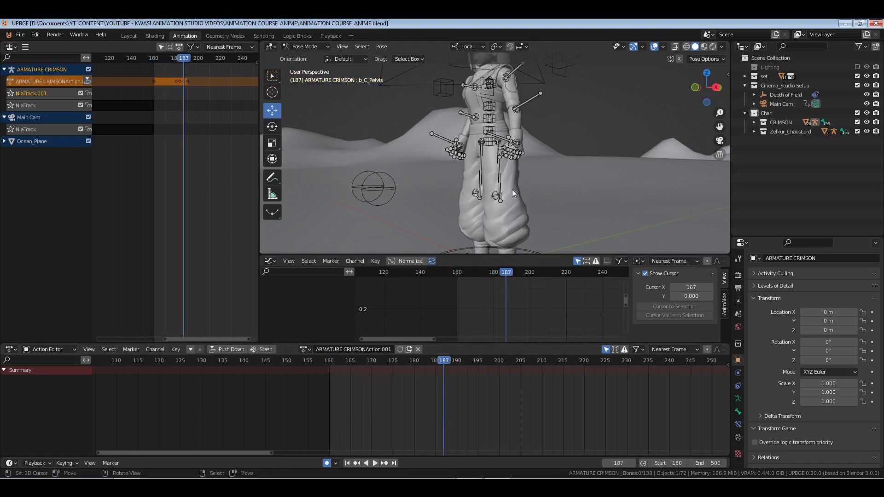
middle_click_drag(513, 190, 516, 169, "shift")
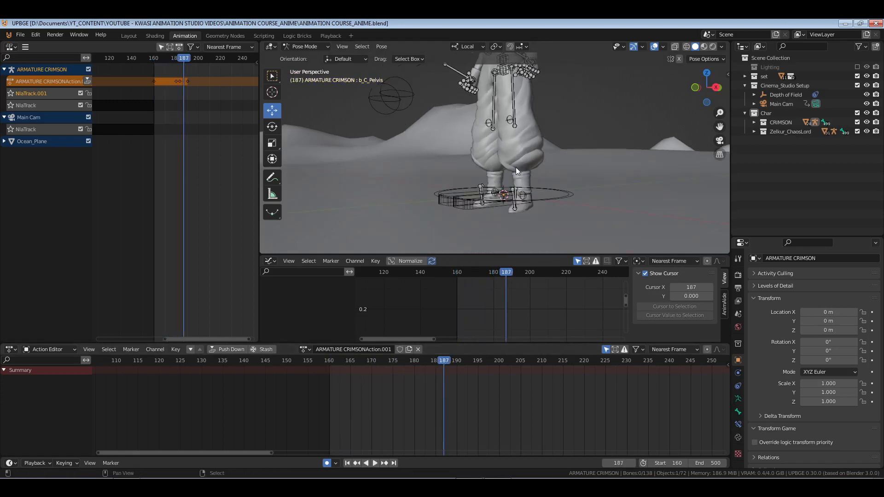
left_click(655, 47)
key("shift+Left")
key("space")
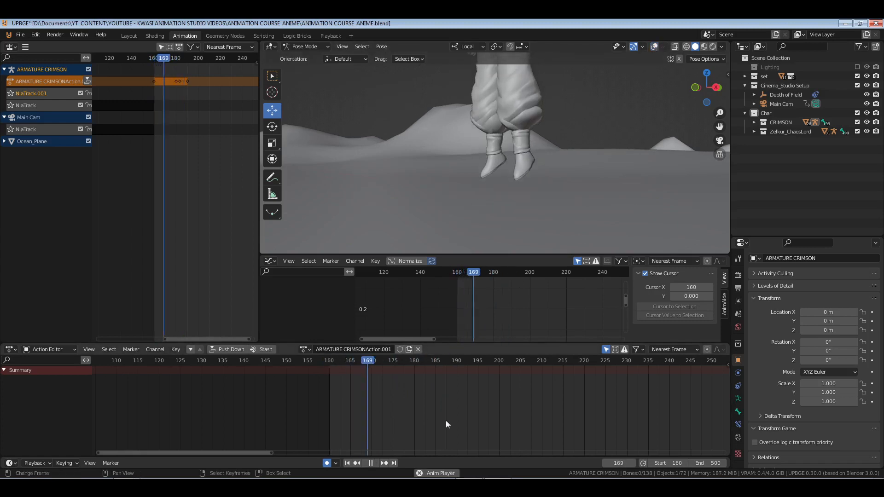
left_click_drag(445, 421, 383, 419)
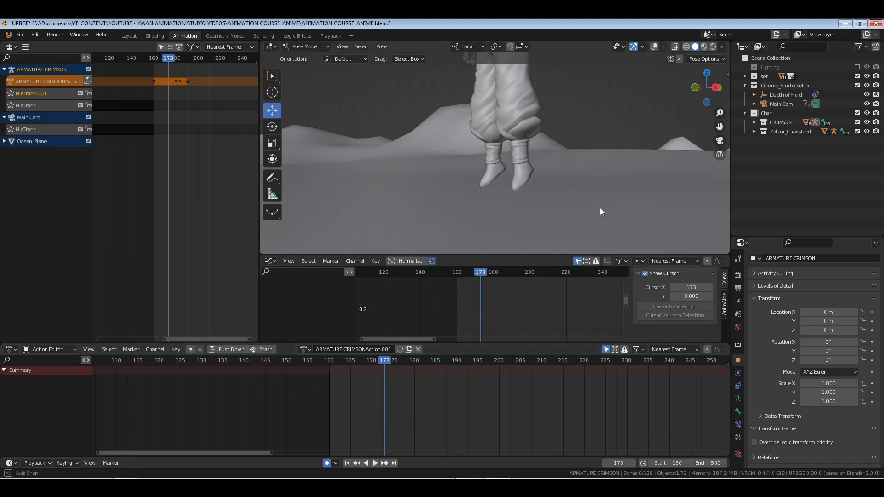
middle_click_drag(600, 208, 572, 218)
key("space")
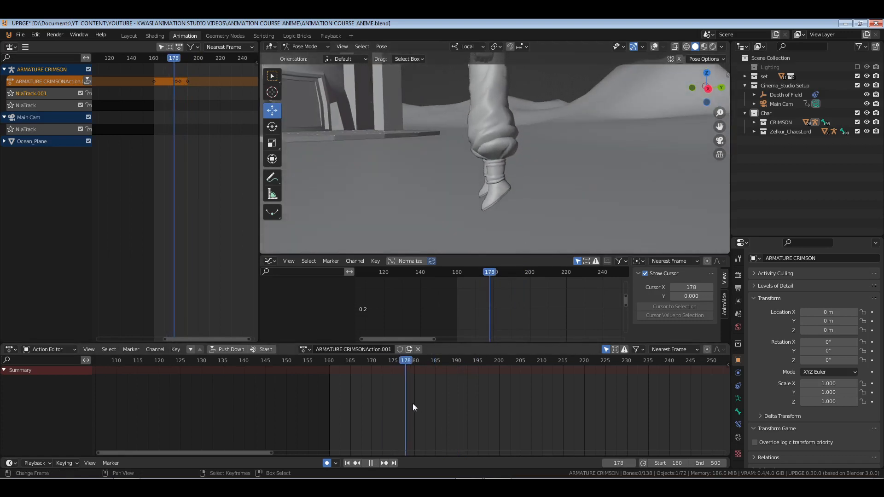
left_click_drag(461, 403, 335, 403)
key("space")
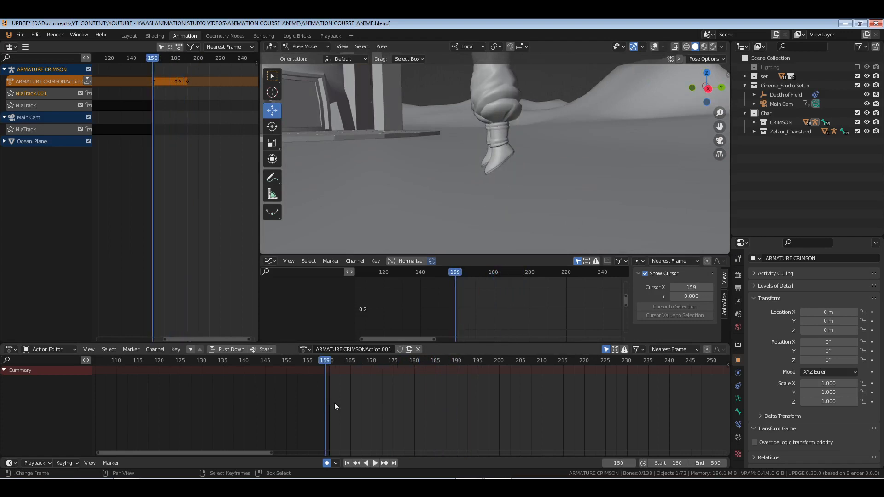
left_click(348, 463)
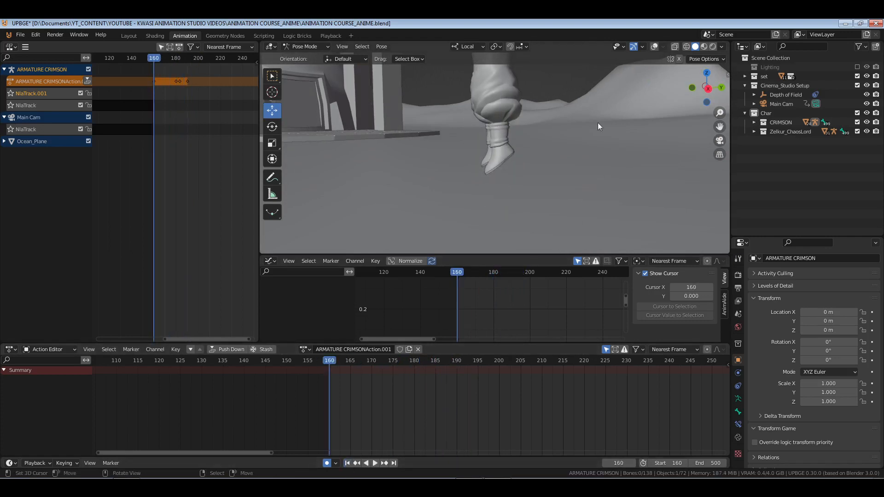
Show the overlays again, save the file, and push Crimson's landing action down into an NLA strip.
left_click(655, 46)
middle_click_drag(506, 138, 529, 107)
key("ctrl+s")
scroll(510, 169, "up", 3)
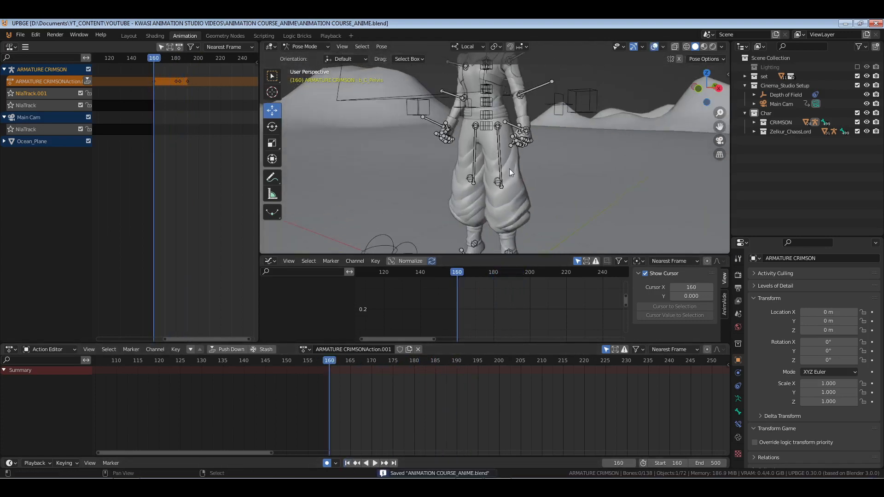
scroll(510, 169, "down", 5)
middle_click_drag(536, 195, 567, 193)
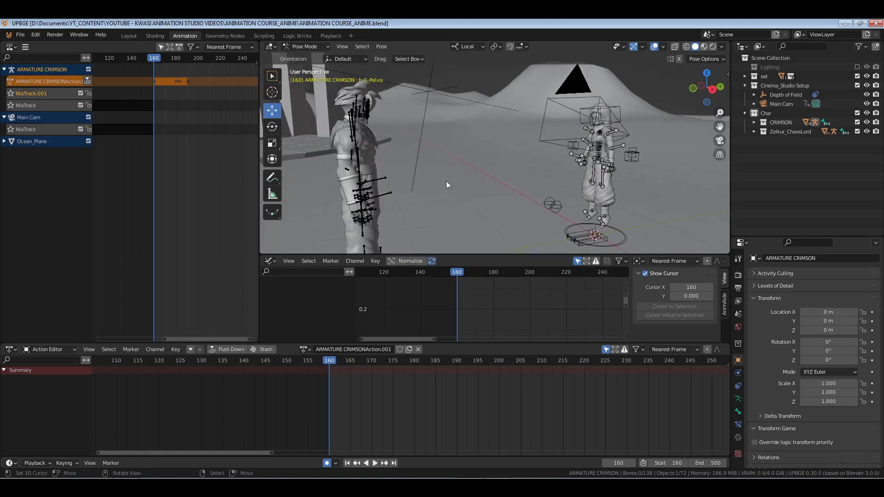
left_click(87, 81)
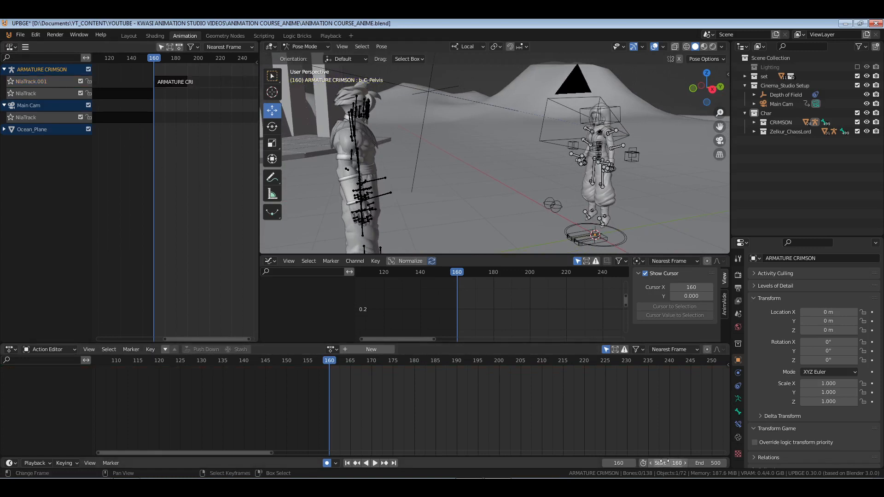
Set the scene's start frame to 0, go to that frame, and save the file.
type("0")
key("Return")
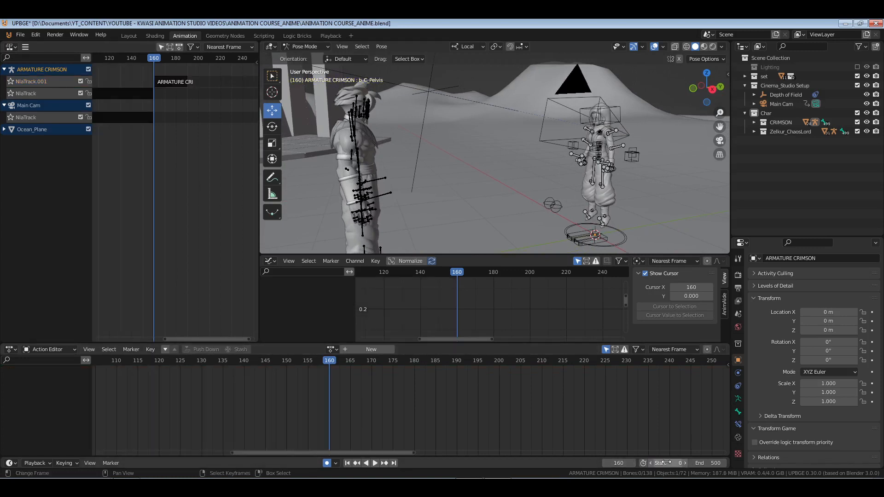
left_click(356, 462)
key("ctrl+s")
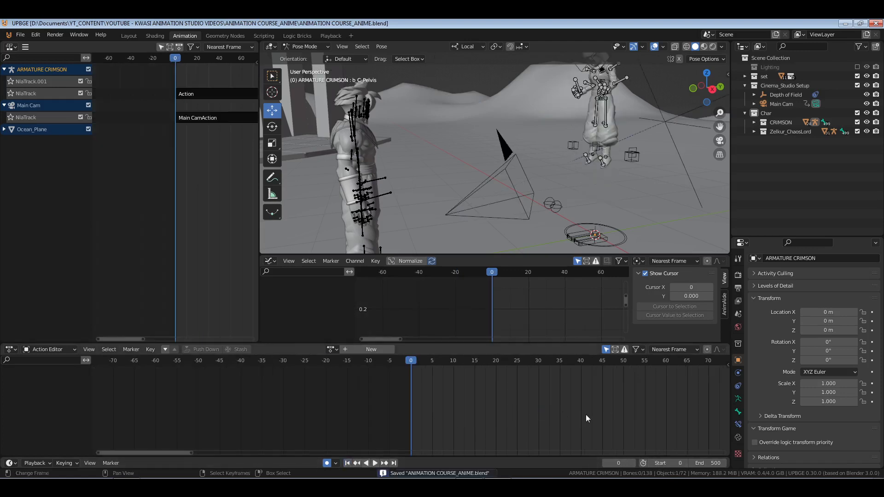
Play the sequence through the main camera in the Playback workspace and return to the Animation workspace.
left_click(330, 36)
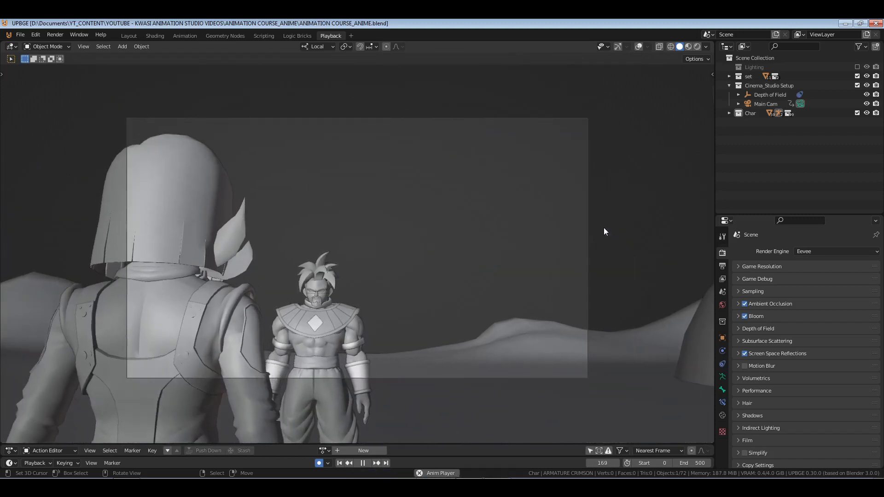
key("space")
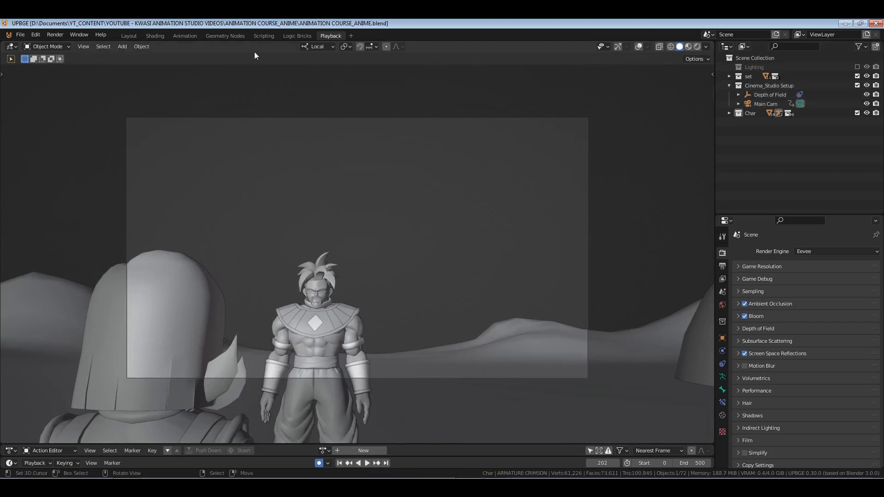
left_click(198, 37)
Select the Main Cam object, save the file, and set the current frame to 160.
left_click(785, 104)
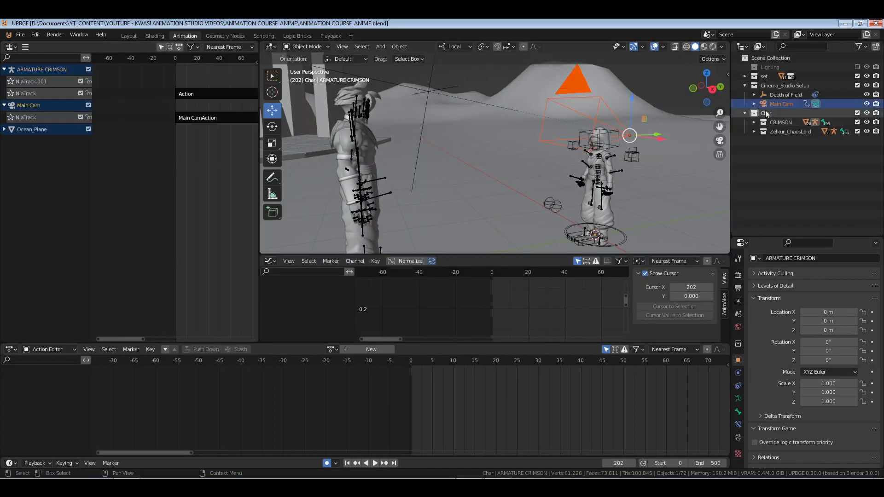
left_click(782, 104)
middle_click_drag(630, 162, 258, 126)
key("ctrl+s")
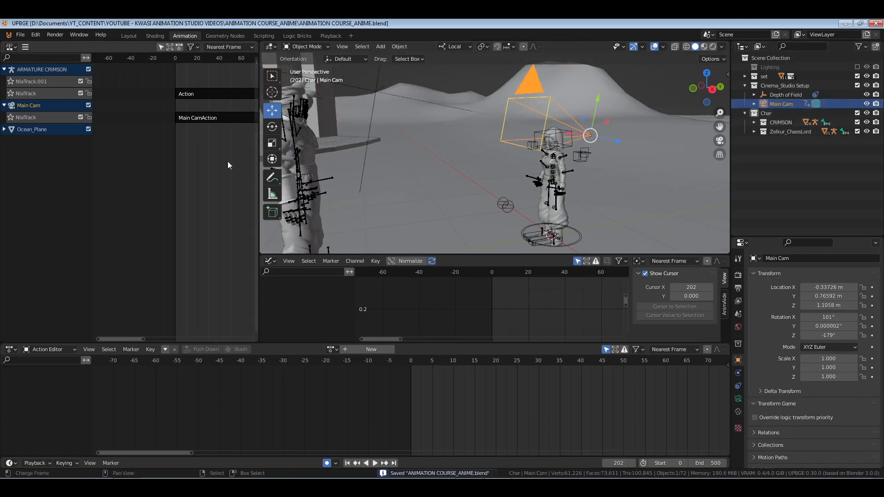
key("KP_Decimal")
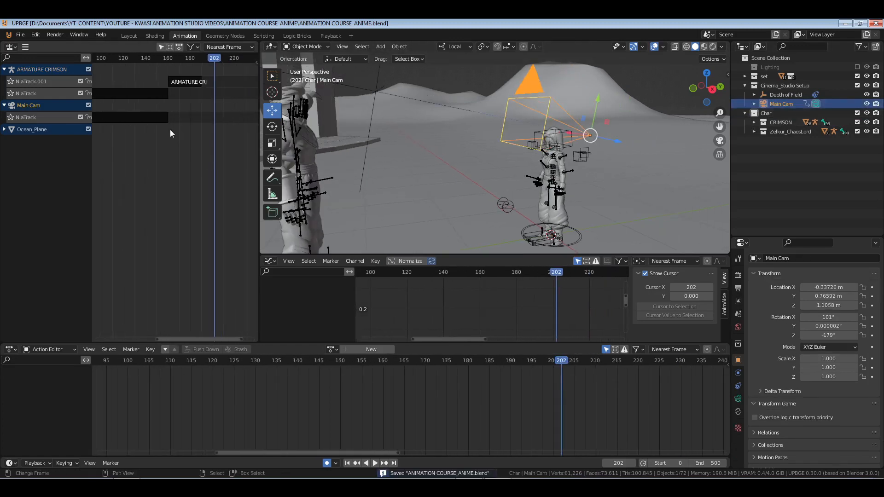
left_click(170, 130)
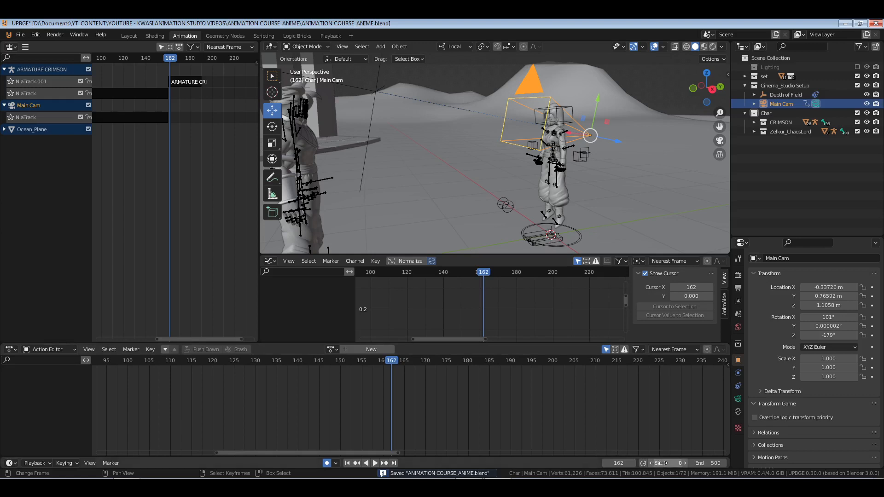
left_click_drag(623, 464, 617, 464)
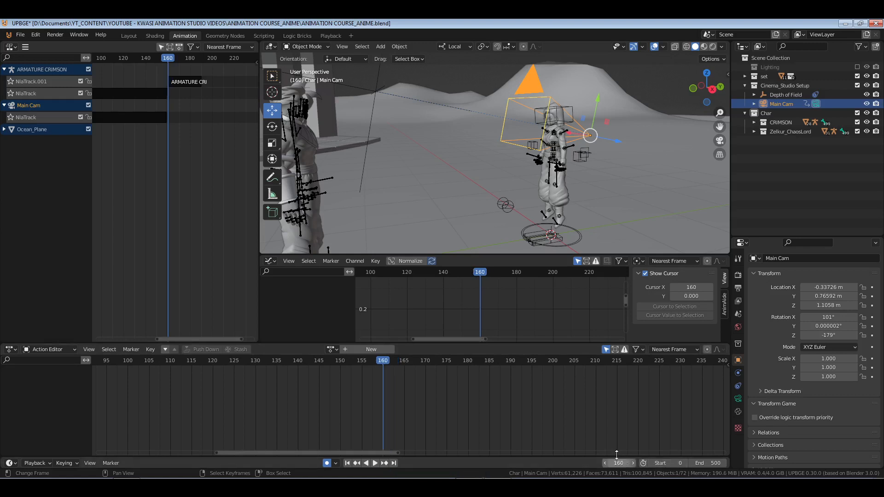
Keyframe the Main Cam's location and rotation at frame 160 and set its Y rotation to 0°.
middle_click_drag(583, 159, 613, 177)
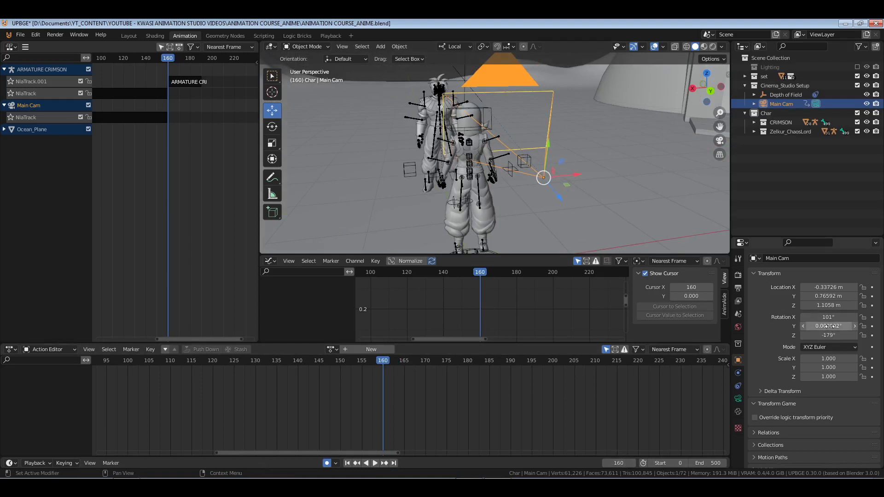
key("i")
left_click(600, 179)
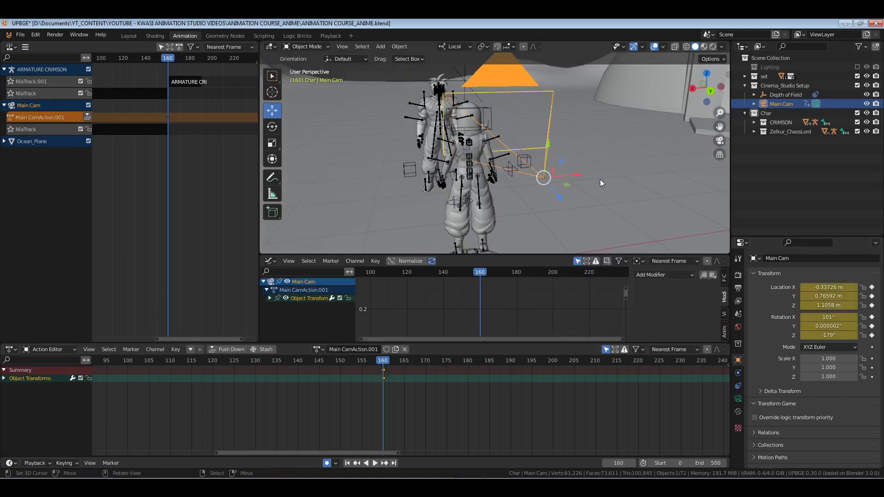
double_click(829, 326)
type("0")
key("Return")
Go to frame 180 and keyframe the Main Cam lowered to Z 0.98498 m with its X rotation at 98.7°.
middle_click_drag(580, 164, 499, 167)
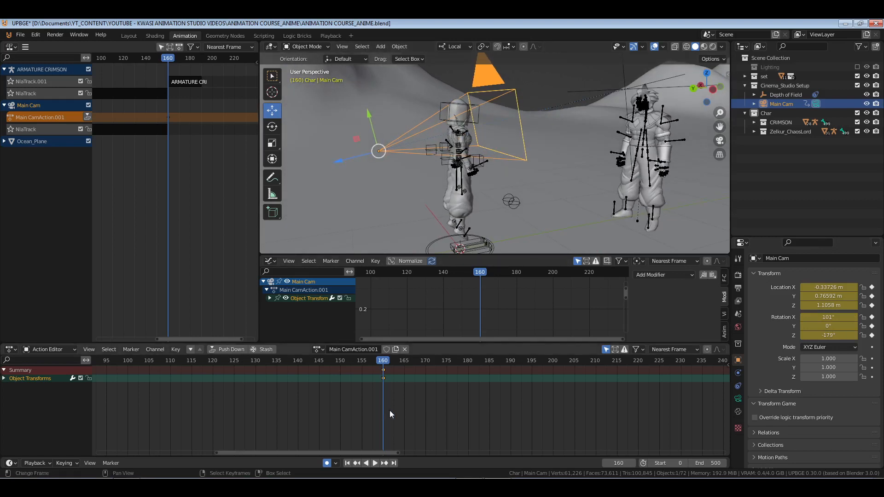
key("space")
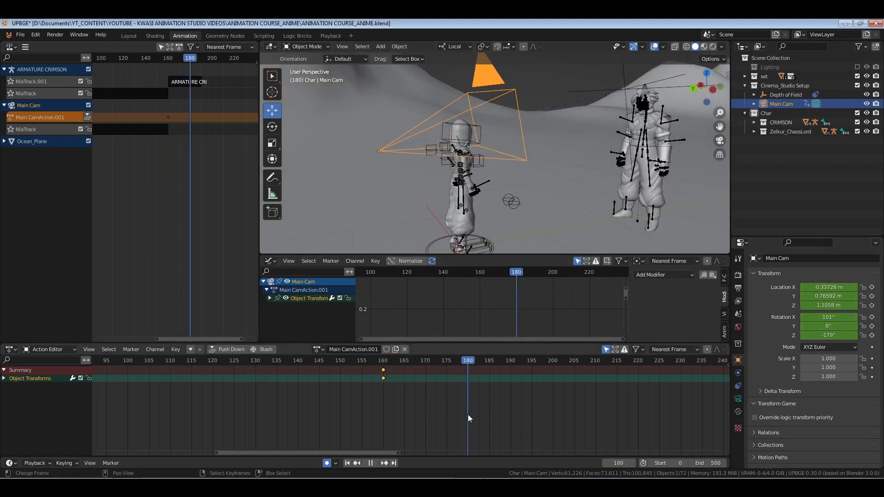
left_click_drag(470, 415, 467, 415)
left_click_drag(829, 317, 814, 317)
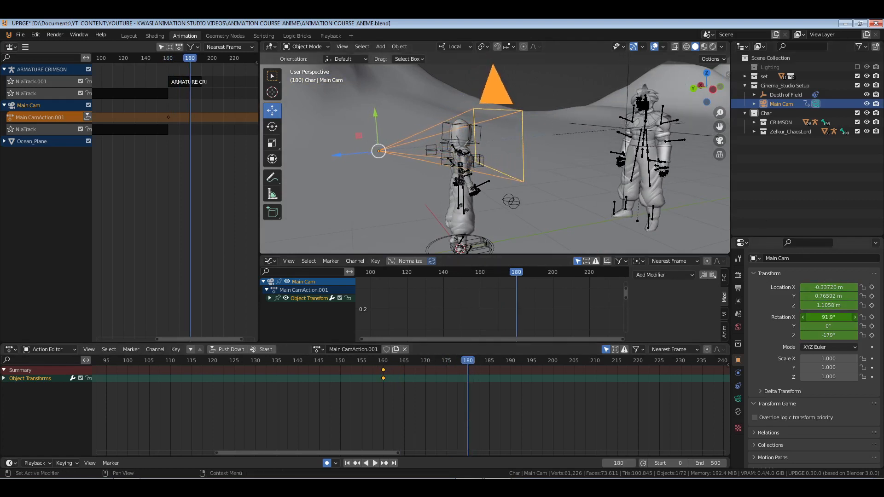
left_click_drag(383, 123, 384, 138)
left_click_drag(829, 319, 839, 319)
key("KP_0")
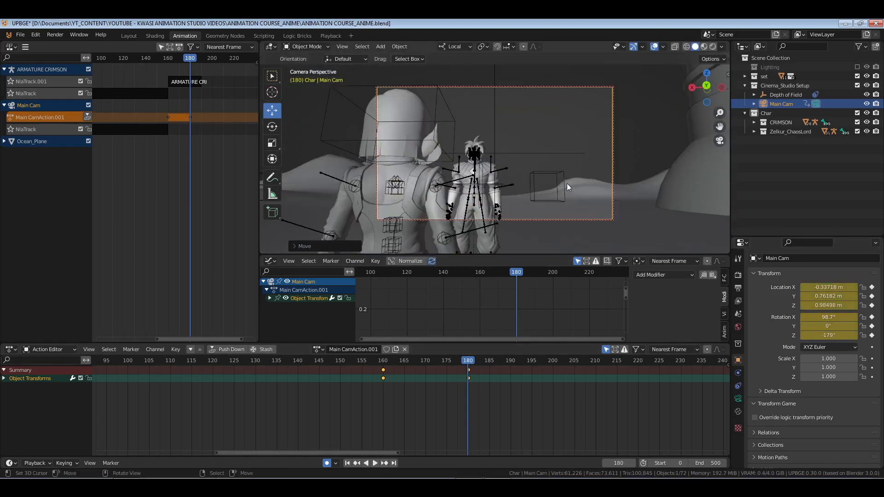
Play the camera move from around frame 160 through the camera view.
left_click(374, 385)
key("space")
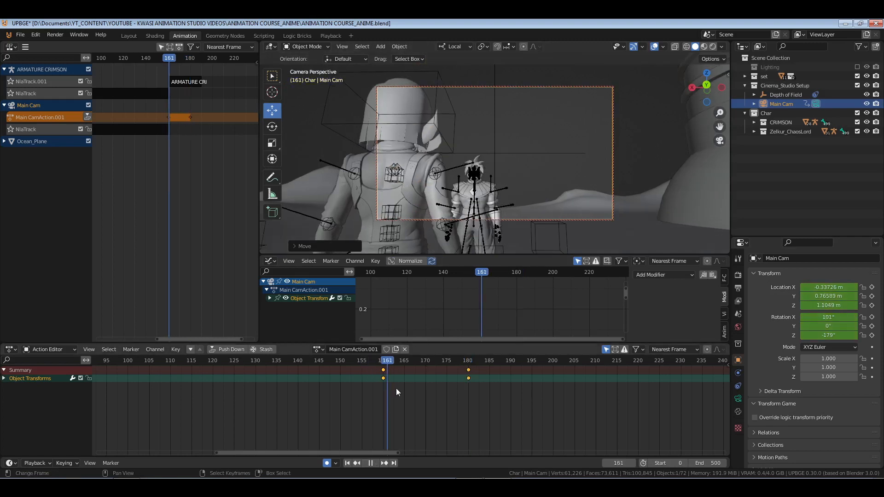
key("space")
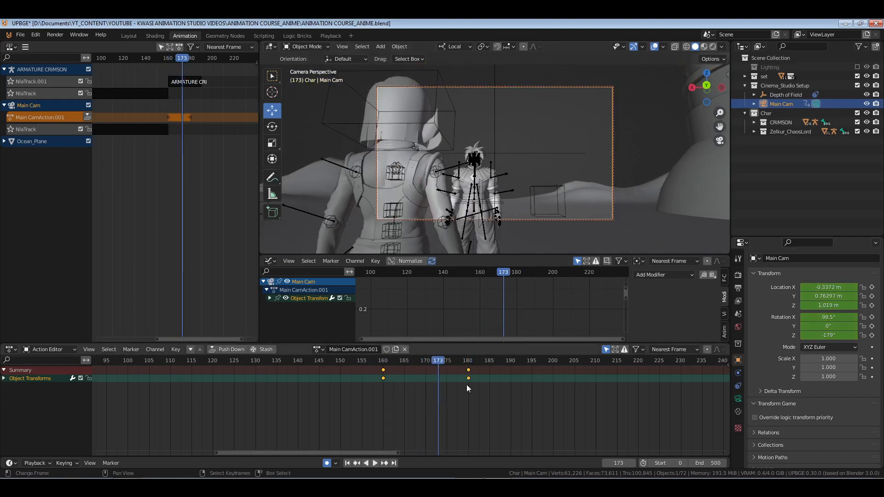
Move the Main Cam's frame 180 keyframe to frame 200.
key("g")
right_click(485, 398)
key("ctrl+z")
key("b")
left_click_drag(454, 361, 486, 408)
key("g")
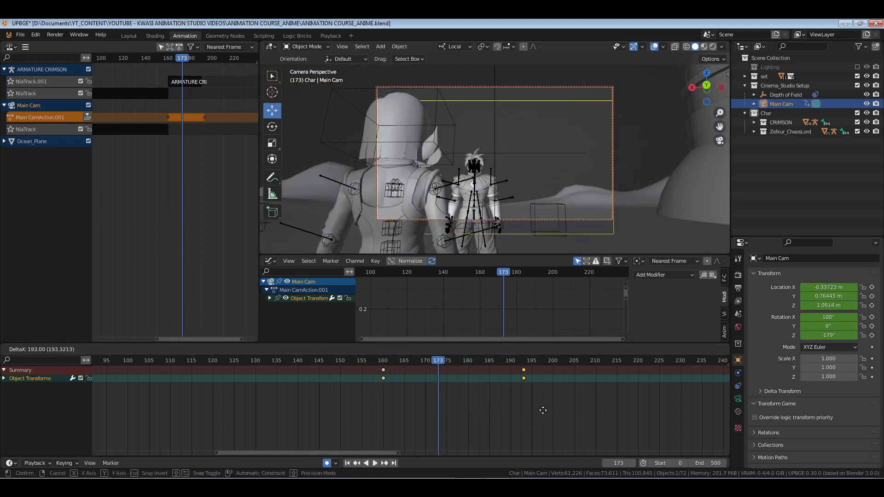
left_click(568, 410)
Preview the retimed camera move and set both Main Cam keyframes' handle type to Vector.
key("space")
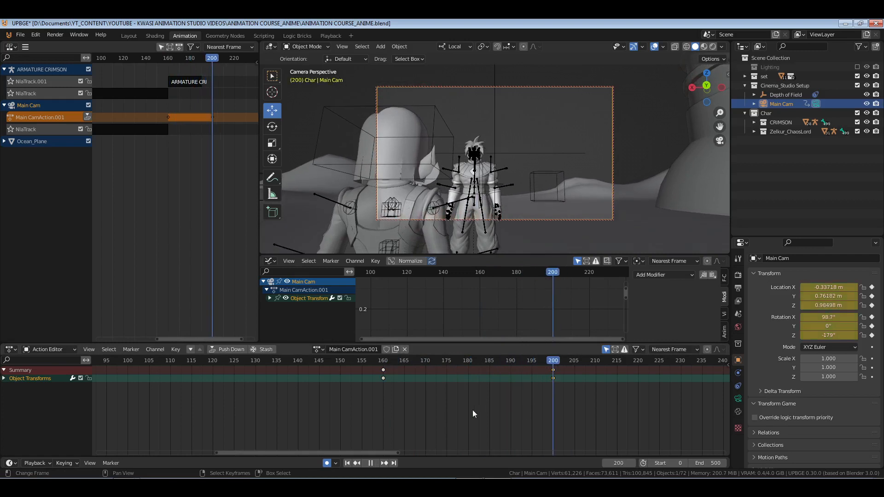
left_click(419, 410)
key("space")
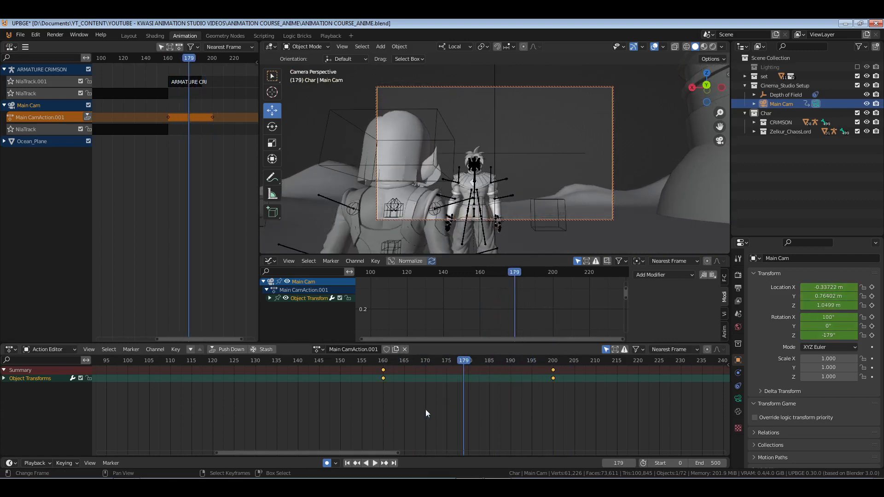
key("v")
left_click(427, 426)
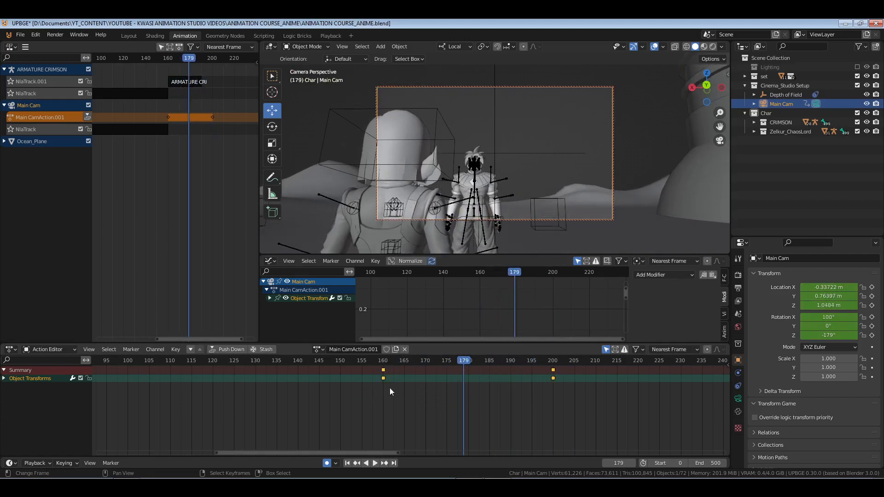
Save the file and play the Main Cam move past frame 200.
key("space")
key("ctrl+s")
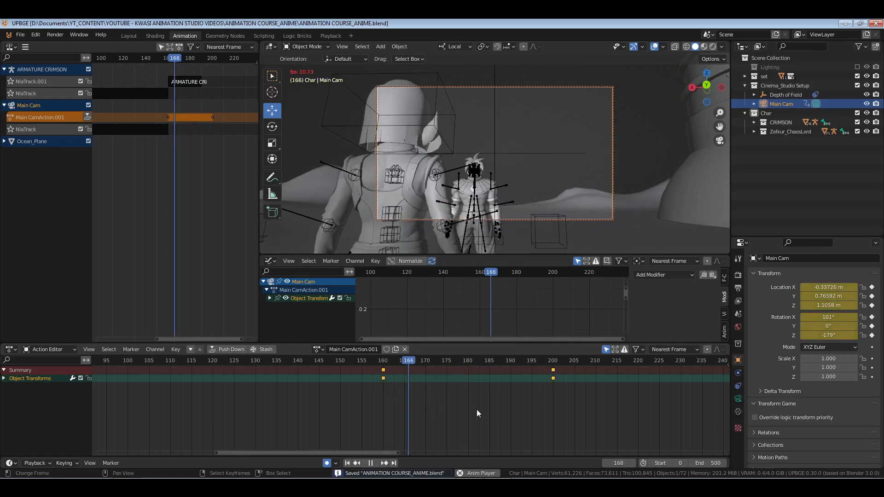
key("space")
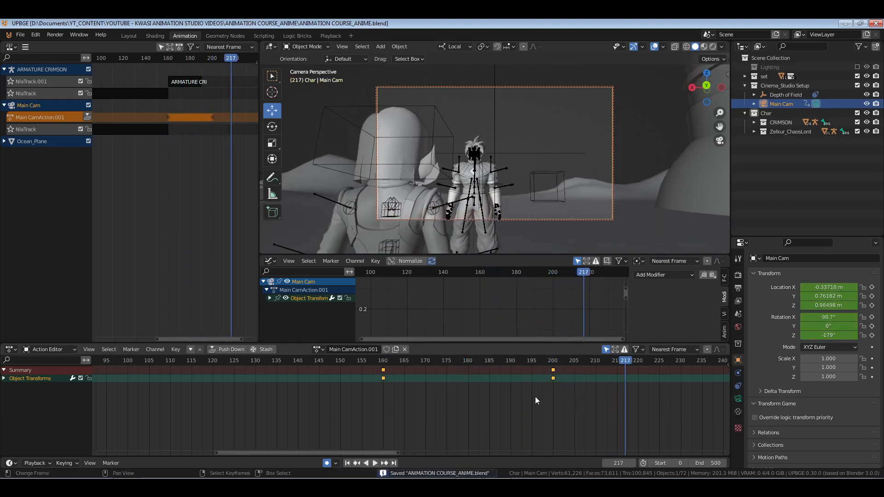
Go to frame 230, dolly the Main Cam forward to about Y 0.60 m as a new keyframe, and apply Vector handles.
key("space")
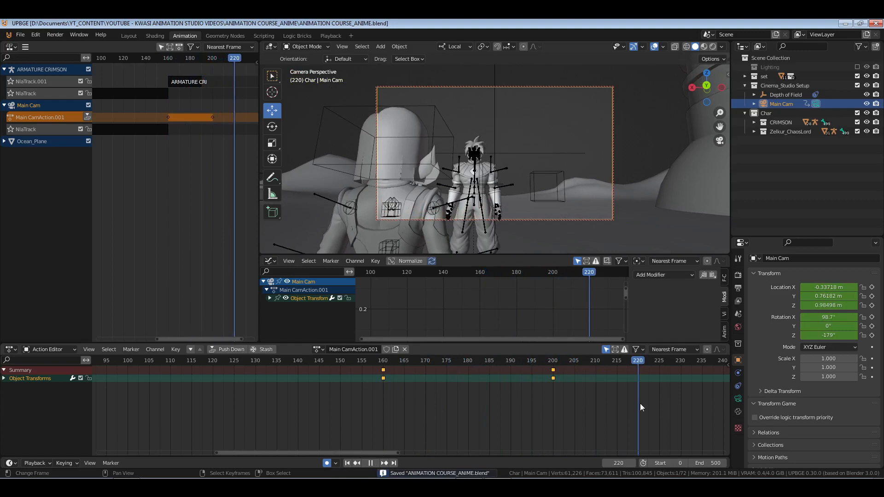
key("space")
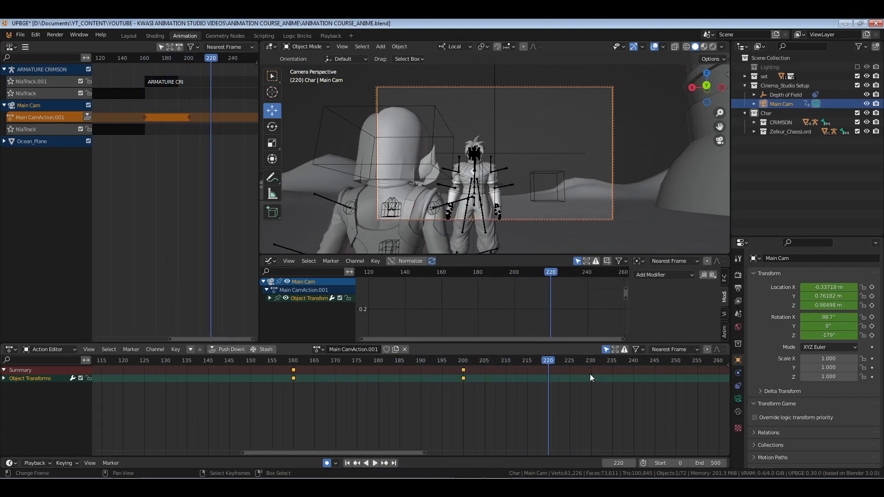
key("space")
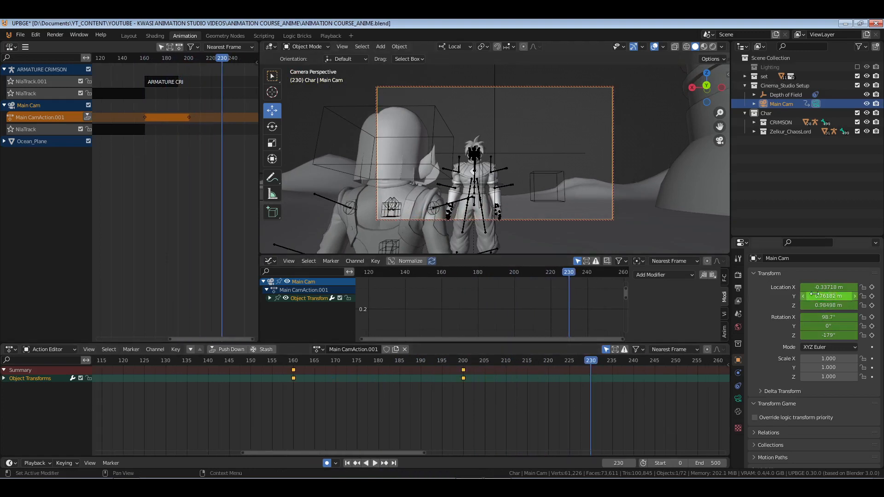
mouse_move(509, 188)
middle_mouse_down("ctrl")
mouse_move(499, 186)
mouse_move(519, 192)
middle_mouse_up("ctrl")
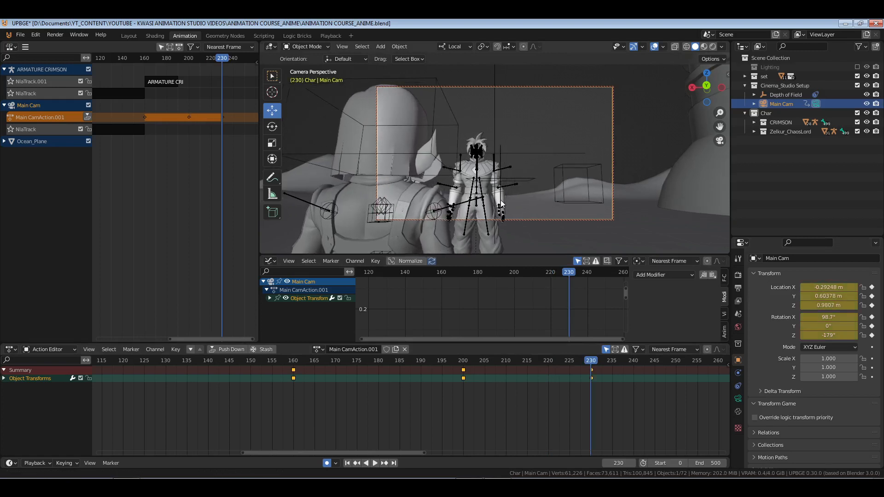
key("v")
left_click(389, 406)
Play the extended camera move from frame 160 to about frame 240 and save the file.
left_click(294, 389)
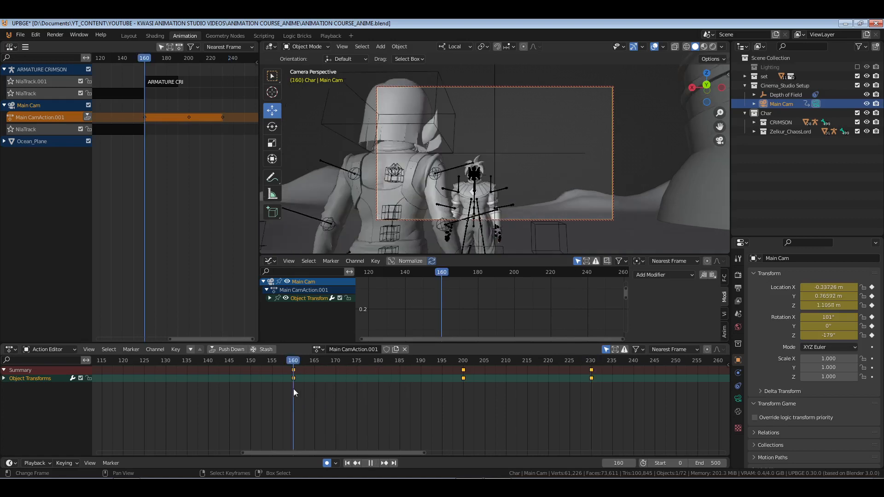
key("space")
key("ctrl+s")
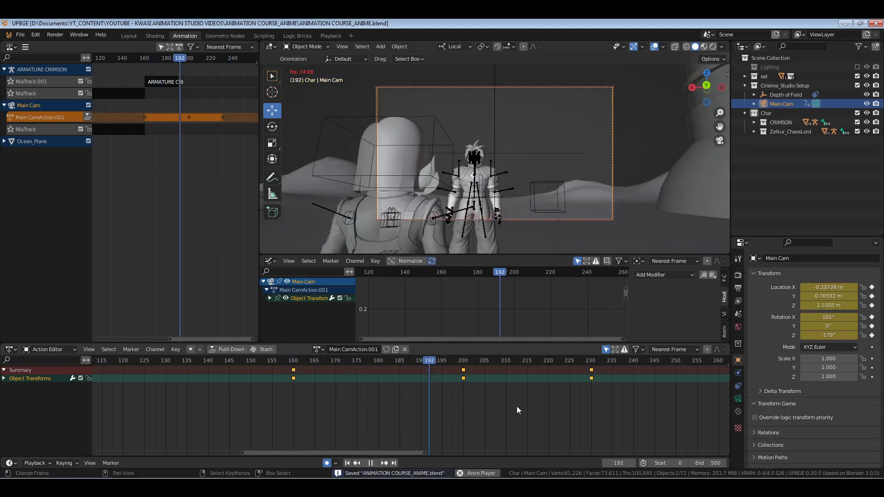
key("space")
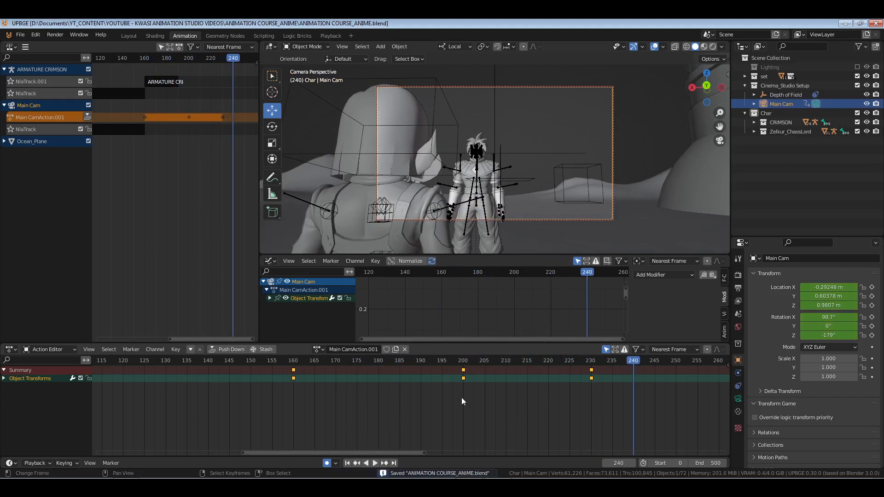
Select the Main Cam's frame 230 keyframe and set its handle type to Free.
left_click_drag(462, 398, 477, 398)
right_click_drag(613, 399, 570, 363)
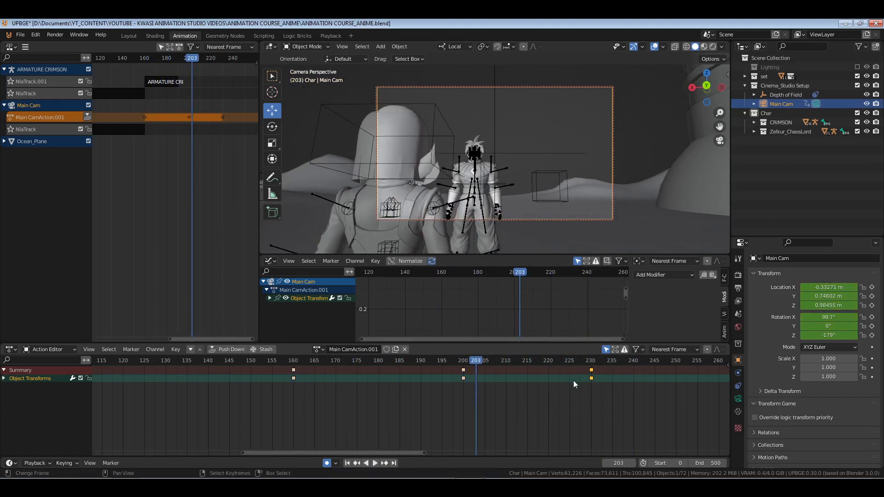
key("x")
key("Escape")
key("v")
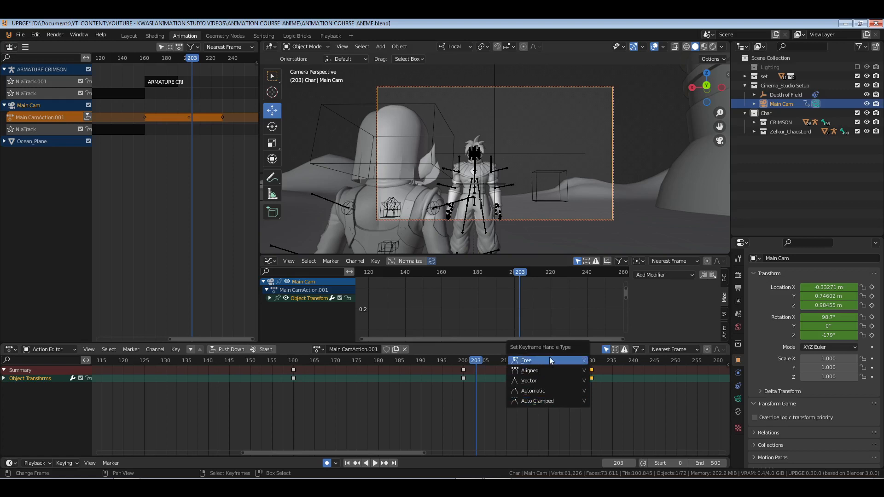
left_click(549, 401)
key("v")
left_click(551, 363)
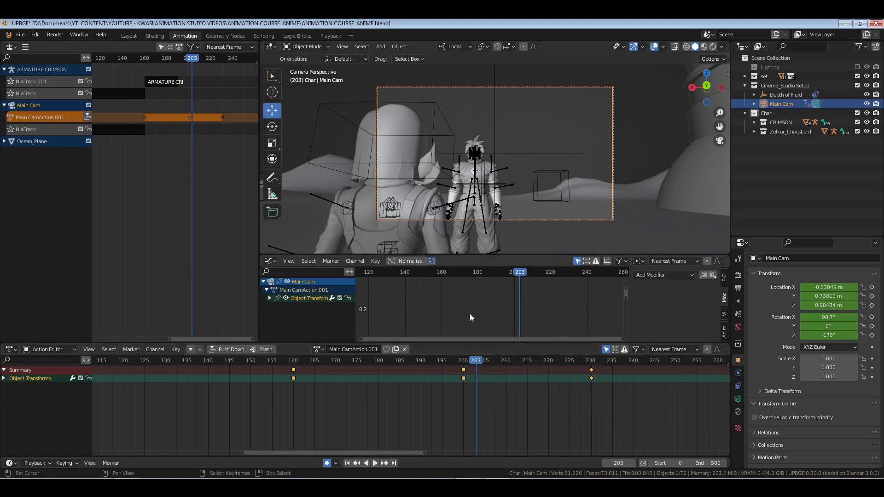
Expand the Main Cam's Object Transforms channels in the Graph Editor and examine the curves between its keyframes.
key("Home")
left_click(270, 298)
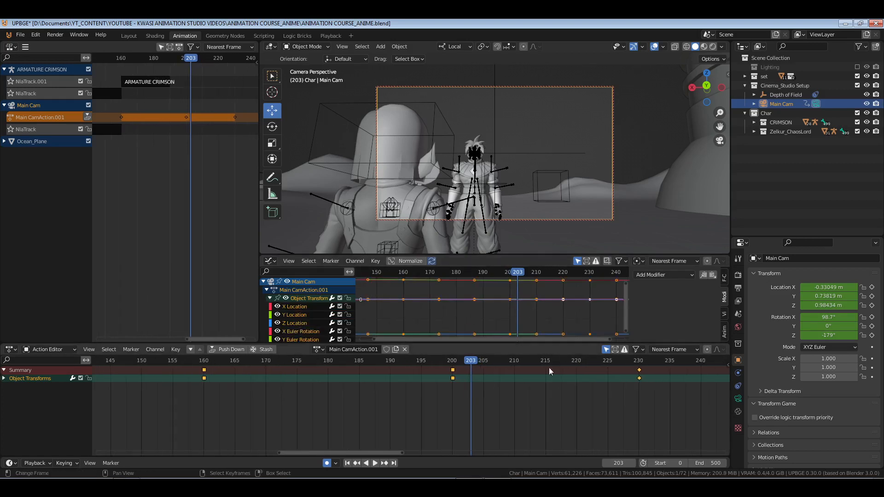
right_click_drag(428, 362, 689, 412)
key("KP_Decimal")
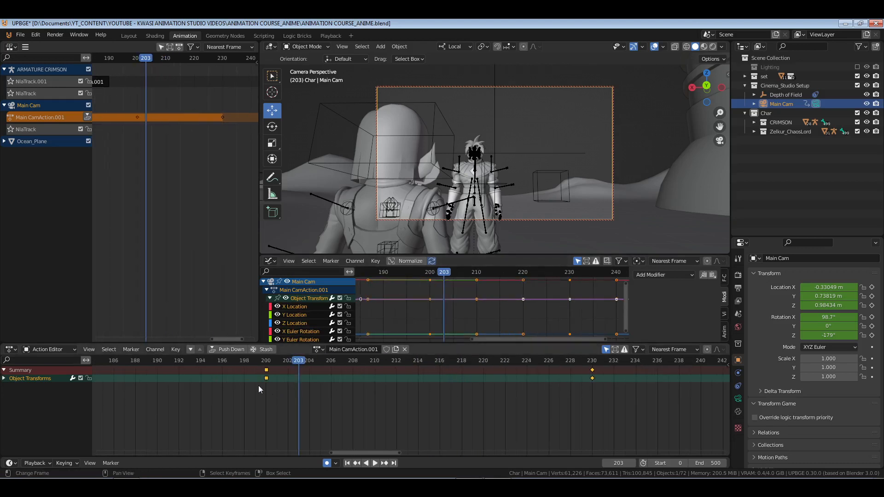
left_click_drag(259, 386, 233, 408)
middle_click_drag(233, 409, 490, 434, "ctrl")
left_click(248, 404)
right_click(434, 413)
Save the file, hide the viewport overlays, and play the camera move.
key("ctrl+s")
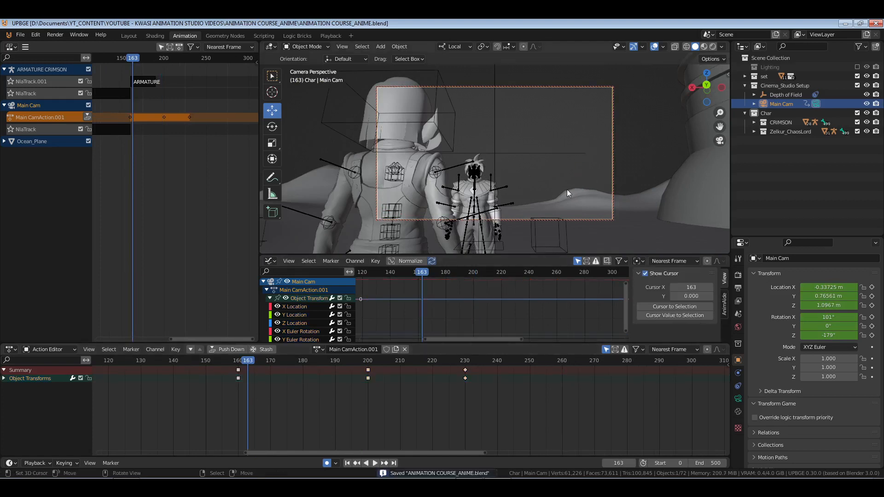
left_click(655, 46)
key("space")
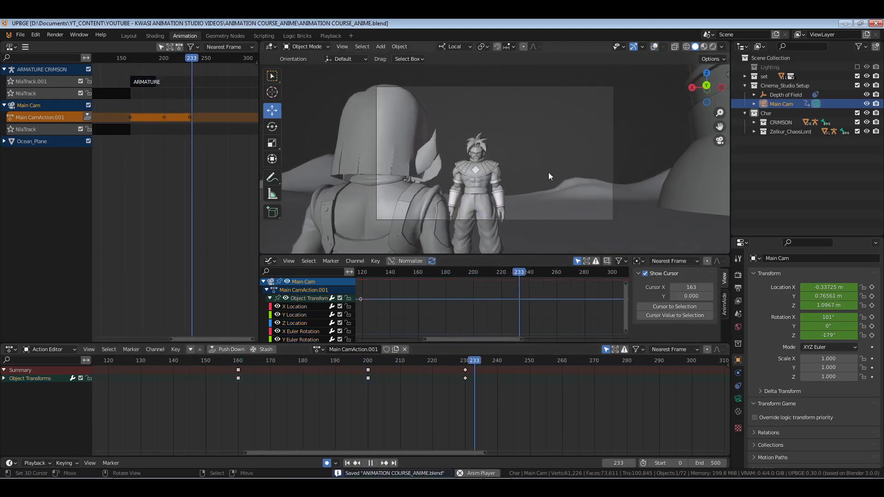
key("space")
Examine the spacing of the Main Cam's keyframes by selecting the 160–200 pair and the 200–230 pair, and review the handle types.
left_click_drag(374, 400, 277, 415)
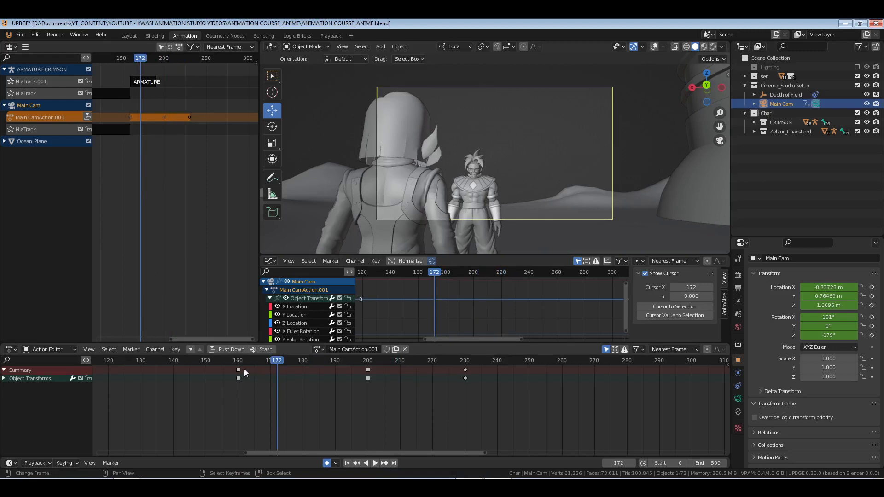
key("a")
right_click_drag(223, 365, 383, 393)
key("a")
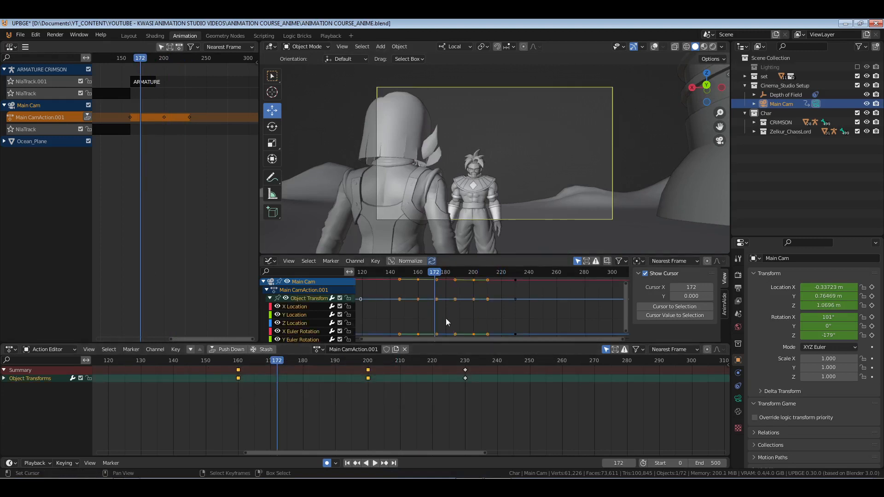
key("a")
key("a")
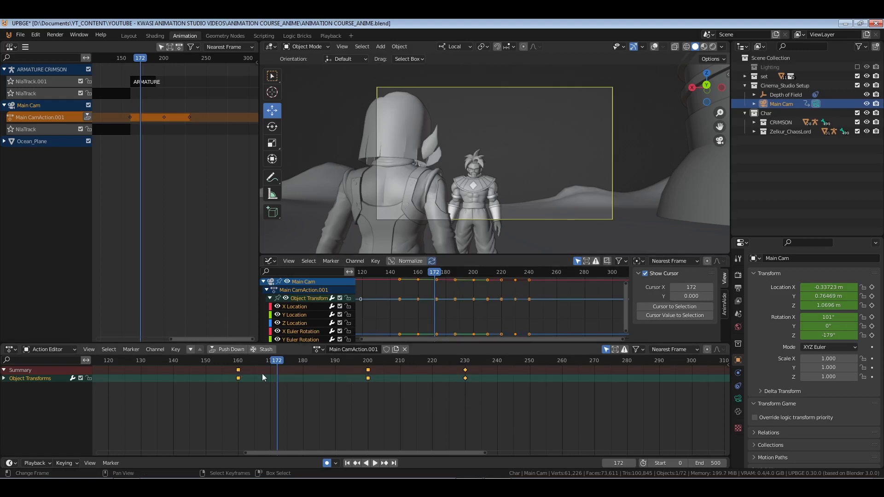
left_click_drag(231, 365, 391, 391)
left_click_drag(357, 366, 524, 394)
key("v")
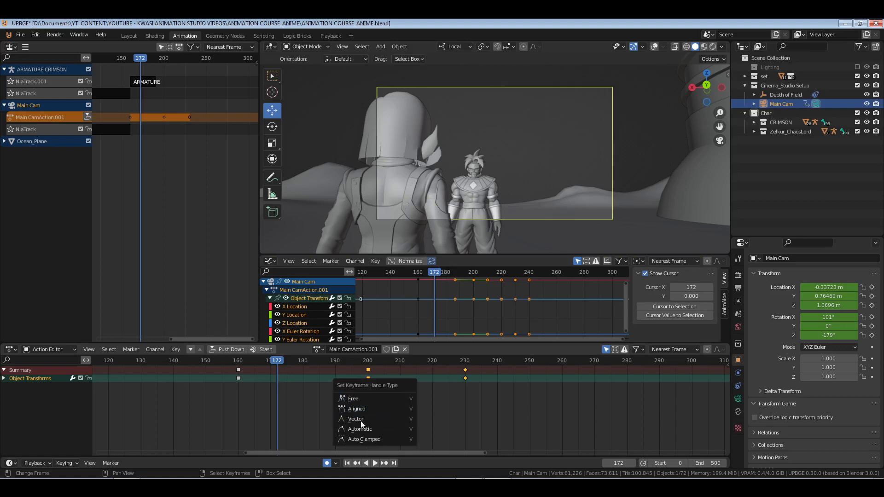
right_click(330, 395)
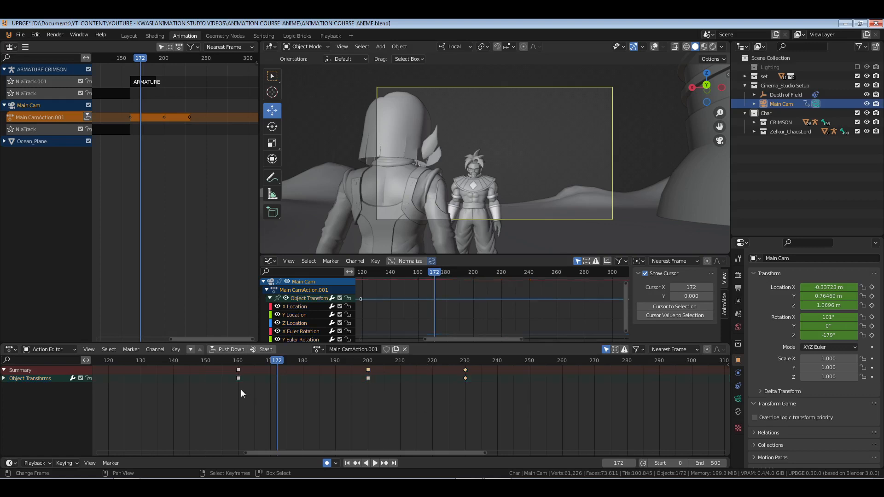
Return to frame 160 and push the Main CamAction.001 action down into a new NLA track.
left_click(235, 386)
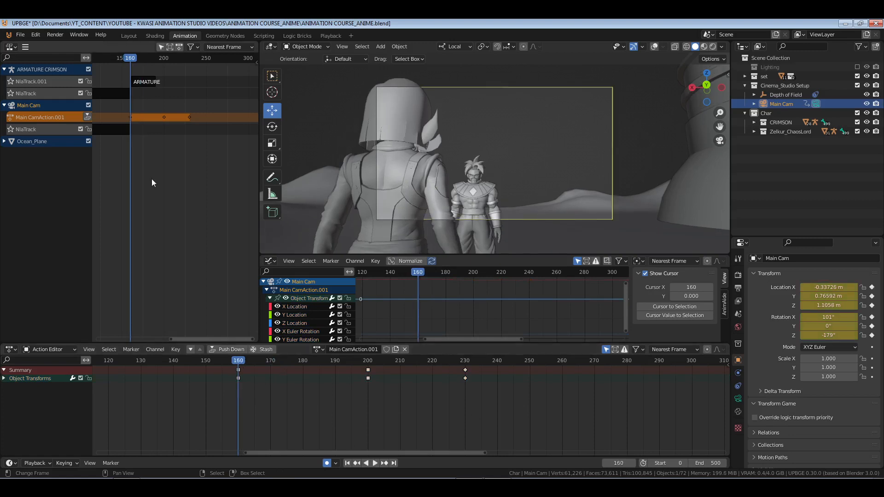
left_click(87, 117)
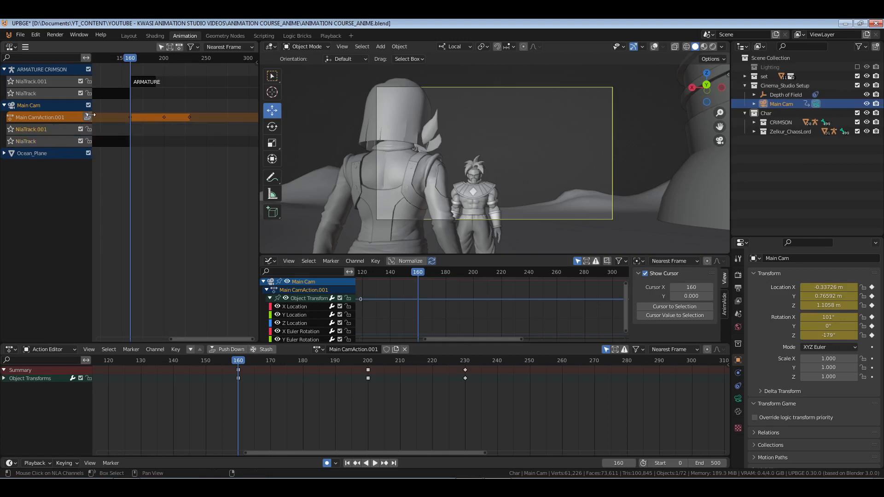
left_click(87, 116)
Move to frame 230 and set the scene's end frame to 230.
left_click(190, 134)
key("space")
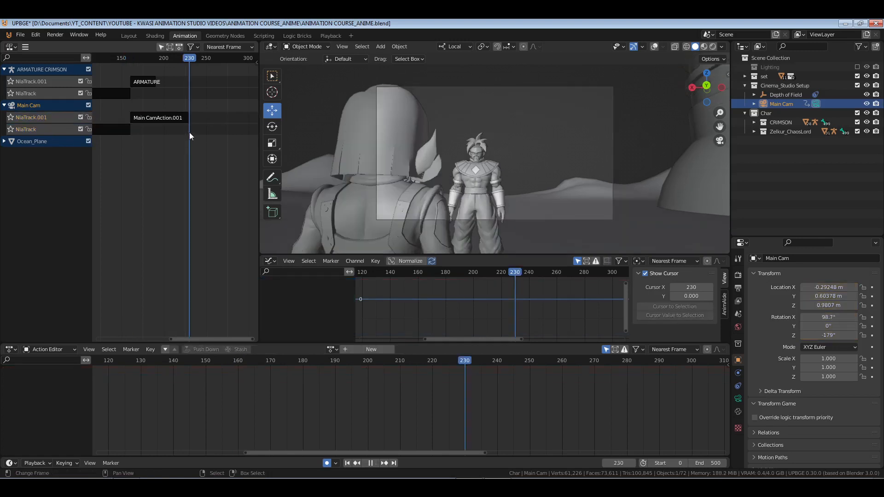
key("space")
left_click(705, 460)
type("2")
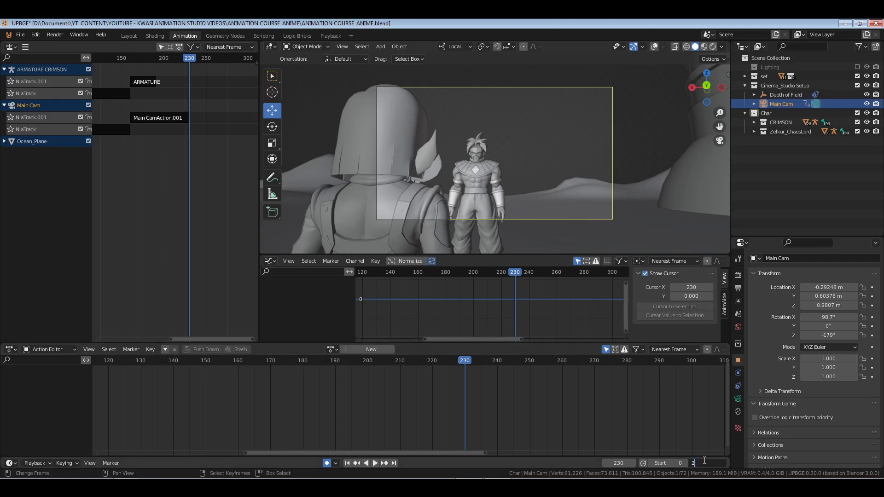
type("30")
key("Return")
Jump to the last frame and set the scene range to start at 230 and end at 500.
left_click(353, 463)
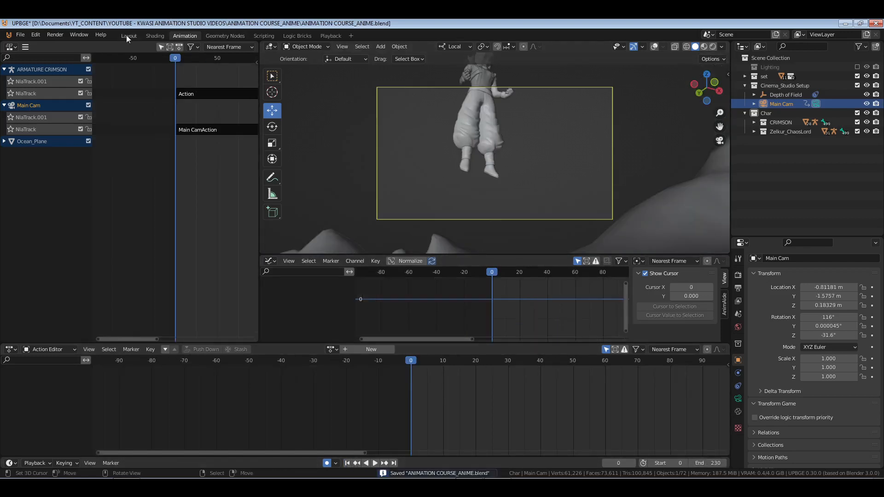
left_click(393, 463)
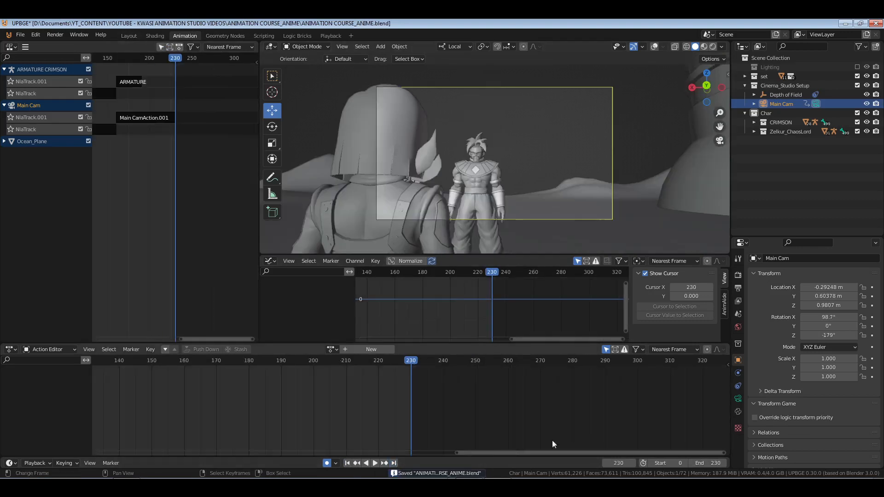
left_click(666, 464)
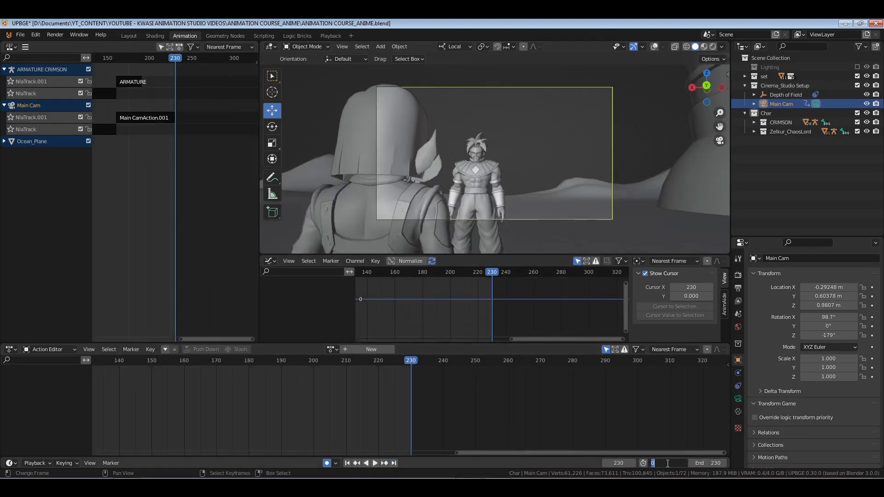
type("230")
key("Return")
left_click(710, 463)
type("500")
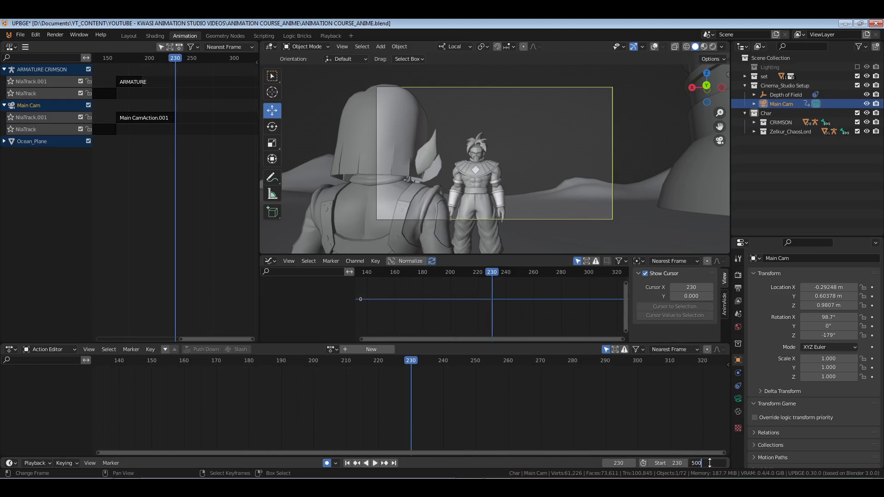
key("Return")
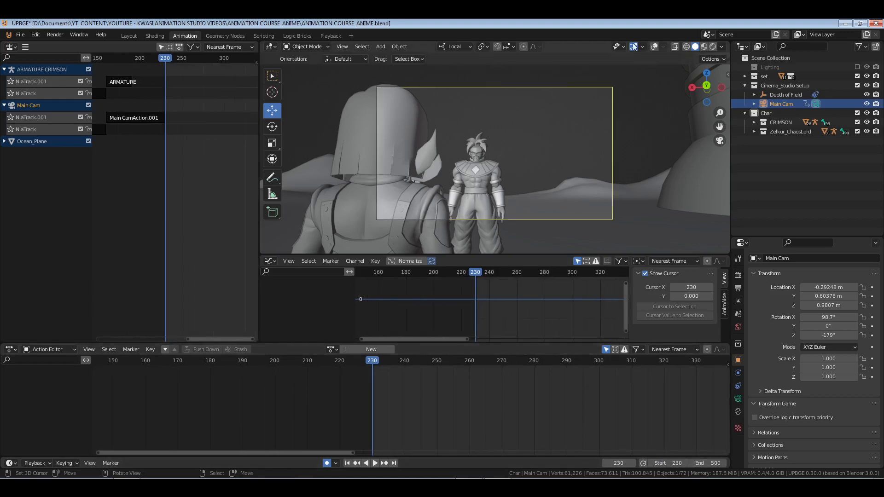
Show the viewport overlays again and select Zelkur's armature outside the camera view.
left_click(654, 46)
middle_click_drag(499, 164, 530, 210)
left_click(595, 195)
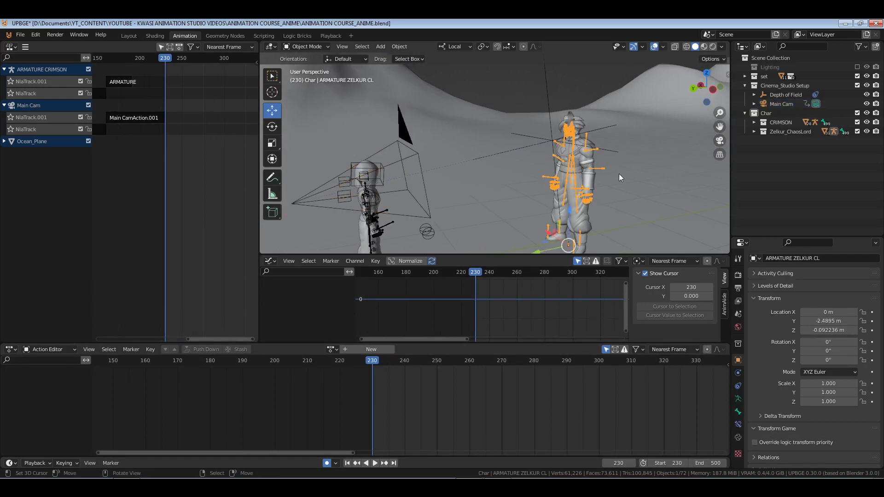
Create a new action for Zelkur's armature and add an NLA track to it.
left_click(371, 349)
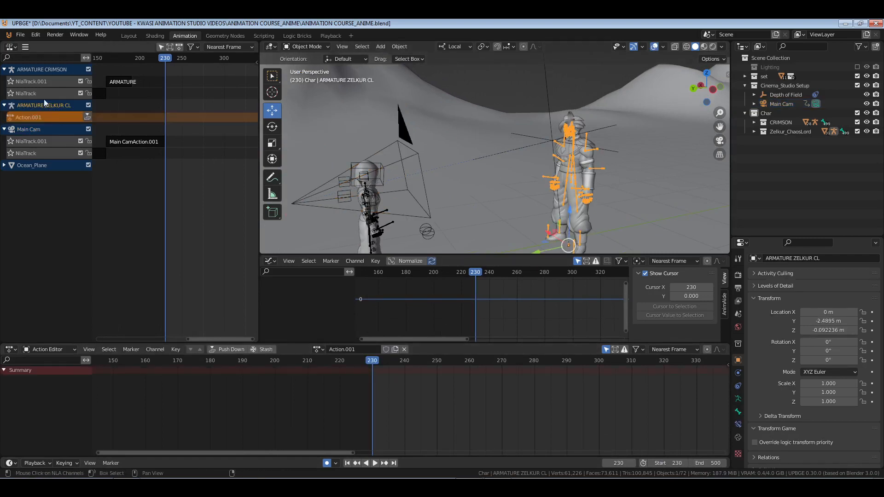
key("shift+a")
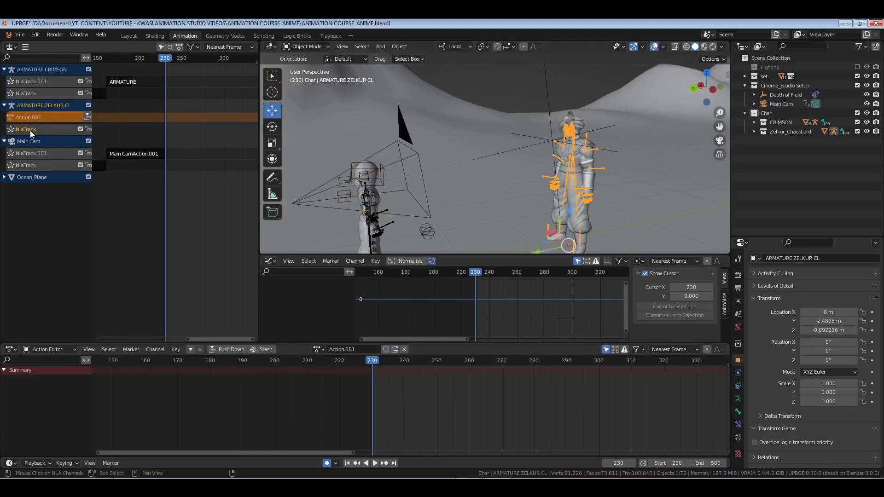
key("n")
key("n")
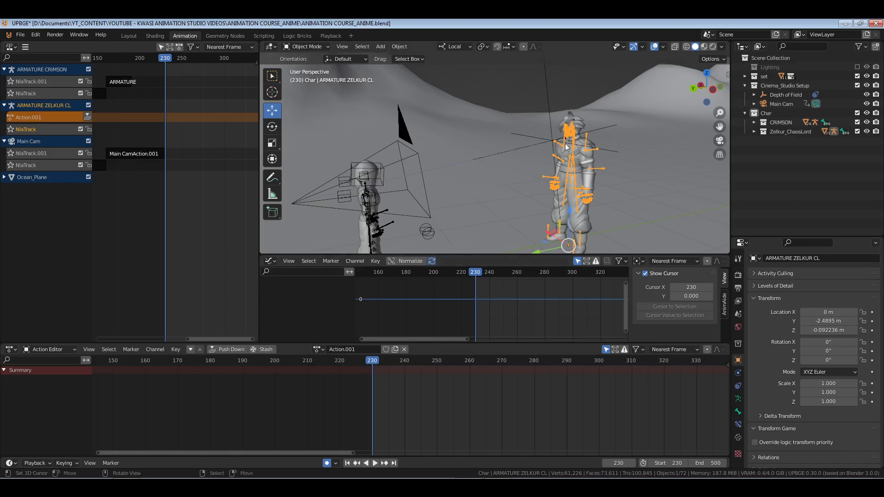
Unlink Action.001 from Zelkur's armature and switch the armature to Pose Mode.
key("ctrl+Tab")
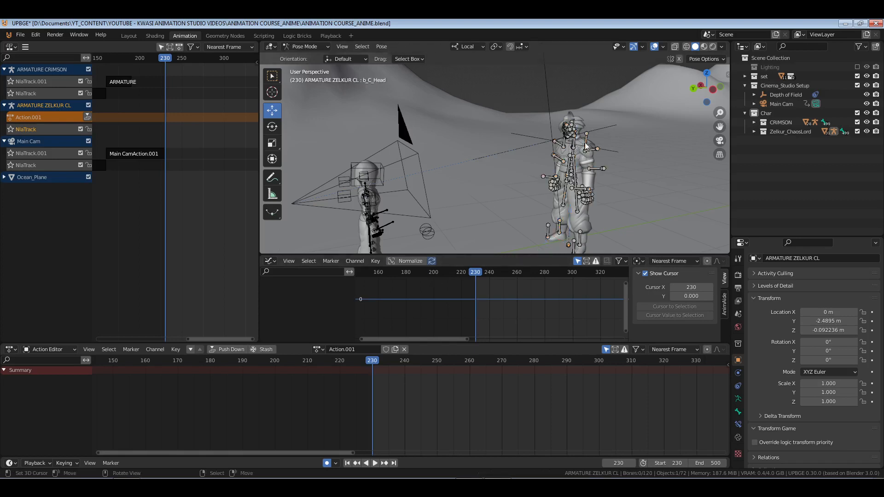
middle_click_drag(574, 140, 573, 148)
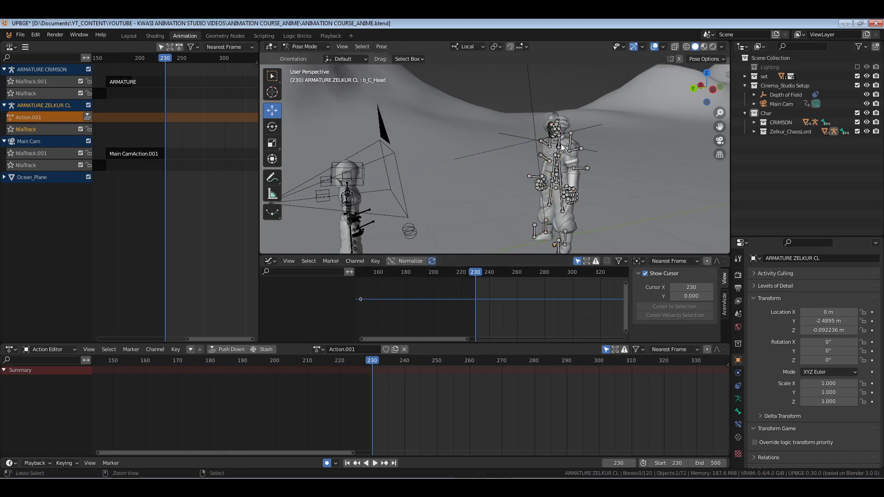
key("ctrl+Tab")
left_click(406, 350)
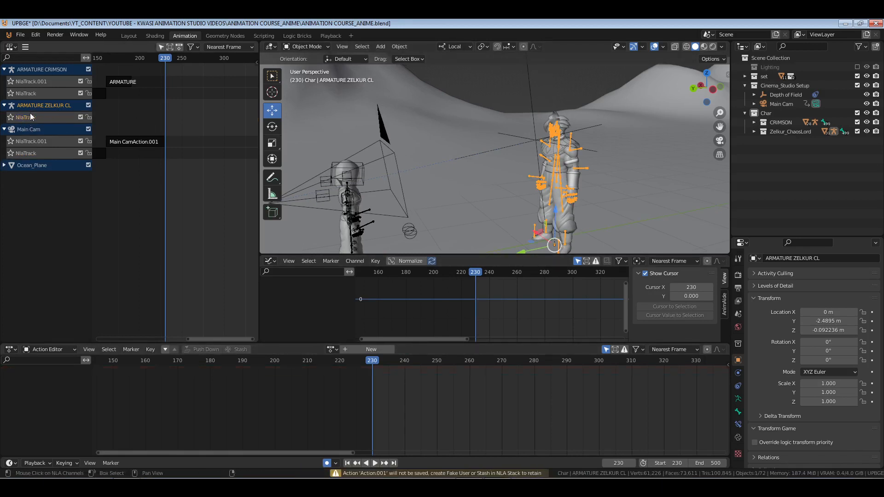
key("ctrl+Tab")
Save the file and purge its unused data-blocks.
scroll(601, 154, "up", 2)
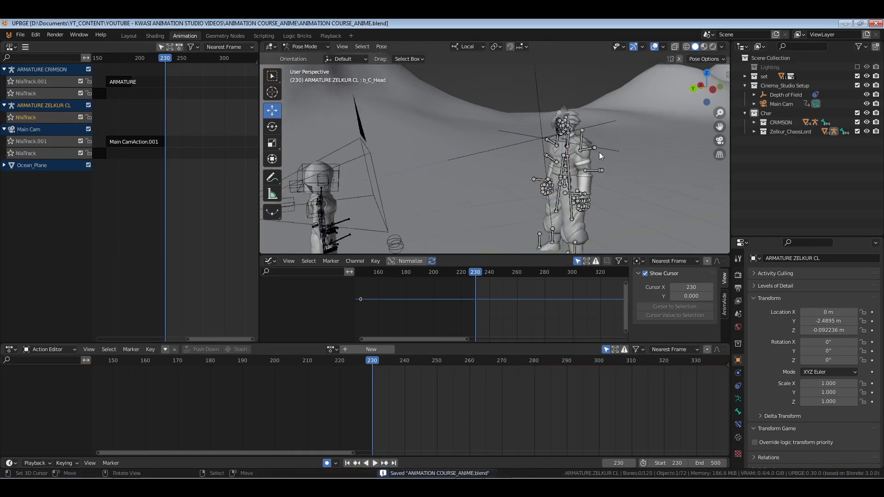
key("ctrl+s")
left_click(22, 36)
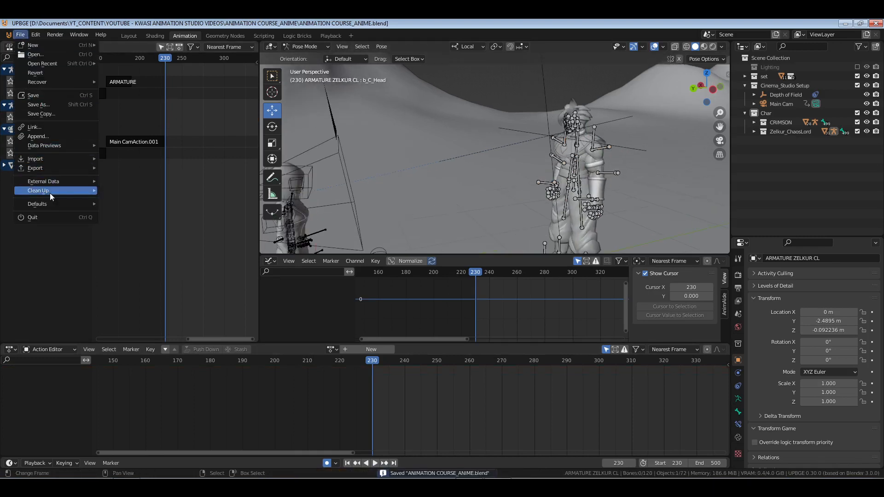
mouse_move(50, 192)
left_click(171, 192)
Examine Zelkur's rig from the head to the feet, selecting the b_C_Base bone and inspecting the hips.
middle_click_drag(517, 154, 547, 162)
key("a")
key("KP_Decimal")
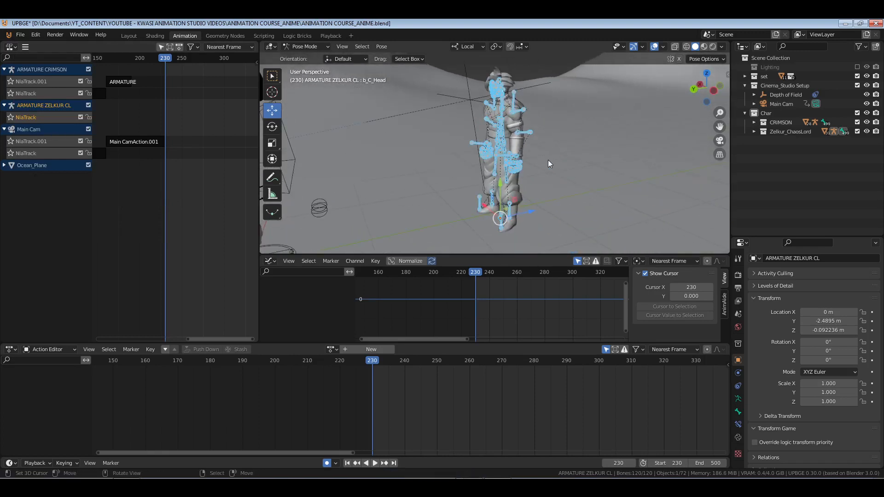
key("alt+a")
scroll(545, 162, "down", 5)
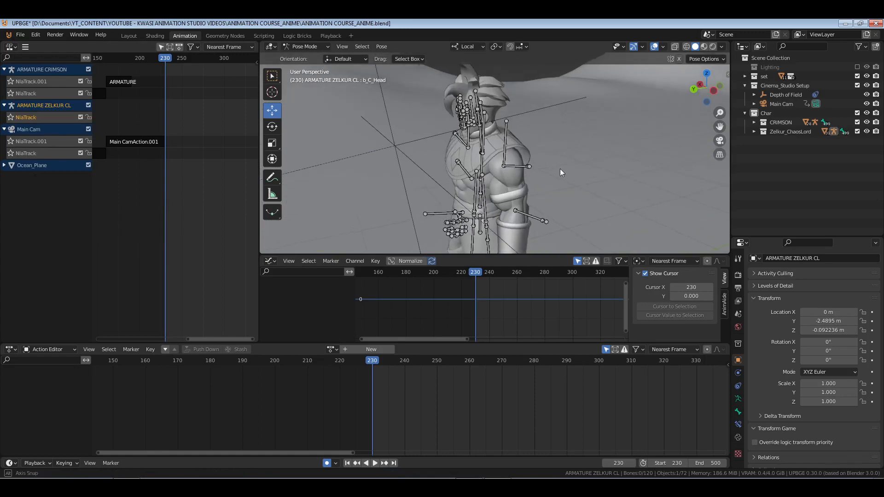
middle_click_drag(560, 169, 473, 126)
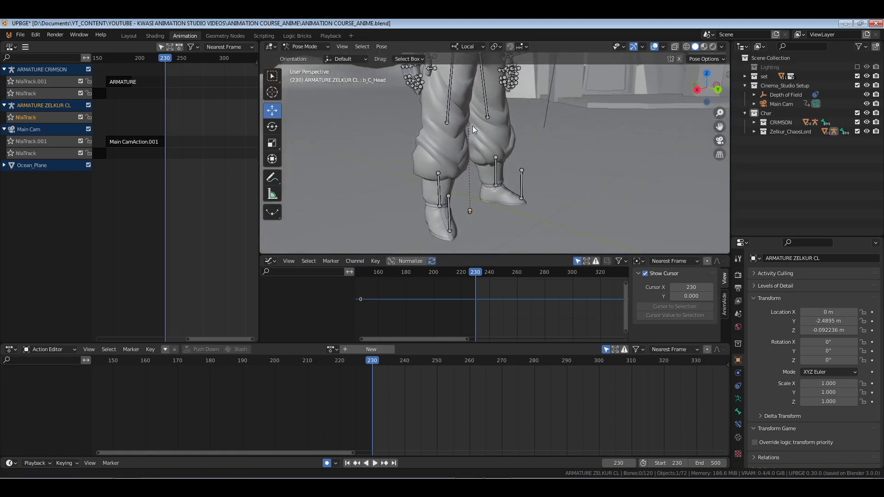
left_click(470, 212)
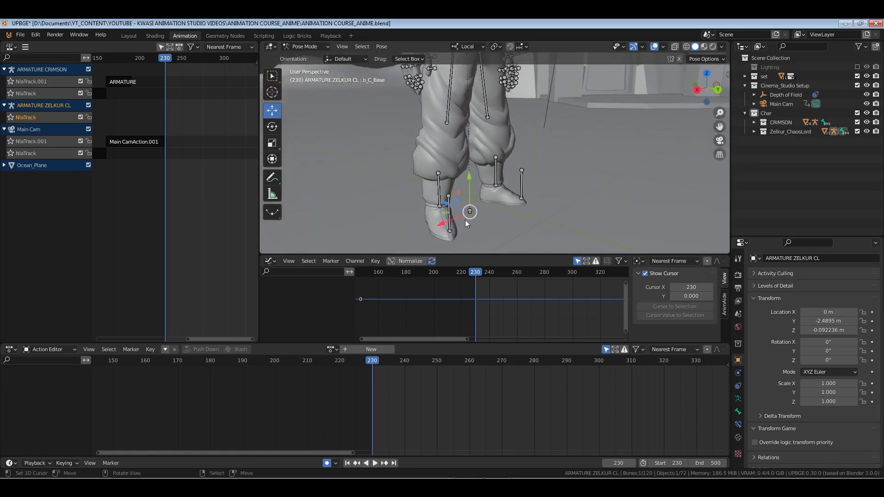
middle_click_drag(464, 205, 505, 142, "shift")
scroll(485, 152, "down", 3)
scroll(485, 156, "up", 5)
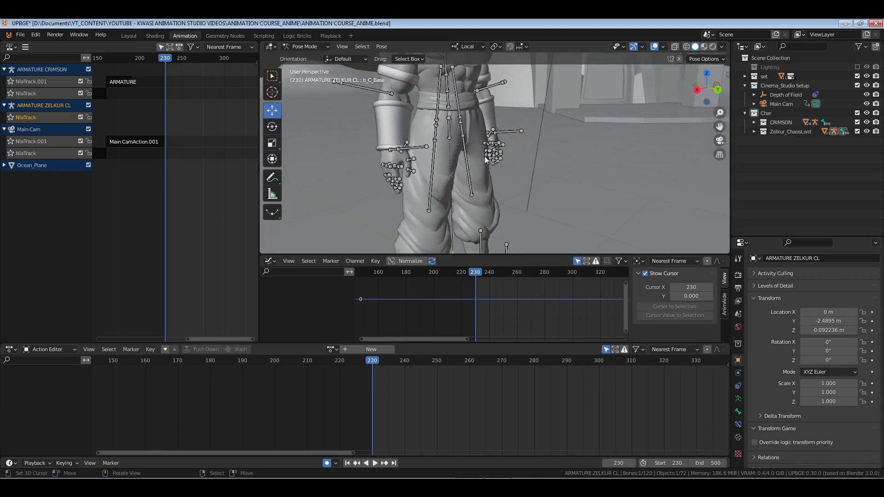
Delete the g_C_Pelvis bone from Zelkur's armature in Edit Mode, return to Pose Mode and save the file.
left_click(449, 128)
key("Tab")
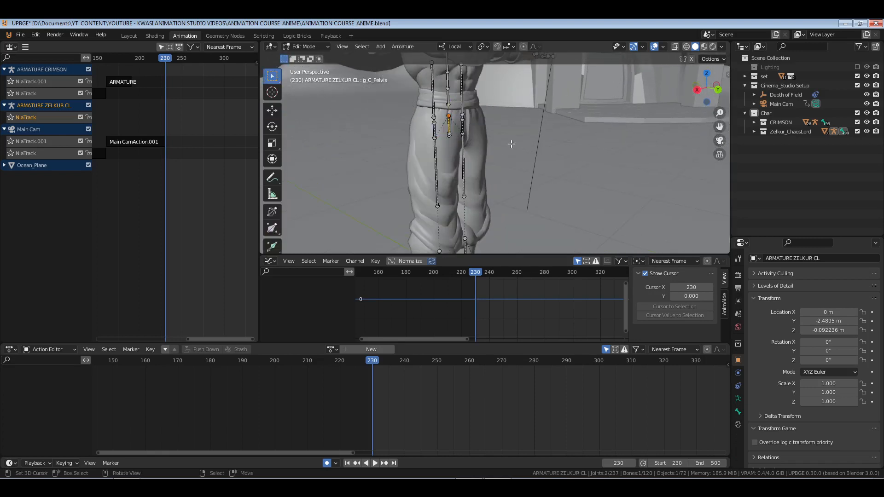
key("alt+p")
left_click(521, 143)
key("Tab")
left_click(453, 140)
scroll(495, 170, "down", 5)
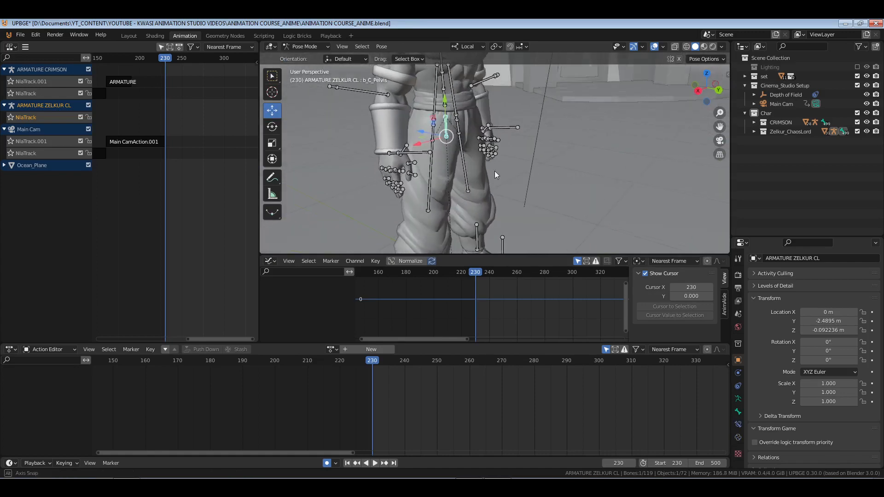
key("ctrl+s")
Insert a Location & Rotation keyframe on all of Zelkur's bones at frame 230.
scroll(506, 173, "up", 4)
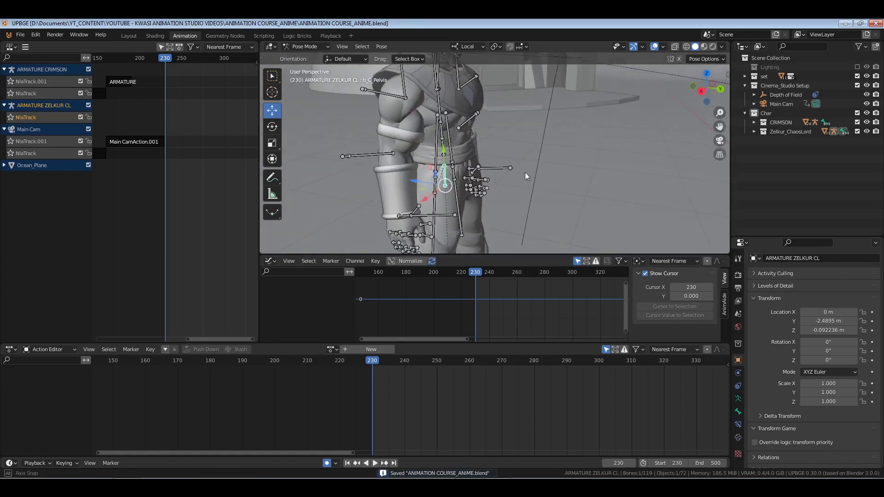
scroll(526, 168, "down", 5)
middle_click_drag(526, 162, 455, 153)
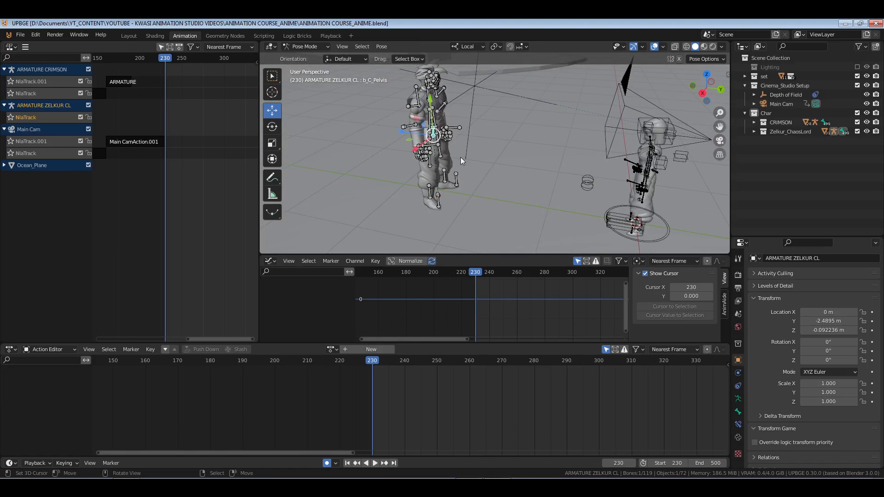
key("a")
key("k")
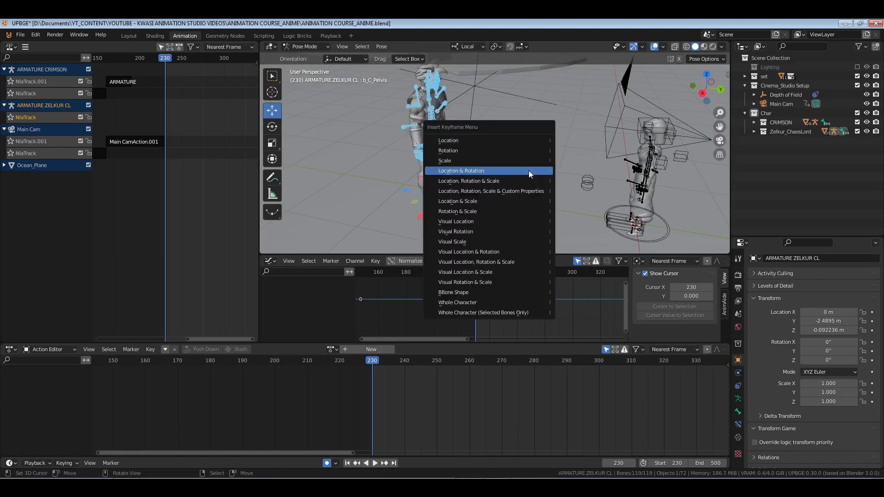
left_click(529, 170)
middle_click_drag(508, 169, 464, 154)
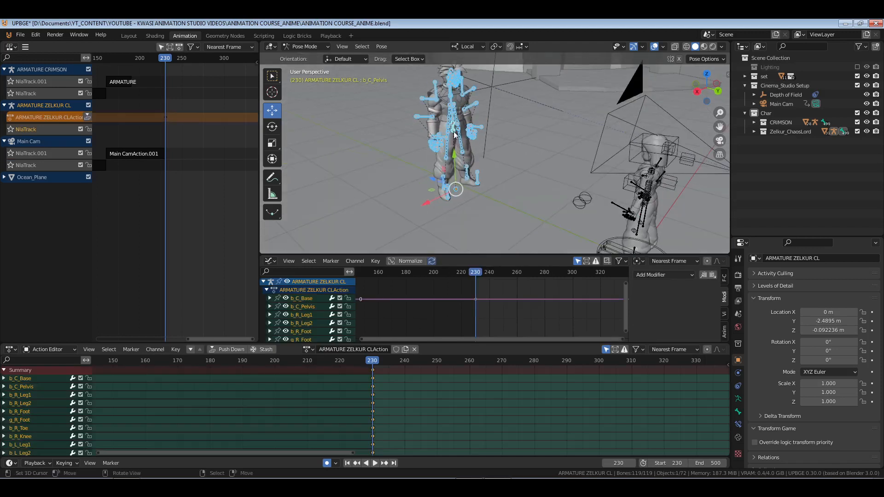
Advance 45 frames to frame 275 and insert a Location & Rotation keyframe on all of Zelkur's bones.
left_click(620, 464)
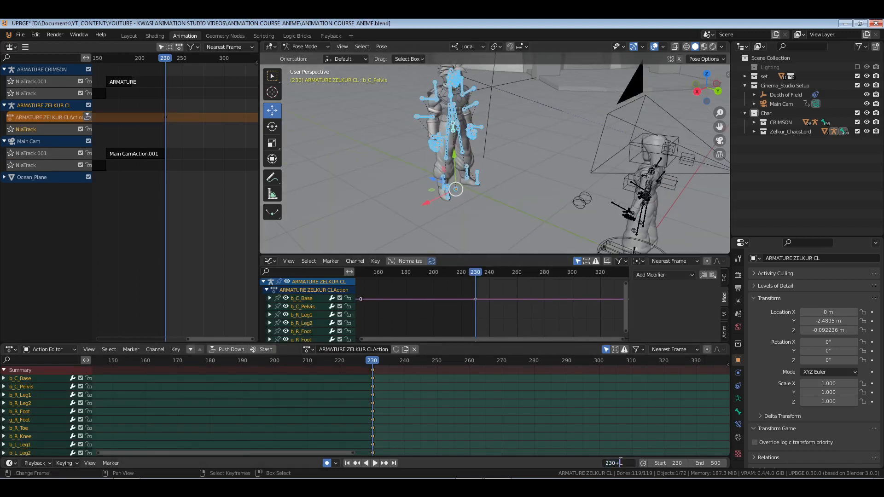
type("+45")
key("Return")
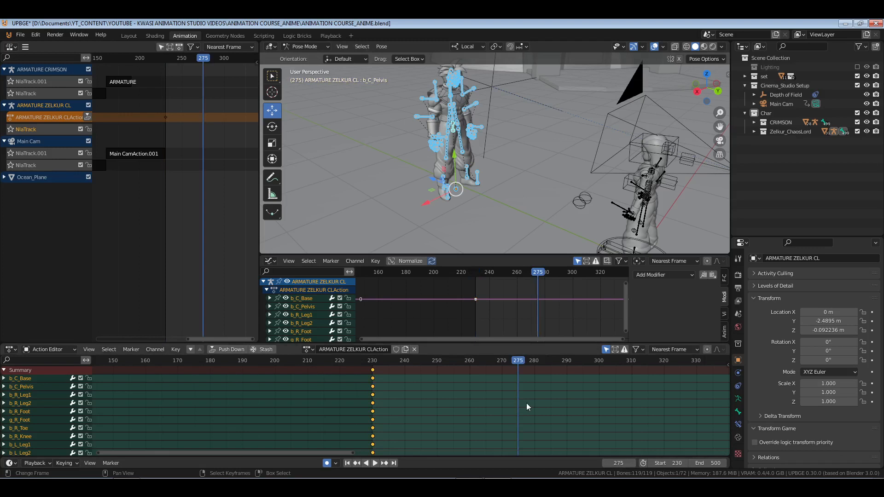
key("i")
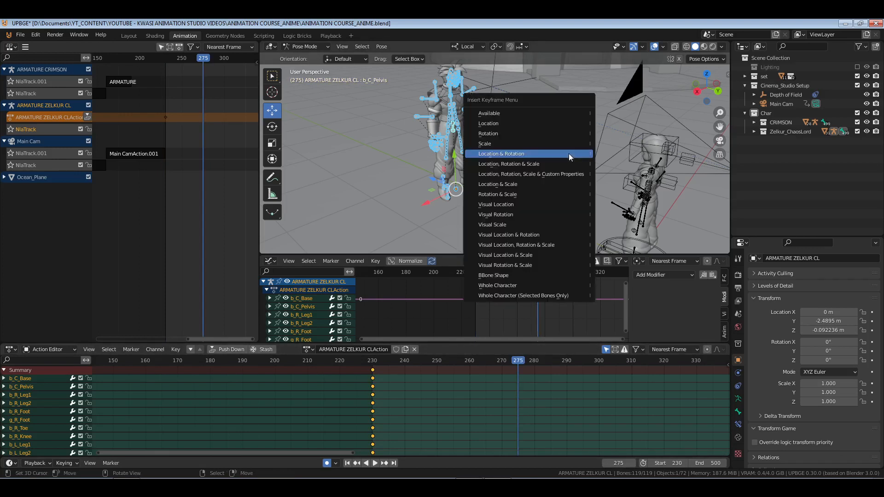
left_click(568, 154)
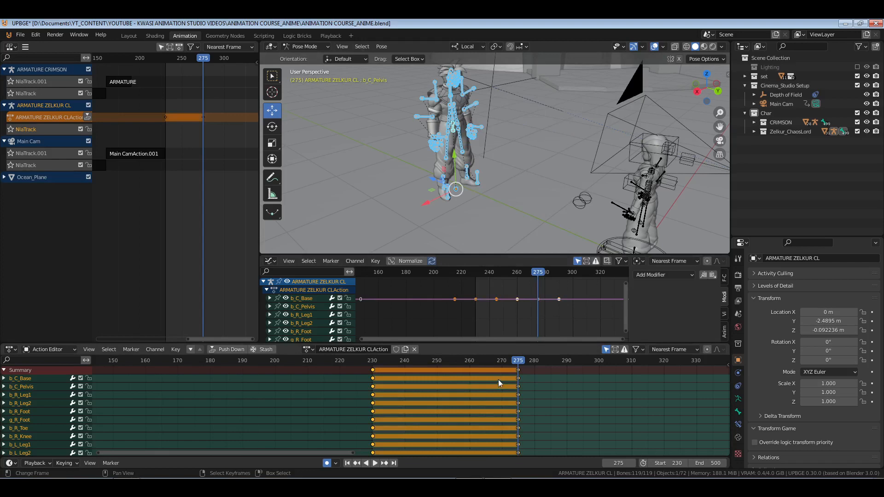
Raise Zelkur's b_C_Pelvis bone slightly along its local Y axis at frame 254.
left_click(454, 130)
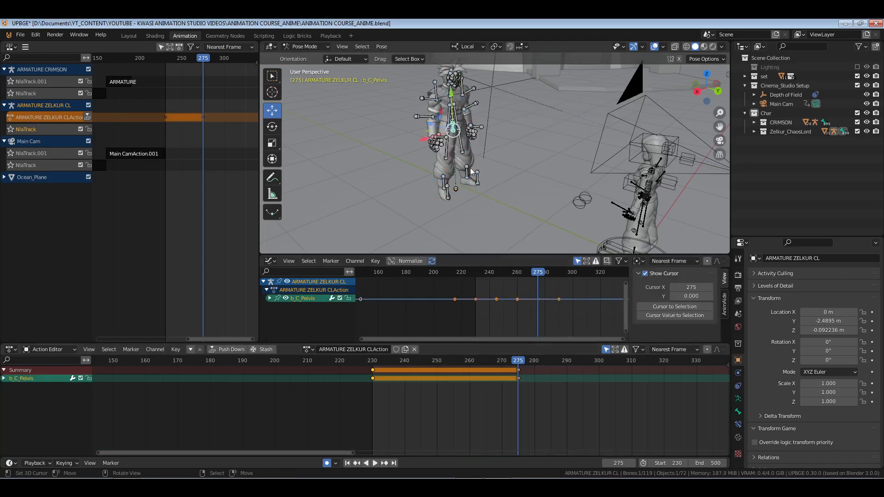
middle_click_drag(471, 167, 502, 214)
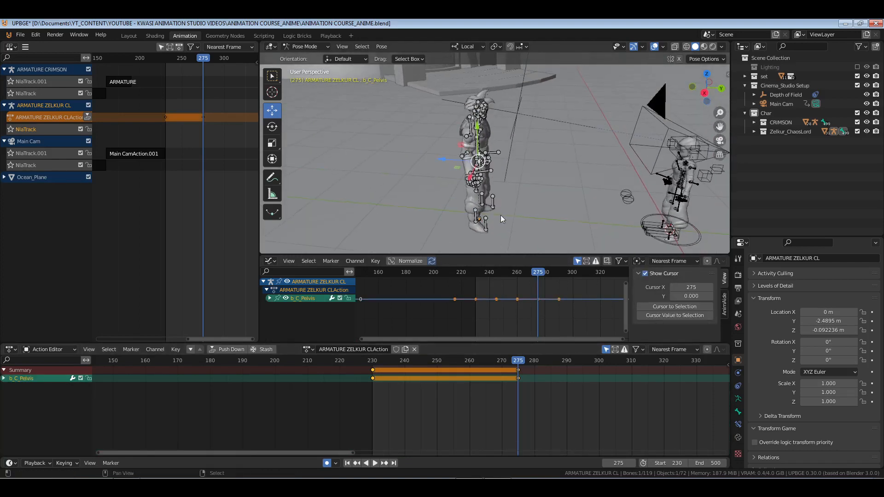
left_click(373, 402)
left_click(619, 463)
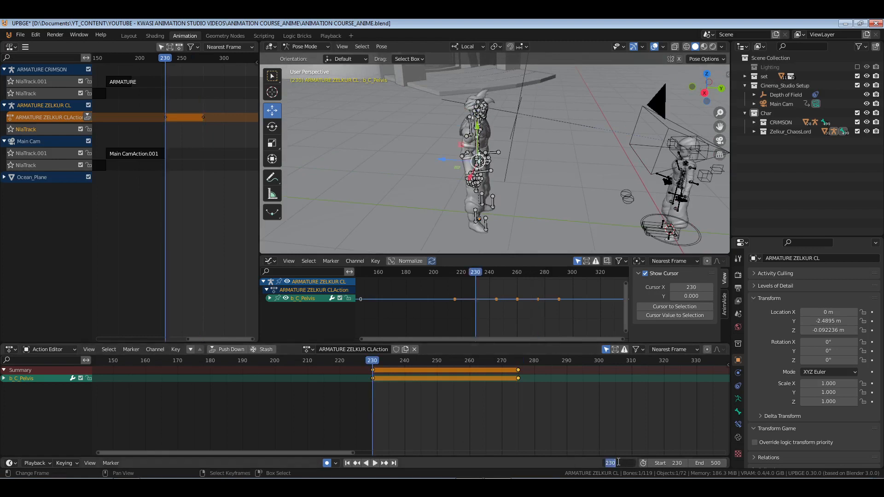
key("Return")
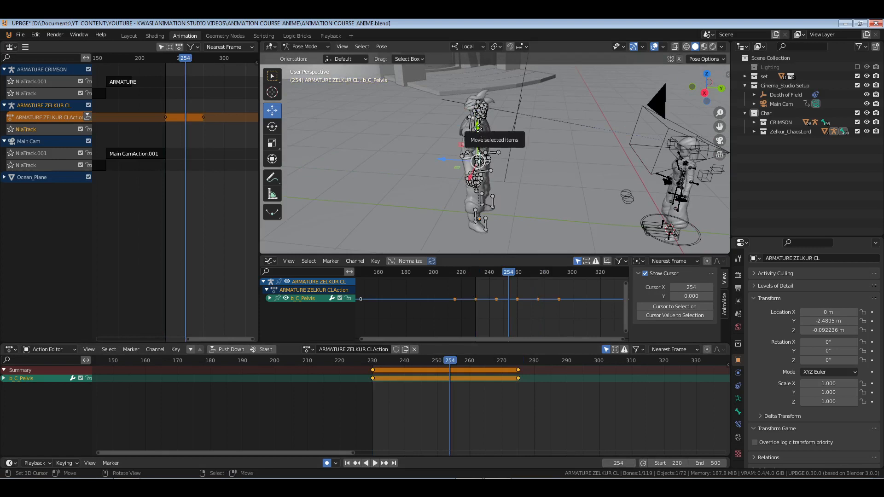
key("g")
key("y")
left_click(456, 175)
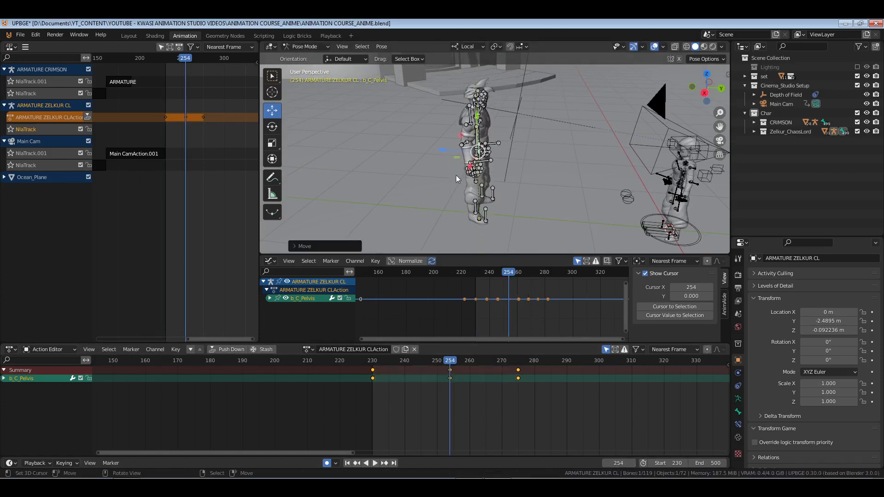
Select Zelkur's b_R_Leg2, b_R_Knee, b_L_Leg2 and b_L_Knee bones and set up the Rotate tool with Global orientation.
middle_click_drag(458, 188, 507, 139, "shift")
scroll(492, 149, "up", 5)
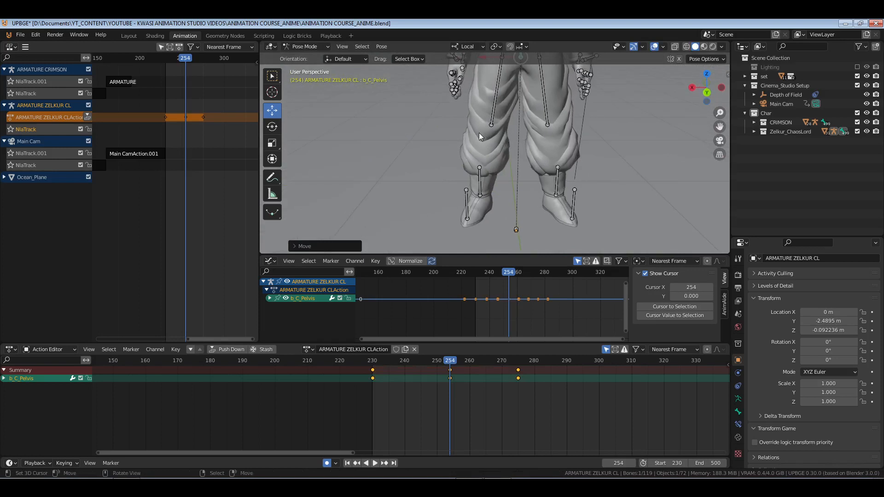
key("alt+a")
mouse_move(479, 133)
left_mouse_down("ctrl")
mouse_move(556, 138)
mouse_move(457, 110)
mouse_move(479, 134)
left_mouse_up("ctrl")
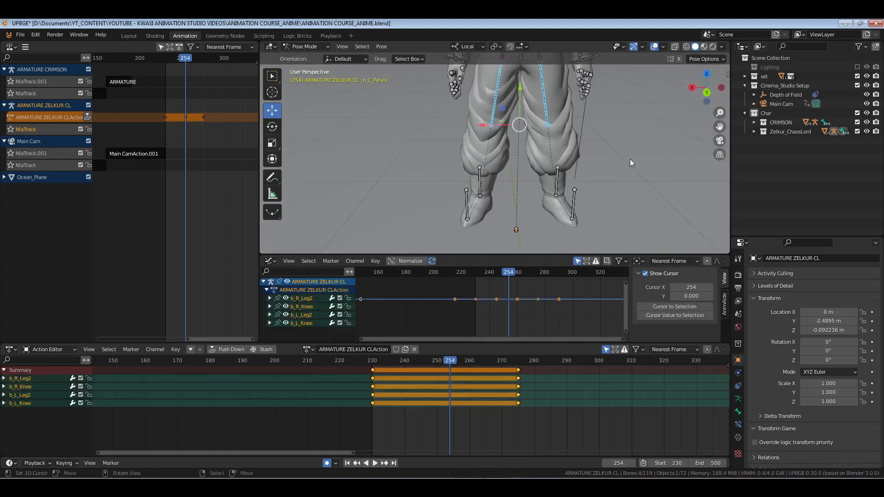
mouse_move(630, 159)
middle_mouse_down()
mouse_move(499, 154)
mouse_move(567, 168)
middle_mouse_up()
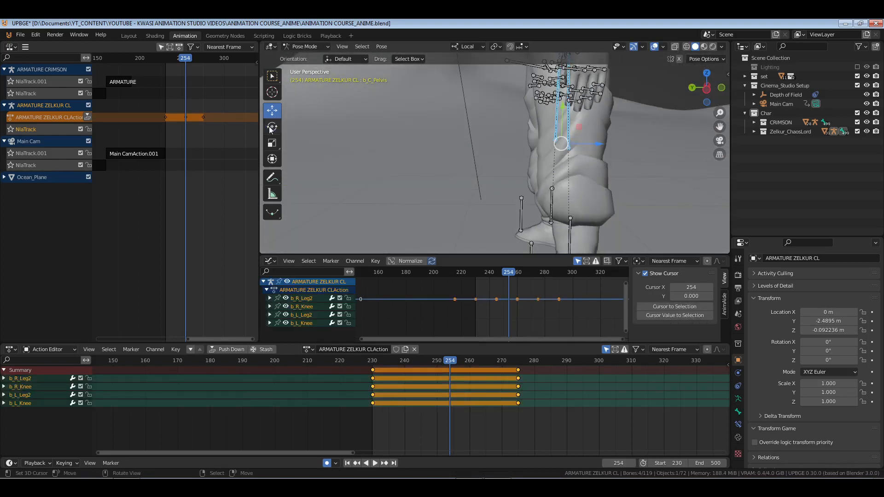
left_click(272, 128)
left_click(468, 46)
left_click(442, 76)
middle_click_drag(544, 115, 587, 142)
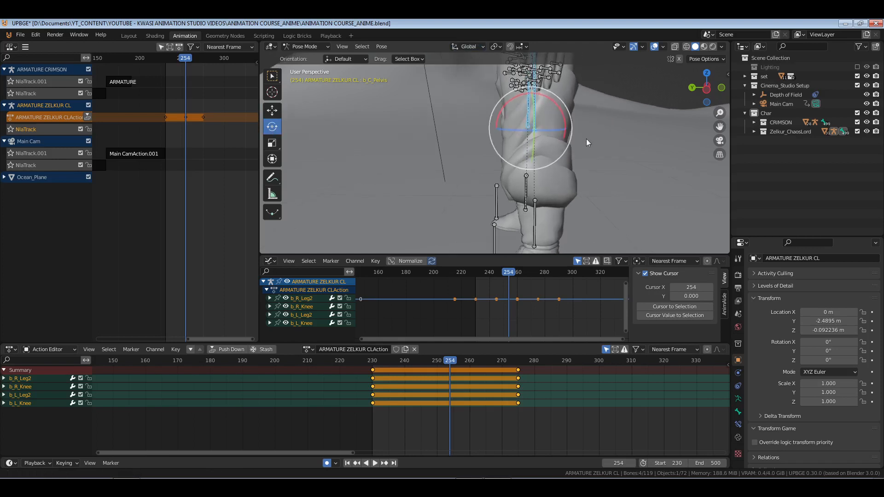
Rotate both upper leg bones together at frame 254, followed by both foot bones, to pose the legs.
left_click_drag(551, 94, 553, 102)
middle_click_drag(559, 203, 517, 136, "shift")
key("alt+a")
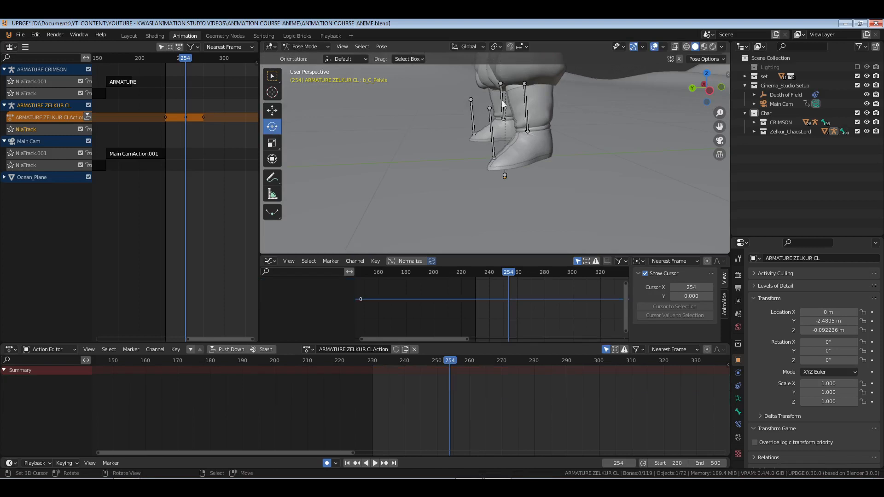
mouse_move(501, 103)
left_mouse_down("ctrl")
mouse_move(559, 88)
mouse_move(424, 136)
left_mouse_up("ctrl")
middle_click_drag(425, 132, 519, 171)
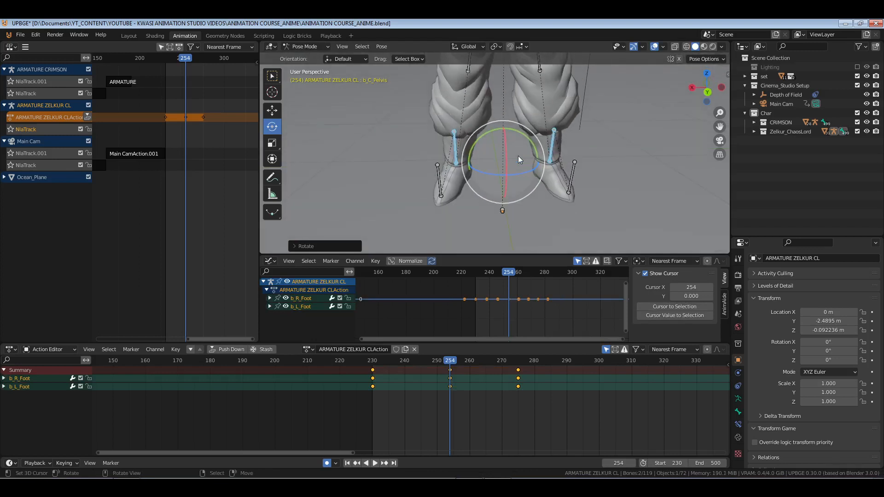
scroll(516, 157, "down", 4)
scroll(483, 168, "up", 4)
key("alt+a")
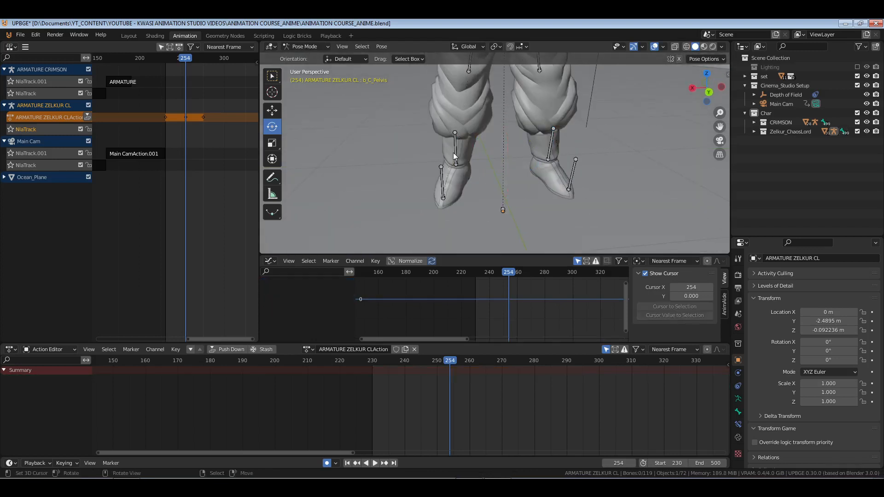
Switch to Local transform orientation and rotate the b_L_Foot bone about its local Y axis at frame 254.
left_click_drag(453, 151, 425, 140, "ctrl")
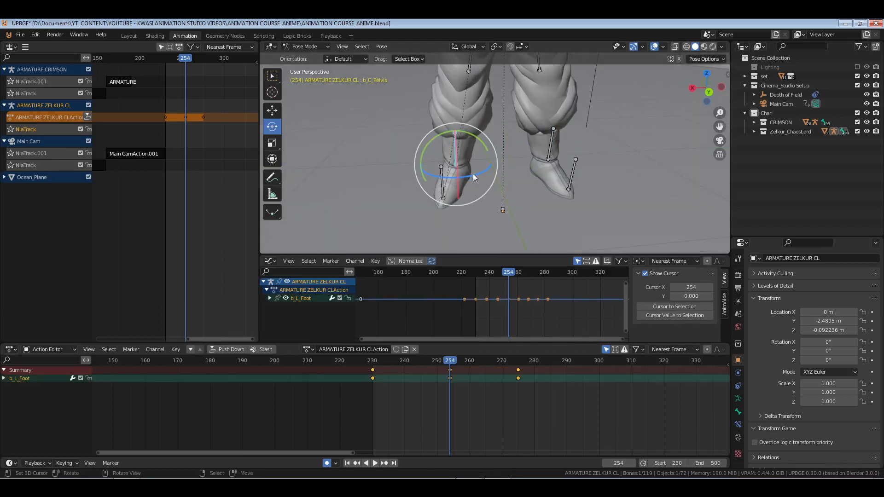
left_click(472, 47)
left_click(463, 83)
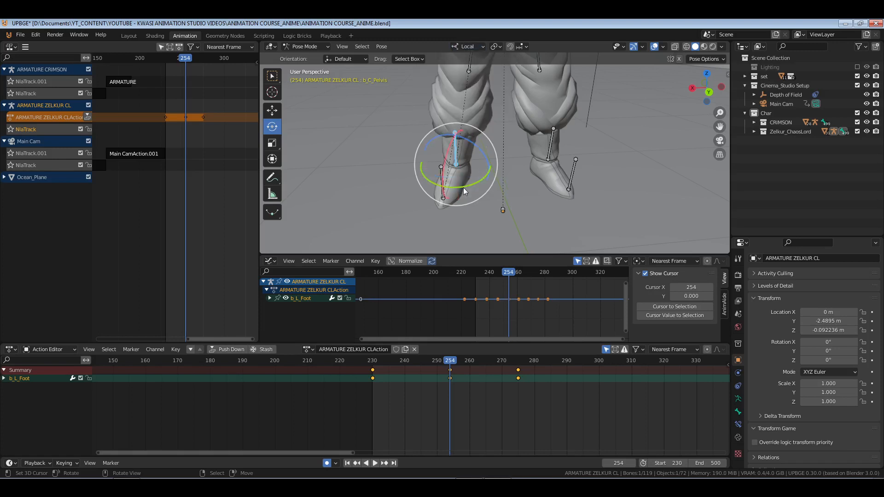
left_click_drag(464, 187, 479, 182)
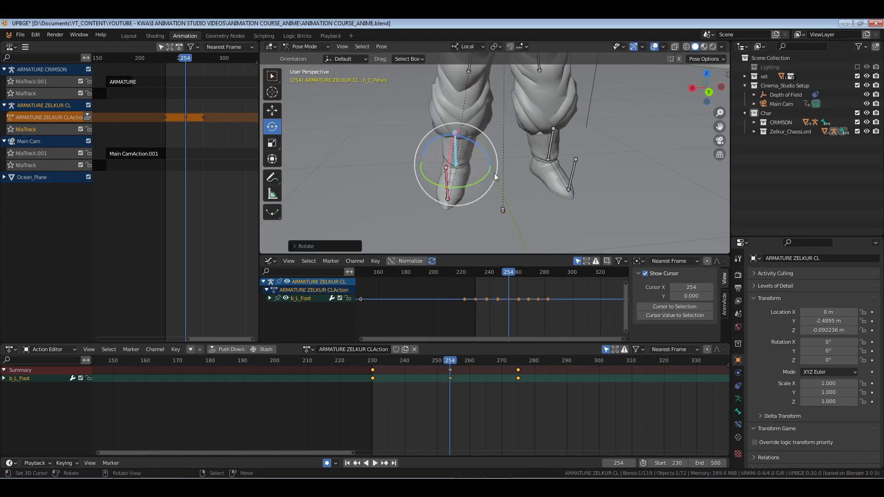
key("alt+a")
Rotate the b_R_Foot bone about its local Y axis at frame 254.
left_click_drag(524, 125, 563, 153)
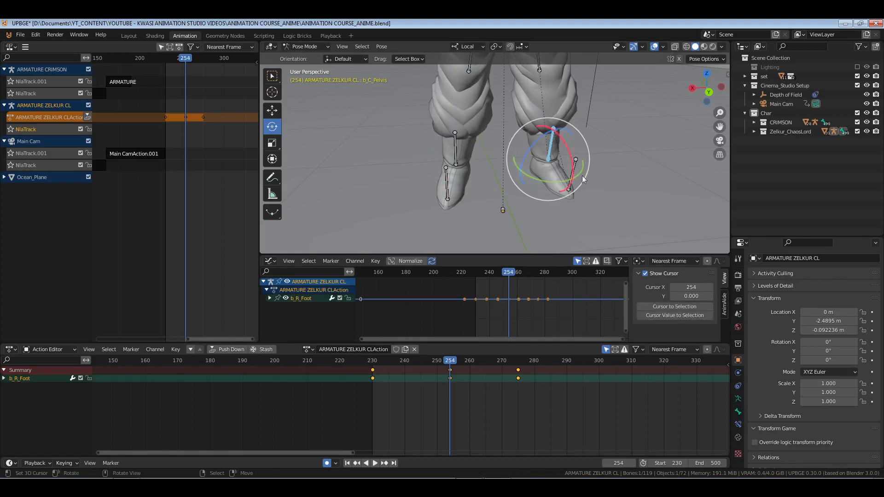
middle_click_drag(582, 175, 558, 180)
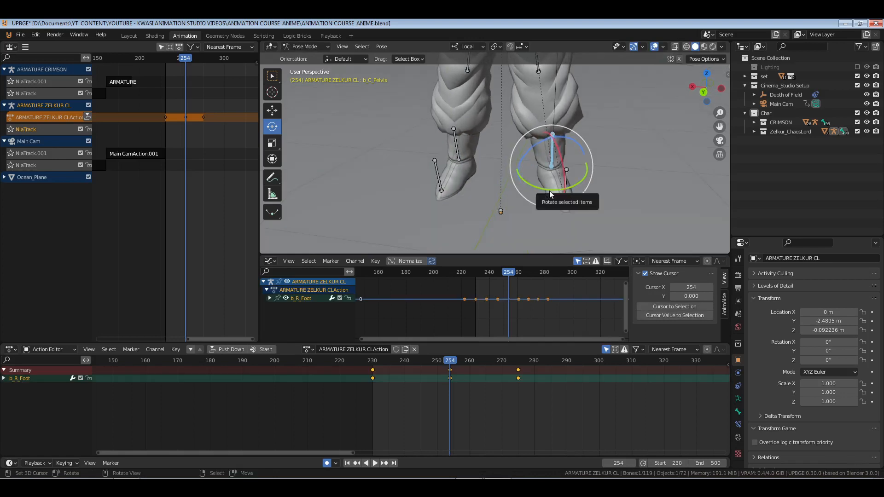
left_click_drag(558, 189, 529, 168)
key("alt+a")
middle_click_drag(453, 168, 552, 156)
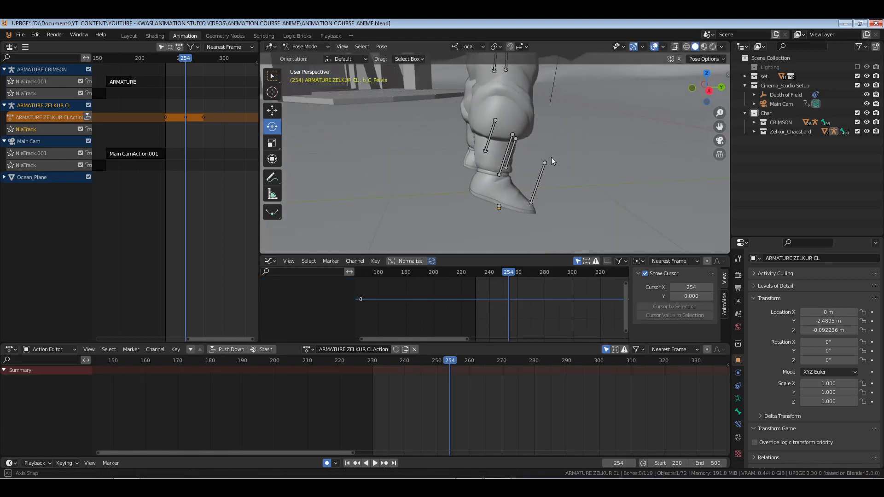
scroll(548, 152, "down", 3)
middle_click_drag(517, 96, 465, 163, "shift")
scroll(463, 132, "up", 3)
right_click(461, 133)
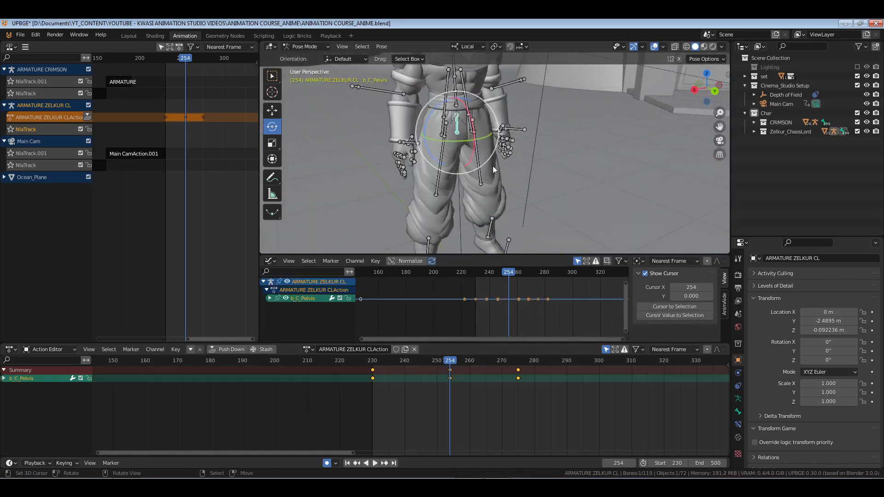
Rotate the b_R_Shoulder and b_L_Shoulder bones together in Local orientation at frame 254.
middle_click_drag(411, 153, 467, 149)
middle_click_drag(495, 98, 457, 159, "shift")
key("alt+a")
right_click(415, 138)
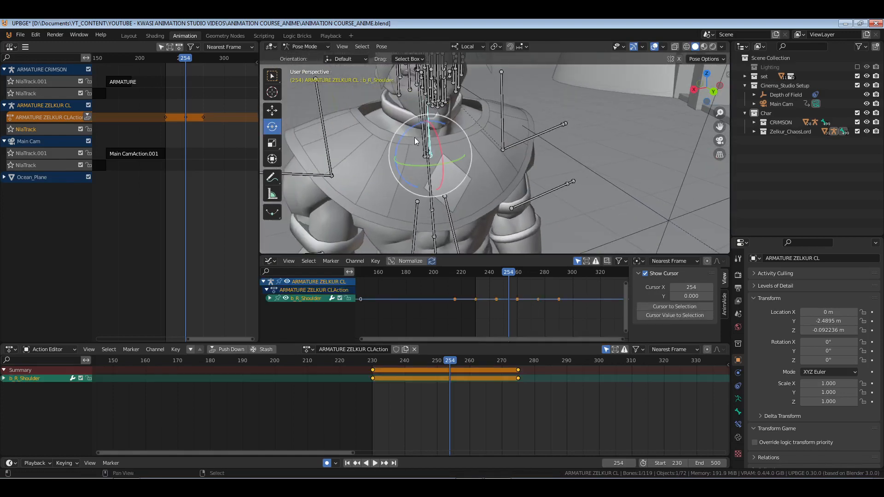
right_click(417, 135, "shift")
middle_click_drag(416, 135, 446, 98)
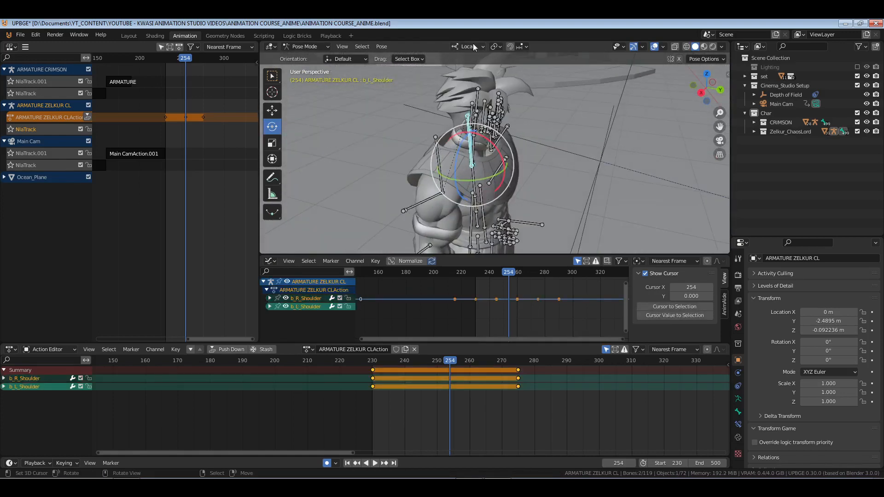
left_click(474, 46)
left_click(453, 74)
middle_click_drag(439, 181, 526, 150)
left_click(468, 46)
left_click(457, 85)
mouse_move(488, 91)
left_mouse_down()
mouse_move(476, 93)
mouse_move(484, 106)
mouse_move(481, 95)
left_mouse_up()
key("alt+a")
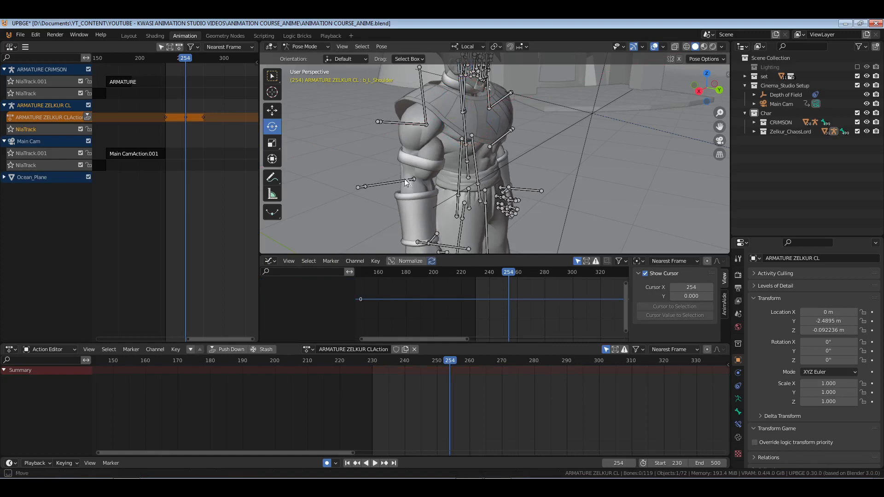
Rotate the right and left Arm2 and Elbow bones together in Global orientation at frame 254.
key("l")
middle_click_drag(557, 189, 474, 139)
key("l")
left_click_drag(474, 139, 480, 142)
key("alt+r")
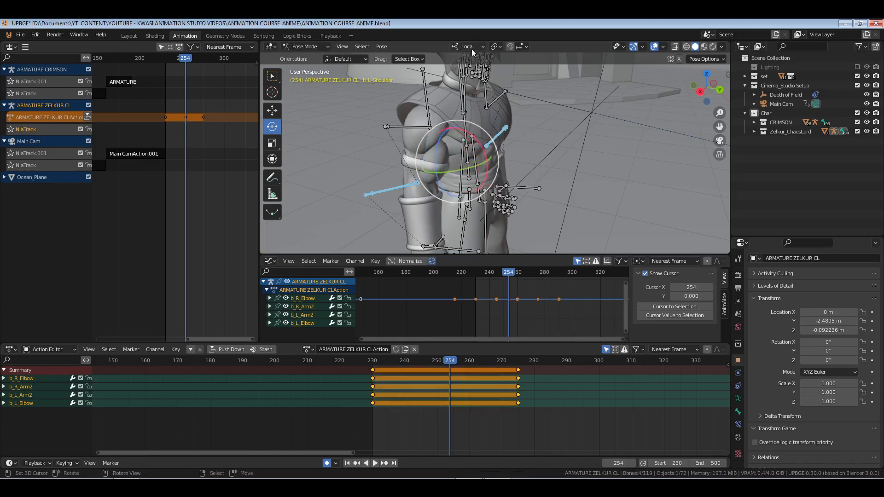
left_click(472, 48)
left_click(449, 76)
left_click_drag(480, 139, 468, 133)
middle_click_drag(521, 184, 540, 171)
key("alt+a")
Rotate the right and left Arm1 and ArmHelper bones together at frame 254.
left_click_drag(548, 137, 550, 138, "ctrl")
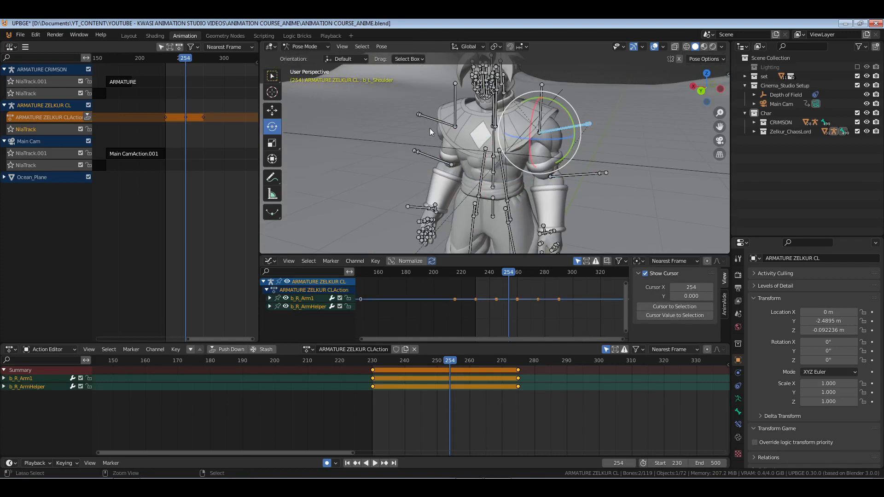
left_click_drag(381, 113, 409, 129, "ctrl")
middle_click_drag(409, 129, 386, 129)
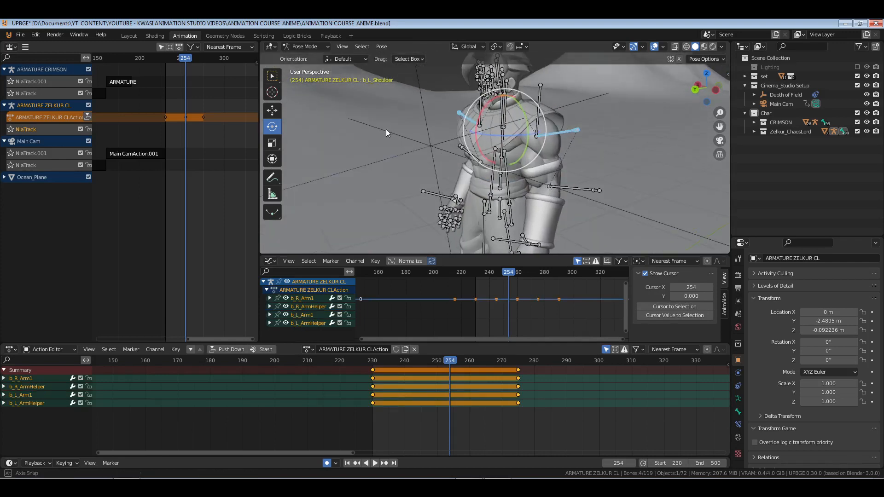
left_click_drag(477, 134, 494, 97)
Copy the b_C_Pelvis keyframe at frame 254 and paste it at frame 275.
middle_click_drag(409, 153, 506, 177)
right_click(474, 168)
scroll(474, 169, "down", 3)
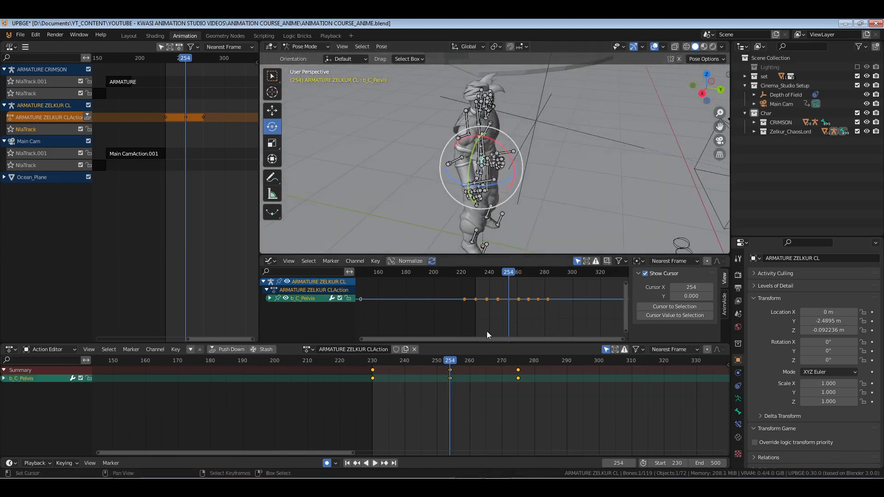
left_click(517, 361)
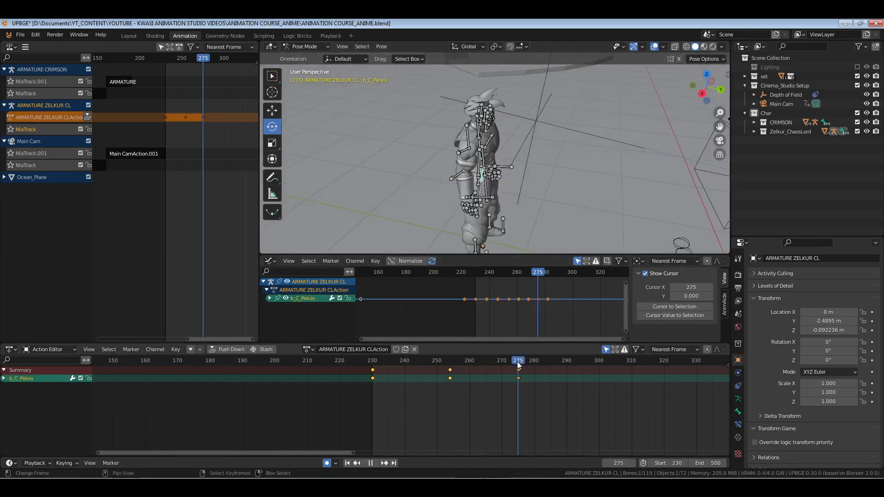
right_click(450, 371)
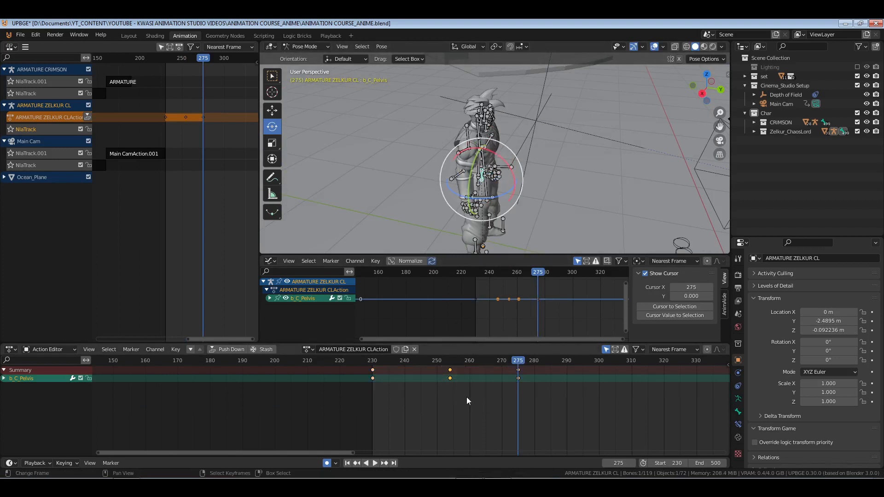
key("ctrl+c")
key("ctrl+v")
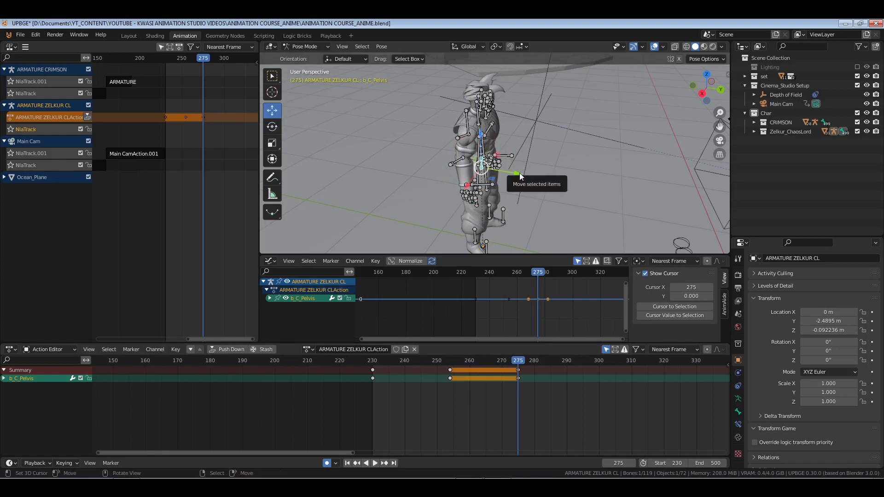
Move the pelvis bone along the global Y axis at frame 275.
left_click_drag(519, 176, 565, 184)
middle_click_drag(559, 189, 503, 158)
left_click(516, 203)
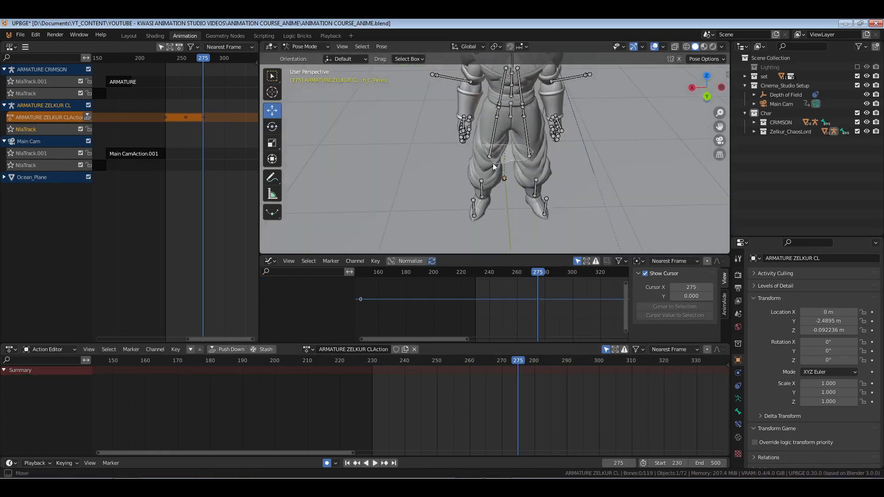
Select the leg, foot and arm bones on both sides and copy their keyframes from frame 254 to frame 275.
left_click_drag(493, 167, 342, 92)
left_click(271, 77)
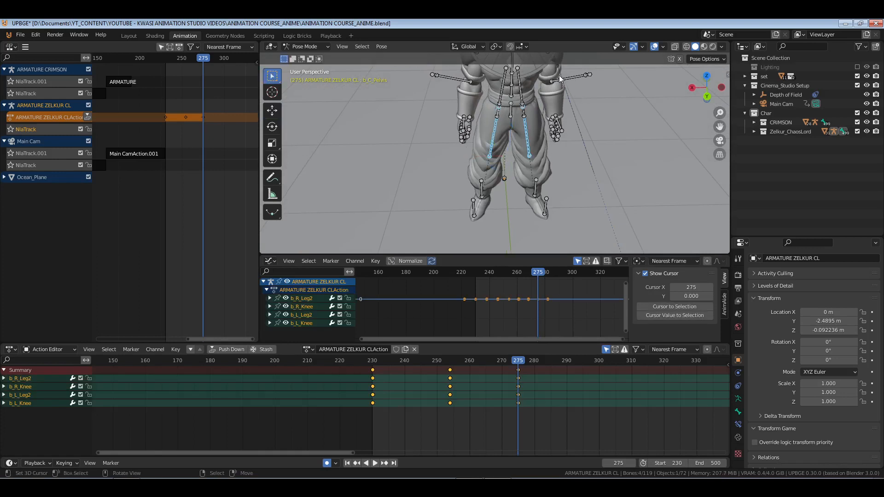
left_click_drag(594, 67, 553, 90, "shift")
left_click_drag(456, 73, 479, 92, "shift")
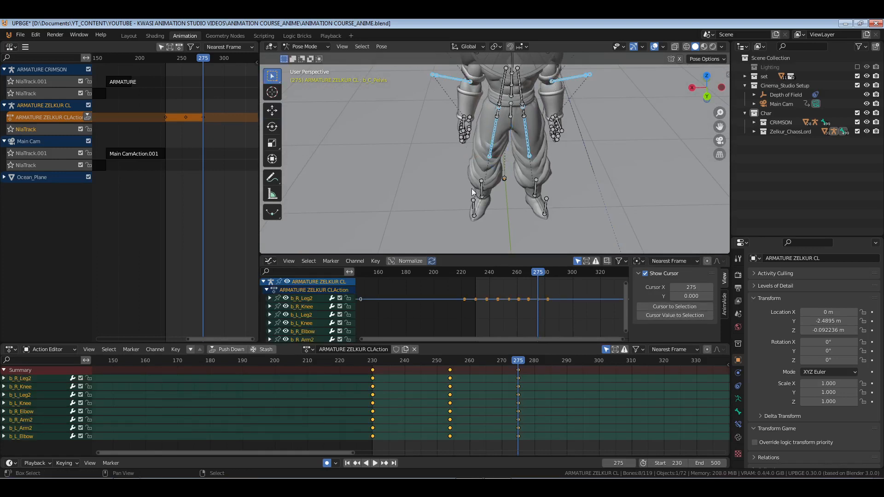
left_click(474, 203, "shift")
left_click(545, 205, "shift")
mouse_move(524, 140)
middle_mouse_down()
mouse_move(524, 158)
mouse_move(530, 152)
middle_mouse_up()
left_click(544, 145, "shift")
left_click(436, 129, "shift")
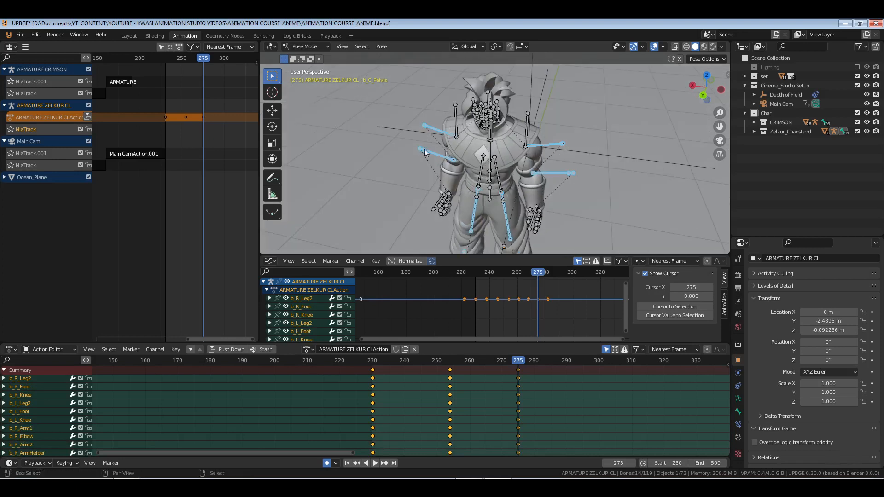
left_click(450, 374)
key("ctrl+v")
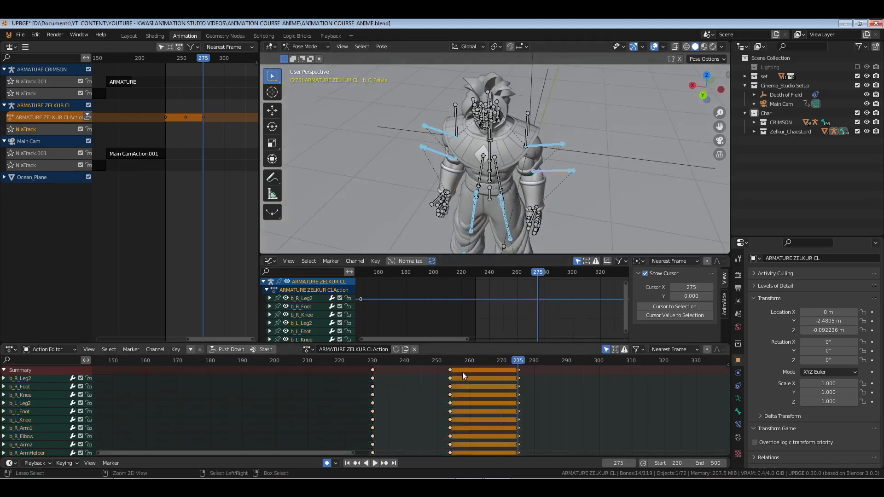
Select the pelvis bone and play the animation from frame 230 to check the motion.
left_click(368, 360)
middle_click_drag(475, 203, 502, 184)
left_click(503, 170)
key("space")
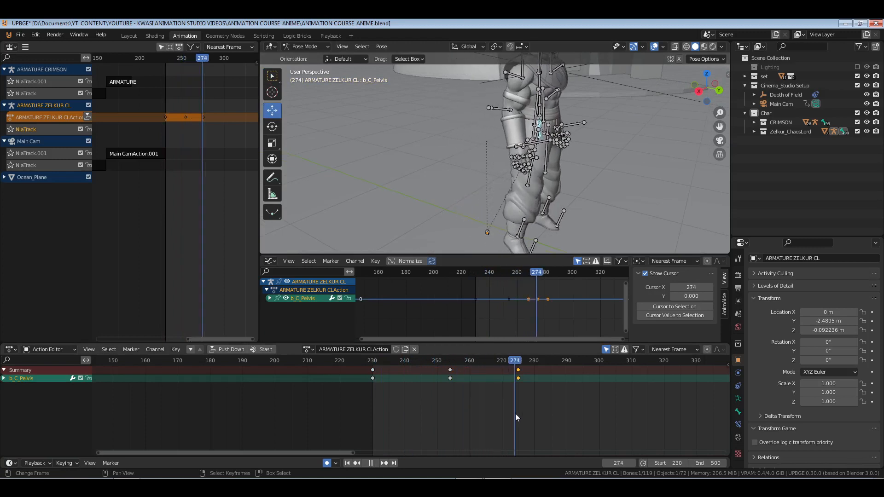
key("space")
left_click(371, 363)
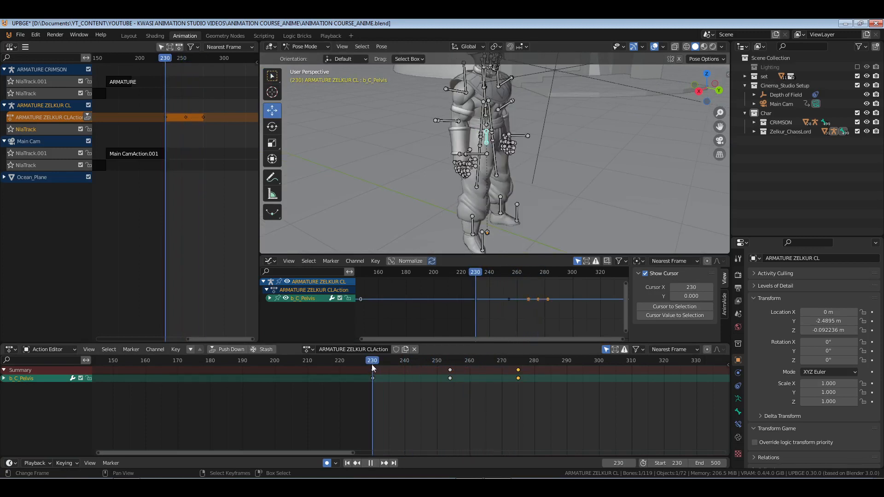
Set the pelvis keyframes at frames 230 and 254 to Vector handles and the one at frame 275 to Free.
left_click_drag(410, 367, 456, 391)
key("v")
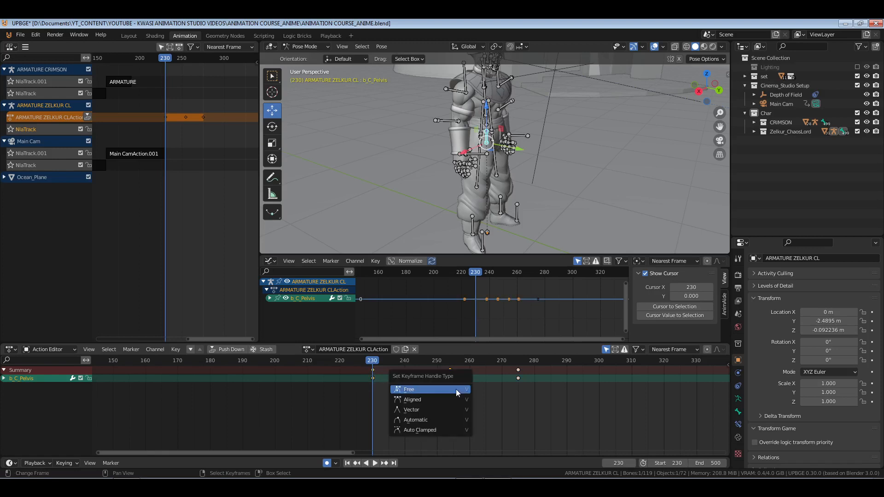
left_click(444, 411)
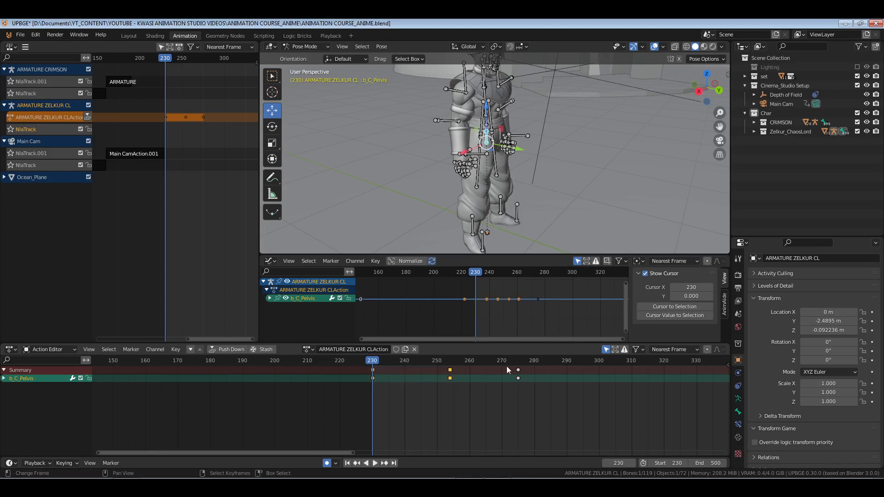
left_click_drag(510, 359, 532, 410)
key("v")
left_click(524, 372)
Reshape the pelvis movement curve in the Graph Editor by lowering and lengthening the incoming handle at frame 275.
key("Left")
key("Left")
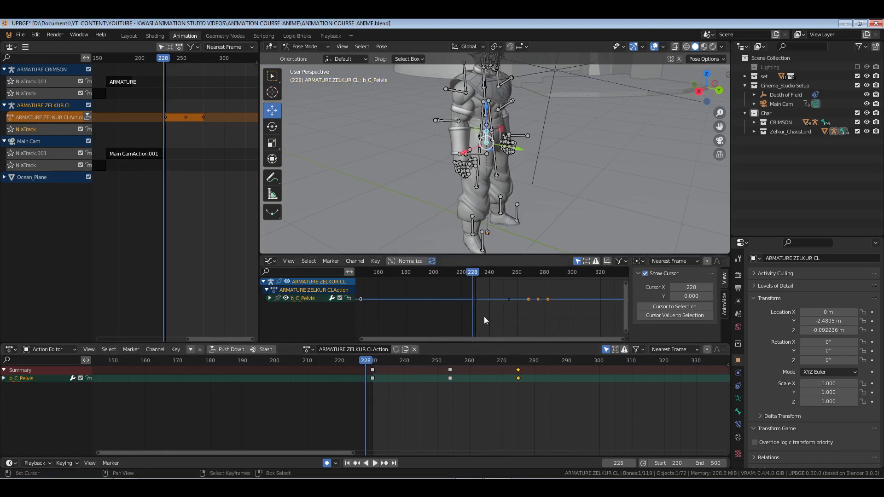
left_click(516, 313)
key("Home")
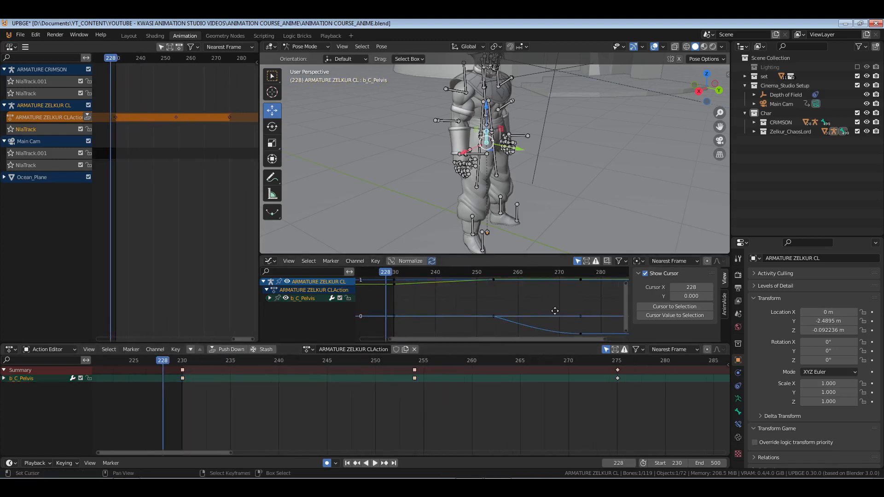
left_click(532, 320)
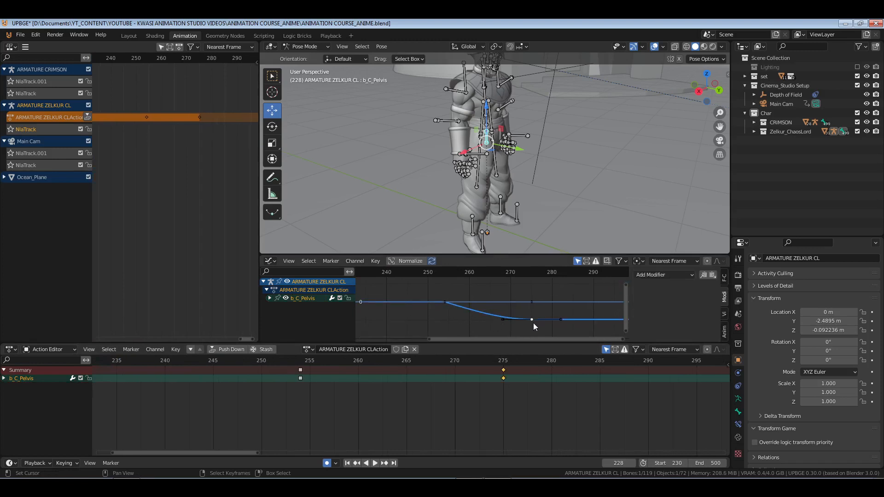
left_click(505, 320)
key("g")
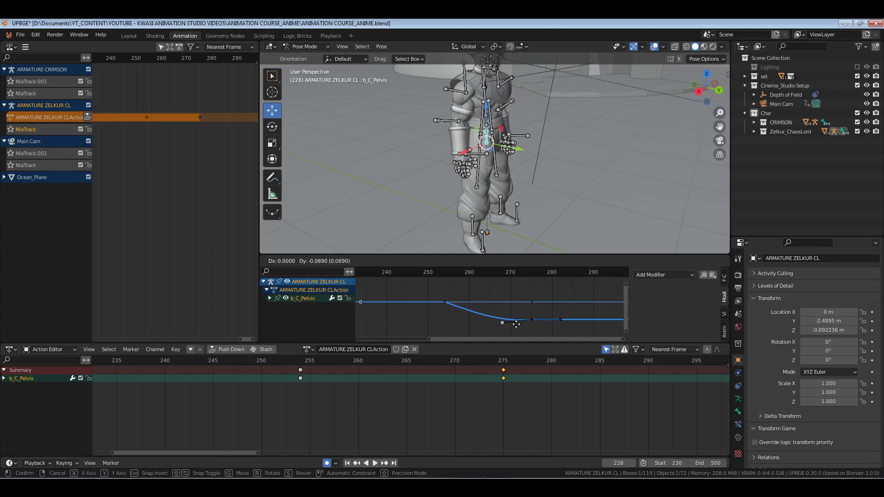
left_click(512, 323)
left_click(411, 314)
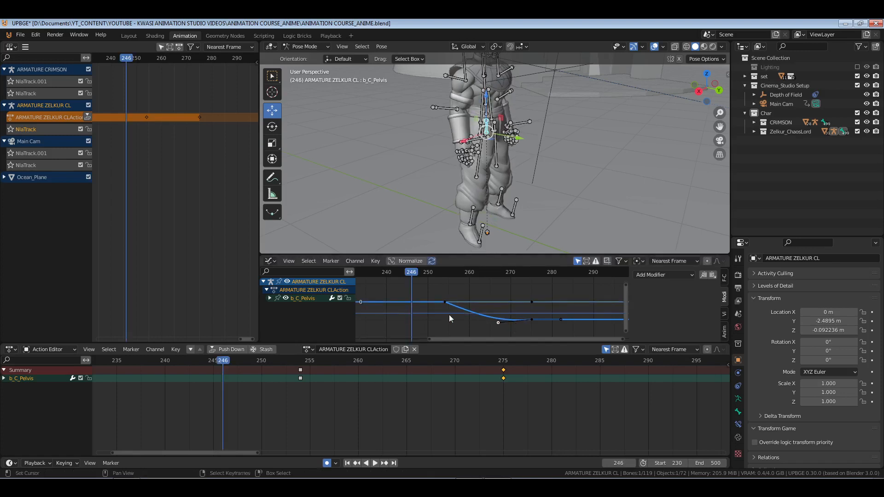
middle_click_drag(397, 420, 464, 423, "ctrl")
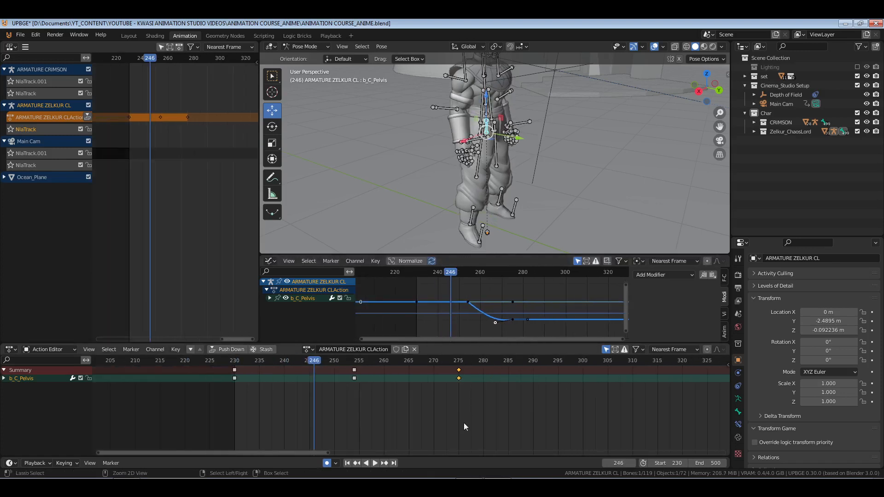
Save the project, deselect all bones and play the animation from frame 230 to check the movement from the side.
left_click(237, 416)
key("ctrl+s")
middle_click_drag(454, 178, 516, 183)
key("alt+a")
key("space")
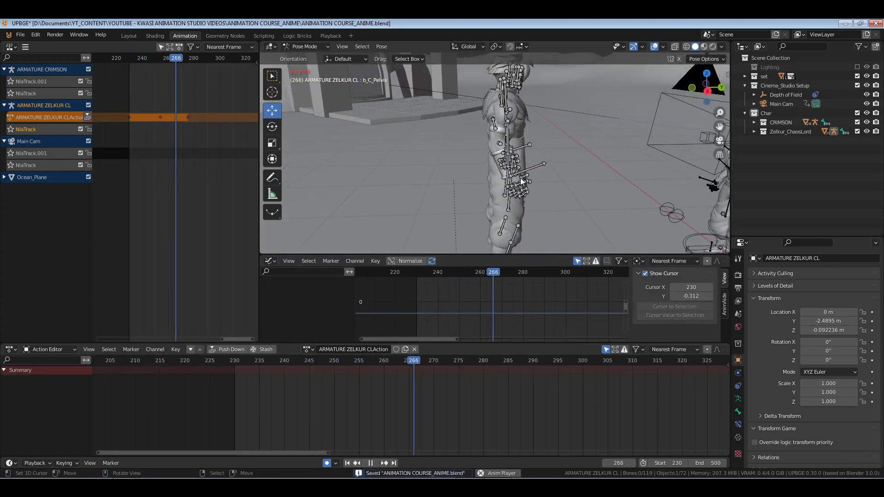
key("space")
left_click(373, 405)
left_click(488, 272)
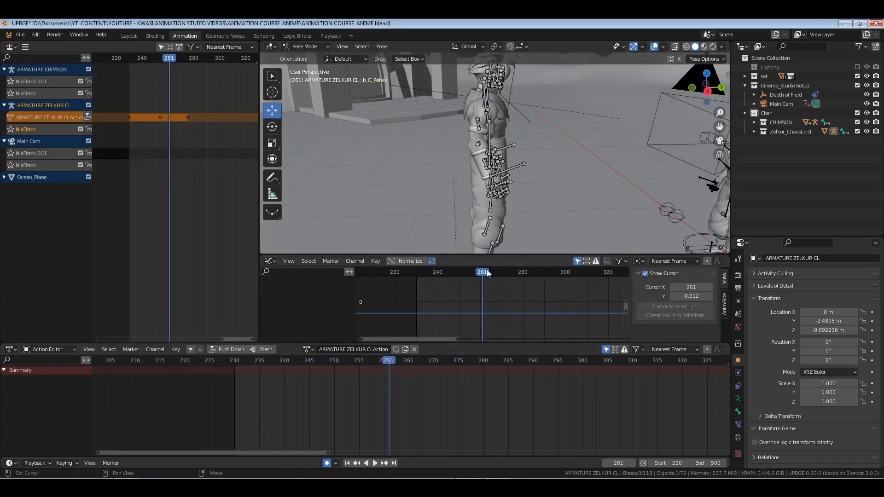
Move the pelvis bone's keyframe from frame 275 to frame 300 and play the animation to check the slower movement.
middle_click_drag(515, 239, 495, 159)
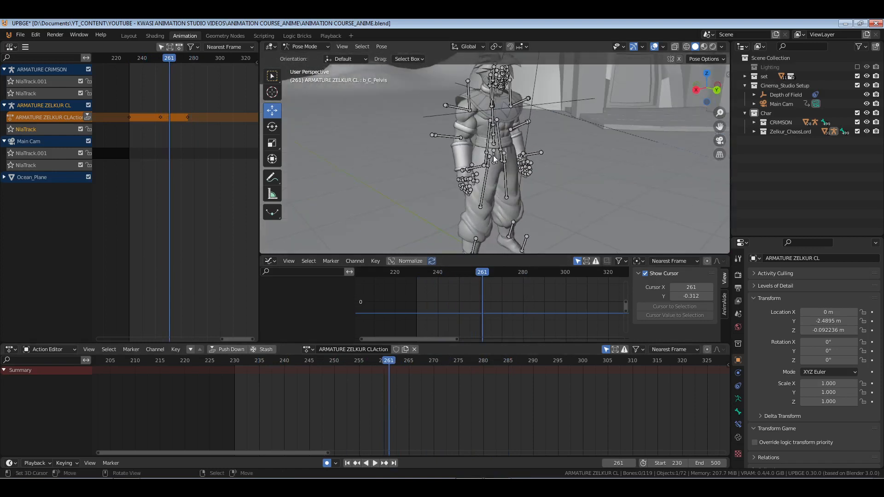
left_click(494, 155)
left_click_drag(449, 361, 502, 411)
key("g")
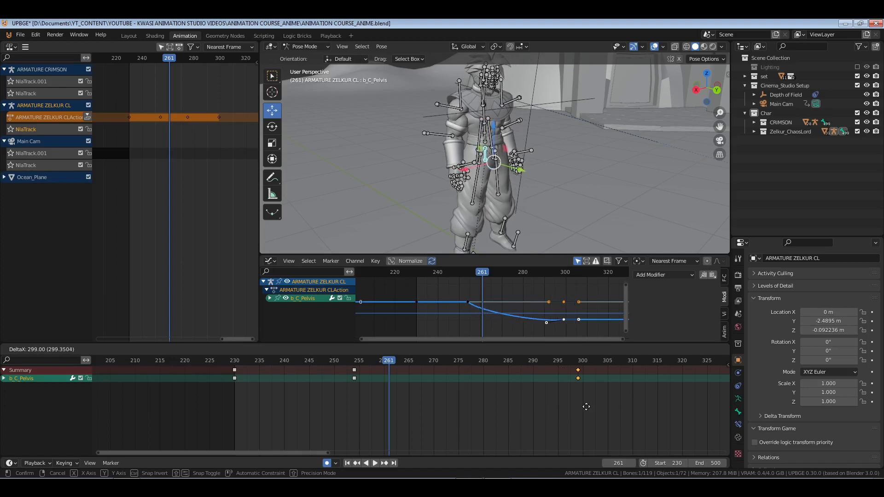
left_click(589, 407)
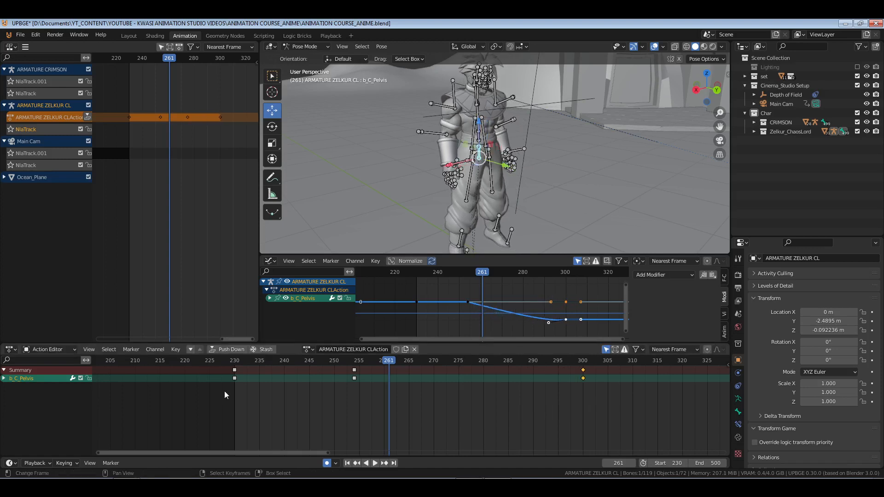
key("shift+Left")
key("space")
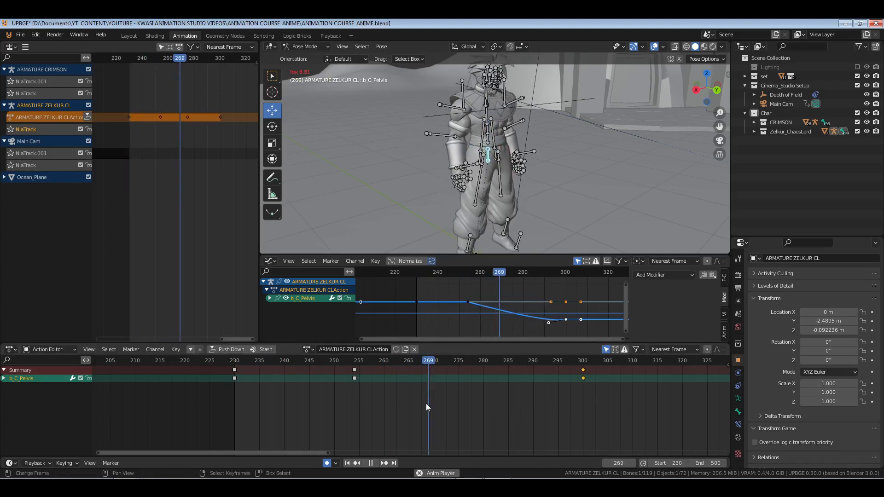
key("space")
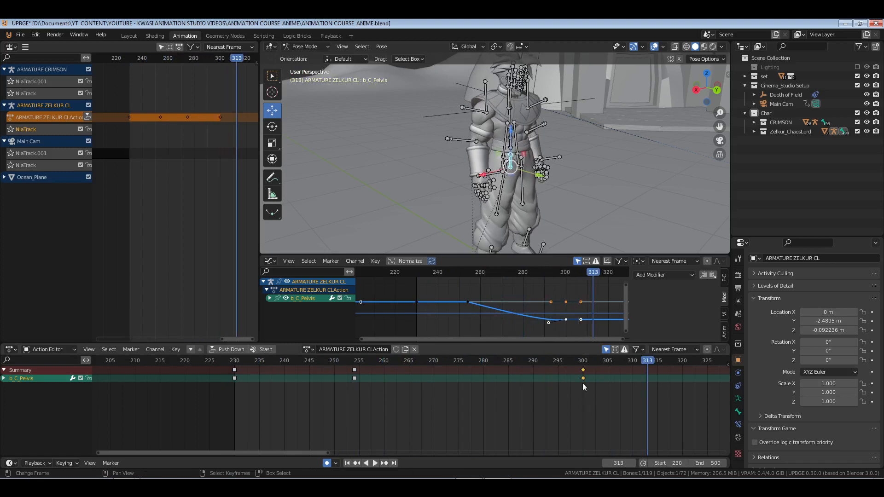
Lengthen the incoming handle of the pelvis curve at frame 300 along the time axis and play the result.
left_click(583, 383)
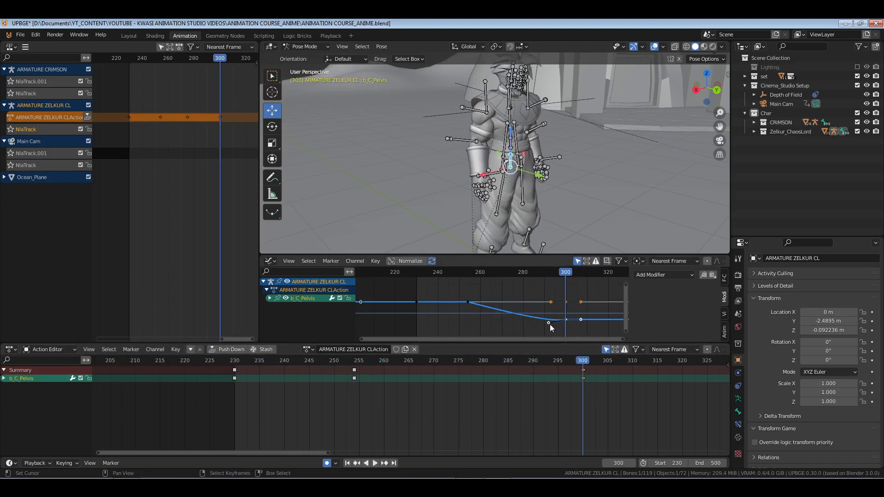
key("g")
key("x")
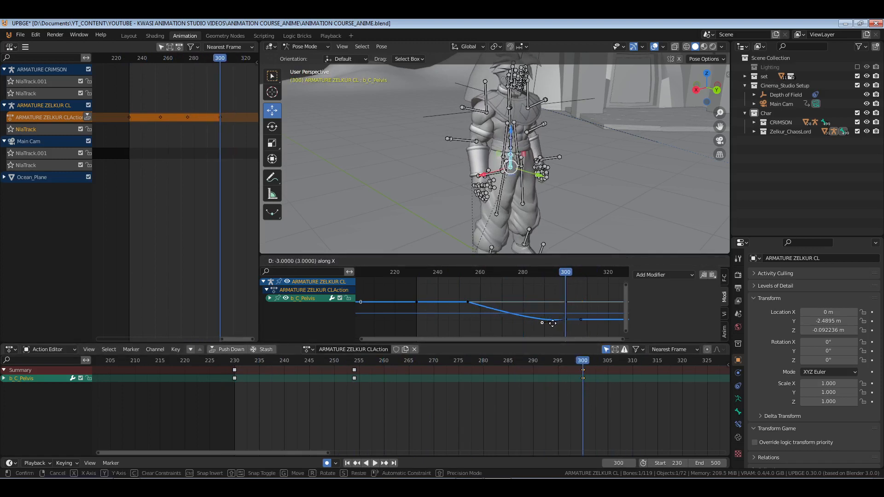
left_click(543, 323)
key("space")
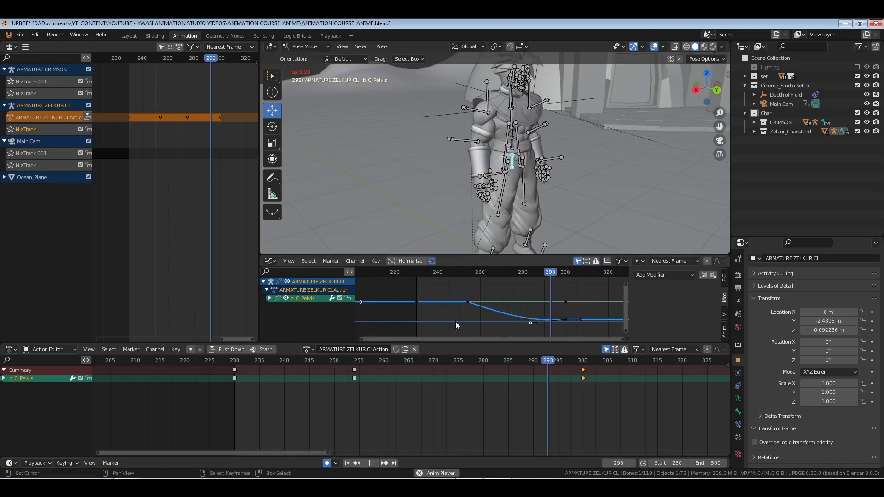
key("space")
Save the project and replay the pelvis movement from frame 229 in a side view showing both characters.
left_click_drag(542, 402, 582, 403)
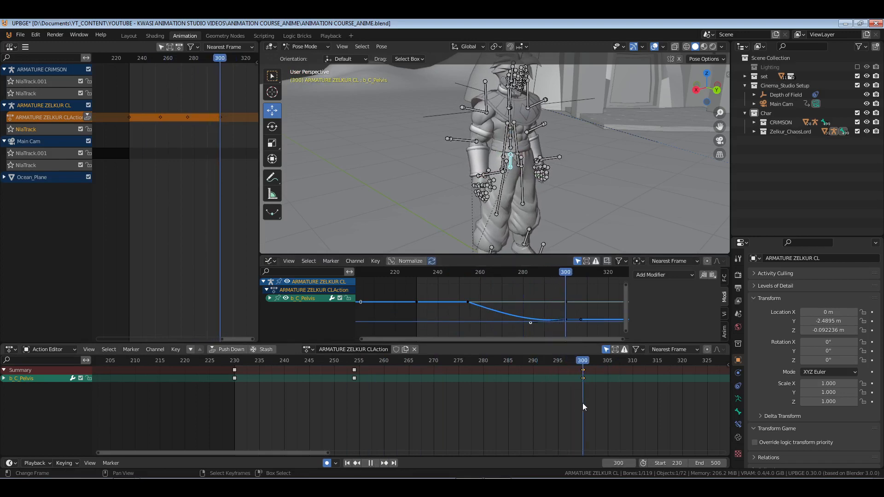
left_click(229, 397)
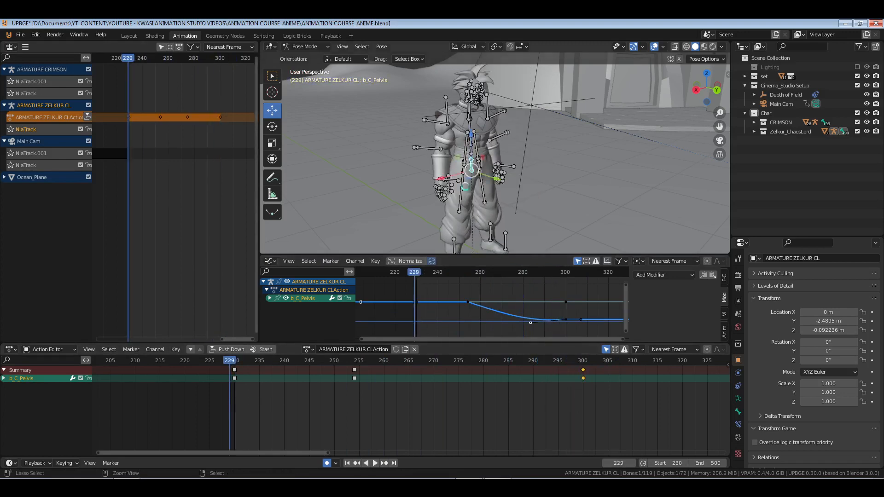
key("ctrl+s")
middle_click_drag(507, 193, 504, 174)
key("space")
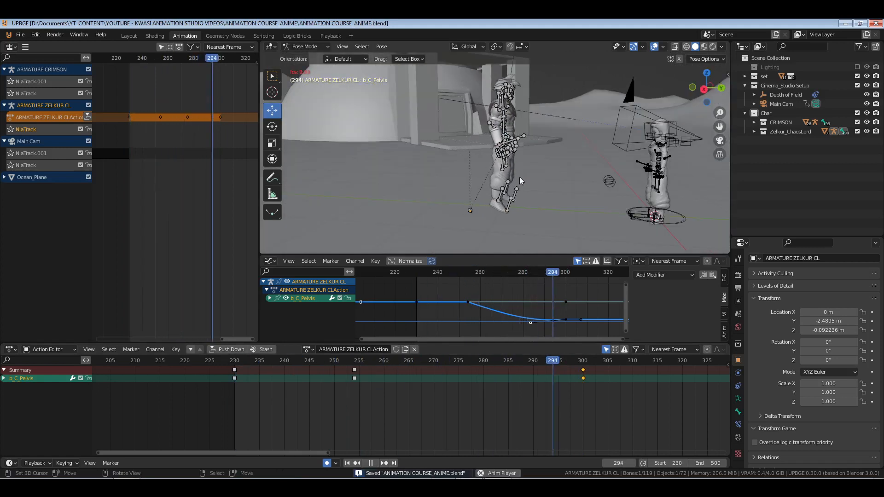
key("space")
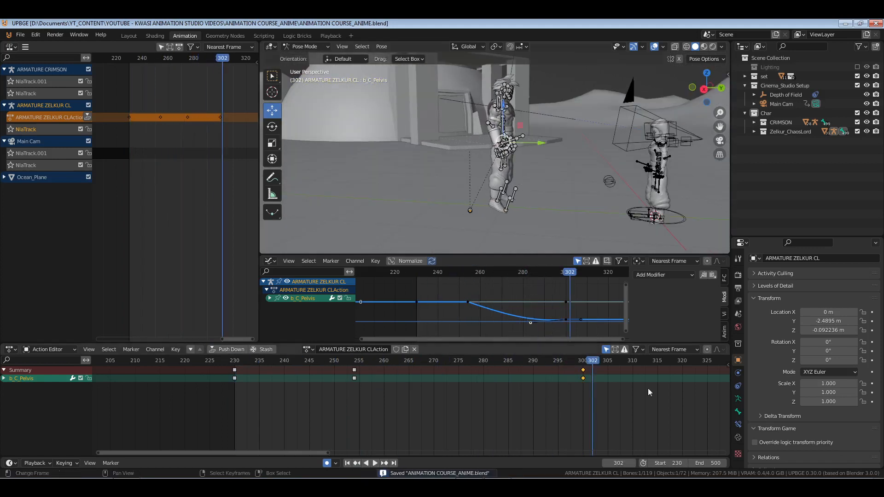
Move only the pelvis bone farther forward along the Y axis at frame 300, toward the other character.
left_click(584, 384)
key("a")
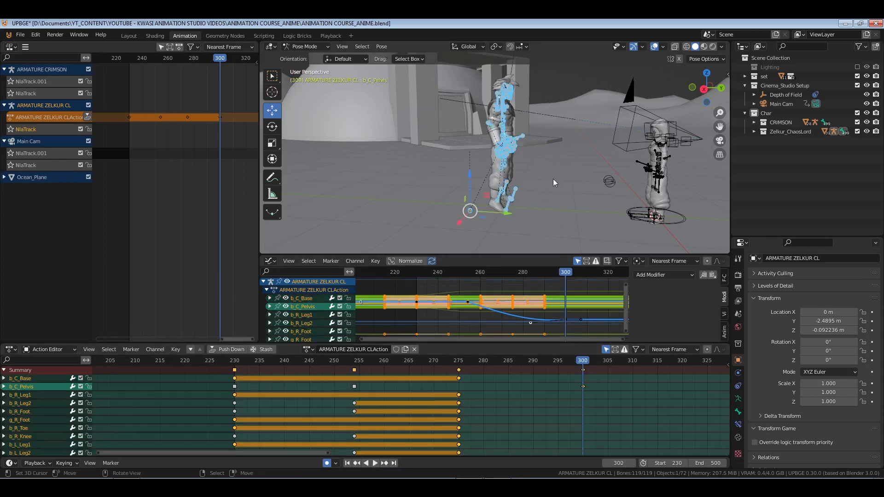
key("a")
middle_click_drag(554, 179, 545, 198)
scroll(509, 155, "up", 4)
right_click(507, 131)
scroll(546, 176, "down", 5)
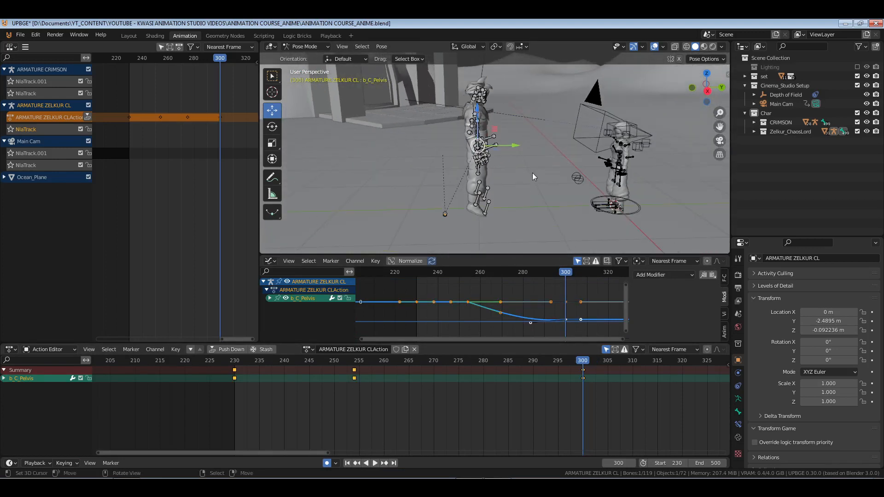
left_click_drag(515, 146, 553, 144)
middle_click_drag(567, 162, 530, 225)
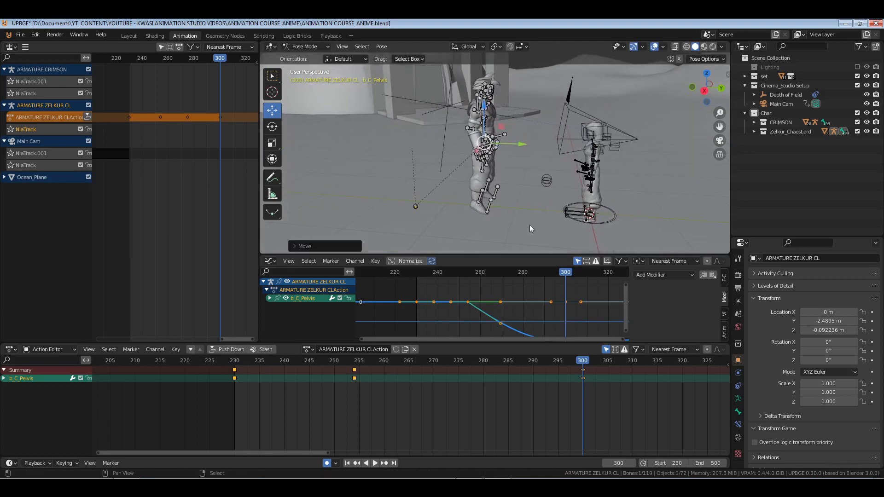
Select the head bone at frame 265 and save the project.
left_click(410, 393)
middle_click_drag(440, 140, 530, 180)
scroll(514, 111, "up", 6)
middle_click_drag(529, 179, 569, 122)
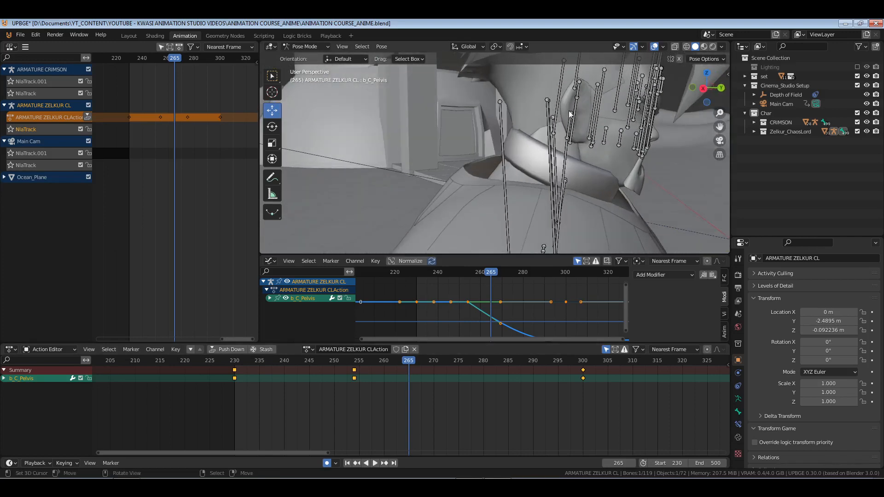
right_click(592, 146)
scroll(592, 146, "down", 2)
key("ctrl+s")
middle_click_drag(599, 160, 526, 139, "shift")
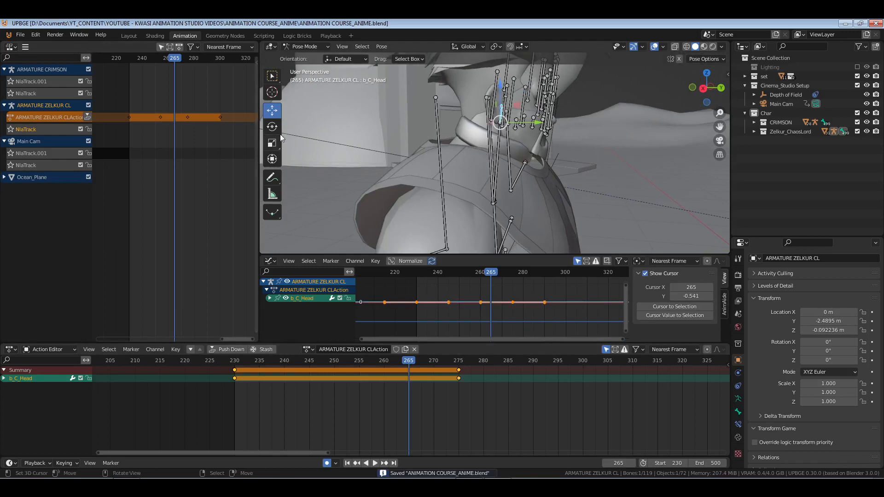
Snap the head bone's keyframe at frame 275 to frame 265, and rotate the head forward at frame 295.
left_click(274, 128)
scroll(522, 169, "down", 10)
middle_click_drag(584, 196, 521, 168)
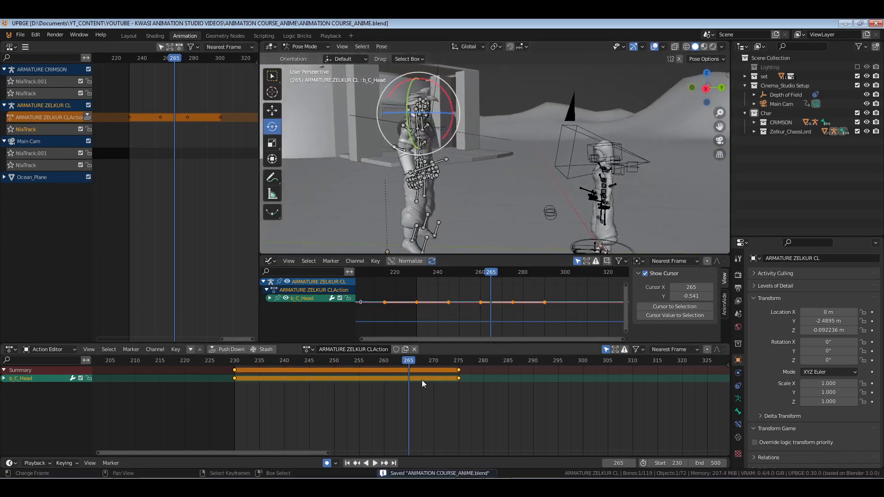
right_click(459, 379)
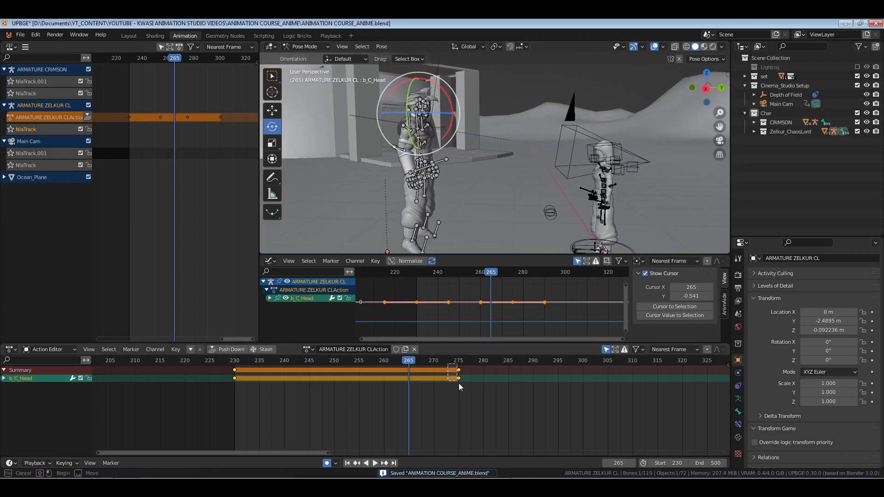
key("shift+s")
left_click(457, 396)
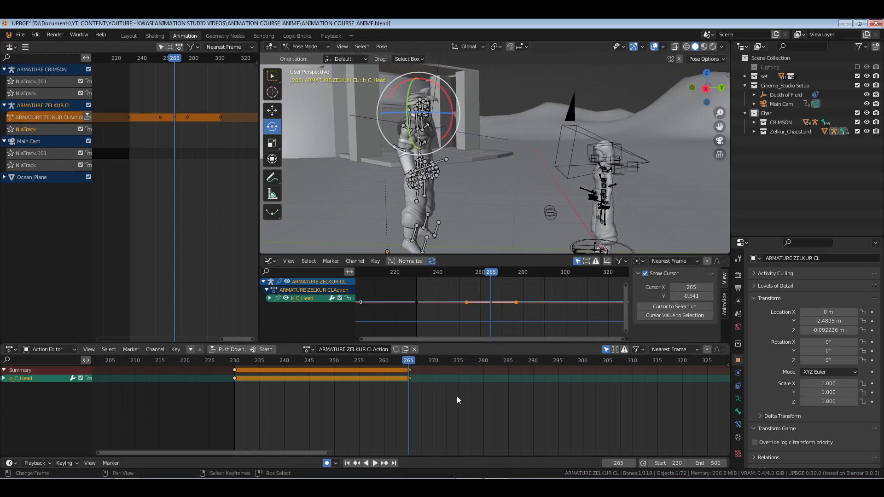
left_click(559, 374)
left_click_drag(503, 95, 508, 103)
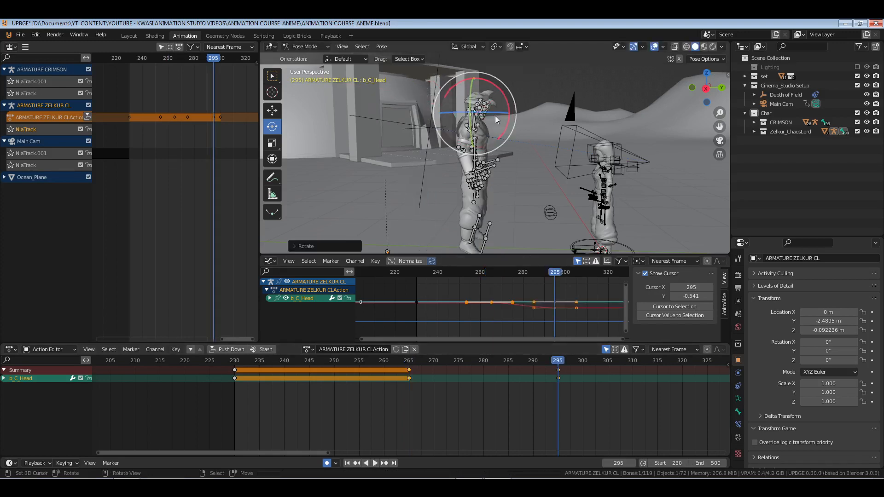
Move the neck bone's keyframe from frame 275 to frame 265, and rotate the neck slightly forward at frame 295.
key("KP_Decimal")
scroll(496, 115, "down", 8)
middle_click_drag(512, 201, 501, 169, "shift")
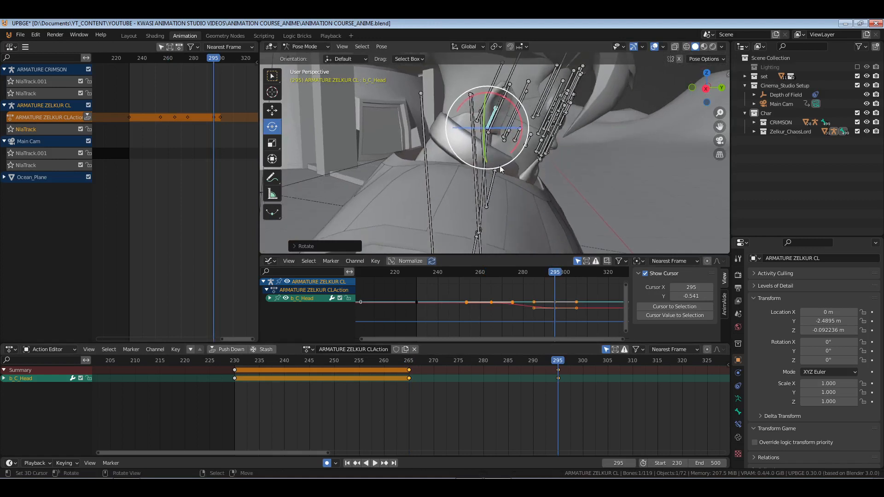
left_click(482, 189)
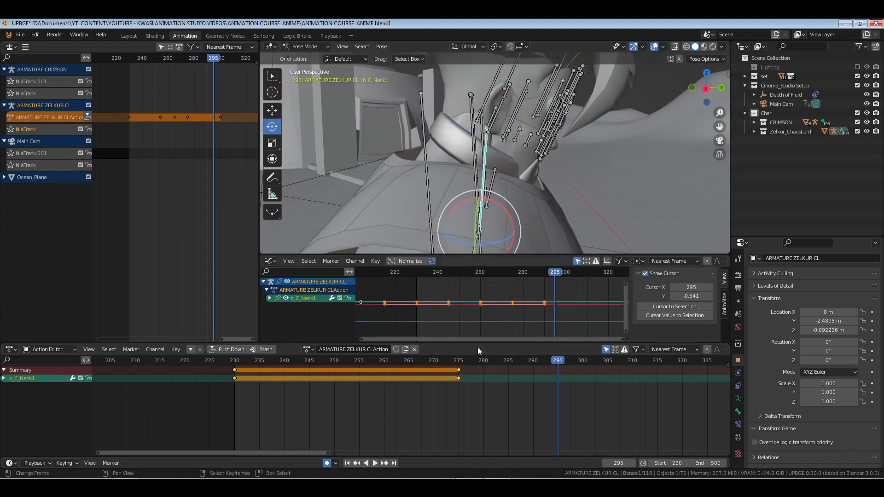
left_click_drag(444, 363, 468, 397)
key("g")
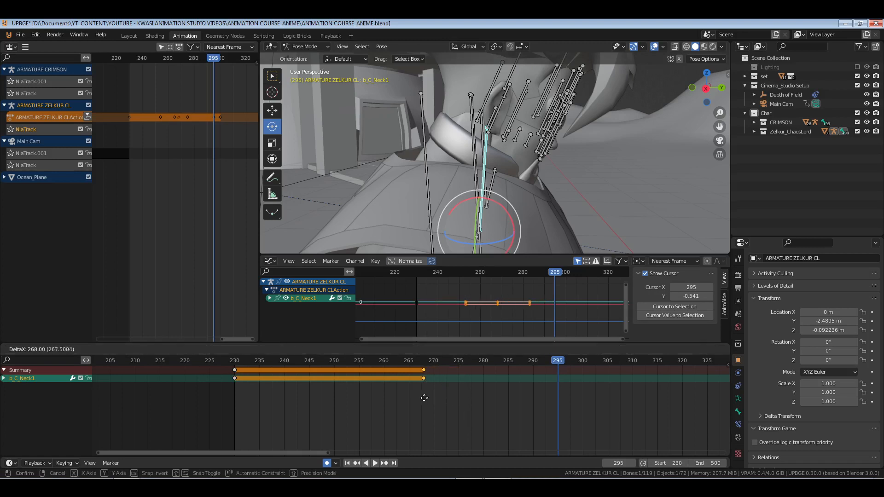
left_click(419, 398)
left_click_drag(512, 235, 495, 121)
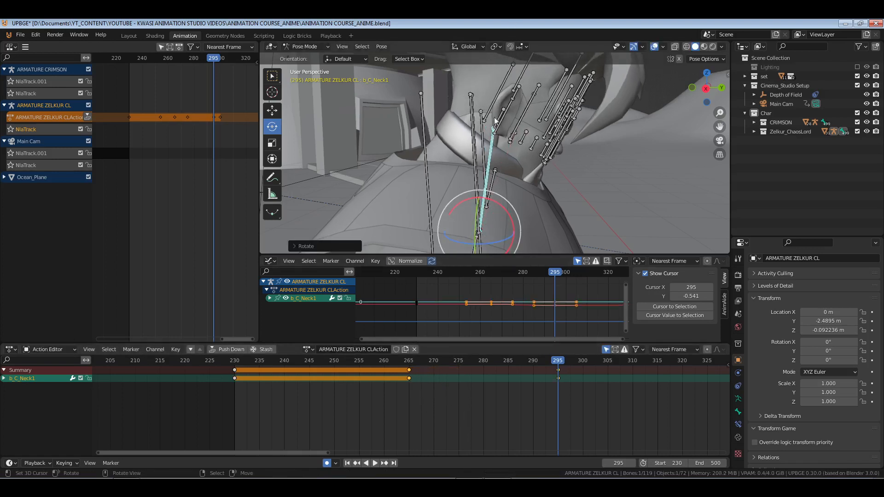
Rotate the head bone slightly back at frame 295 to compensate for the neck's tilt.
left_click(505, 111)
key("r")
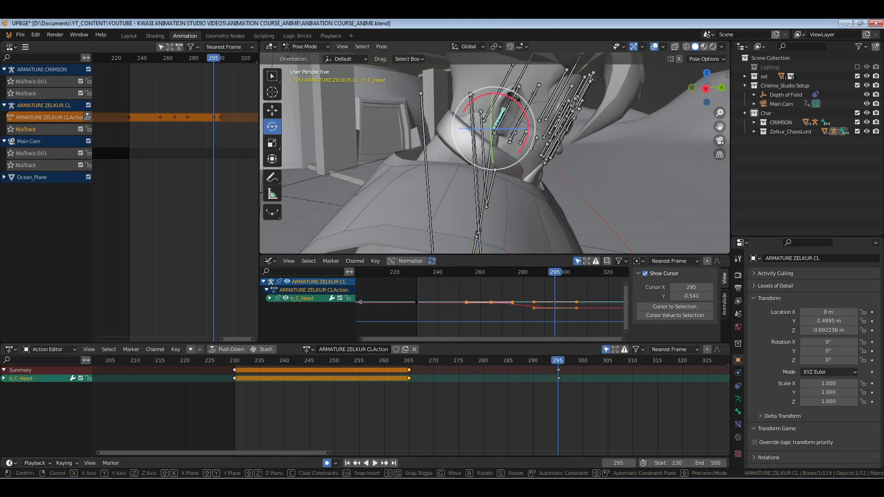
left_click(507, 107)
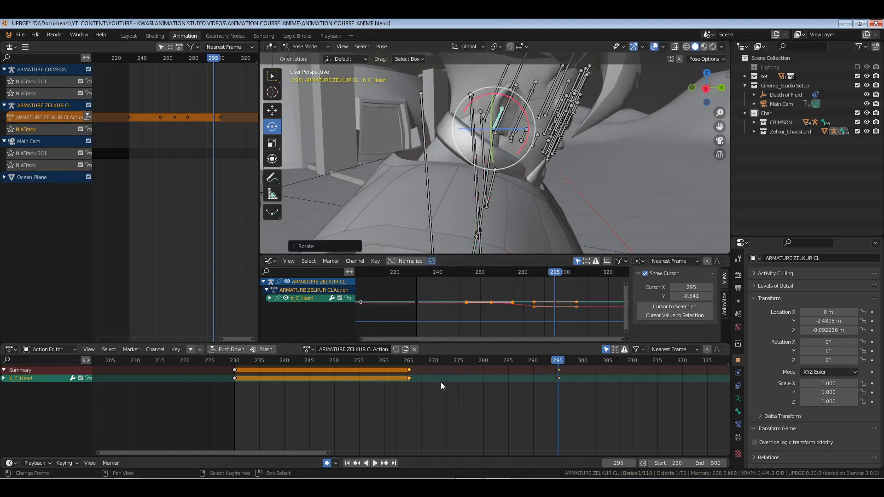
Return to frame 230, frame both characters in the view, save the project and hide the viewport overlays.
left_click(231, 394)
right_click(239, 397)
left_click(235, 398)
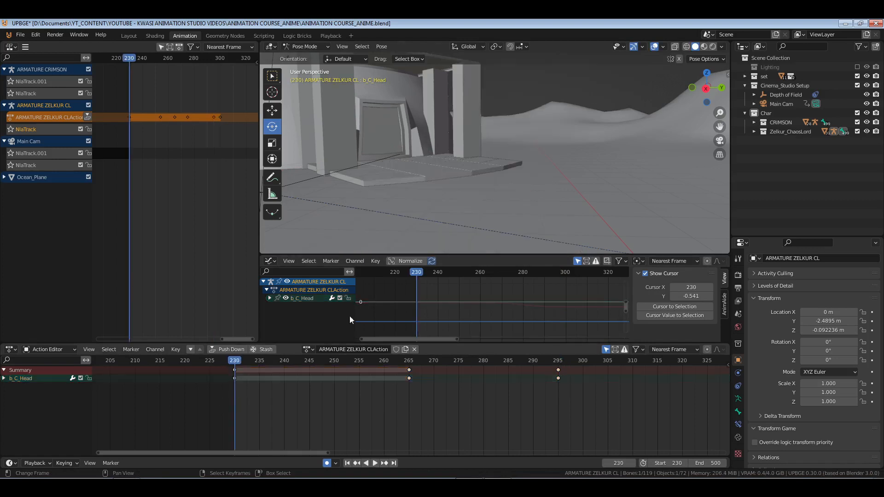
scroll(476, 179, "down", 8)
middle_click_drag(477, 179, 518, 173, "shift")
key("ctrl+s")
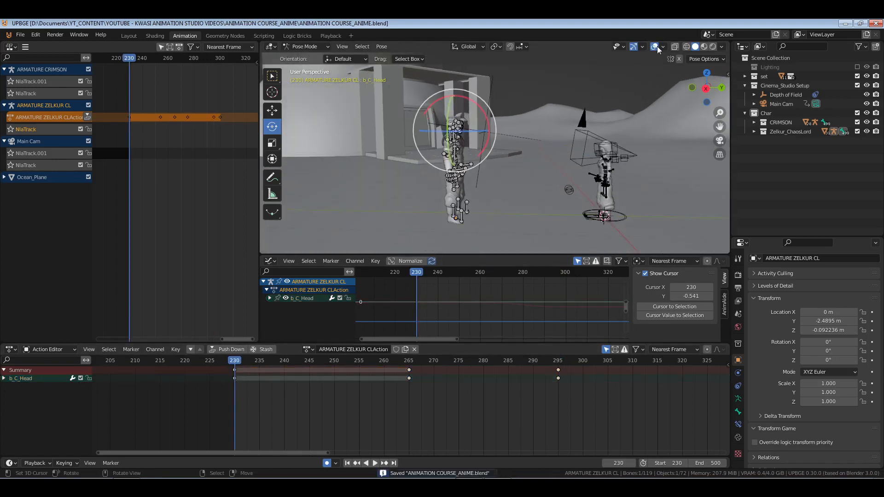
left_click(654, 47)
Play and scrub the animation from frame 230 to check the body, neck and head motion.
key("space")
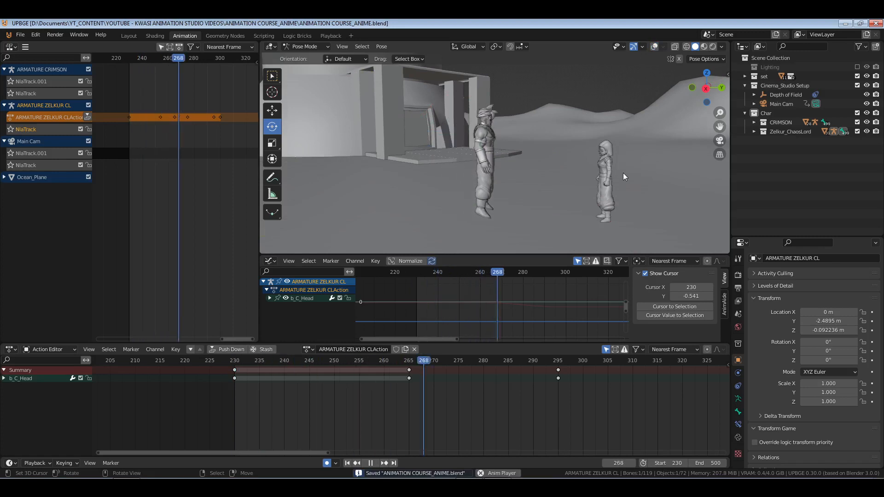
left_click_drag(408, 400, 498, 419)
key("space")
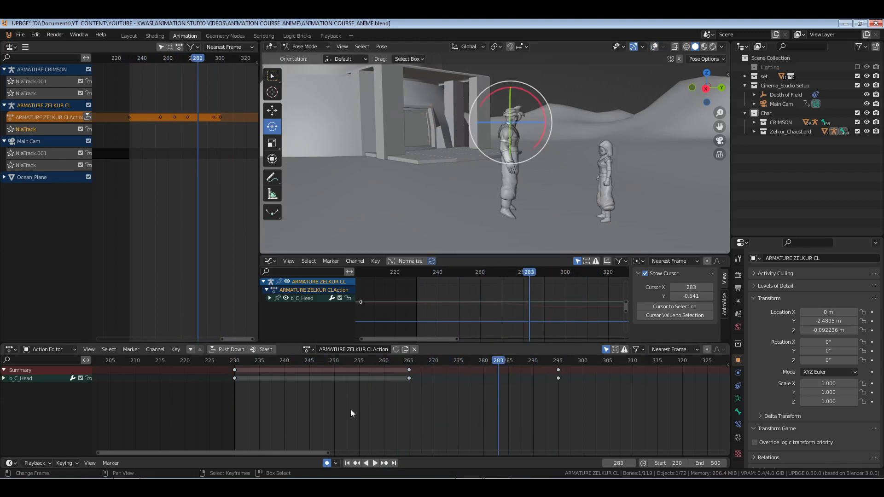
left_click(235, 405)
key("space")
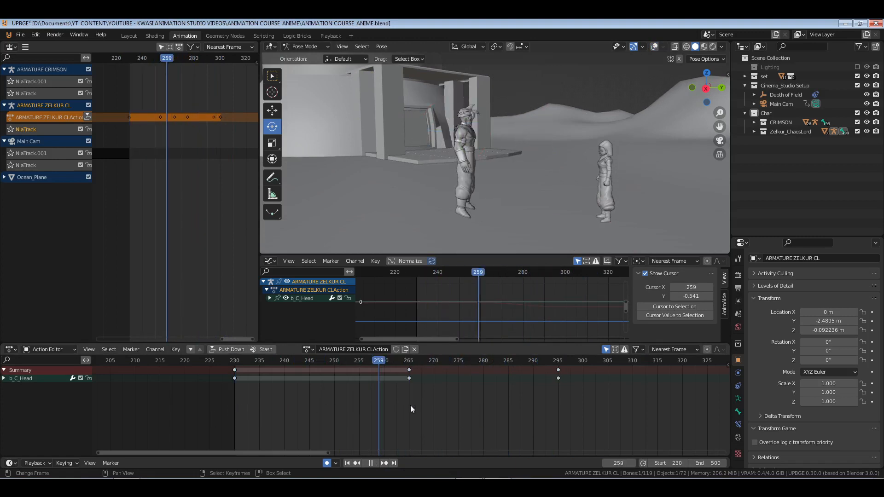
left_click_drag(536, 405, 413, 401)
key("space")
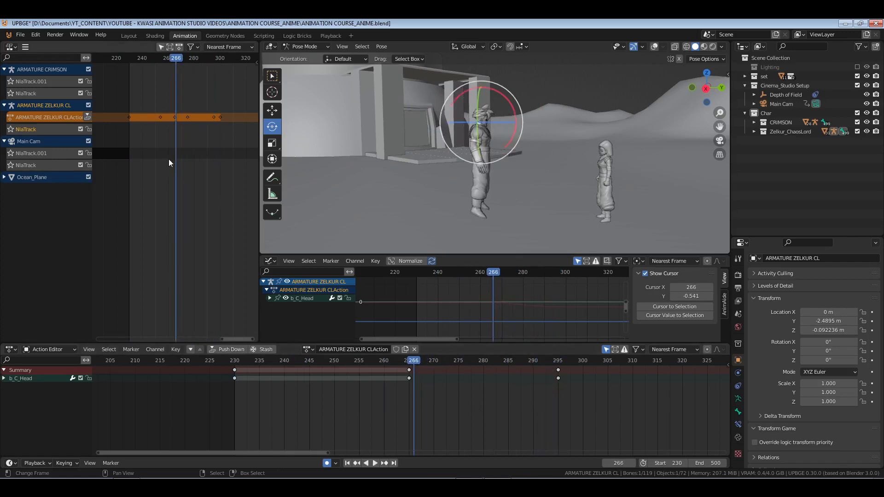
Go 20 frames past the keyframe at 295, to frame 315, and show the viewport overlays with Zelkur's torso in view.
left_click(560, 382)
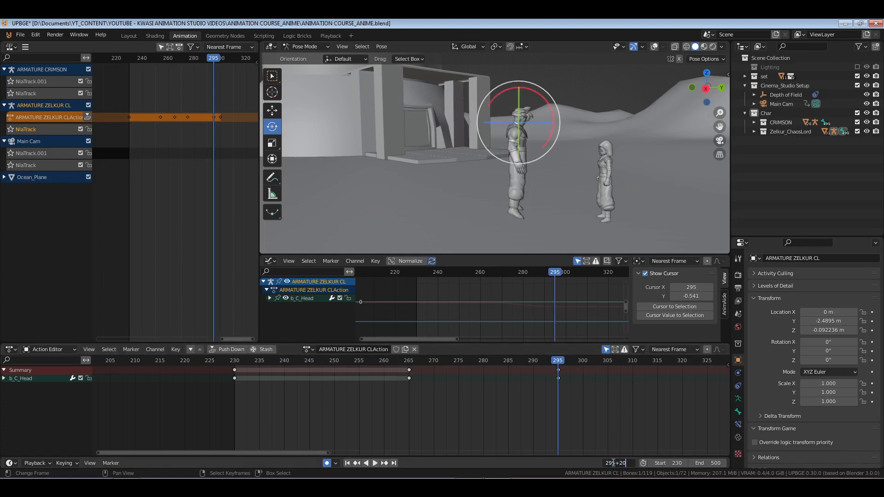
key("Return")
middle_click_drag(576, 142, 607, 60)
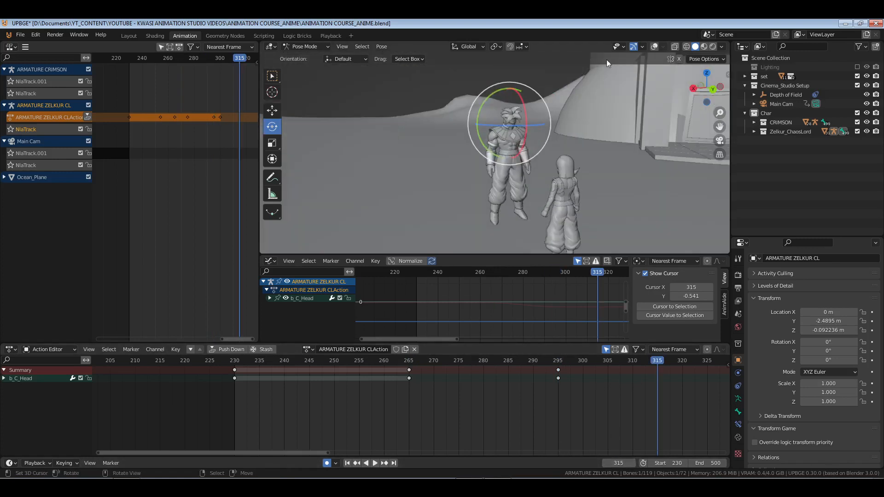
left_click(655, 47)
scroll(581, 135, "up", 5)
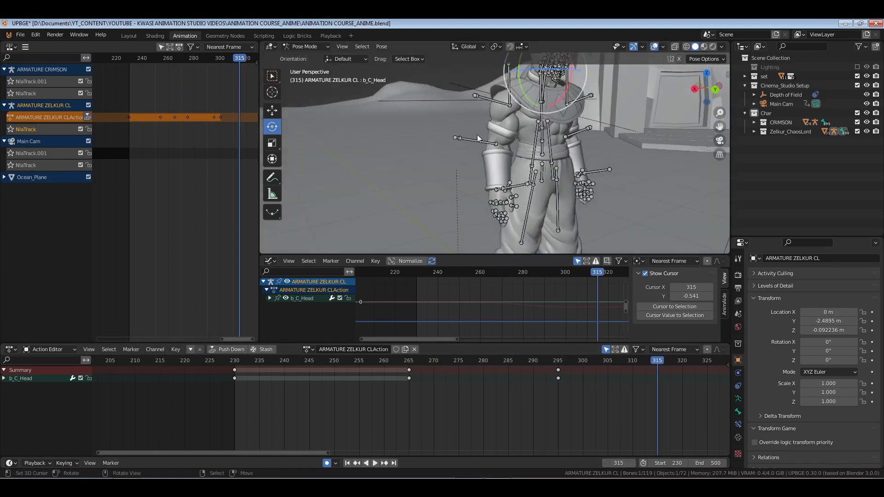
Select Arm1, Arm2, Elbow and ArmHelper bones on both of Zelkur's arms, starting from an empty selection.
key("alt+a")
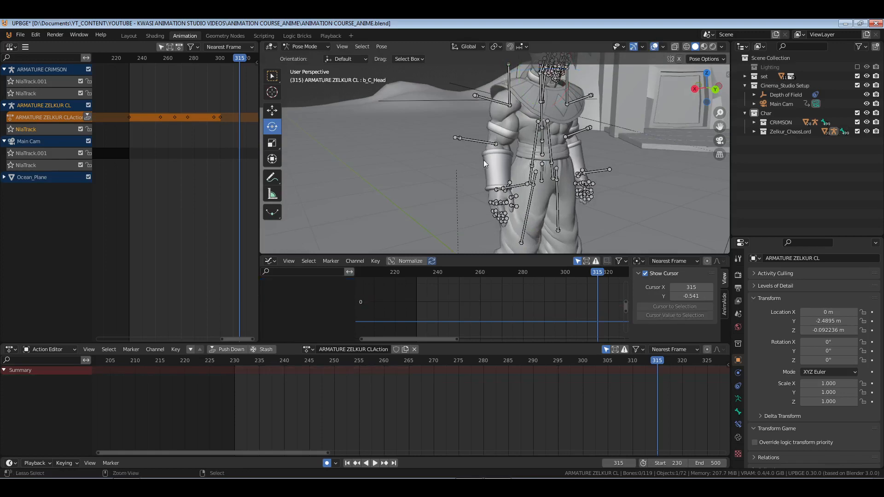
key("b")
left_click_drag(484, 159, 501, 131)
middle_click_drag(585, 140, 553, 142)
left_click_drag(568, 127, 570, 153, "ctrl")
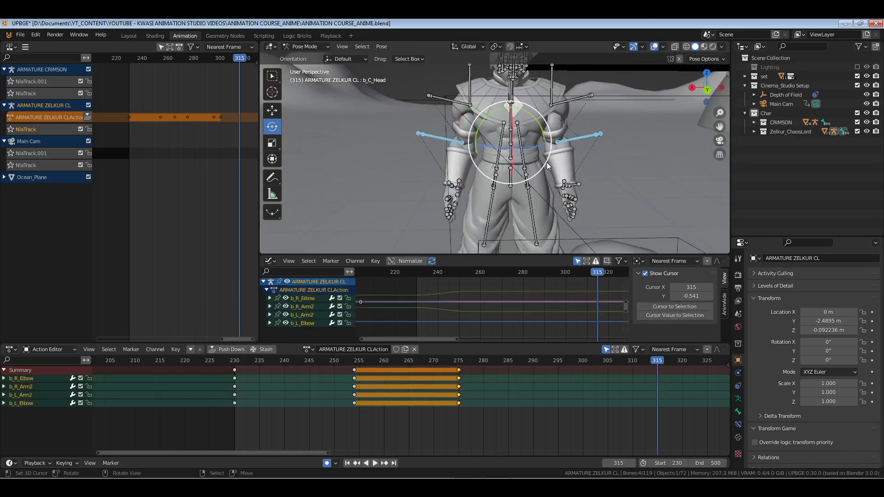
left_click_drag(566, 87, 567, 113, "ctrl")
left_click_drag(466, 105, 420, 106, "ctrl")
middle_click_drag(420, 106, 399, 127)
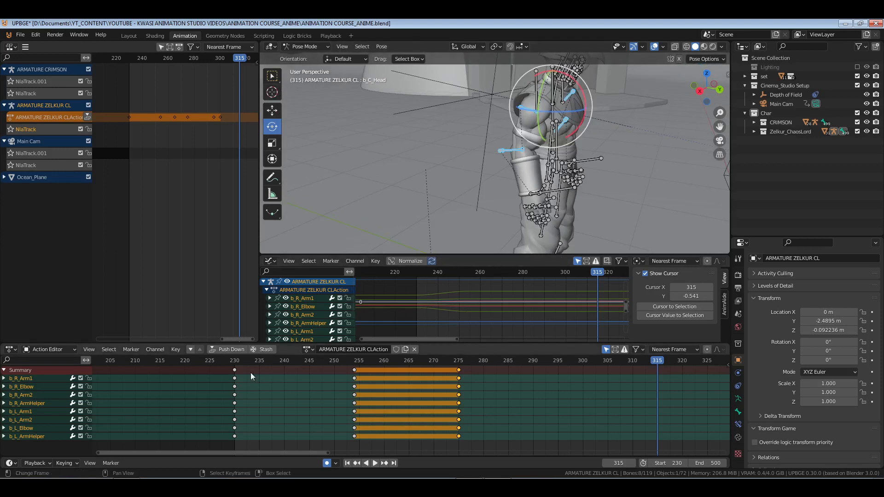
Duplicate the arm bones' keyframes at frame 275 to frame 295 and save the project.
left_click(235, 370)
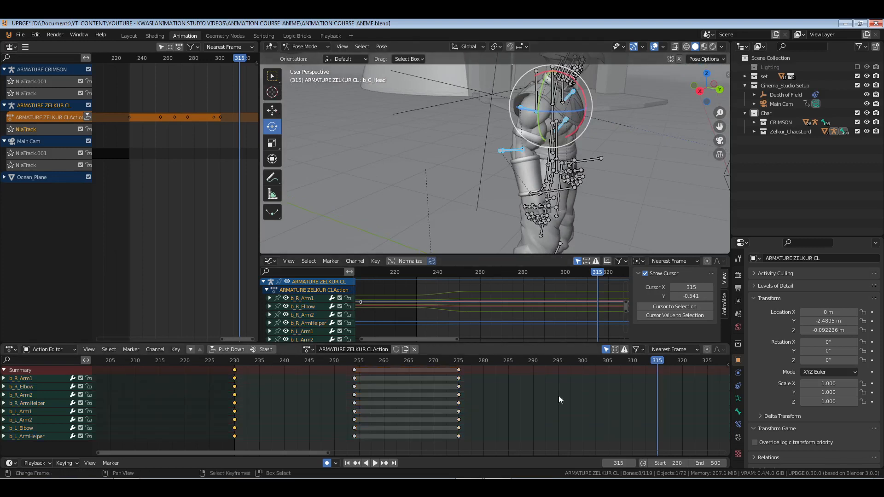
left_click(459, 370)
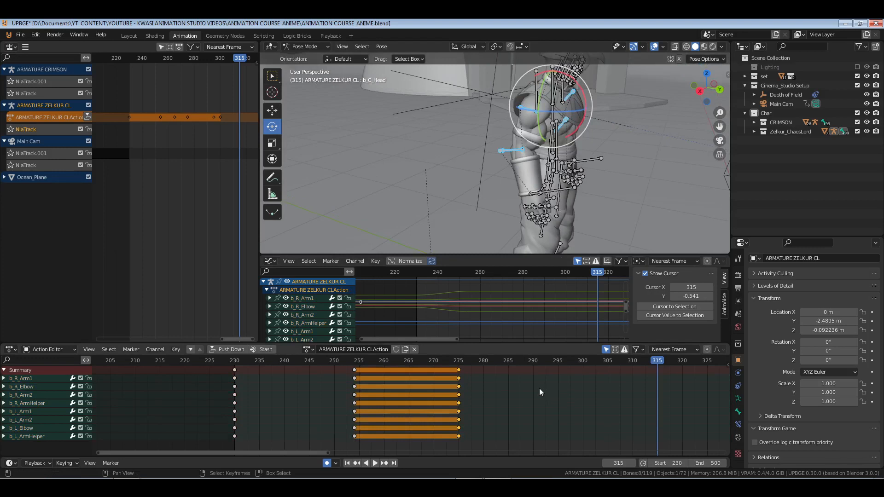
key("shift+d")
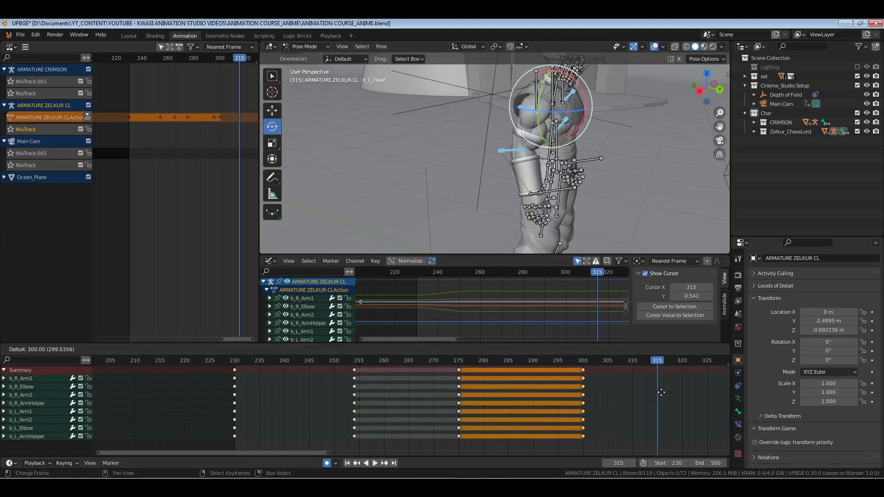
left_click(627, 369)
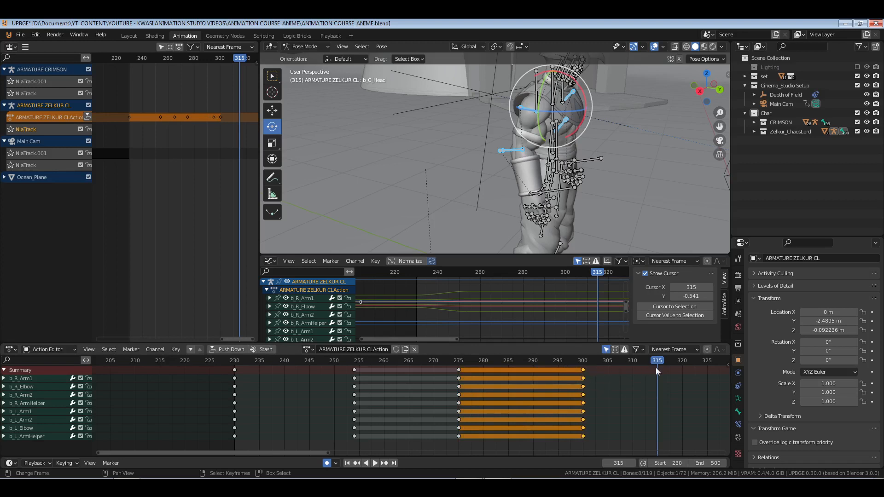
key("g")
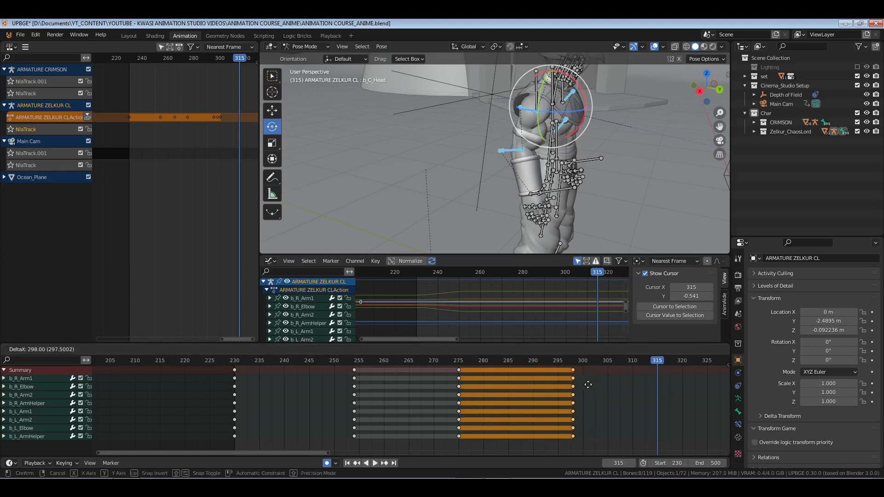
left_click(580, 384)
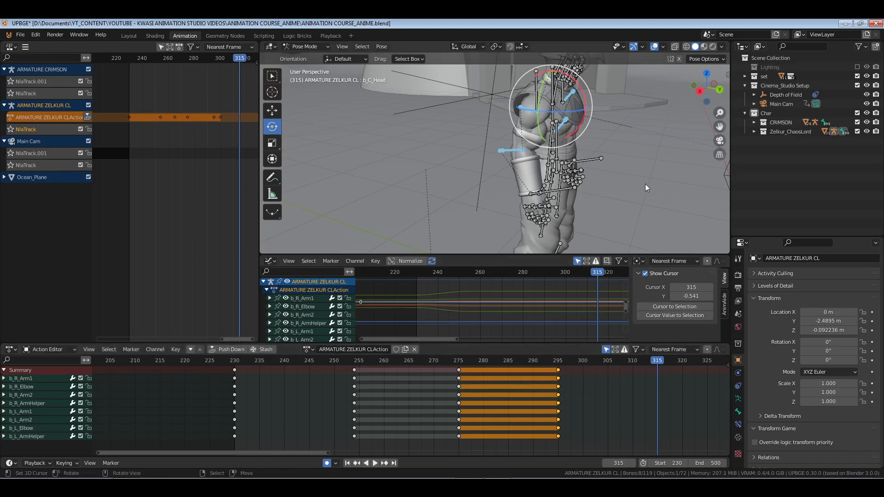
key("ctrl+s")
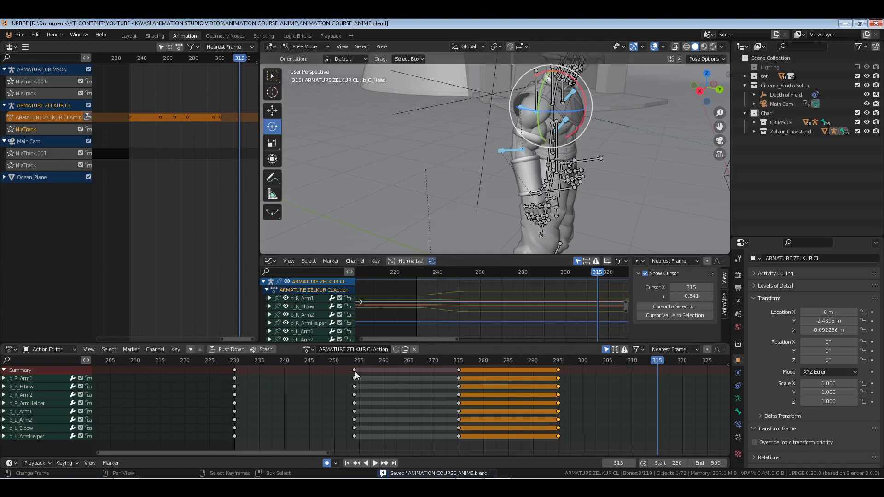
Copy the arm bones' keyframes from frame 230 to frame 315 and save the project.
left_click(235, 372)
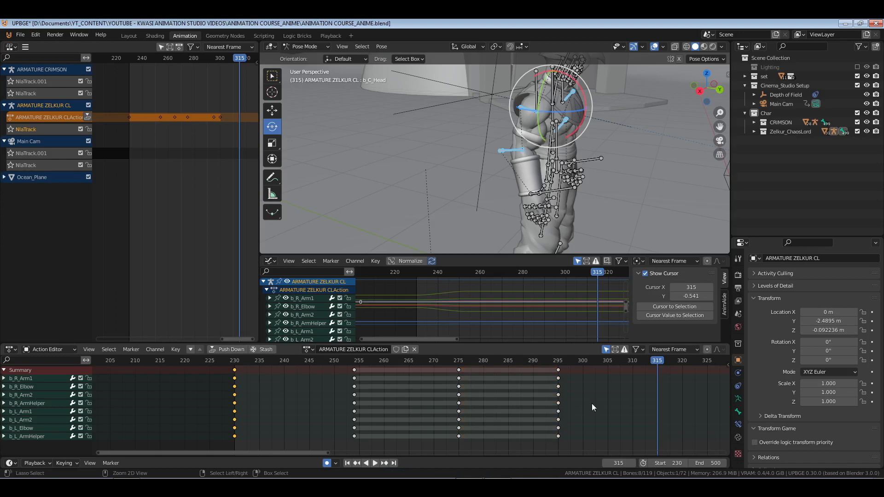
key("ctrl+v")
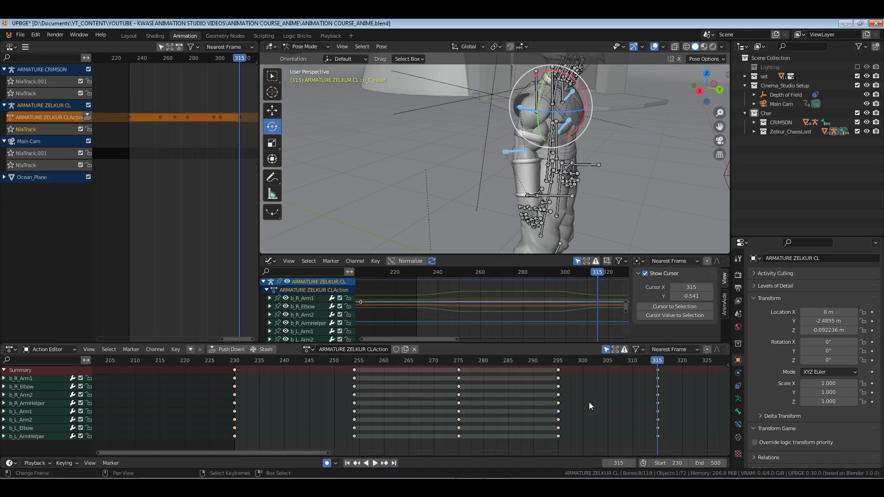
left_click(449, 361)
scroll(537, 170, "down", 3)
key("ctrl+s")
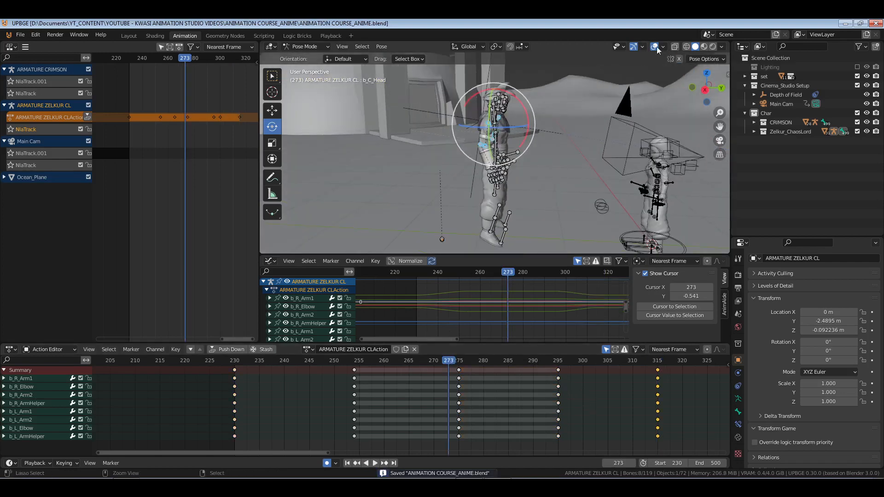
Hide the viewport overlays and play the animation up to and around frame 295 to check the arm motion.
left_click(654, 47)
key("space")
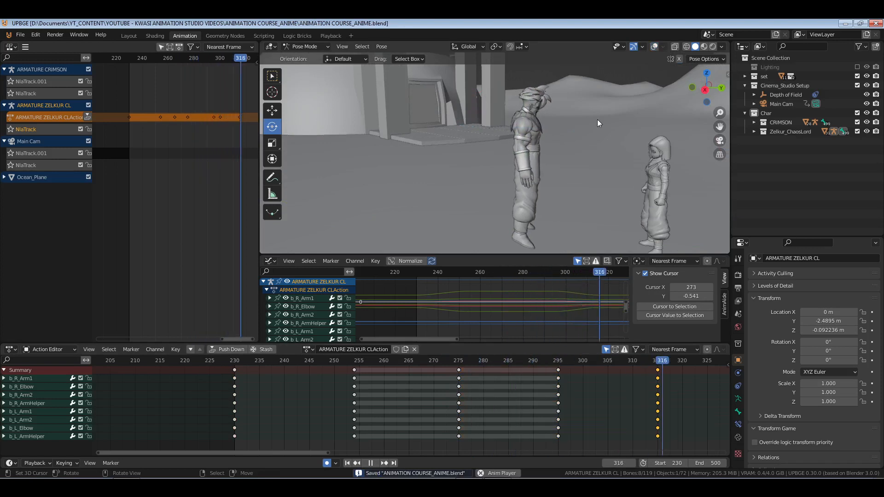
key("space")
left_click(552, 364)
key("space")
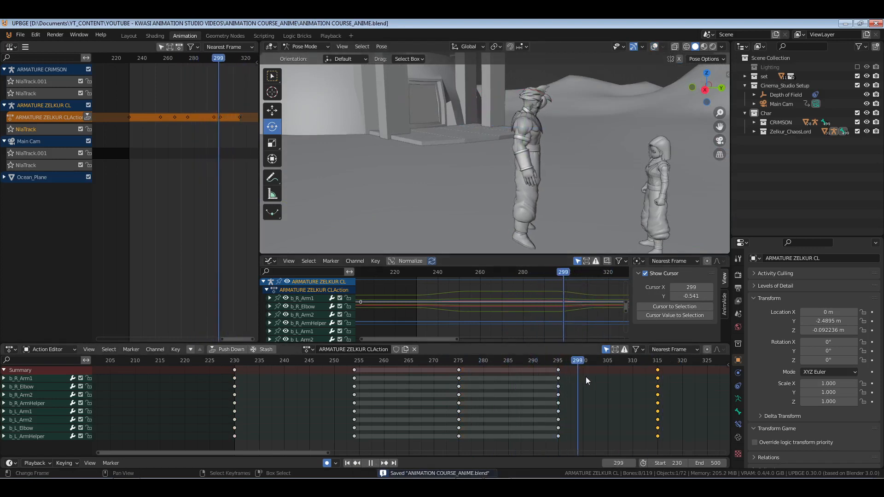
key("space")
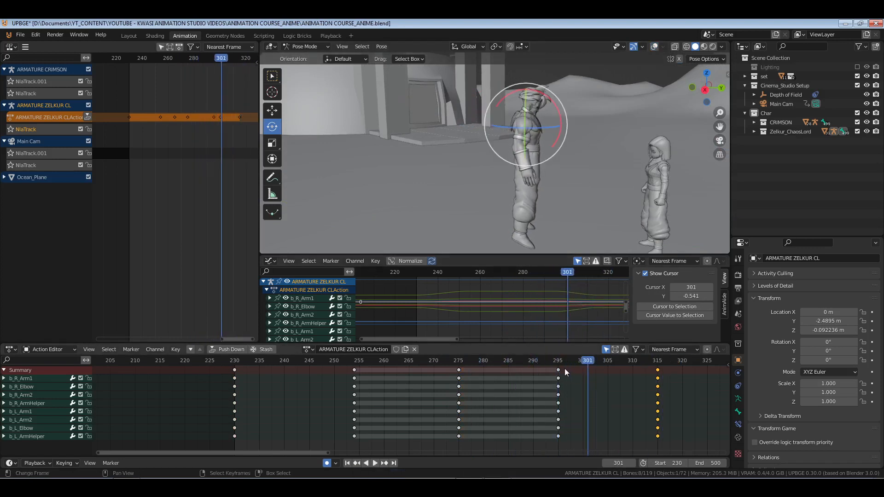
Move the arm keyframes at frames 295 and 315 together to frames 288 and 308, and play the result.
left_click(559, 370, "shift")
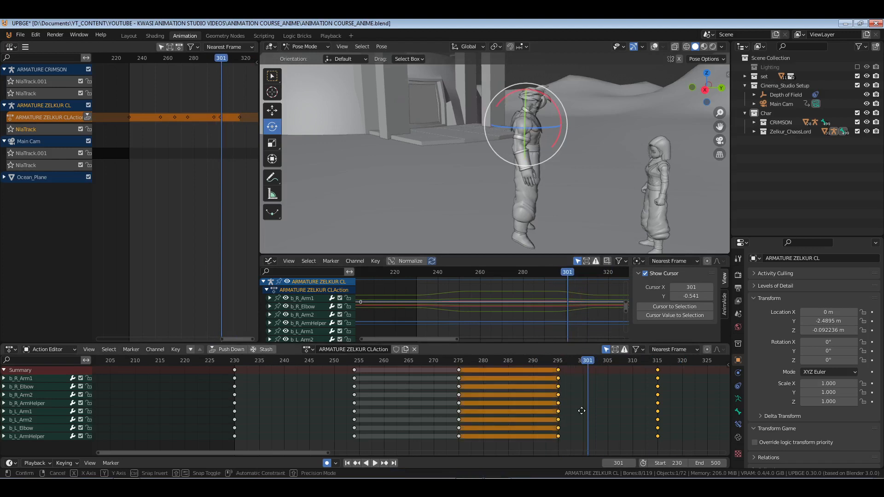
key("g")
left_click(545, 409)
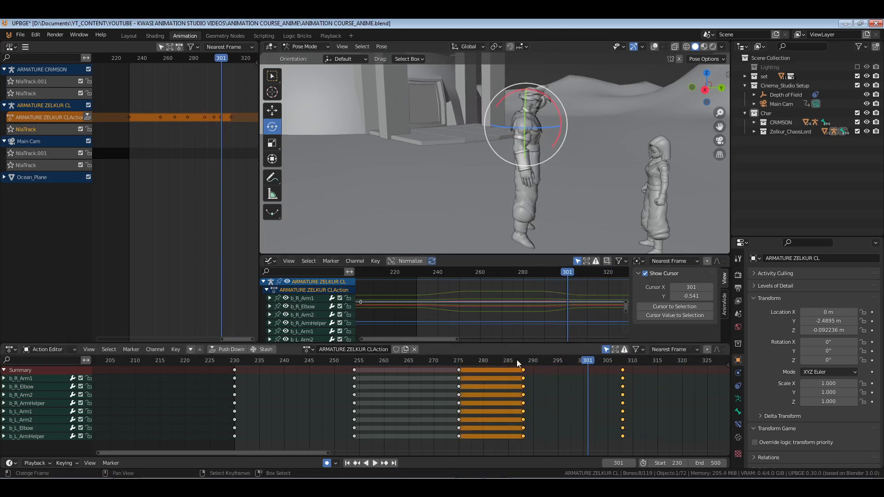
left_click(509, 363)
key("space")
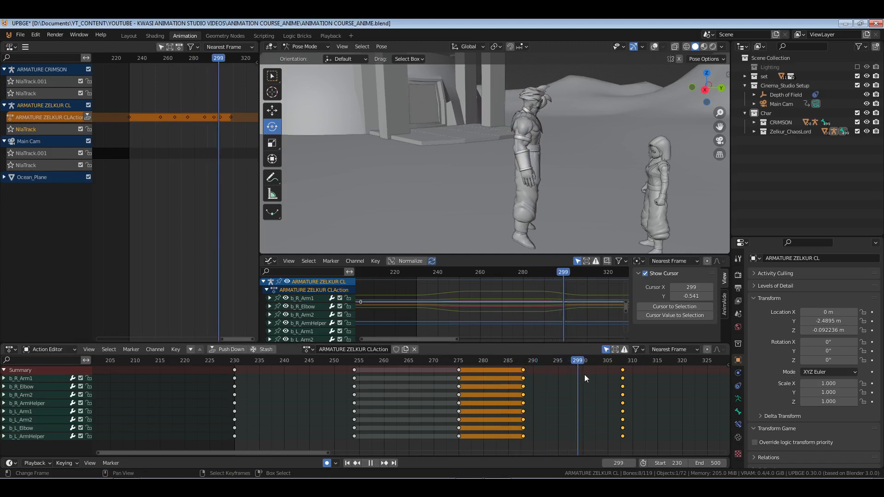
key("space")
Move the last two sets of arm keyframes earlier to frames 284 and 304, and play the motion.
key("g")
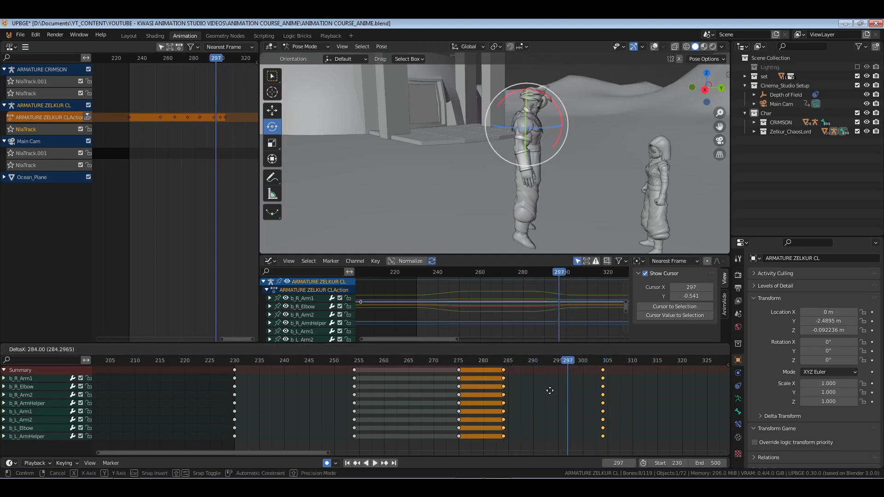
left_click(548, 390)
left_click(491, 361)
key("space")
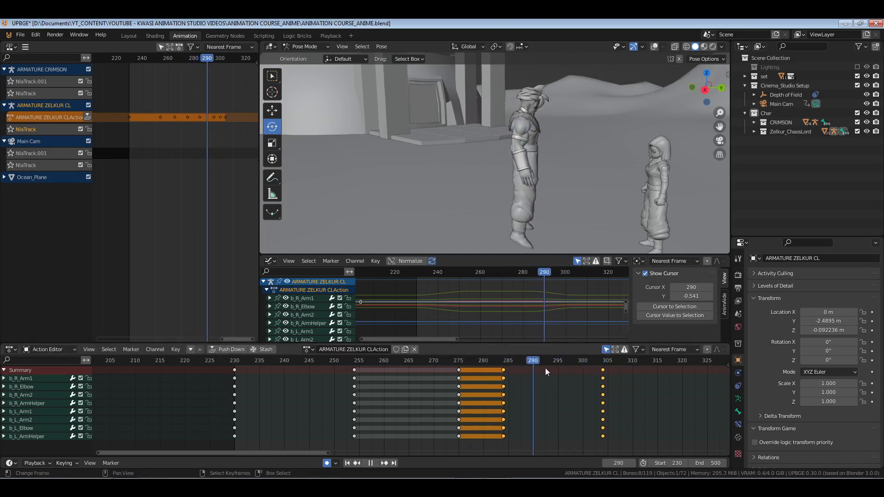
Return to frame 230, save the project, deselect all bones and play the animation from there.
key("Escape")
left_click_drag(394, 380, 237, 383)
key("ctrl+s")
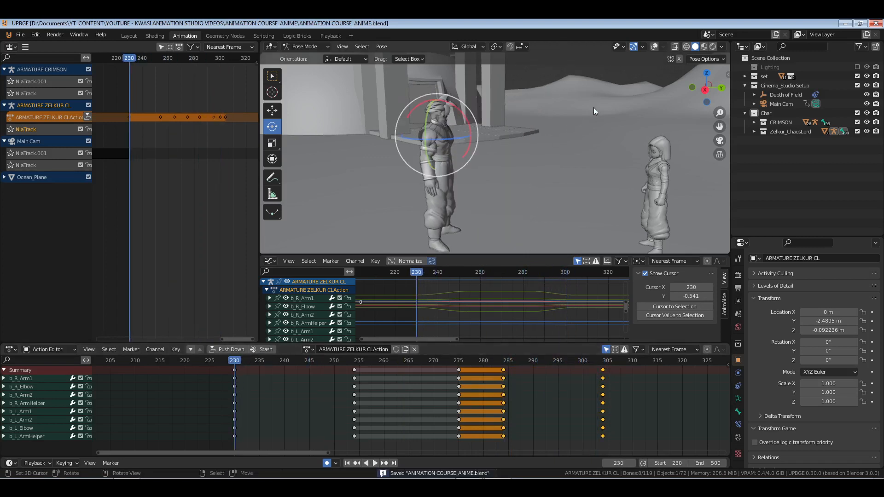
key("alt+a")
key("space")
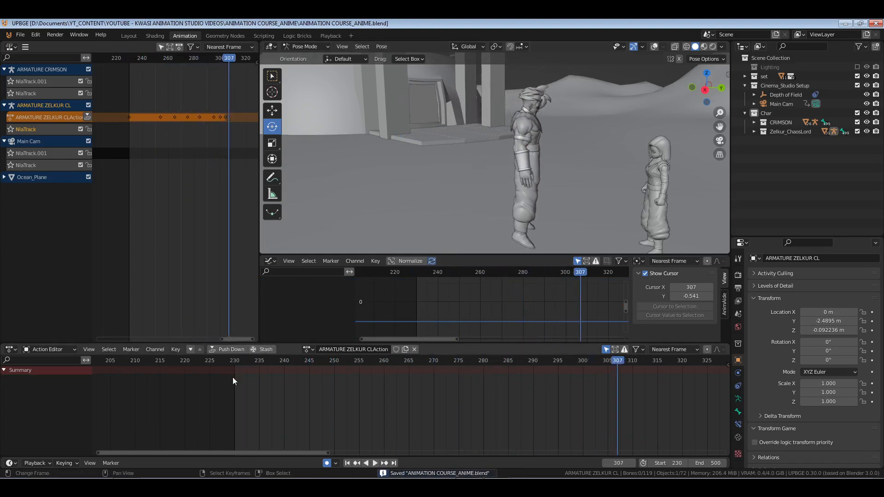
key("Escape")
Show the viewport overlays, focus on Zelkur's head and slightly rotate the head and neck bones at frame 230.
left_click(656, 47)
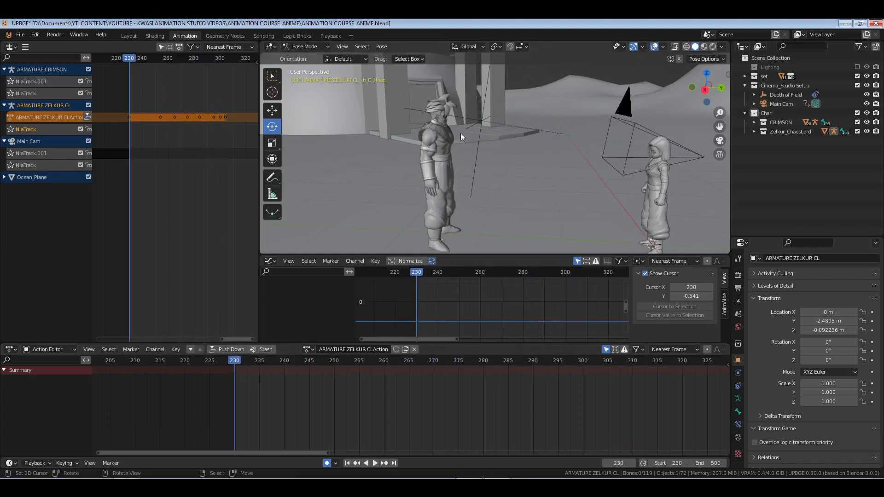
middle_click_drag(483, 164, 475, 224)
left_click(440, 95)
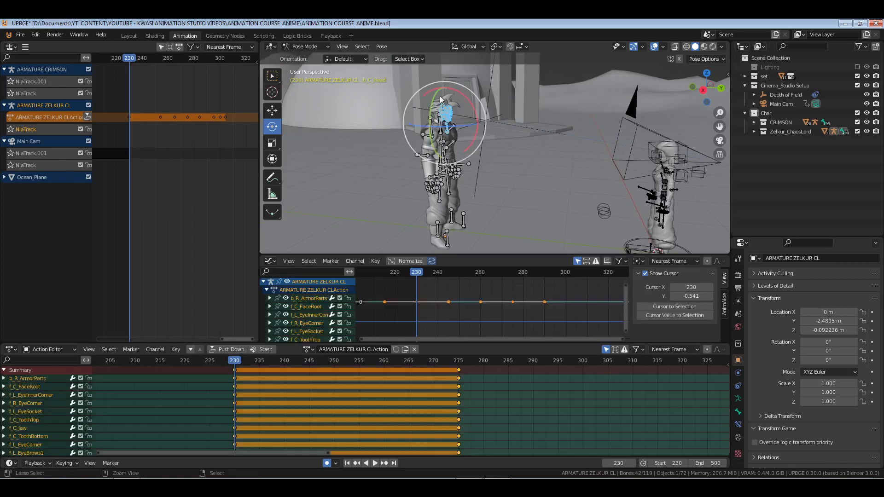
key("KP_Decimal")
key("alt+a")
middle_click_drag(440, 95, 484, 142)
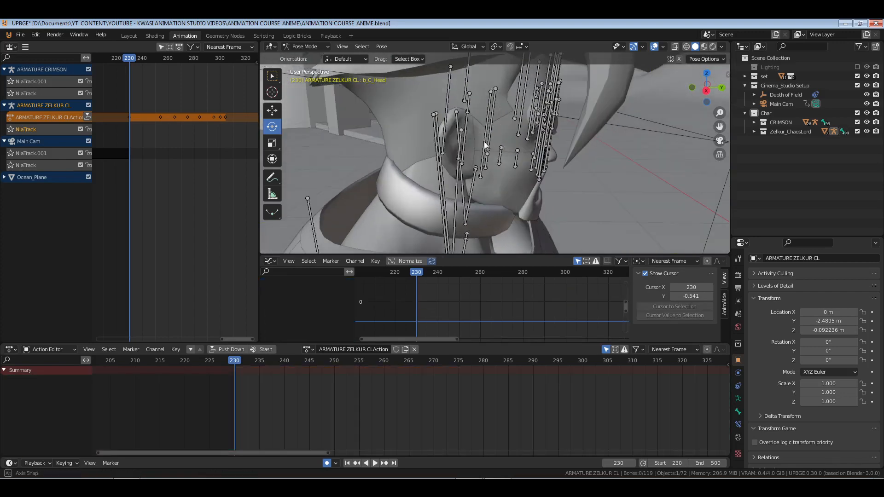
left_click(508, 109)
middle_click_drag(508, 109, 502, 111)
left_click_drag(501, 108, 474, 148)
middle_click_drag(474, 148, 453, 149)
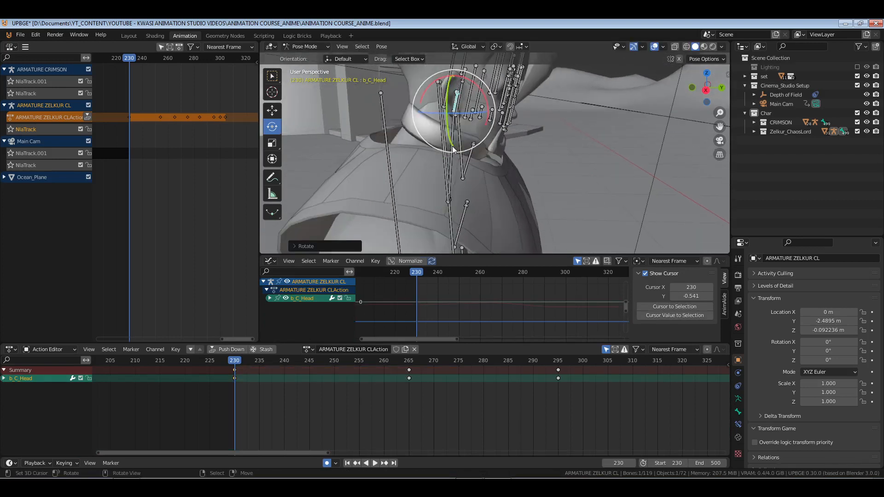
left_click(454, 138)
left_click_drag(472, 177, 471, 175)
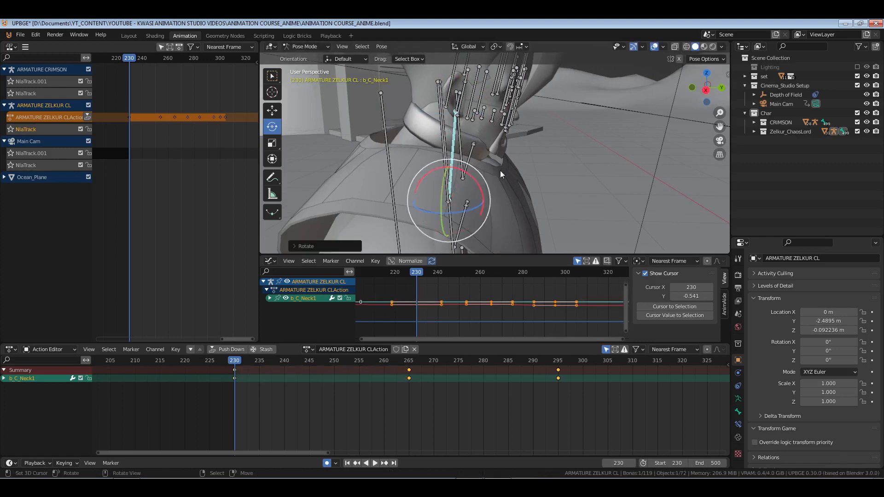
Replace the neck and head bones' keyframes at frame 265 with duplicates of their frame 230 keyframes.
left_click(459, 95, "shift")
left_click_drag(237, 368, 288, 402)
key("shift+d")
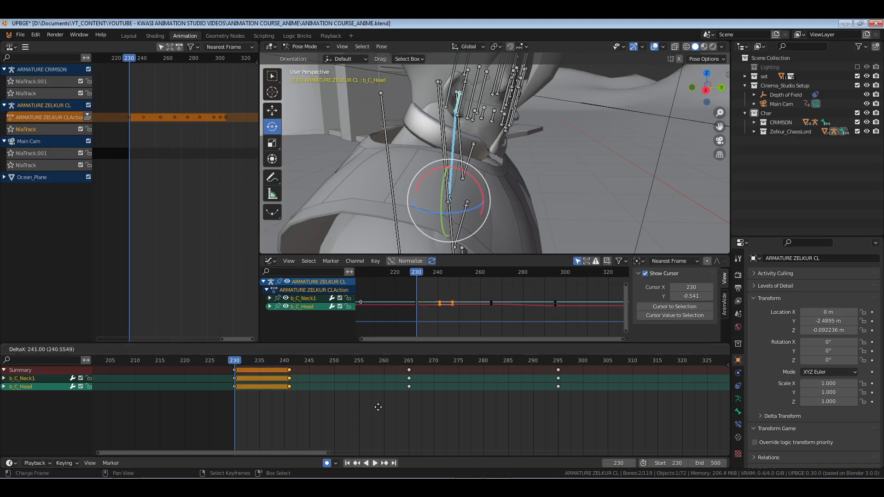
left_click(439, 402)
right_click_drag(400, 365, 418, 398)
key("x")
left_click(418, 399)
left_click_drag(382, 363, 411, 404)
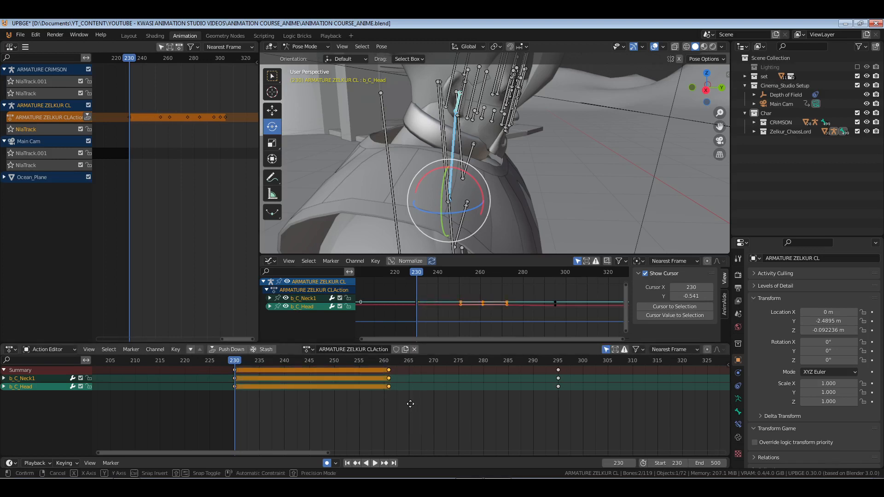
key("g")
left_click(432, 404)
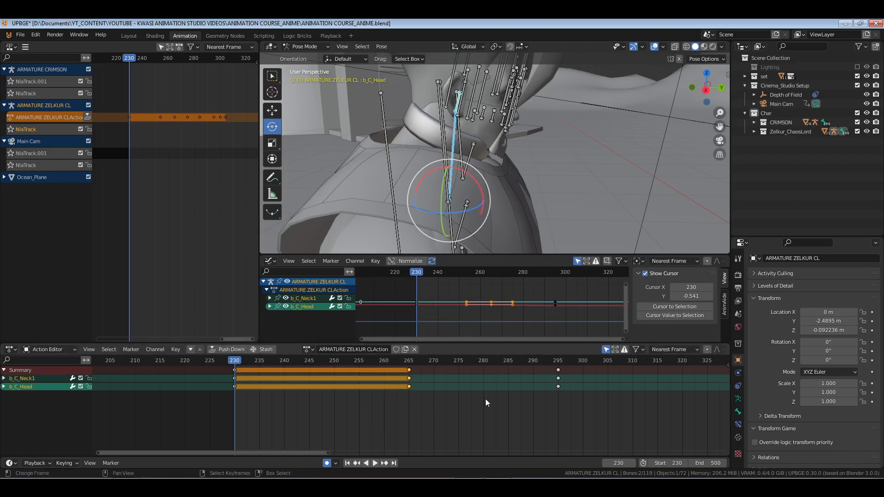
Deselect all bones, bring both characters back into view and save the project.
left_click(576, 123)
scroll(567, 124, "down", 5)
key("ctrl+s")
scroll(550, 152, "down", 4)
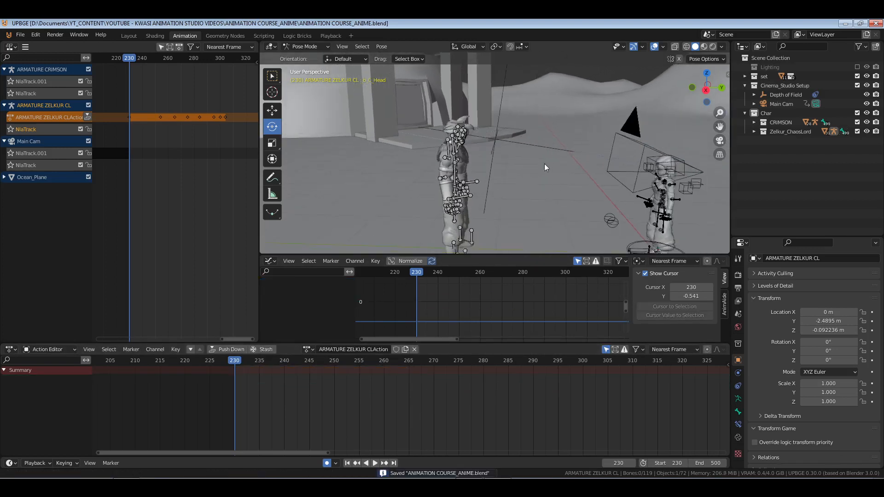
Hide the viewport overlays and play the animation from frame 230.
left_click(653, 47)
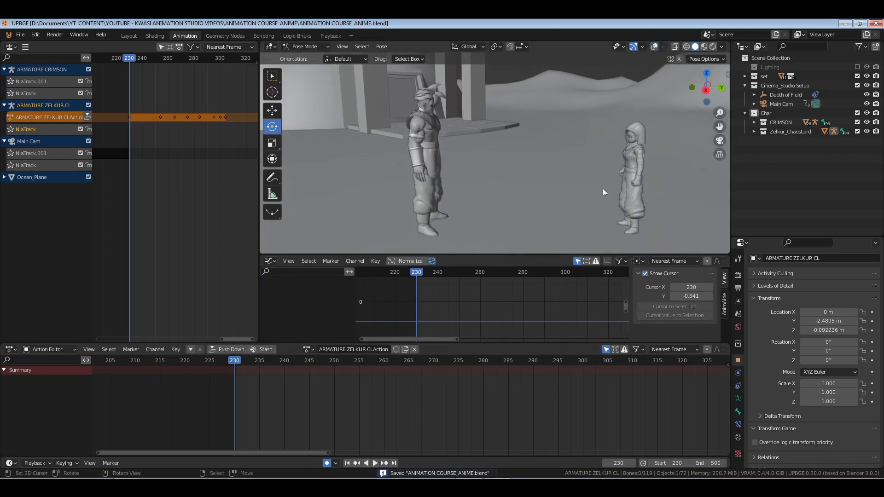
key("space")
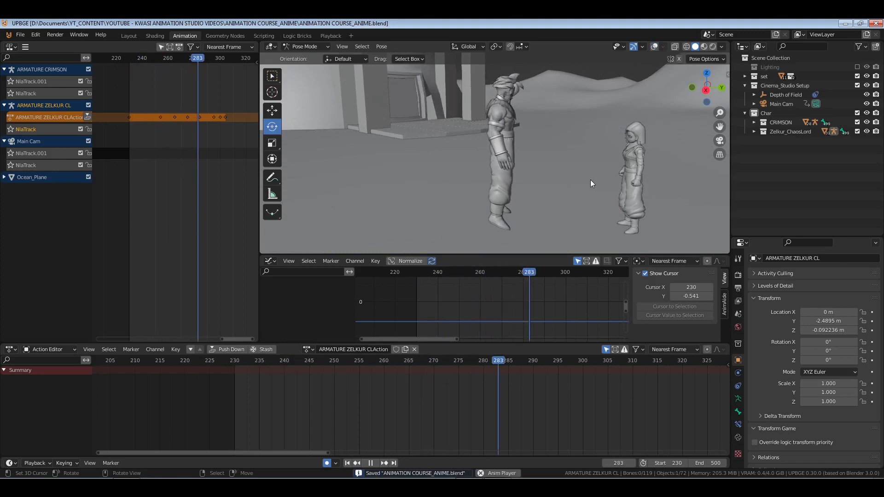
key("space")
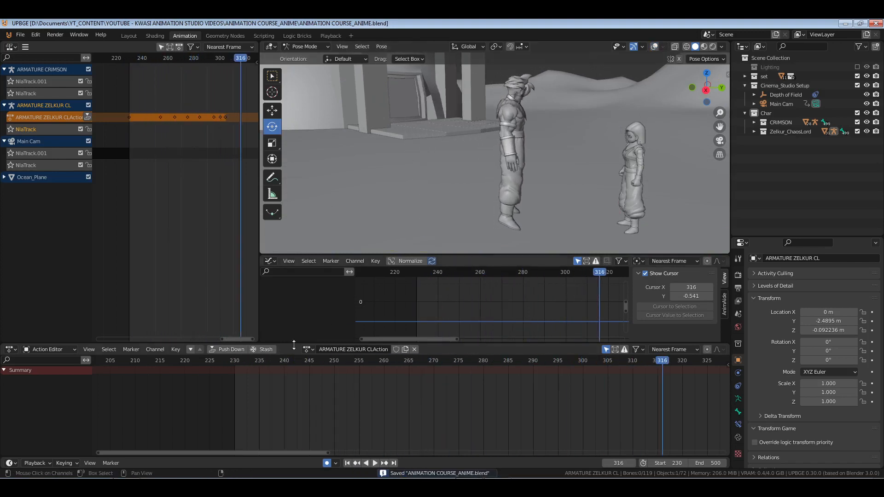
Return to frame 230 and push Zelkur's armature action down into an NLA strip.
left_click(234, 391)
left_click(87, 117)
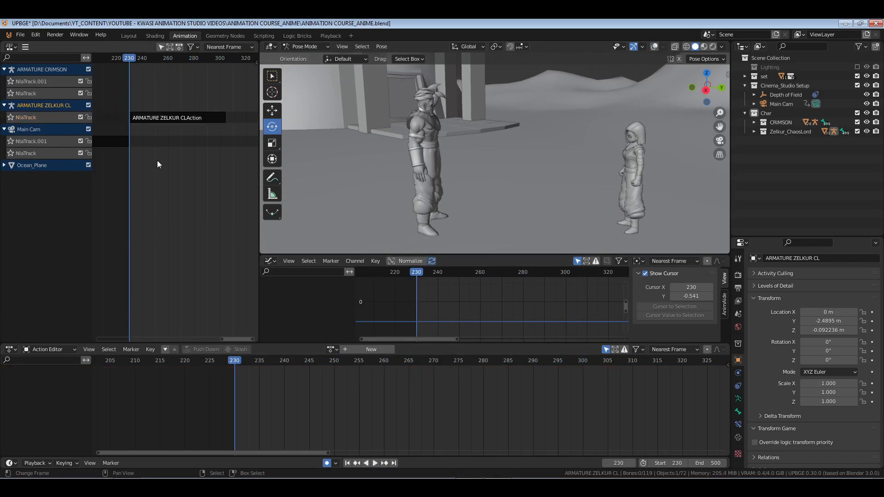
scroll(159, 162, "up", 2, "ctrl")
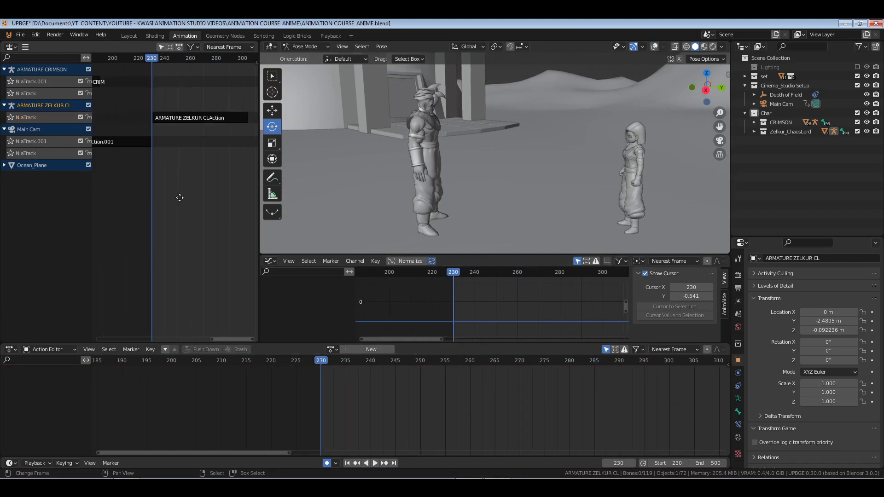
Add an NLA track above NlaTrack.001 on Crimson's armature and save the project.
right_click(37, 79)
left_click(40, 81)
scroll(184, 120, "up", 3, "ctrl")
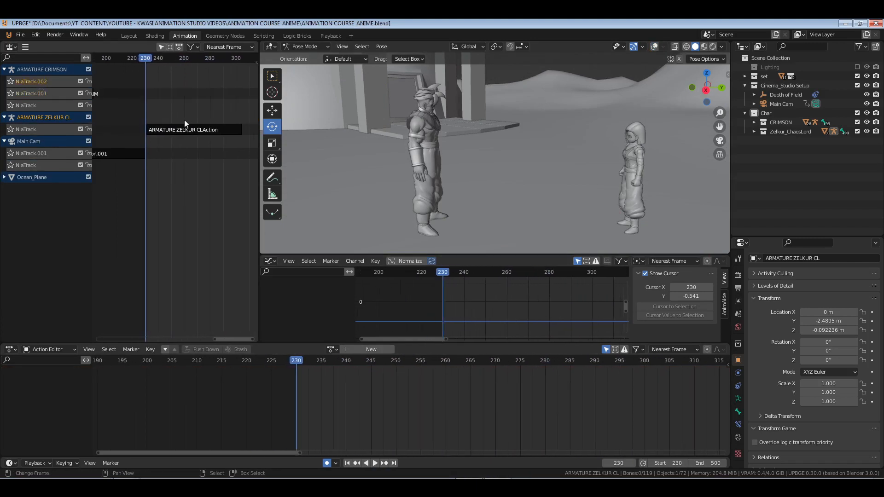
key("ctrl+s")
Show the viewport overlays again, leave Zelkur's pose mode and enter pose mode on Crimson's armature.
left_click(654, 46)
middle_click_drag(648, 131, 589, 134, "shift")
key("ctrl+Tab")
left_click(569, 130)
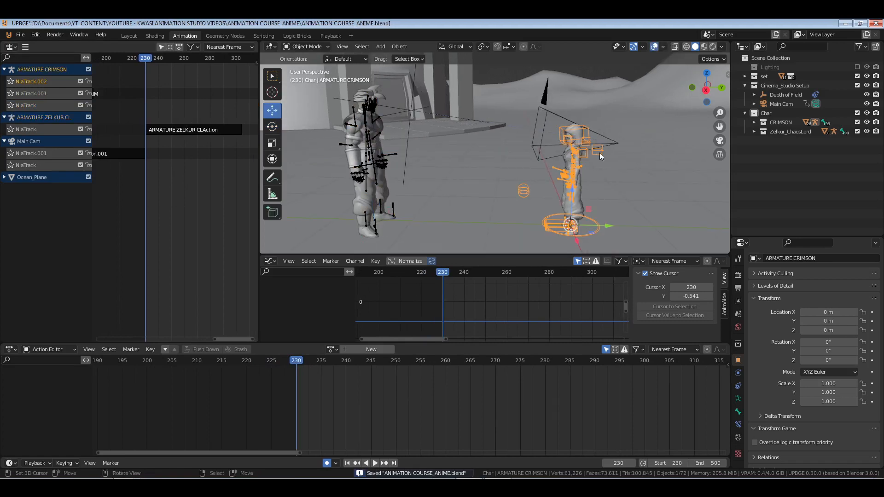
key("ctrl+Tab")
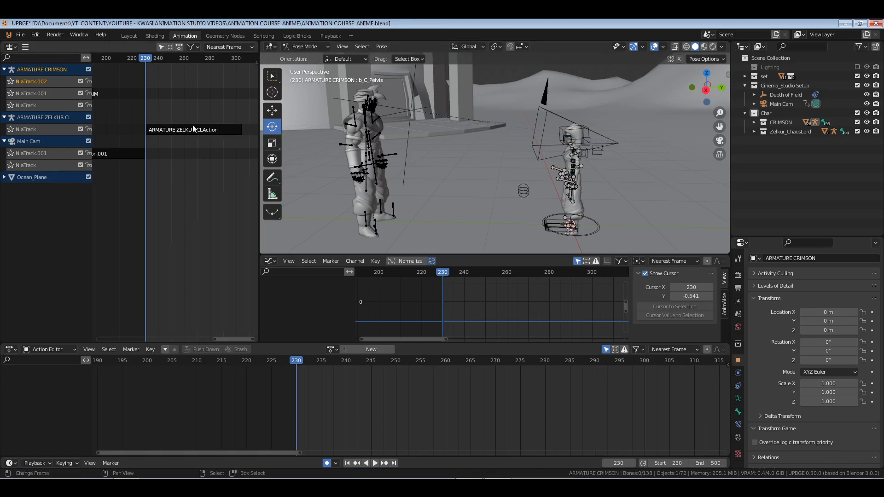
key("n")
key("n")
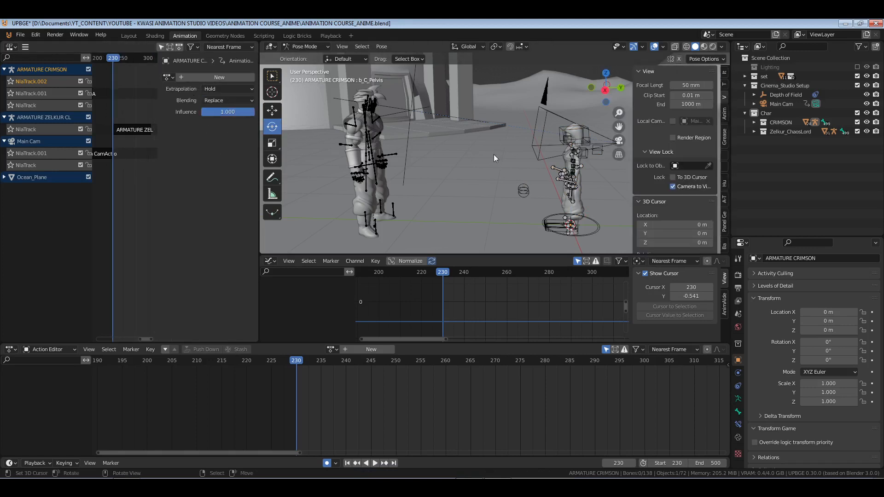
key("n")
key("n")
Insert Location & Rotation keyframes on all of Crimson's bones at frame 230 and save the project.
key("i")
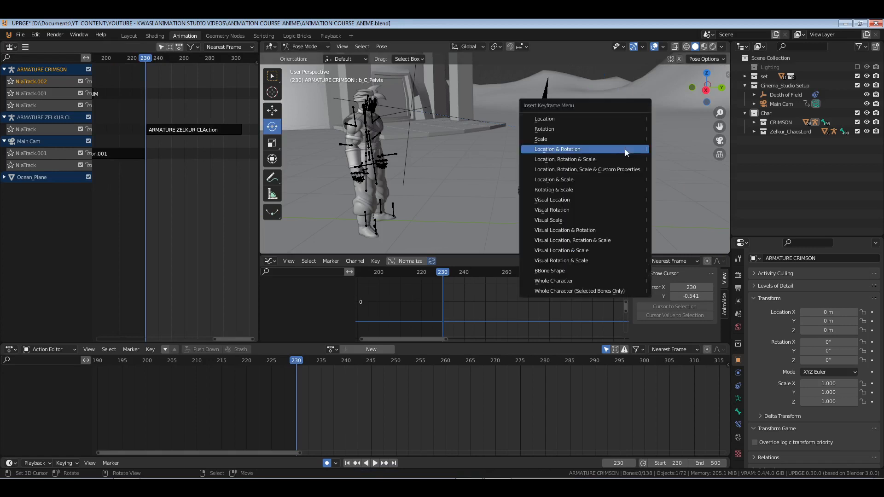
left_click(626, 148)
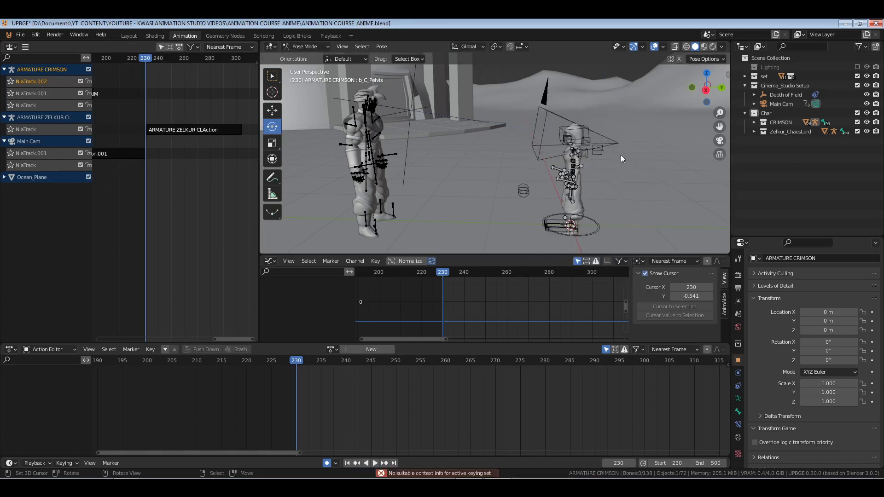
key("a")
key("i")
left_click(621, 155)
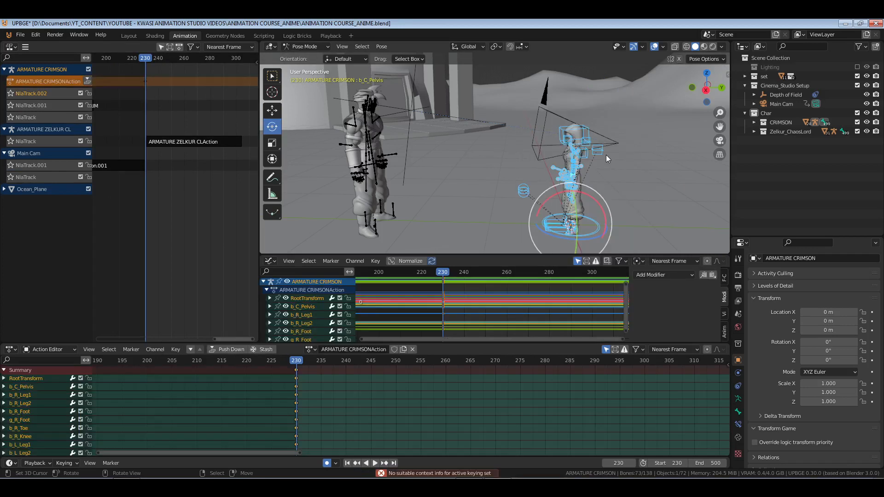
key("ctrl+s")
Deselect all bones, select Crimson's head bone and focus the view on it.
middle_click_drag(628, 163, 579, 152)
key("alt+a")
middle_click_drag(521, 154, 538, 120)
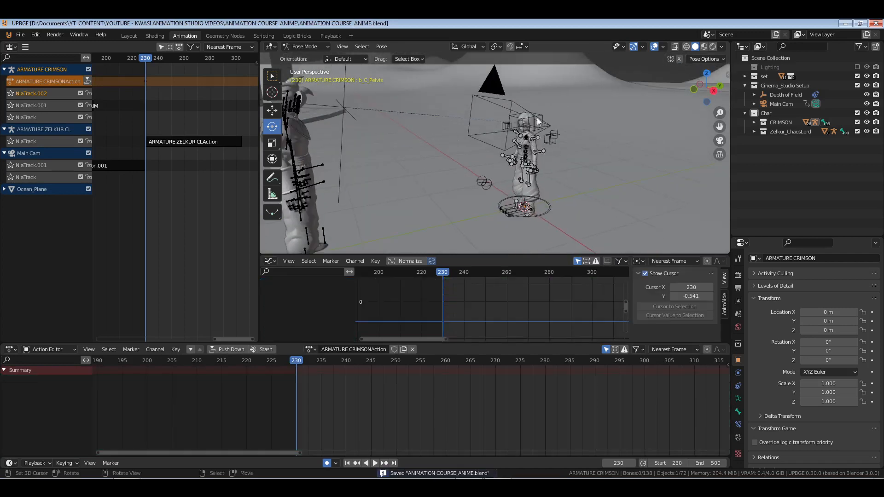
left_click(539, 114)
key("KP_Decimal")
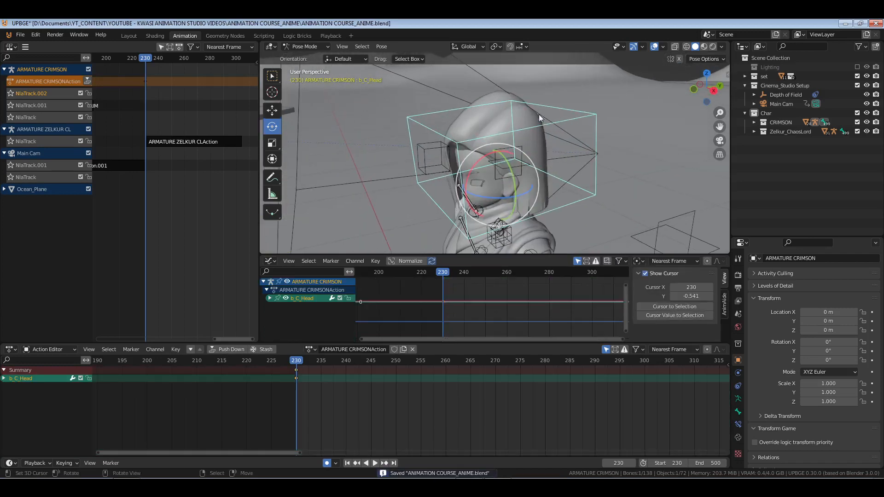
Insert keyframes on all of Crimson's bones at frame 290 and save the project.
key("space")
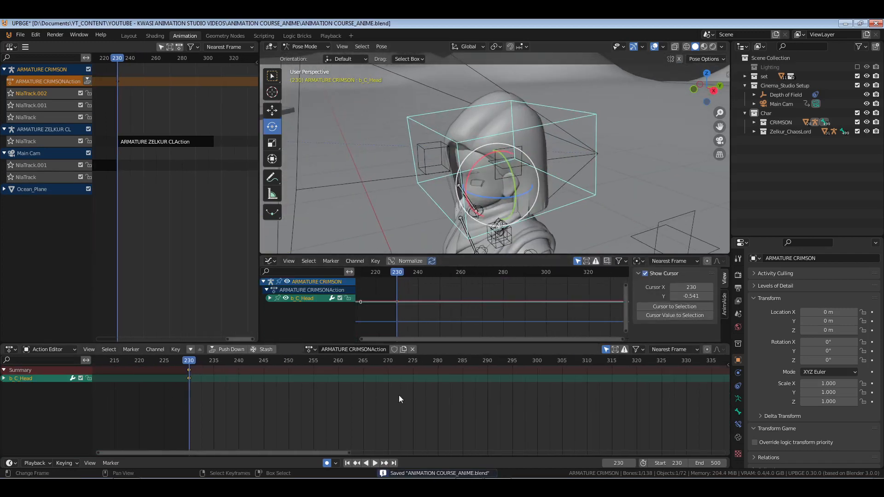
left_click_drag(521, 393, 487, 393)
key("space")
key("a")
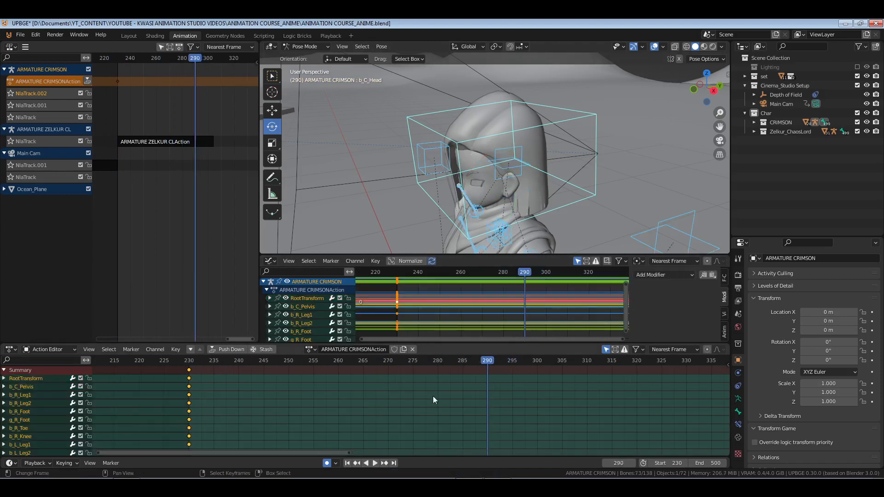
key("i")
scroll(476, 410, "down", 5, "ctrl")
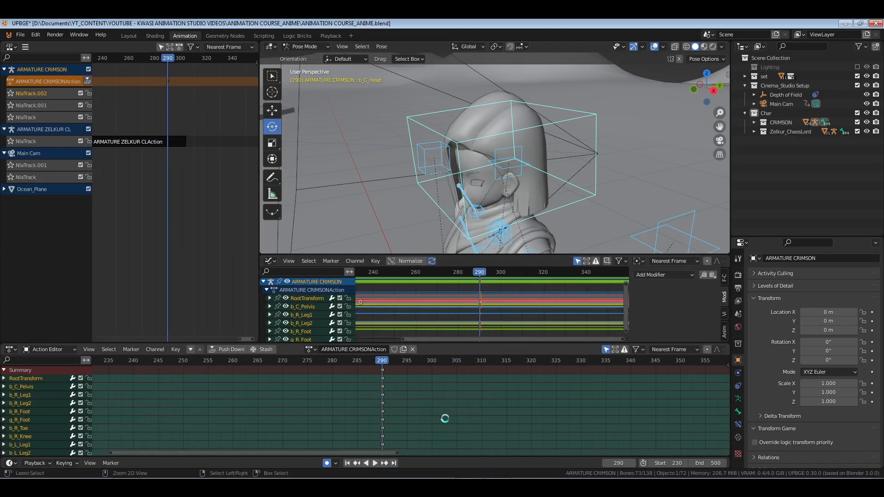
key("ctrl+s")
Snap the selected keyframes in Crimson's action to the current frame, 290.
left_click(175, 350)
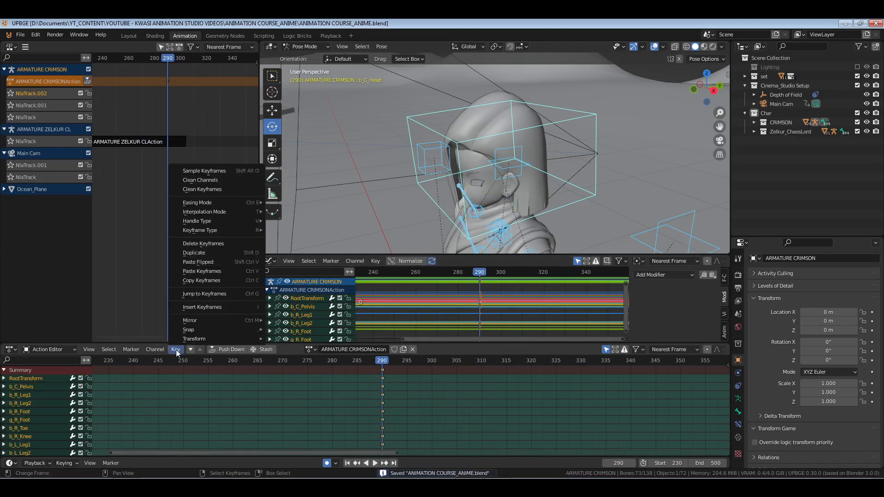
mouse_move(185, 331)
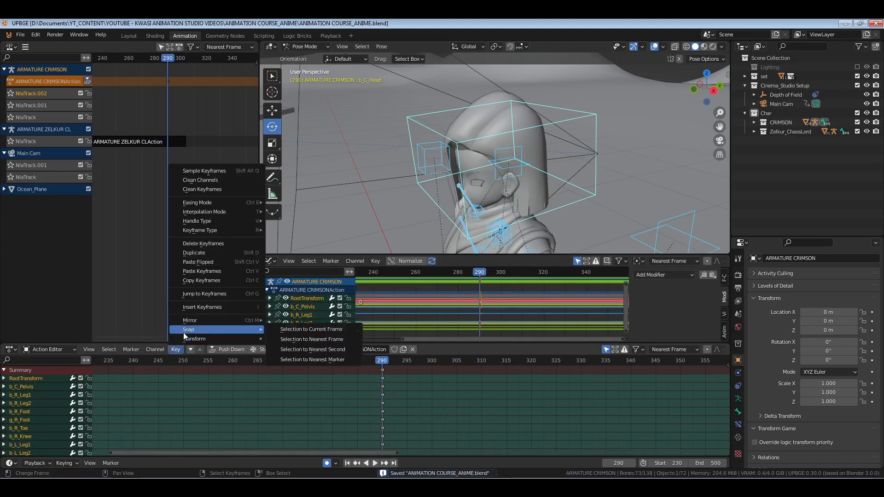
left_click(333, 330)
Tilt Crimson's head bone back toward Zelkur at frame 305.
scroll(546, 175, "down", 5)
mouse_move(545, 175)
middle_mouse_down()
mouse_move(564, 159)
mouse_move(413, 173)
mouse_move(509, 154)
mouse_move(557, 177)
mouse_move(529, 177)
mouse_move(569, 173)
mouse_move(539, 172)
middle_mouse_up()
scroll(509, 154, "down", 3)
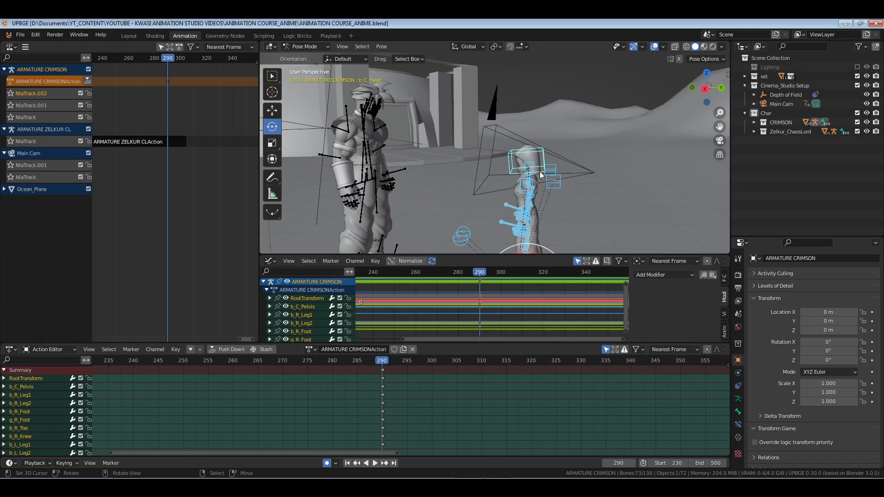
middle_click_drag(539, 171, 579, 173, "shift")
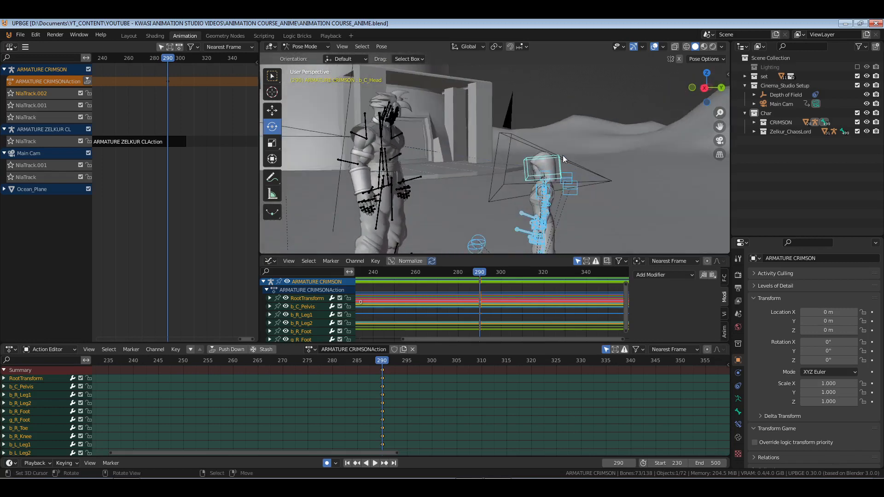
left_click(557, 161)
key("space")
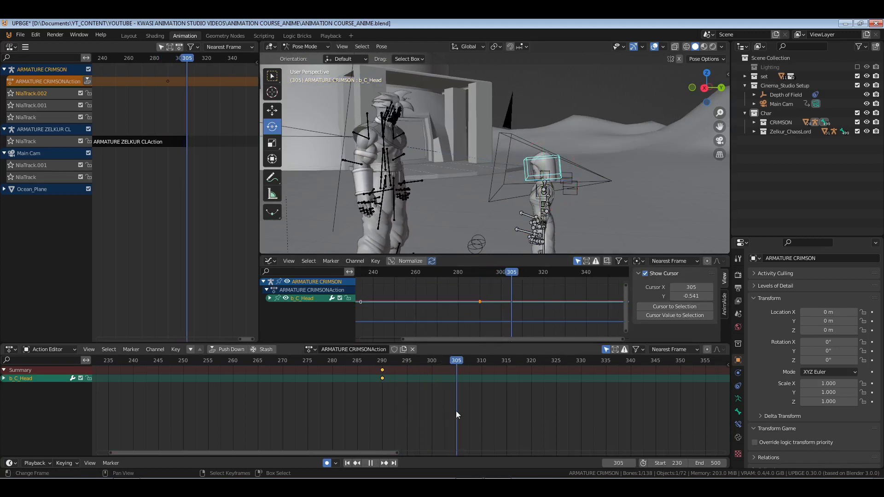
key("space")
left_click_drag(566, 153, 574, 159)
Focus on Crimson's neck and rotate the neck bone at frame 305.
key("KP_Decimal")
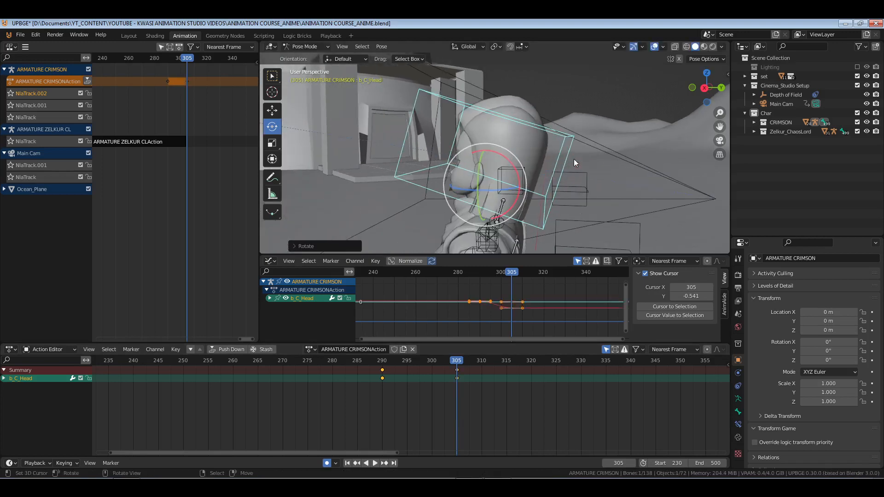
scroll(573, 159, "down", 2)
scroll(549, 151, "up", 3)
middle_click_drag(544, 198, 571, 155, "shift")
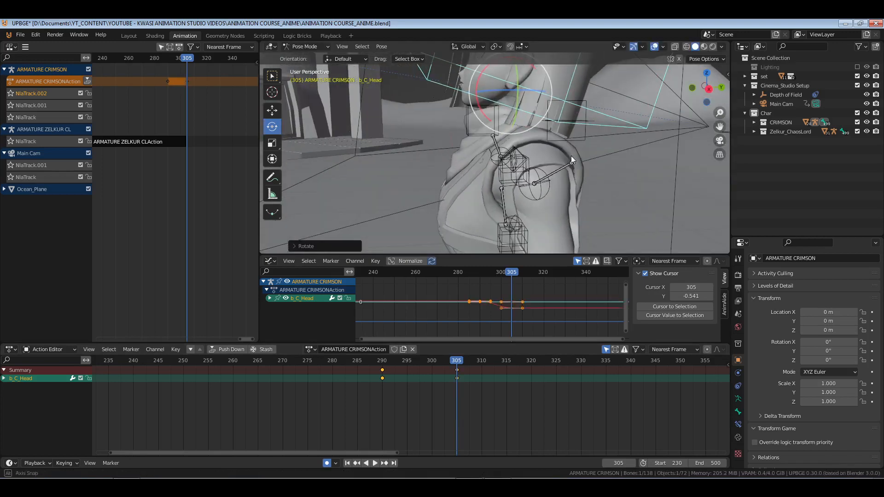
left_click(527, 162)
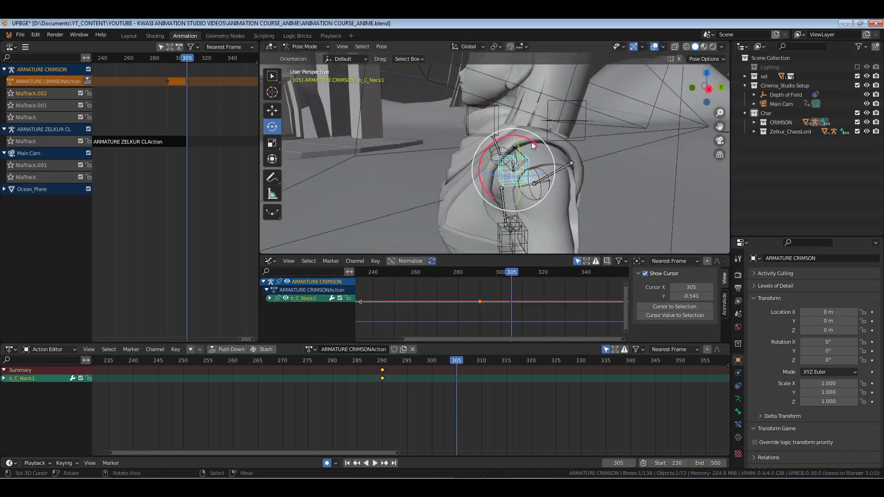
left_click_drag(530, 142, 536, 93)
Rotate Crimson's head bone further at frame 305, deselect all bones and save the project.
left_click(536, 92)
middle_click_drag(542, 104, 538, 142)
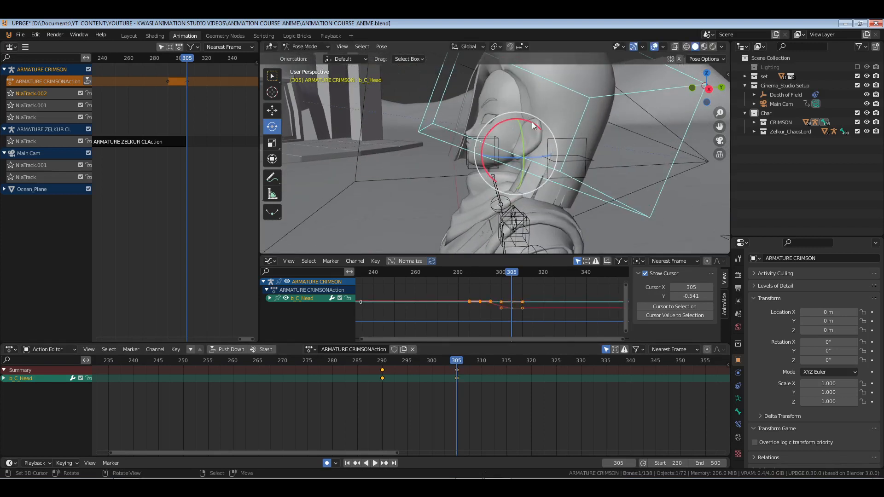
left_click_drag(532, 122, 532, 121)
scroll(532, 121, "down", 4)
key("alt+a")
key("ctrl+s")
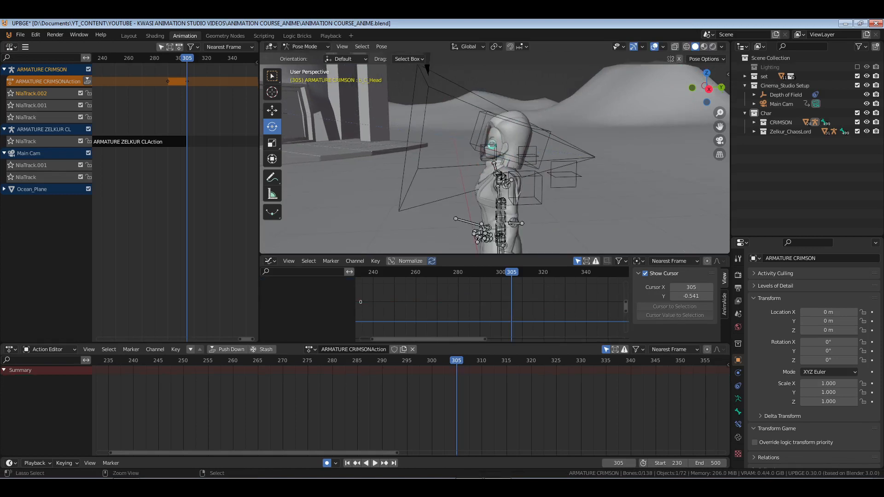
Bring both characters back into view, return to Object Mode, deselect everything and save the project.
scroll(492, 145, "down", 4)
middle_click_drag(441, 167, 507, 156, "shift")
key("ctrl+Tab")
key("alt+a")
key("ctrl+s")
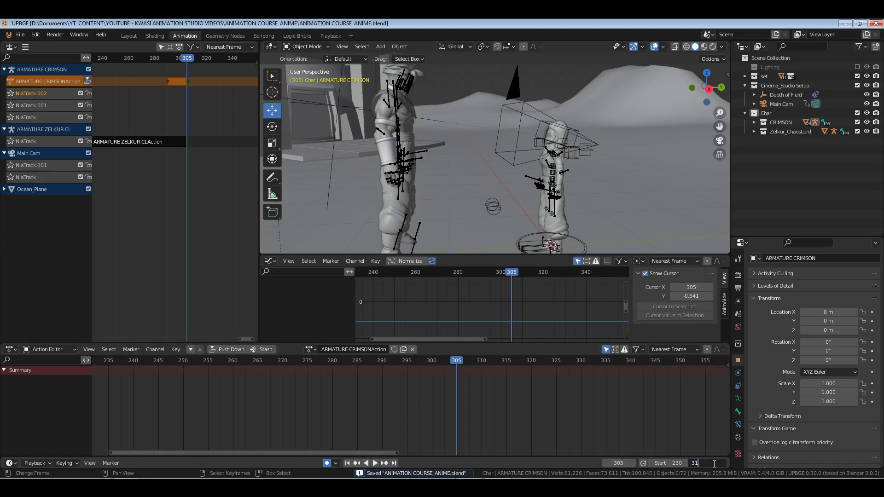
Set the scene's frame range to start at 0 and end at 310, go to the first frame and save.
type("0")
key("Return")
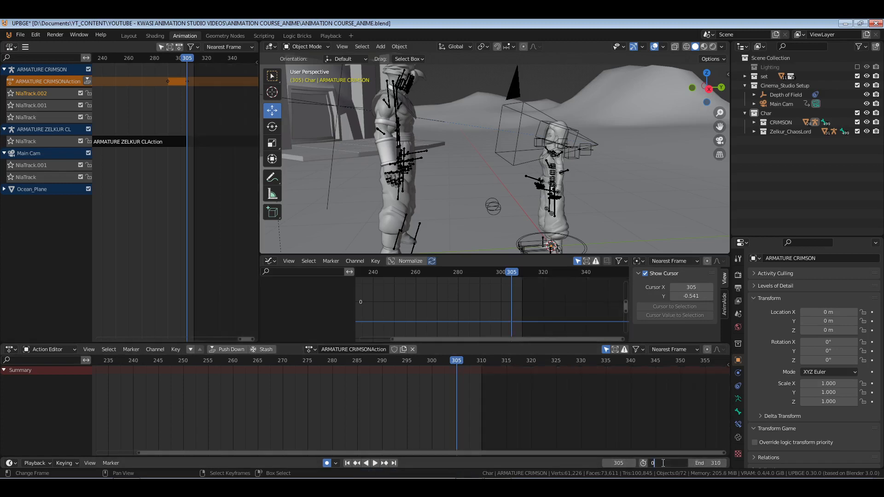
key("Return")
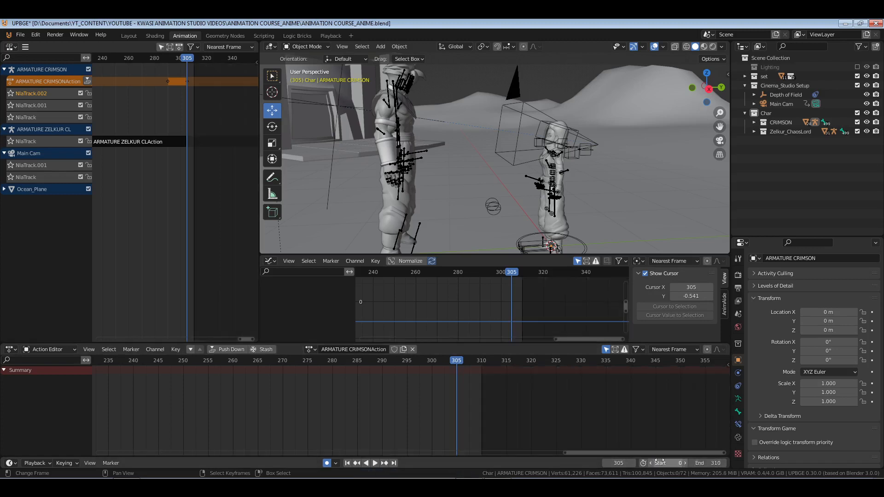
left_click(347, 464)
key("ctrl+s")
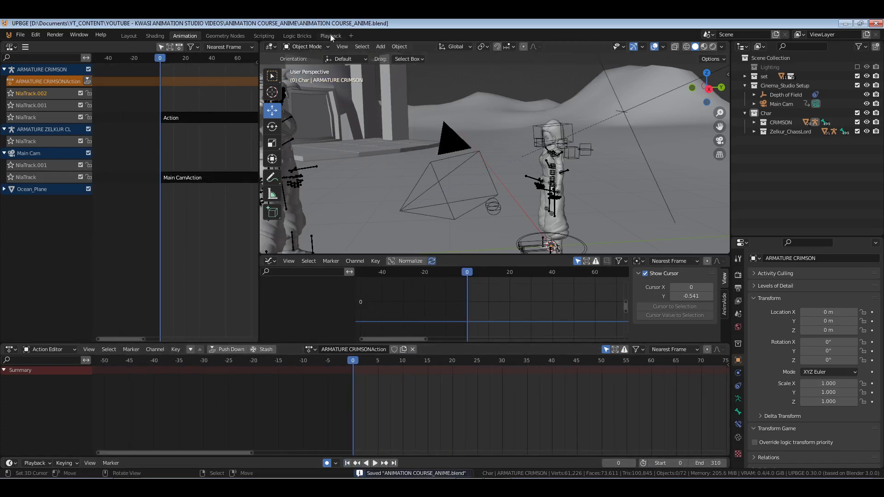
Push Crimson's action down into an NLA strip, save and play the animation from frame 0 in the Playback workspace.
left_click(88, 81)
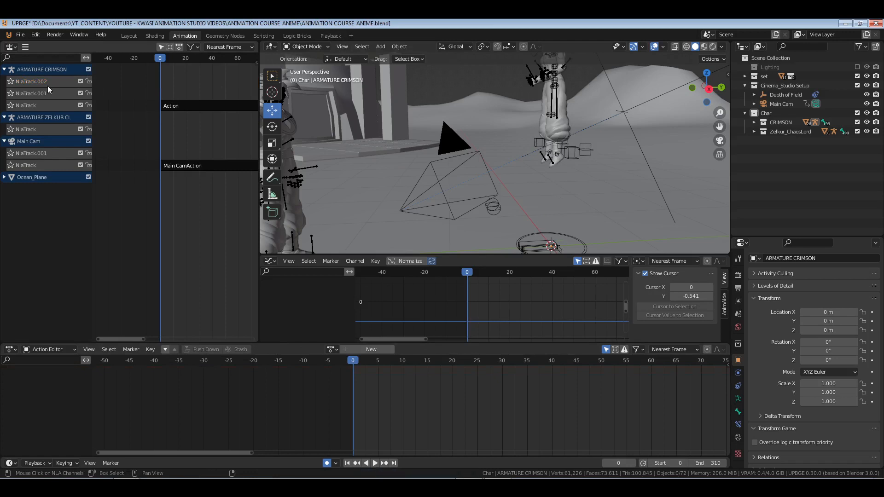
left_click(329, 35)
key("ctrl+s")
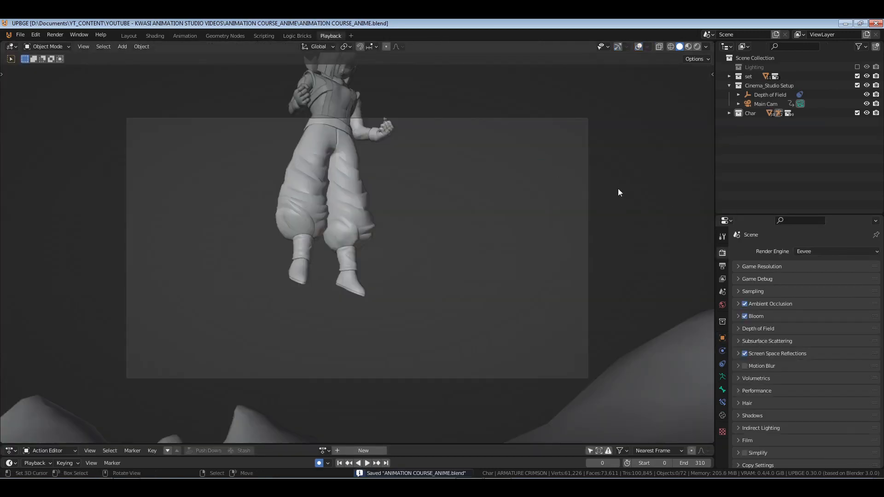
key("space")
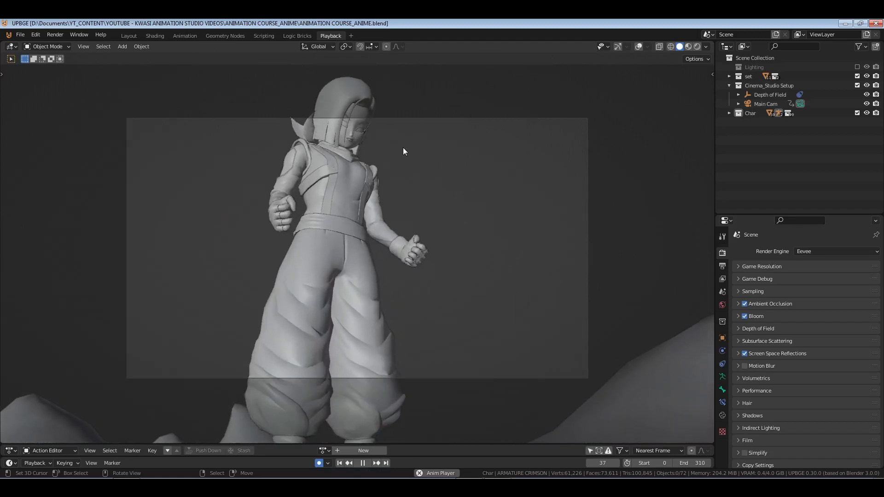
key("space")
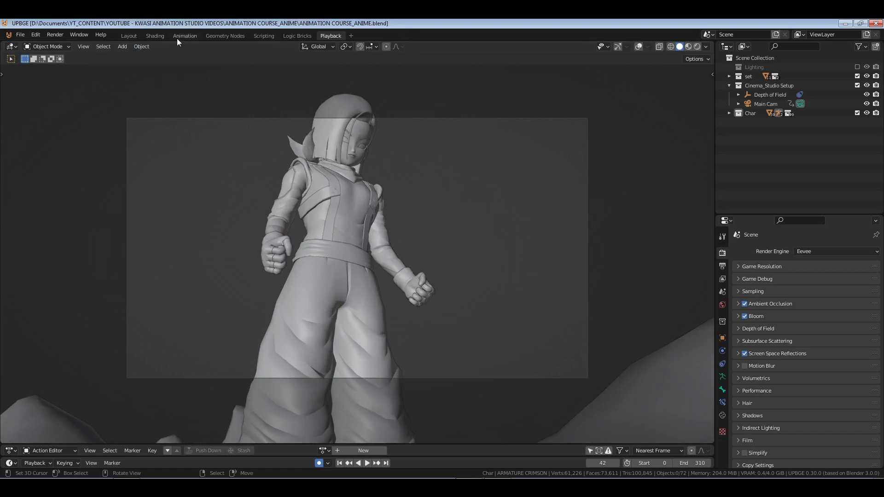
Return to the Animation workspace, select Main Cam and move the playhead to frame 230 at the end of its last strip.
left_click(181, 39)
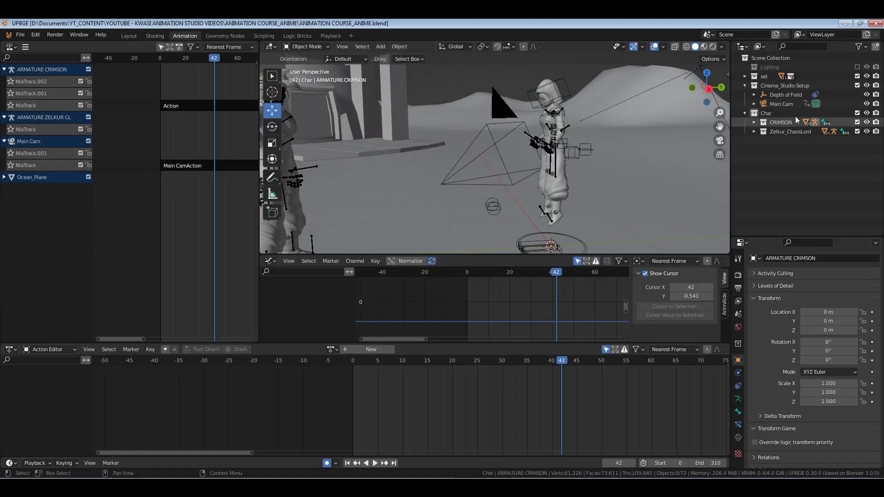
left_click(789, 106)
middle_click_drag(622, 391, 427, 415)
middle_click_drag(553, 414, 323, 417)
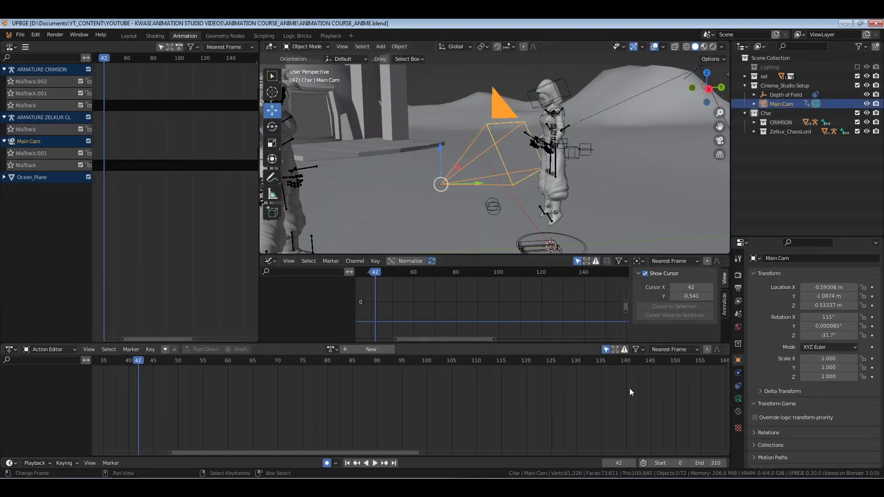
middle_click_drag(630, 391, 239, 411)
middle_click_drag(207, 198, 185, 203)
mouse_move(172, 173)
left_mouse_down()
mouse_move(189, 171)
mouse_move(165, 172)
left_mouse_up()
middle_click_drag(134, 178, 187, 184)
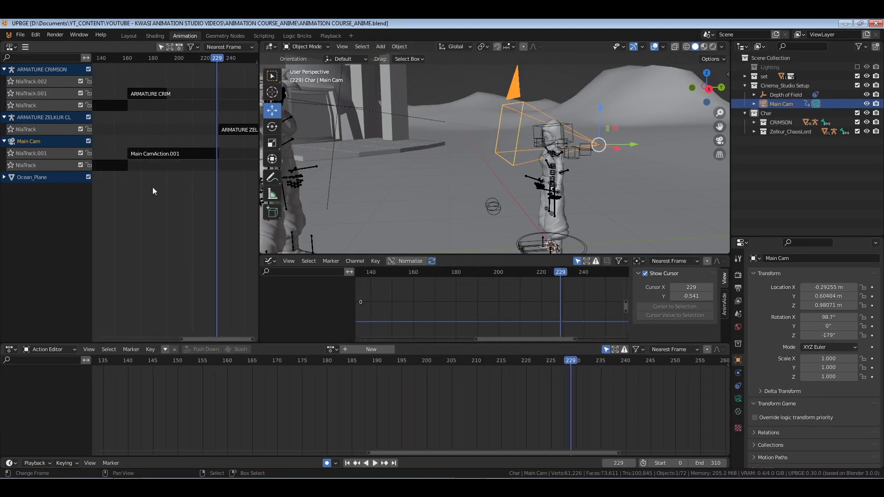
left_click_drag(146, 192, 218, 194)
middle_click_drag(629, 396, 504, 412)
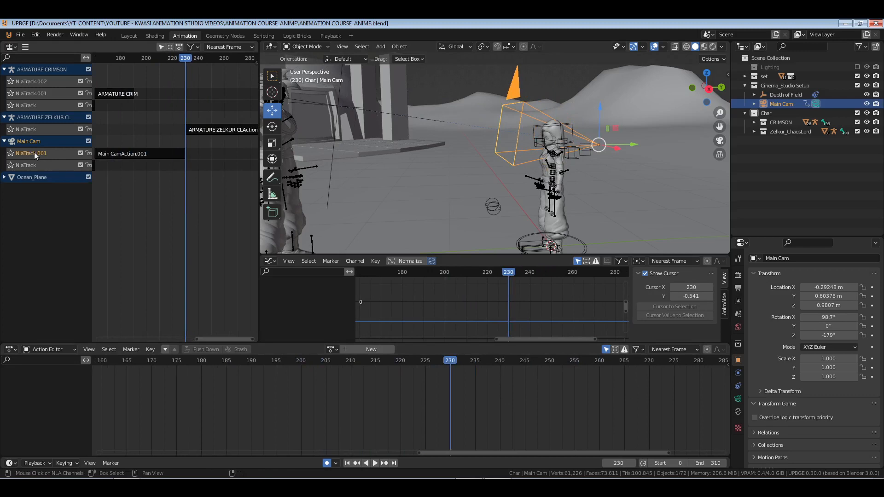
Add a new NLA track to Main Cam, keyframe its location and rotation at frame 230 and save the project.
key("shift+a")
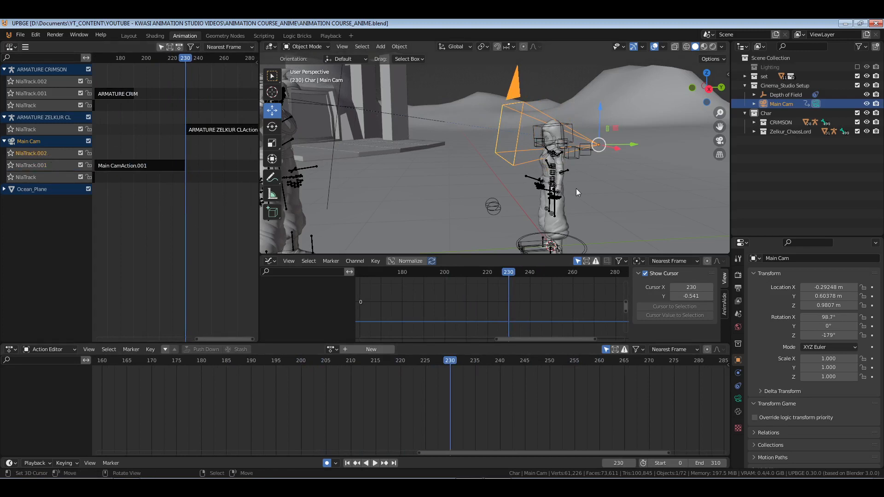
key("i")
left_click(576, 189)
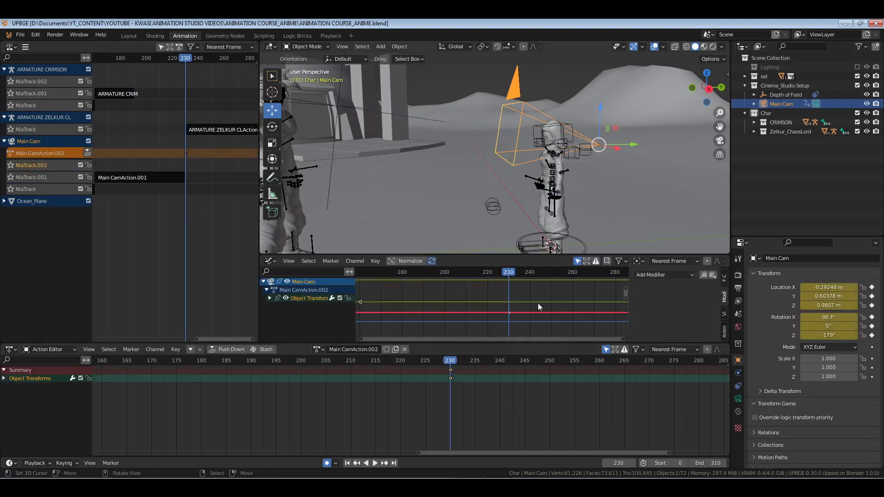
middle_click_drag(612, 403, 390, 455)
key("ctrl+s")
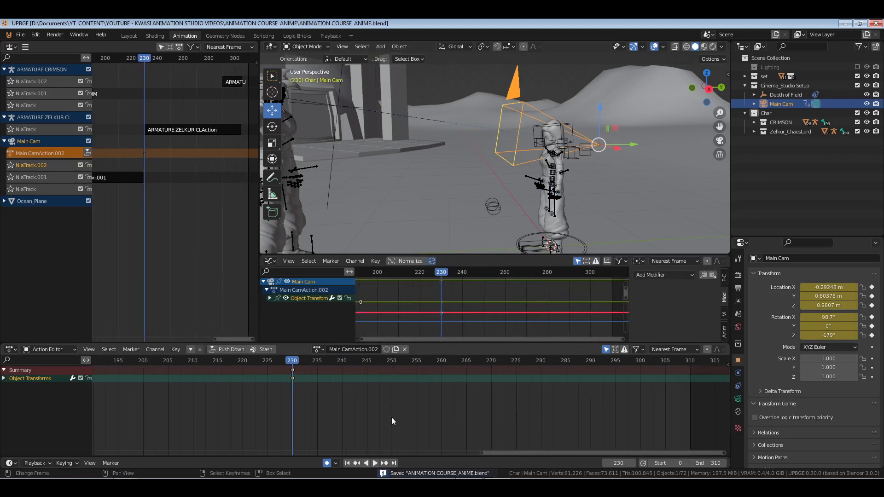
Play Zelkur's approach from frame 230, also through the camera view, and stop at frame 270.
key("space")
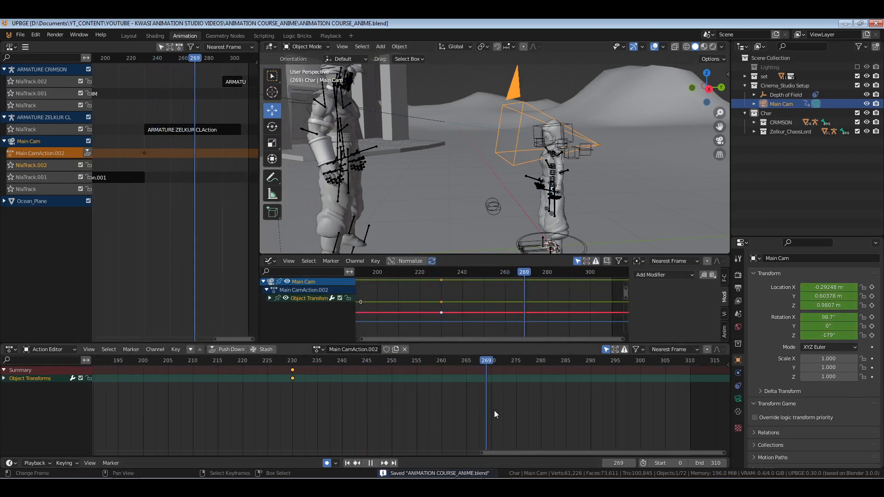
key("space")
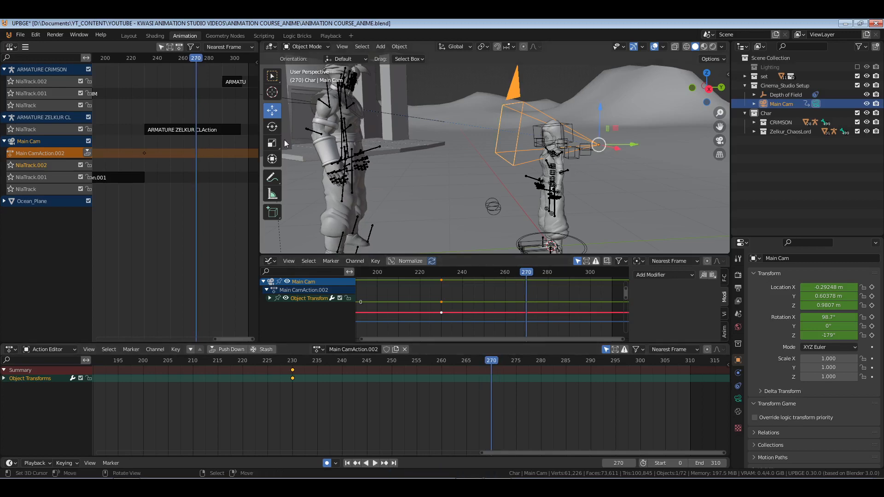
middle_click_drag(639, 165, 512, 175)
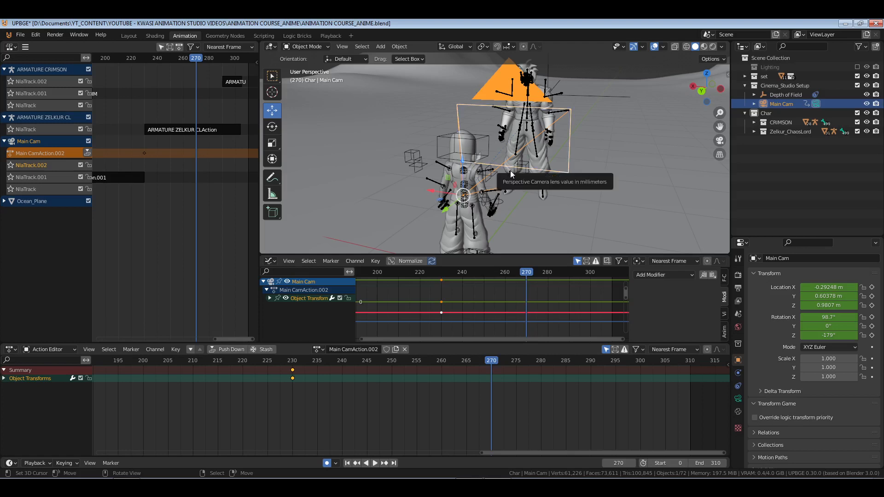
middle_click_drag(534, 161, 536, 142)
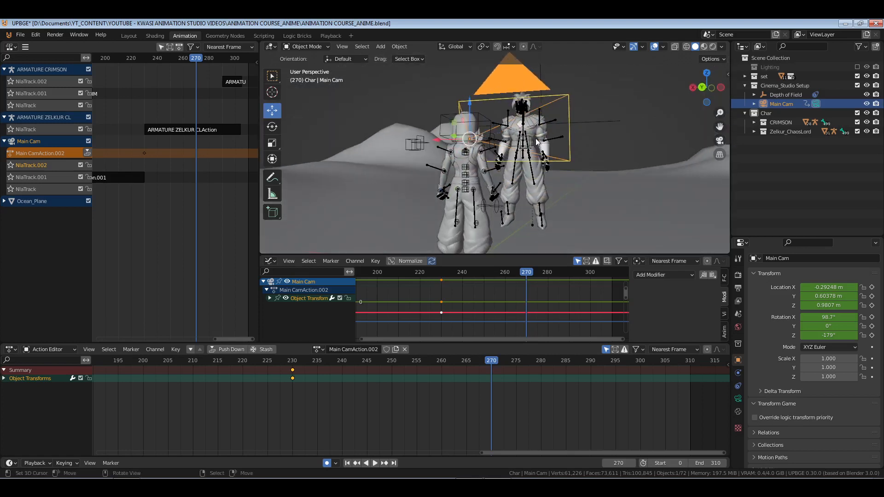
key("KP_0")
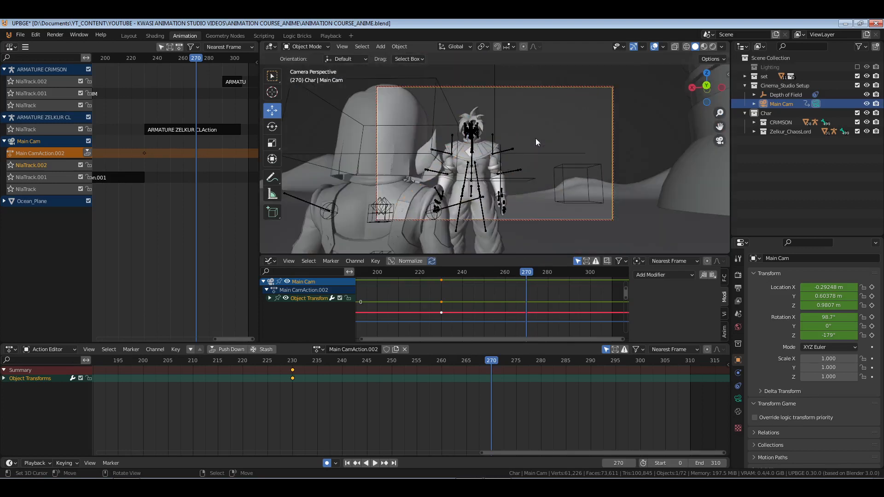
left_click(292, 391)
key("space")
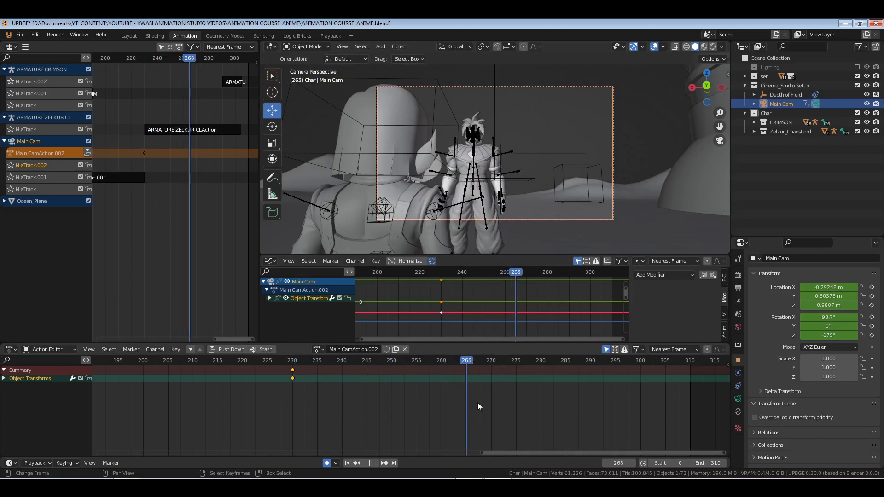
key("space")
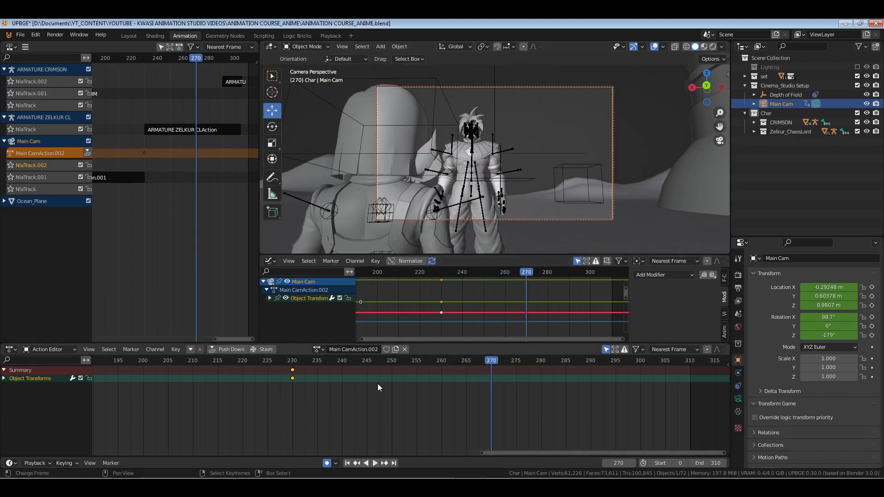
Fly Main Cam slightly forward past Crimson's shoulder at frame 270 and move the resulting keyframe to frame 255.
key("shift+grave")
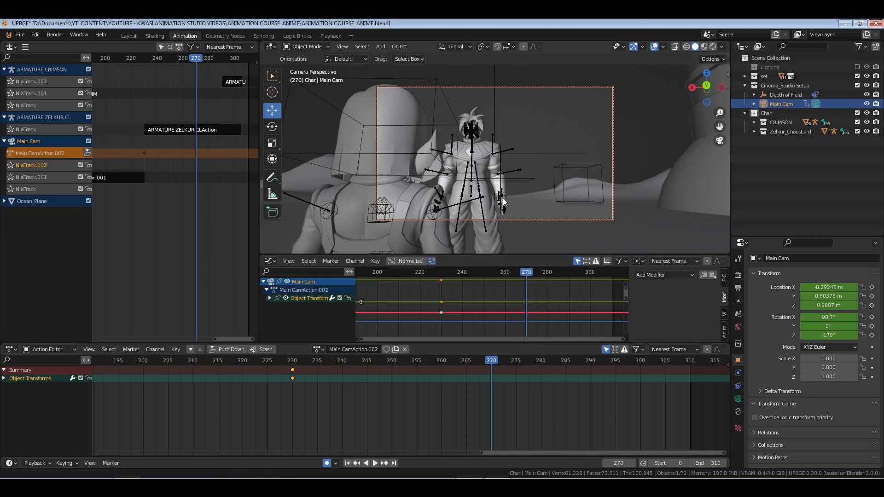
key("w")
left_click(454, 411)
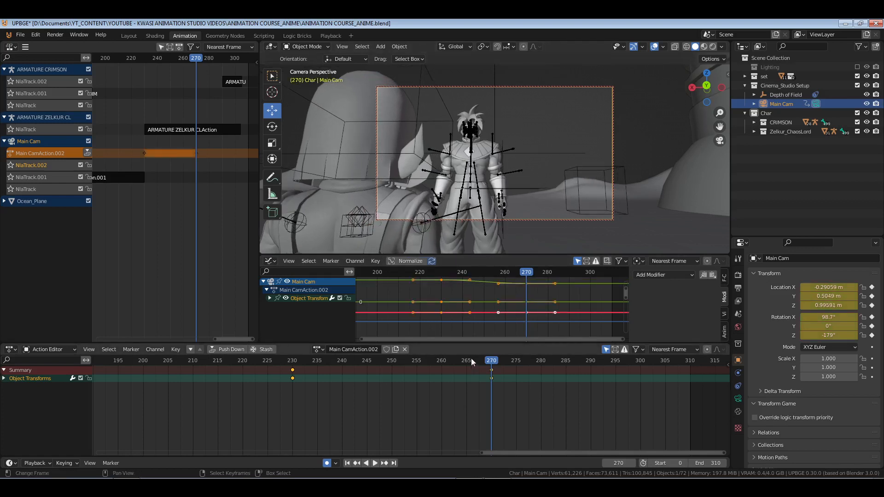
key("g")
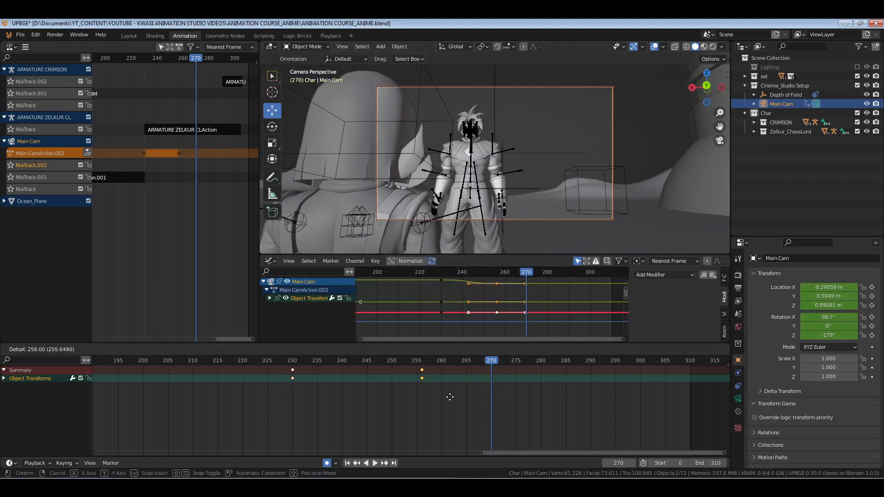
left_click(444, 397)
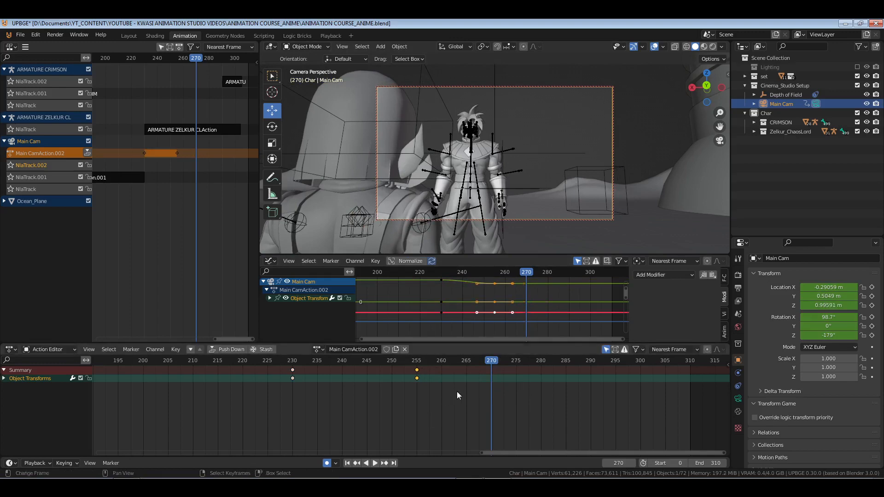
At frame 280, orbit Main Cam so Crimson's back and Zelkur are both in frame, save and check the view lock settings.
left_click(541, 374)
middle_click_drag(551, 156, 515, 167)
key("ctrl+s")
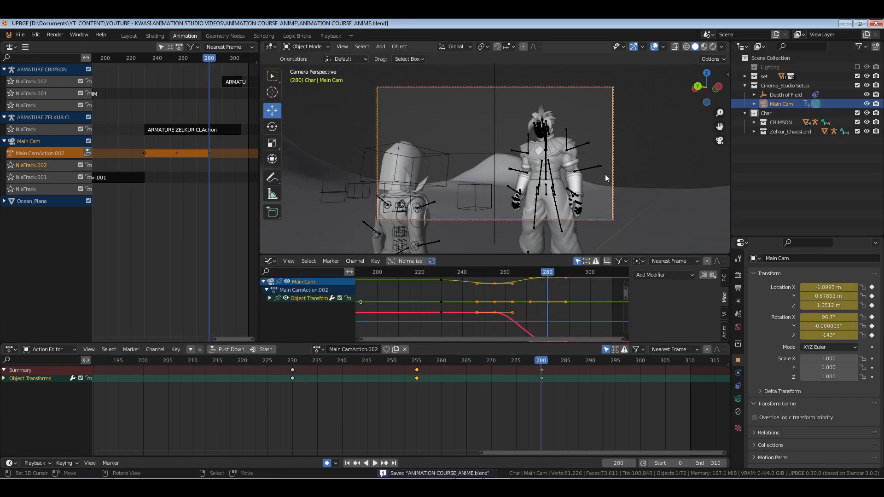
key("n")
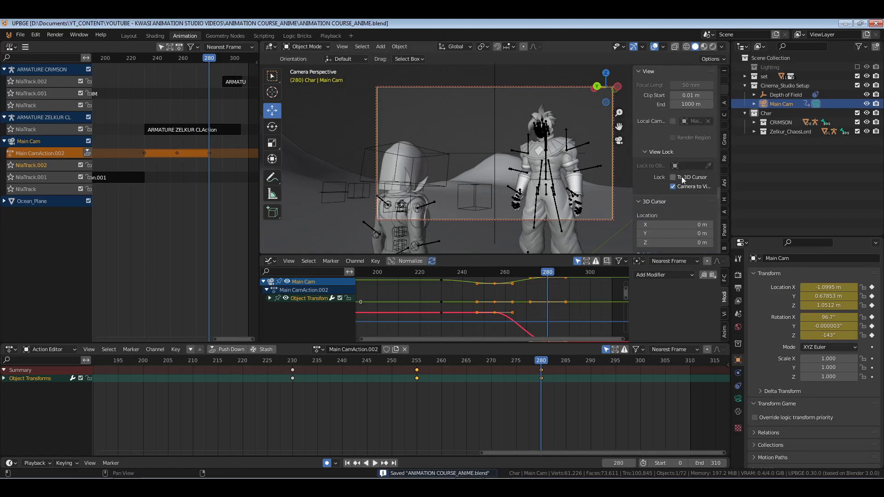
key("n")
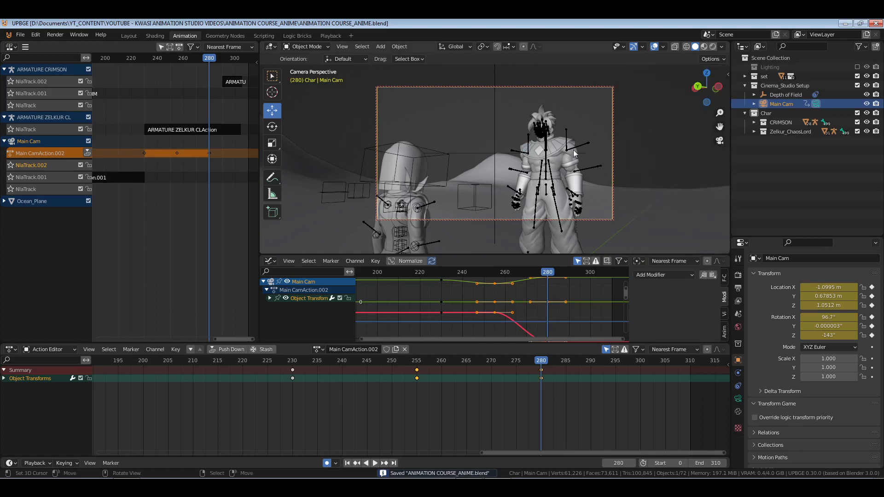
Set the handle type of Main Cam's keyframes at frames 230 and 255 to Vector.
left_click_drag(288, 366, 435, 402)
key("v")
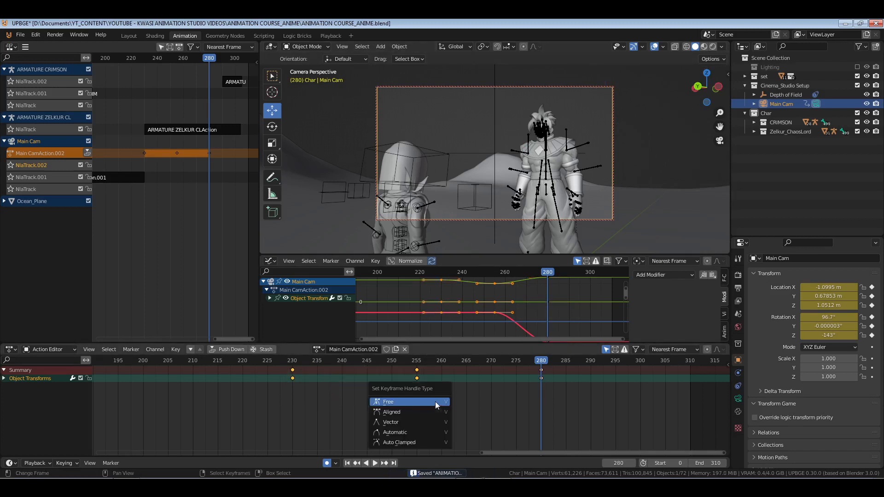
left_click(424, 423)
left_click_drag(536, 367, 371, 404)
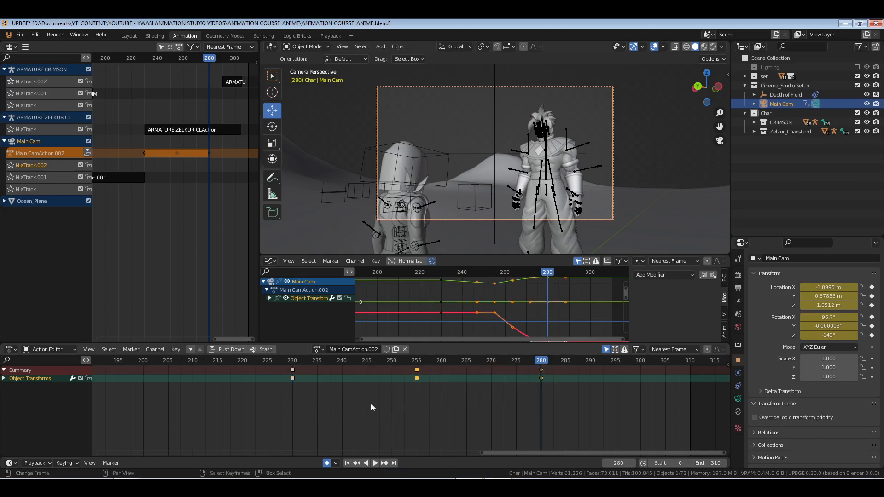
Save the project and play the new camera move from frame 230.
left_click(292, 392)
key("ctrl+s")
key("space")
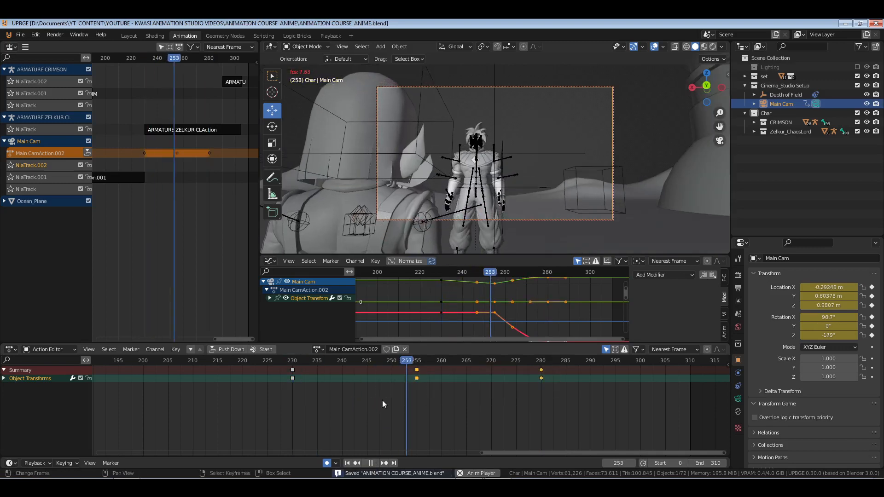
key("space")
Move Main Cam's last keyframe to frame 305, return to frame 230 and save the project.
left_click(539, 379)
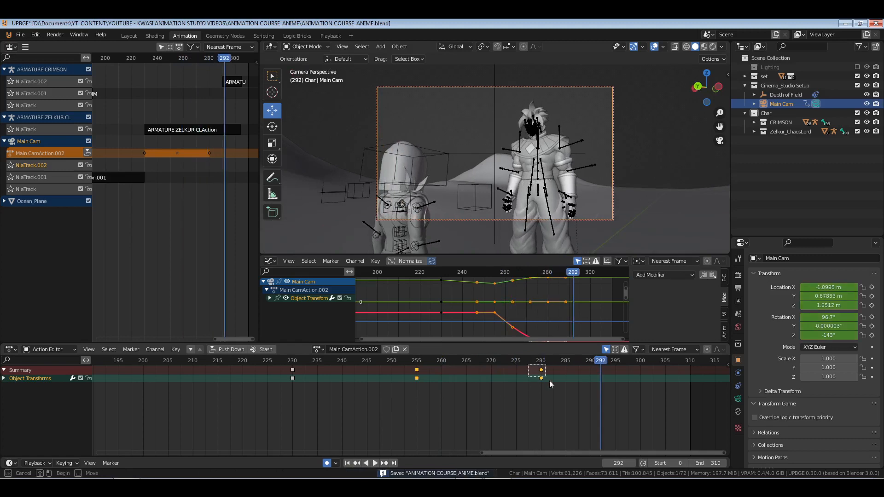
key("g")
left_click(648, 388)
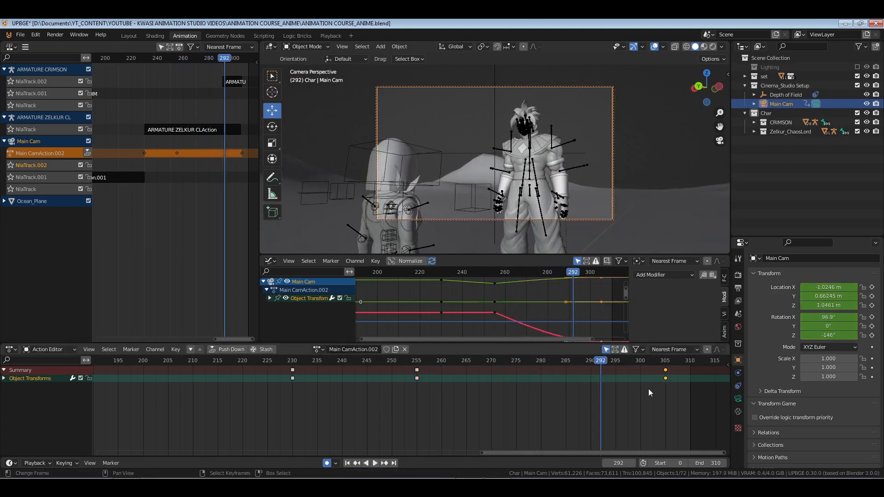
left_click_drag(303, 398, 295, 400)
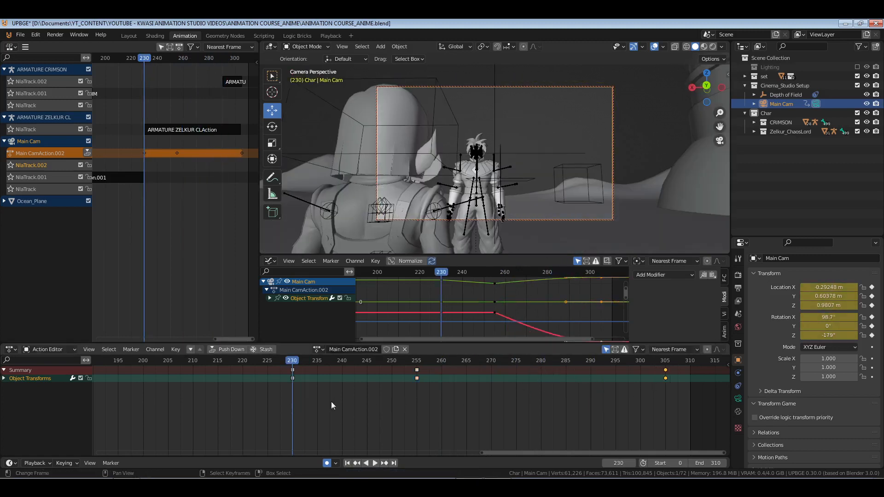
right_click(355, 402)
key("ctrl+s")
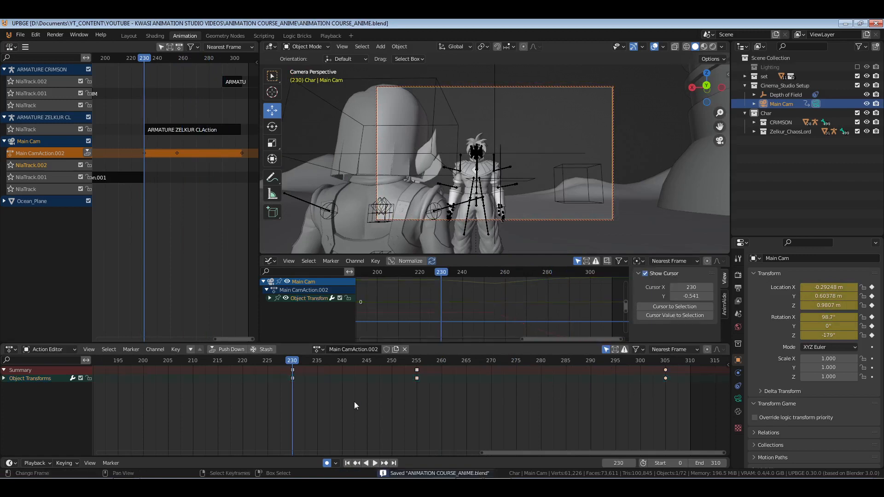
Push Main Cam's action down into an NLA strip and play the whole animation from frame 0 in the Playback workspace.
left_click(88, 151)
left_click(331, 35)
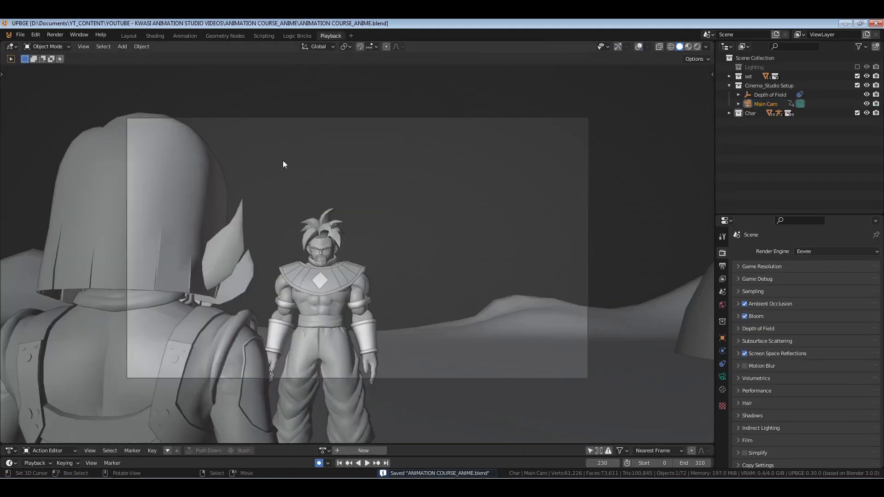
left_click(339, 463)
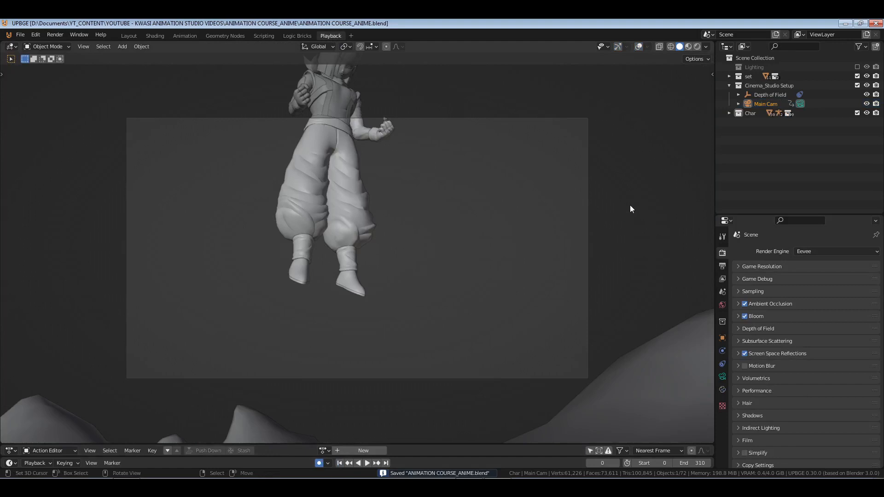
left_click(765, 104)
key("space")
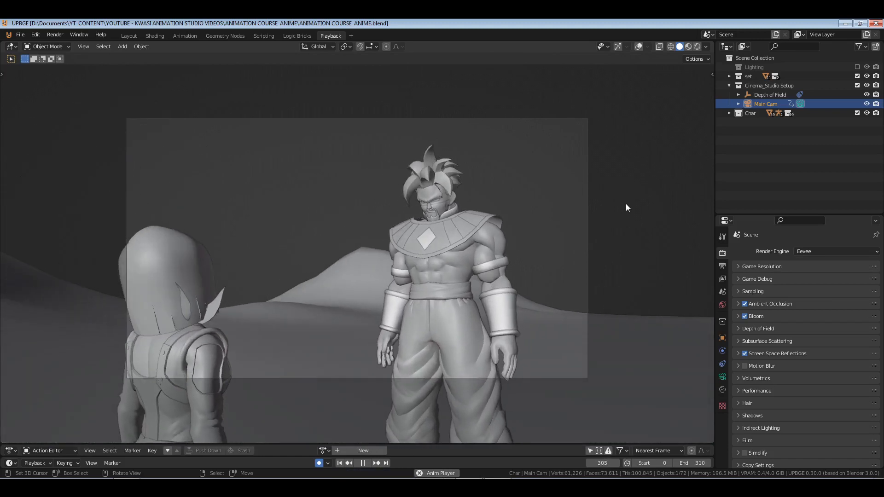
key("space")
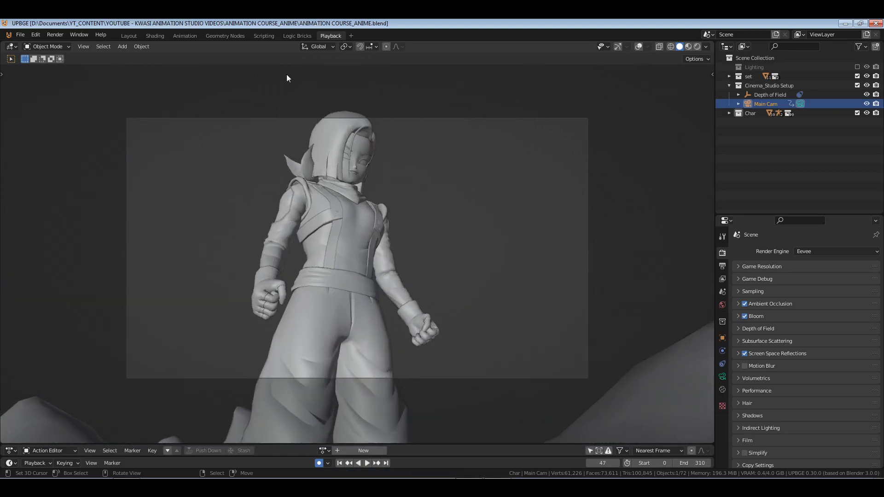
Back in the Animation workspace, enter tweak mode on Crimson's ARMATURE CRIMSONAction strip and bring up the b_C_Head bone's keyframes.
left_click(189, 35)
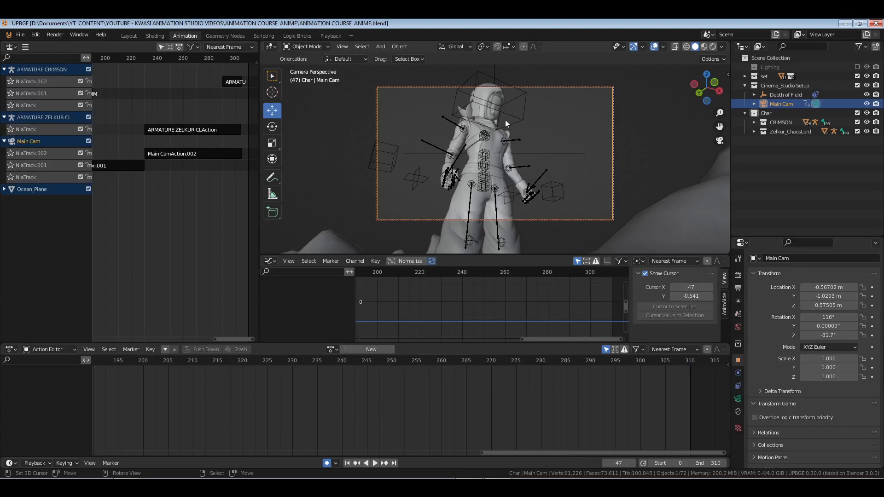
left_click(394, 463)
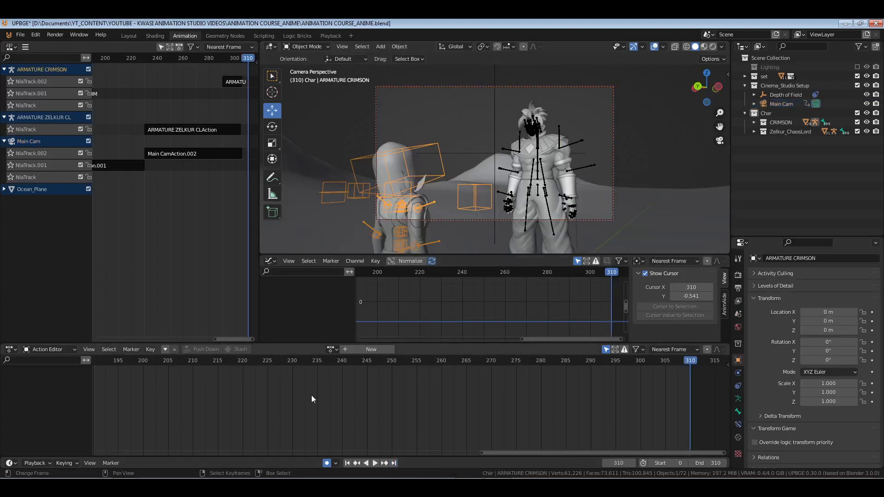
middle_click_drag(466, 399, 406, 399)
left_click_drag(220, 85, 214, 84)
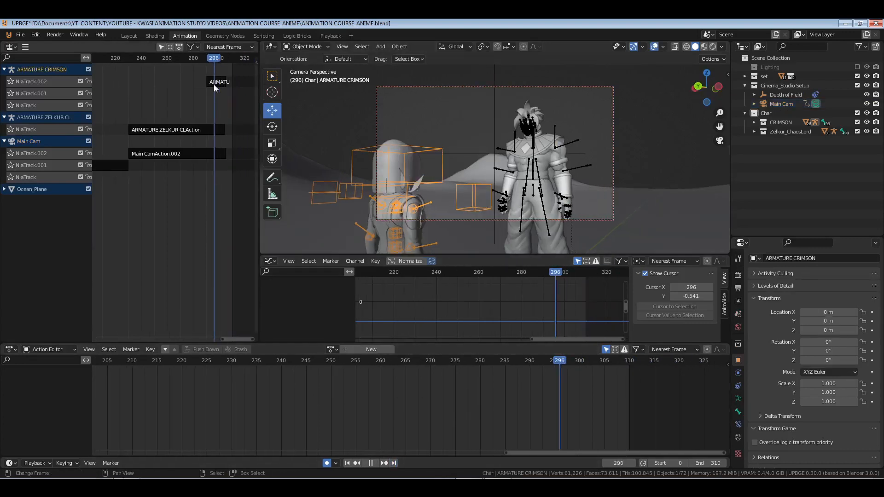
right_click(215, 80)
key("ctrl+Tab")
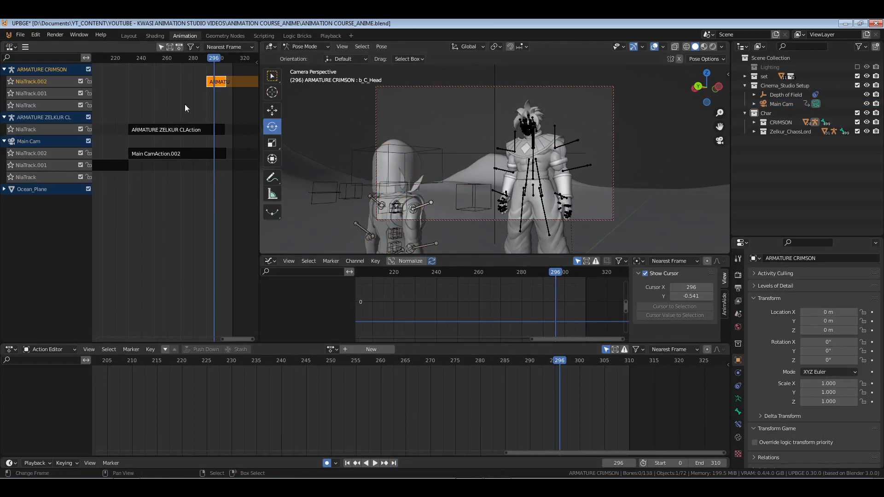
key("Tab")
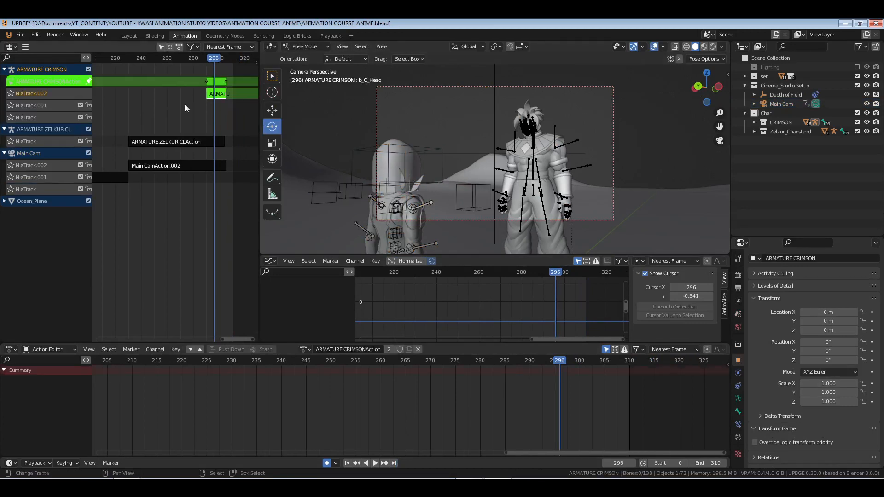
left_click(427, 147)
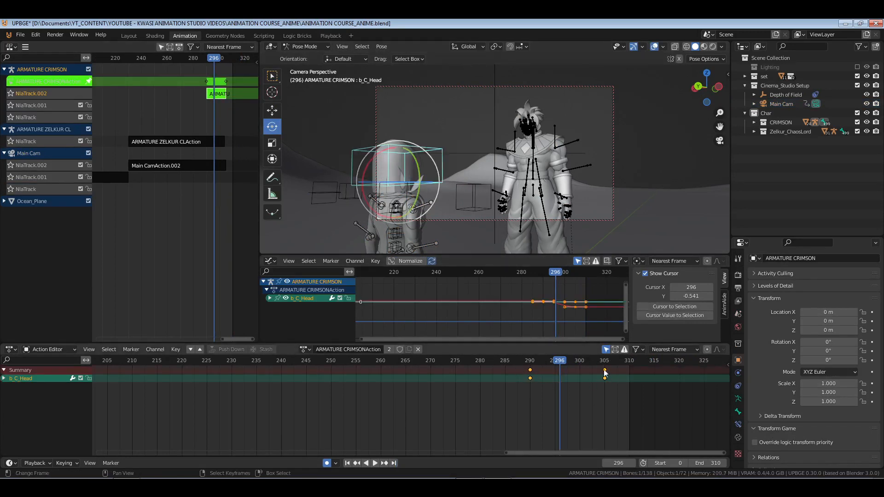
key("Home")
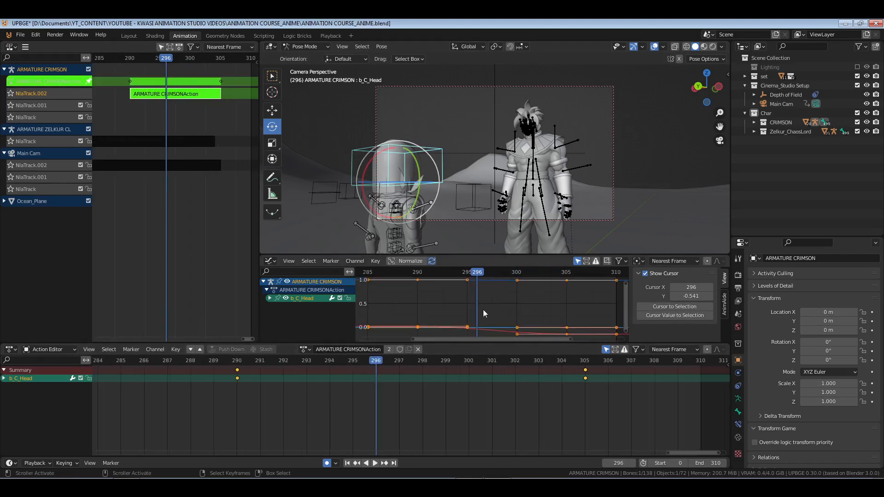
Shorten the incoming handle of b_C_Head's X Quaternion Rotation keyframe at frame 305 by about 3 frames and exit strip tweak mode.
left_click(269, 299)
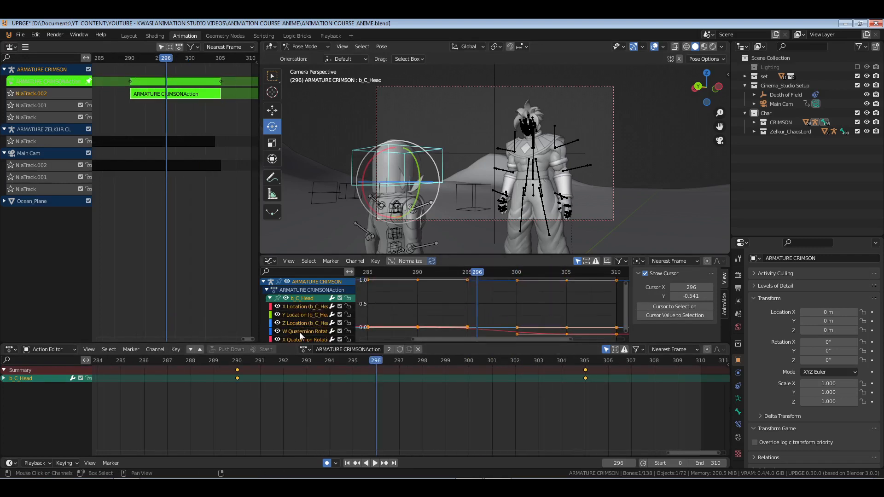
scroll(306, 334, "down", 2)
left_click(303, 322)
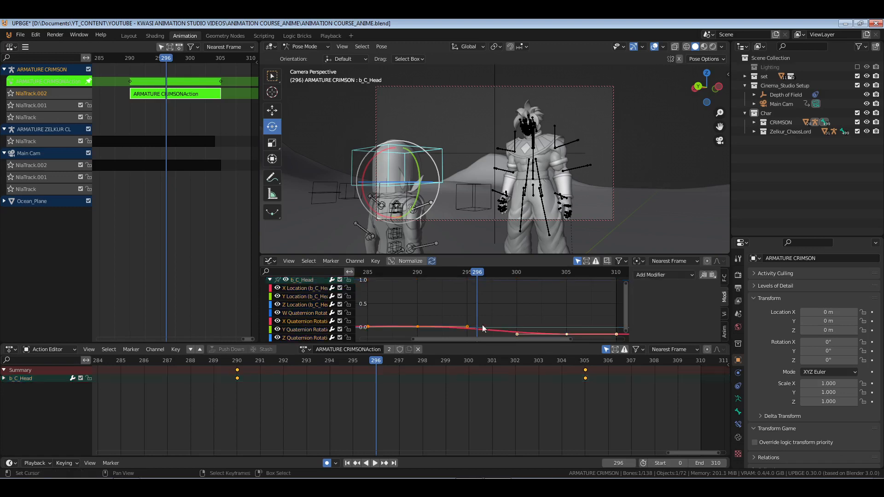
middle_click_drag(576, 324, 535, 292)
key("Home")
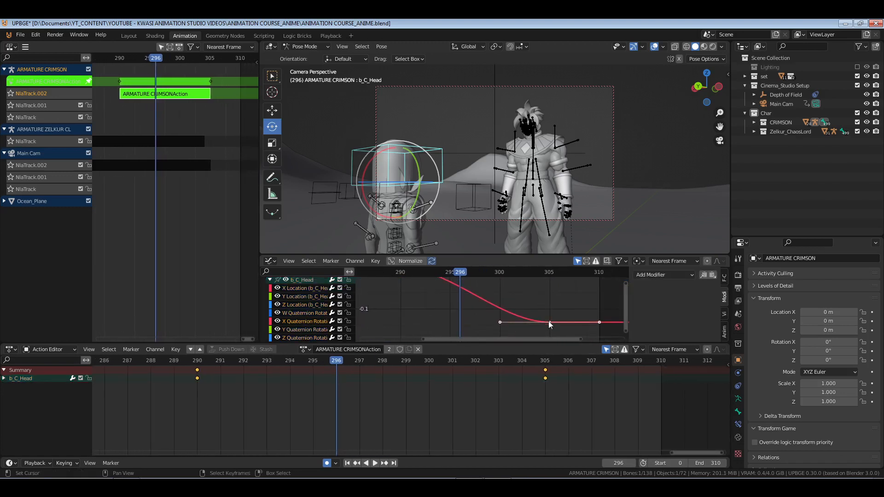
left_click(500, 322)
key("g")
key("x")
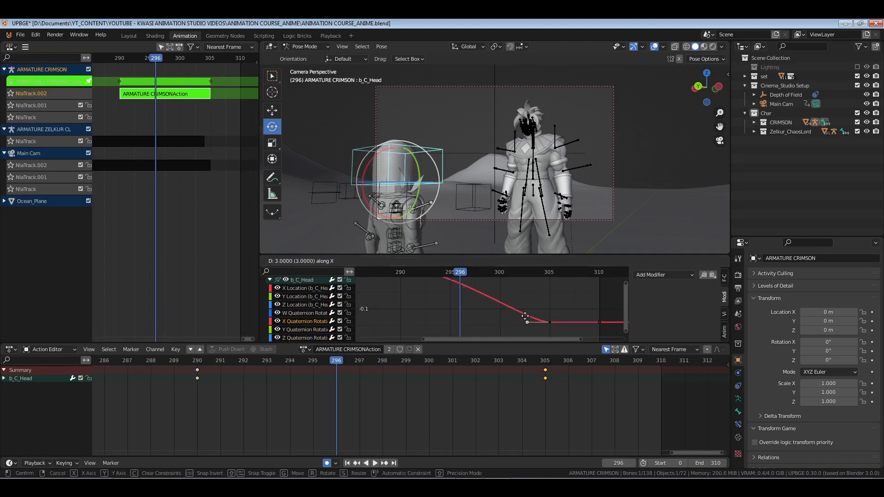
left_click(526, 317)
key("Tab")
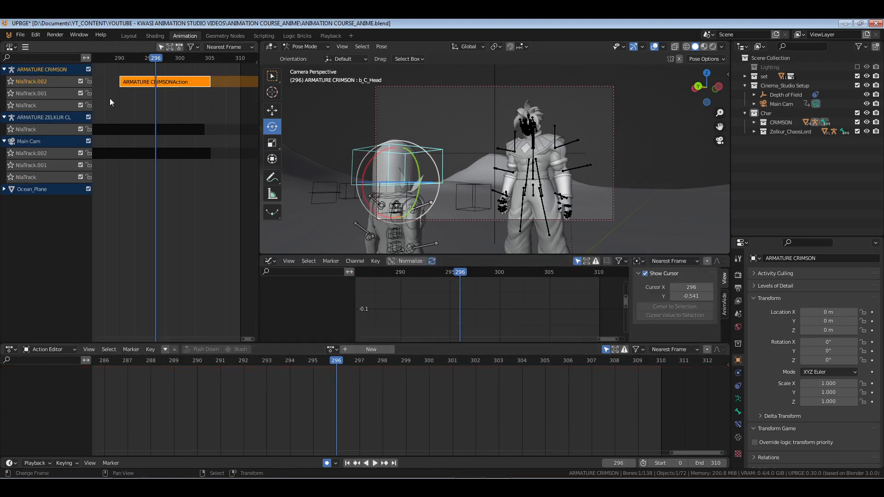
Play the adjusted head motion, set the current frame to 290, deselect Crimson's strip and save the project.
key("space")
key("space")
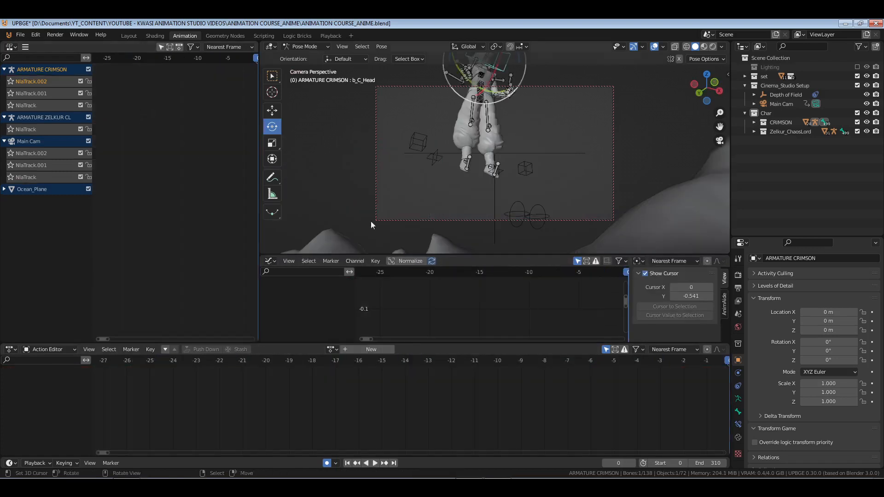
left_click(395, 464)
middle_click_drag(290, 406, 464, 418)
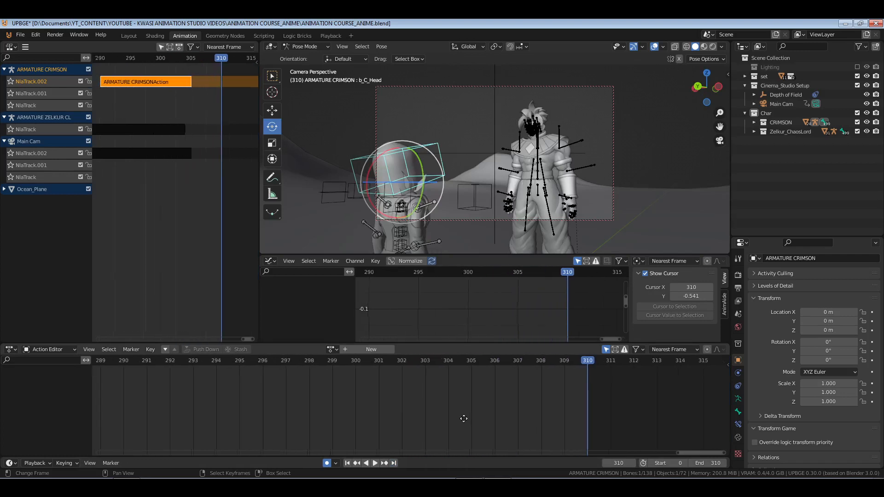
left_click(105, 94)
middle_click_drag(147, 192, 185, 182)
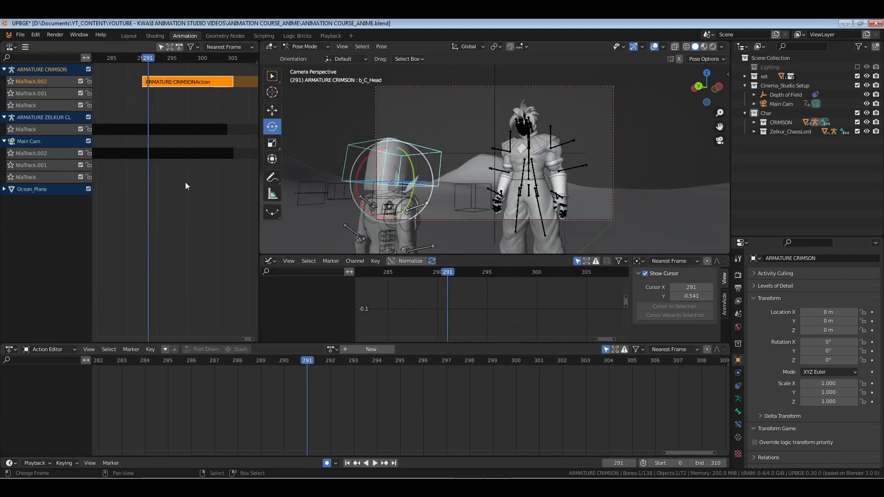
left_click(143, 95)
right_click(186, 96)
key("ctrl+s")
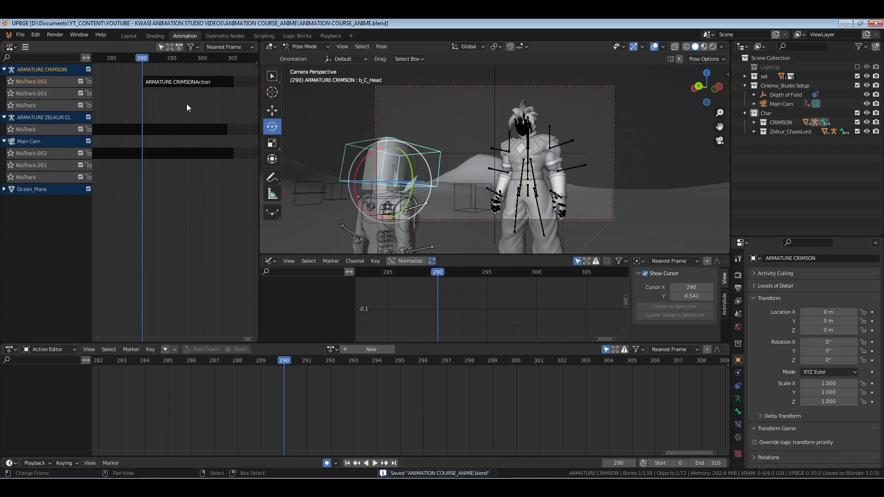
Set the playback scale of Crimson's last strip to 1.3 so it ends at frame 309.5, and save the project.
key("n")
left_click(142, 84)
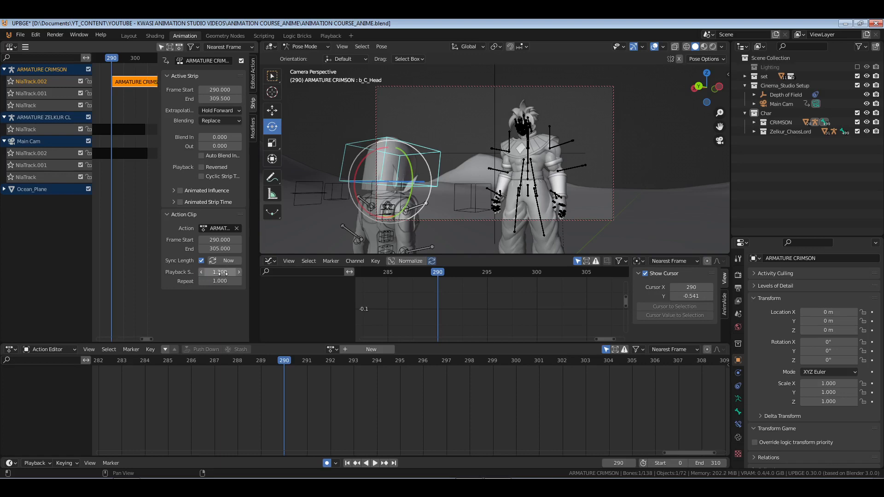
key("n")
middle_click_drag(215, 188, 156, 143)
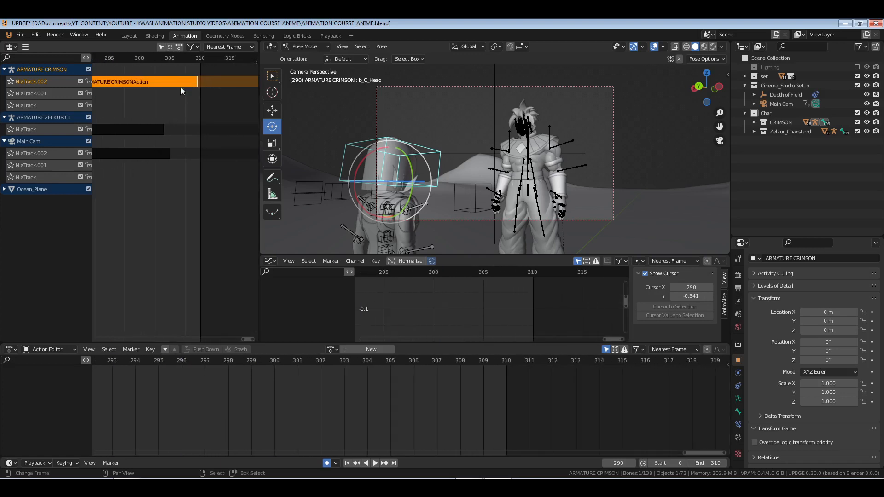
middle_click_drag(129, 105, 158, 113)
left_click(158, 113)
key("ctrl+s")
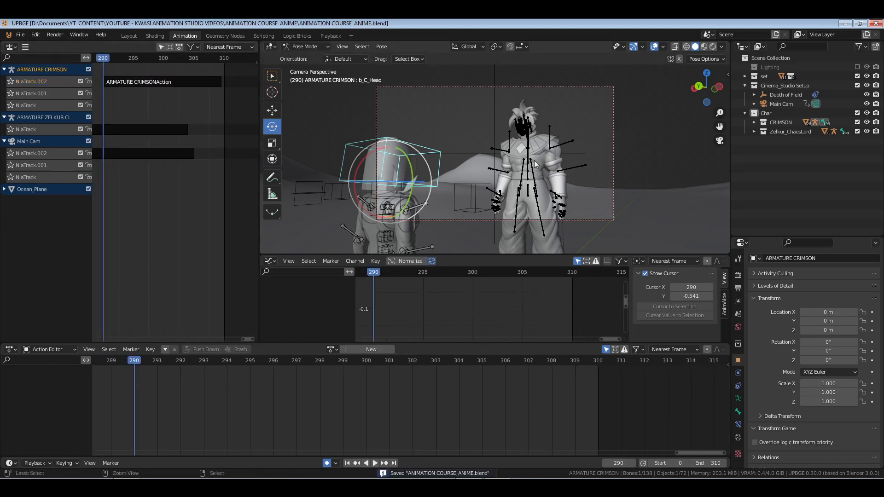
Switch Crimson's armature back to Object Mode, deselect everything and save the project.
key("ctrl+Tab")
key("ctrl+Tab")
key("alt+a")
key("ctrl+s")
key("ctrl+Tab")
key("alt+a")
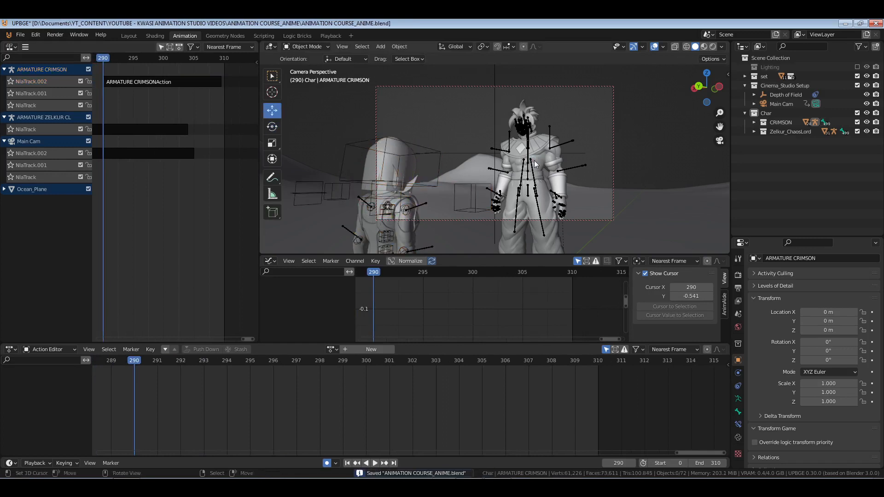
key("ctrl+s")
Select Main Cam and play the animation in the Playback workspace to review the slower head motion.
left_click(783, 104)
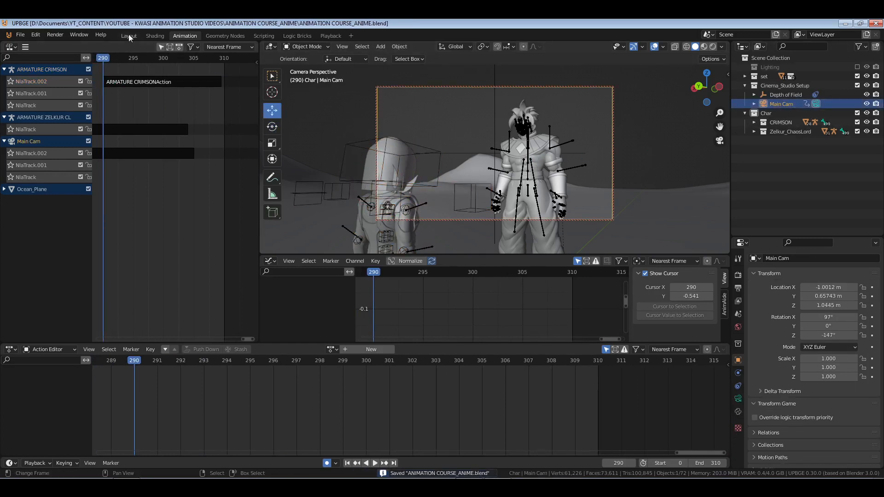
left_click(330, 36)
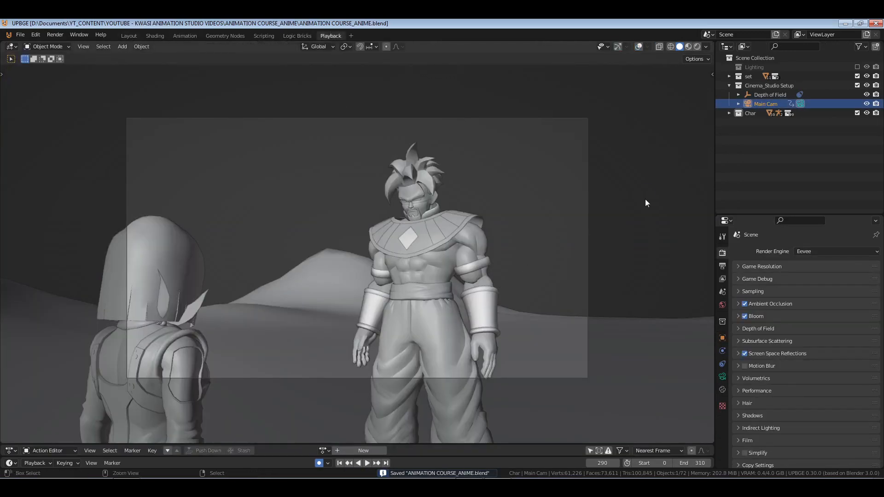
left_click(367, 463)
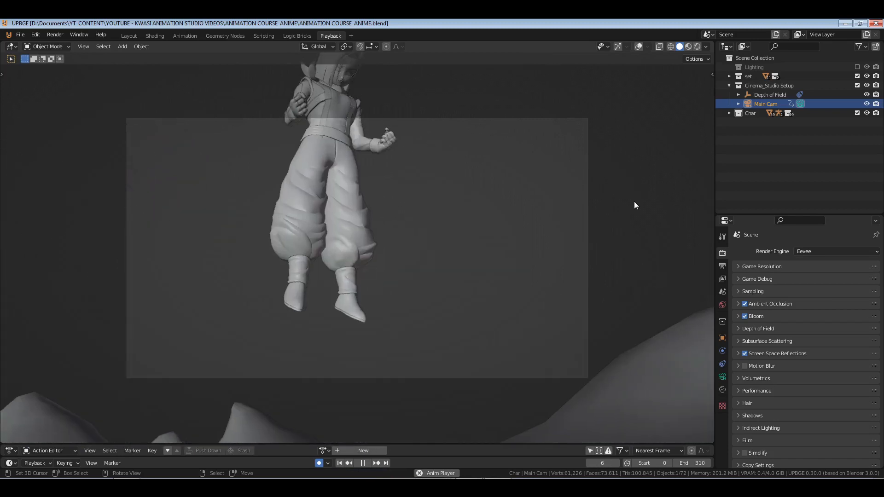
key("space")
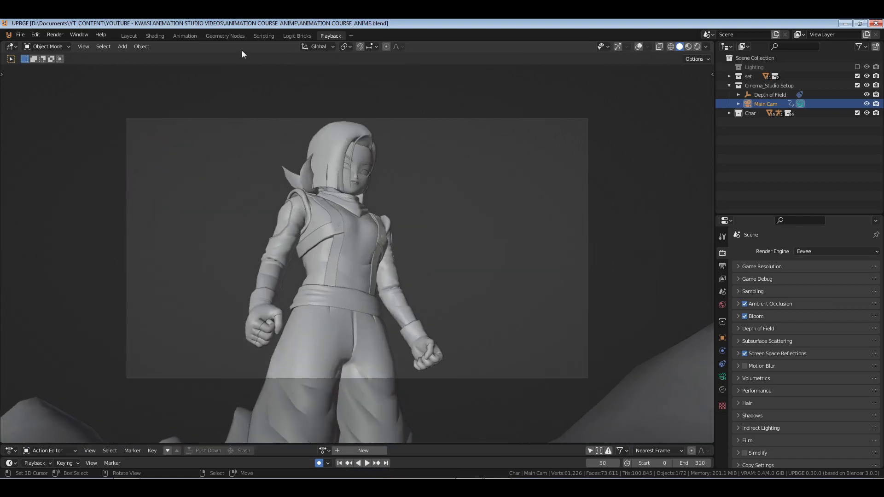
In the Animation workspace, move Crimson's last NLA strip to start at frame 284 and play from just before frame 290.
left_click(185, 36)
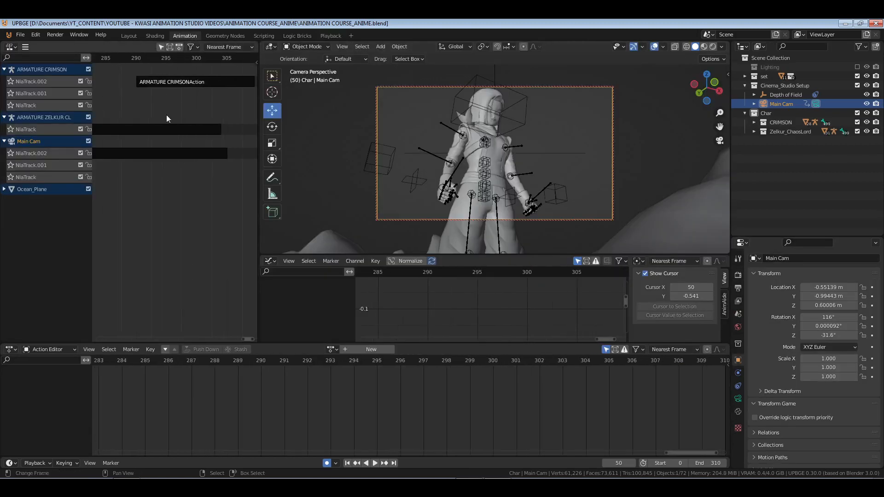
left_click(164, 82)
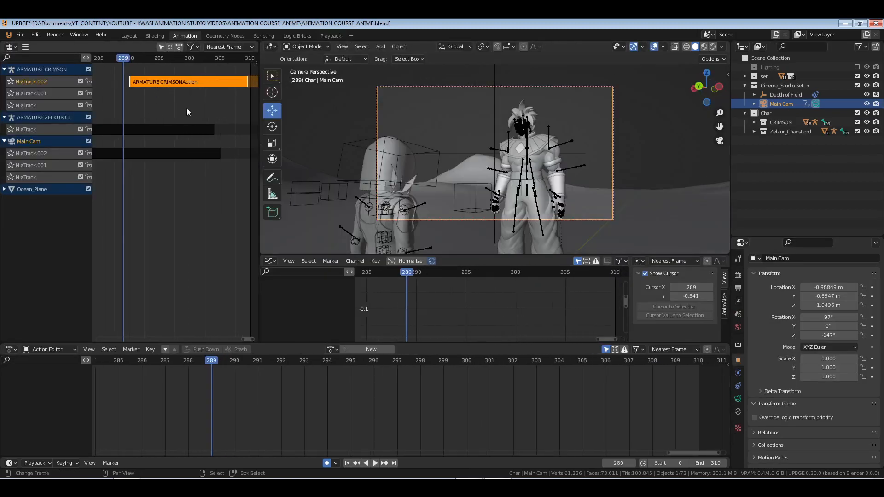
key("g")
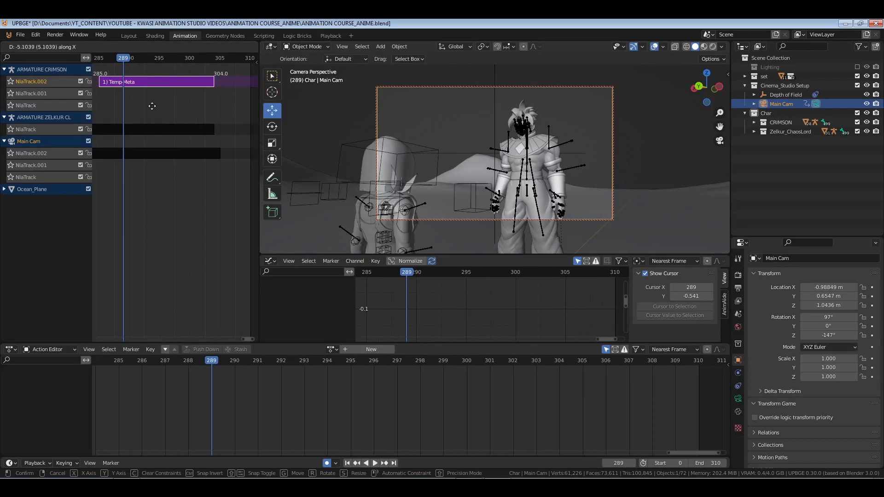
left_click(149, 105)
key("space")
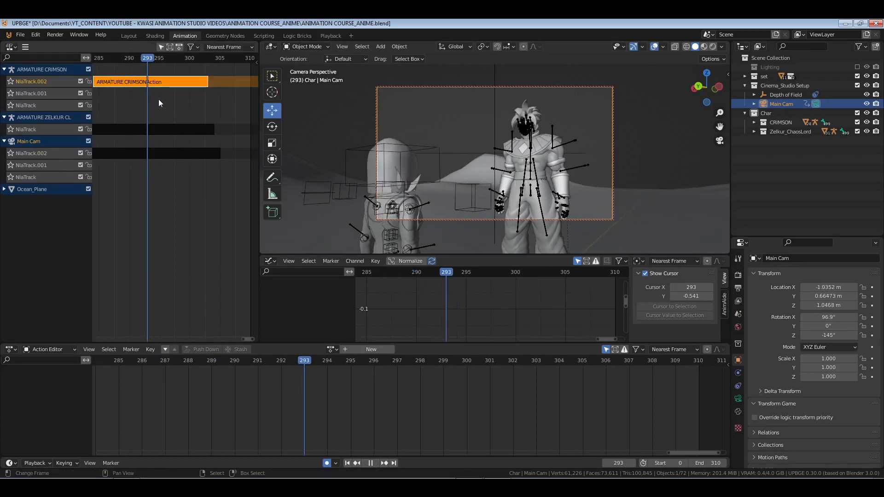
key("space")
Move Crimson's last NLA strip to start at frame 280, replay that section and save the project.
middle_click_drag(141, 118, 196, 126)
key("g")
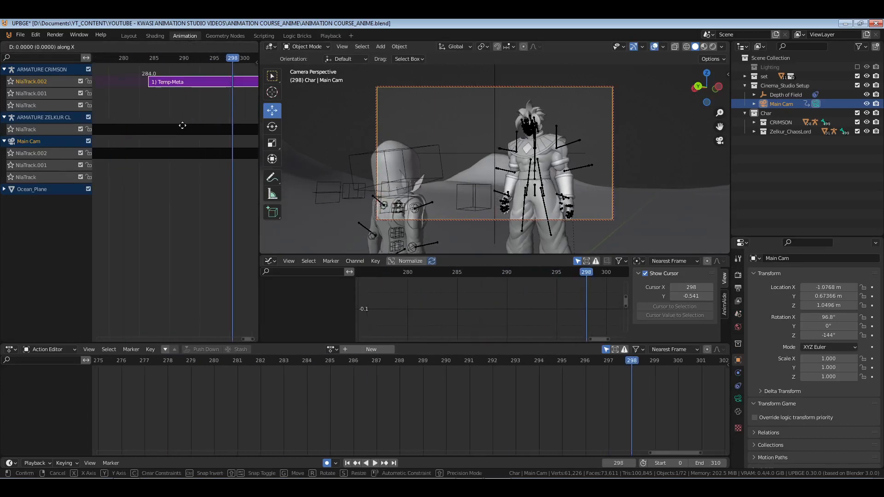
left_click(174, 125)
left_click_drag(152, 112, 176, 112)
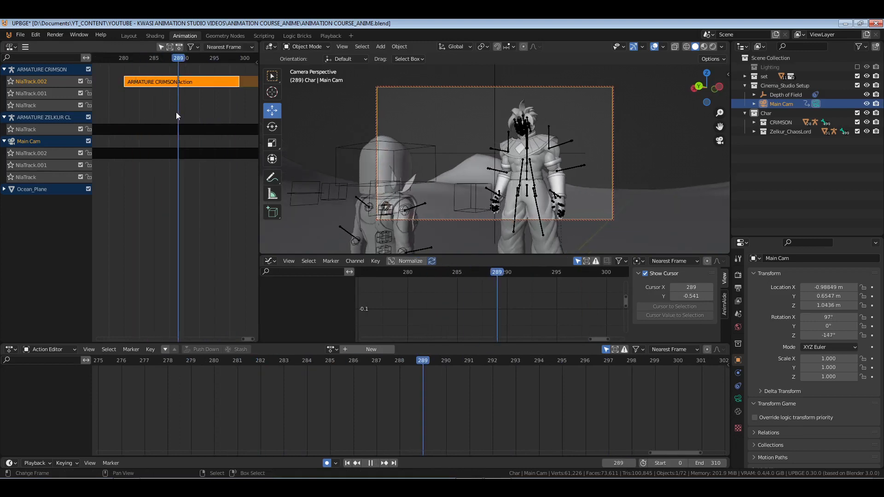
key("ctrl+s")
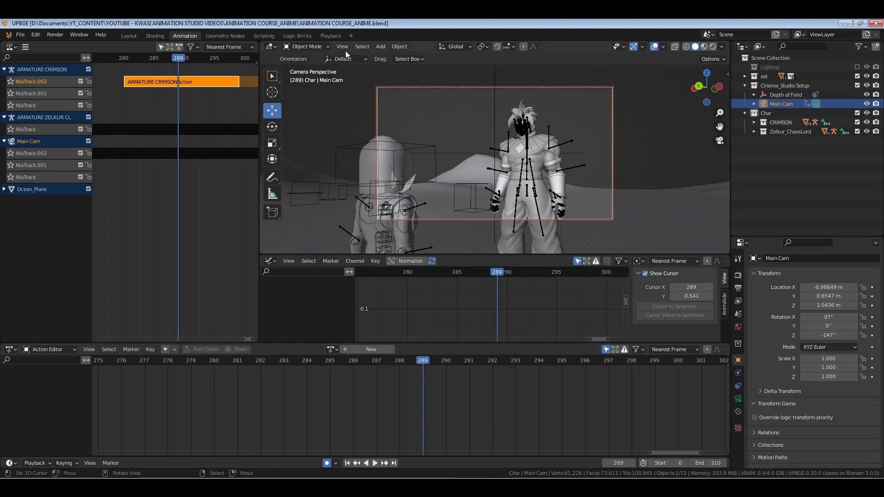
Save the project and play the whole animation from frame 0 in the Playback workspace.
left_click(332, 37)
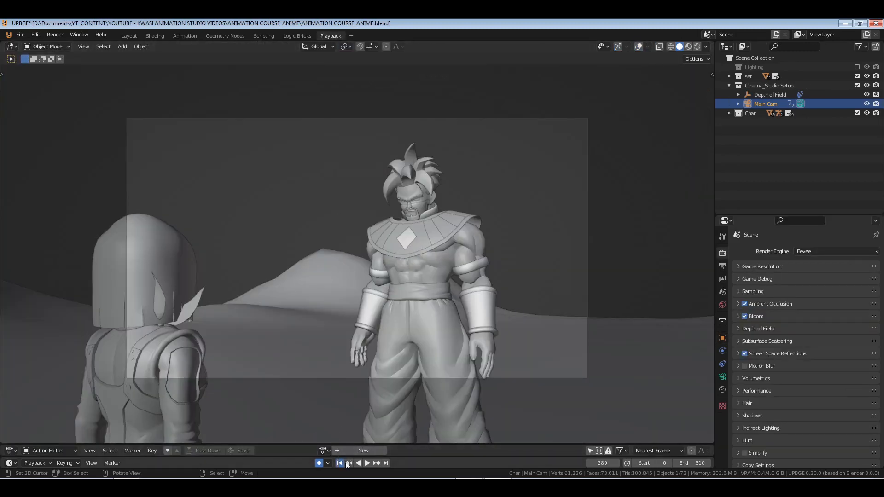
left_click(344, 463)
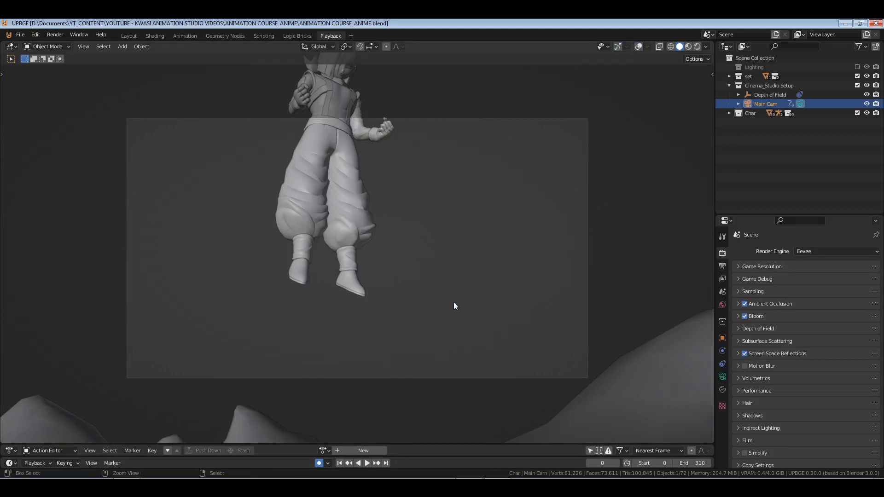
key("ctrl+s")
key("space")
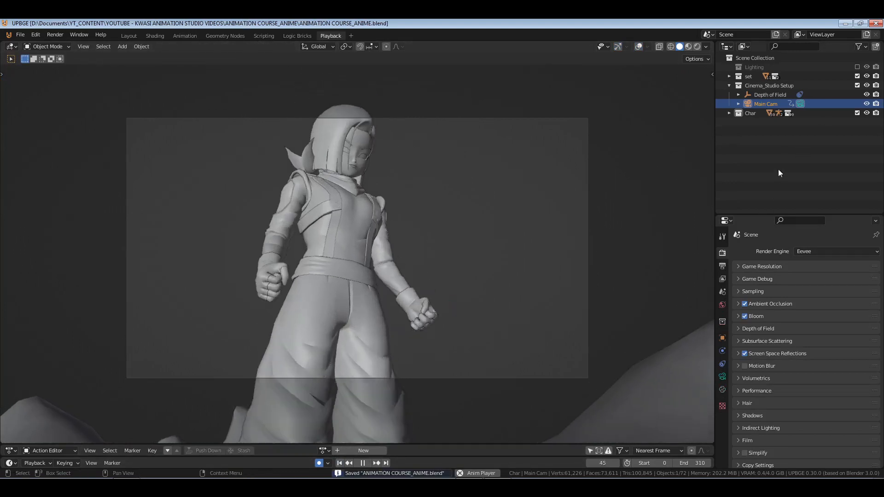
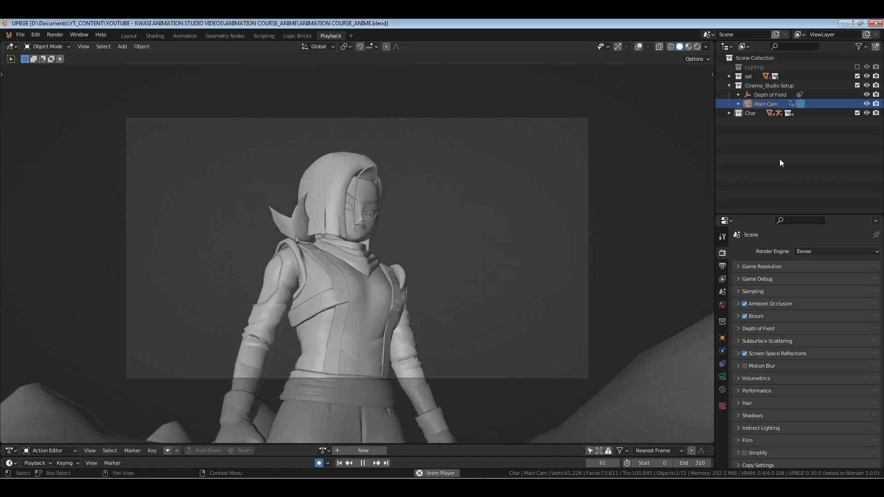
Stop playback, rewind to frame 0, and review the area around frame 278 in the Animation workspace.
key("space")
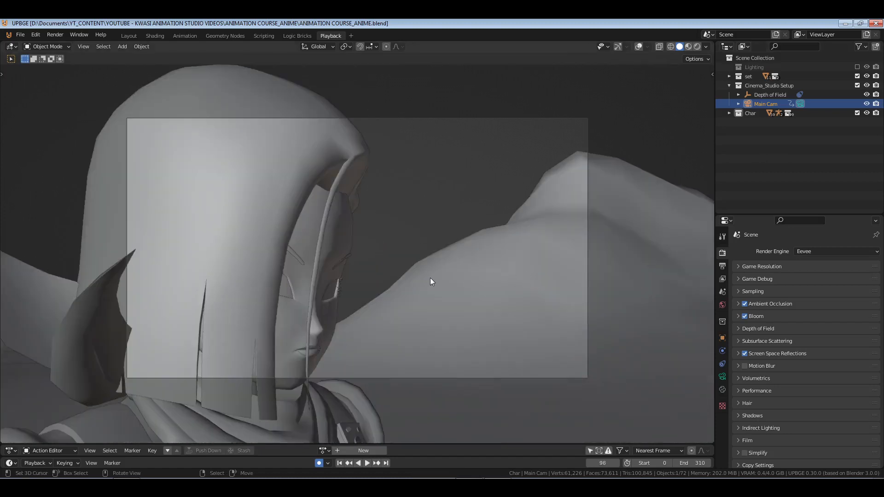
left_click(340, 463)
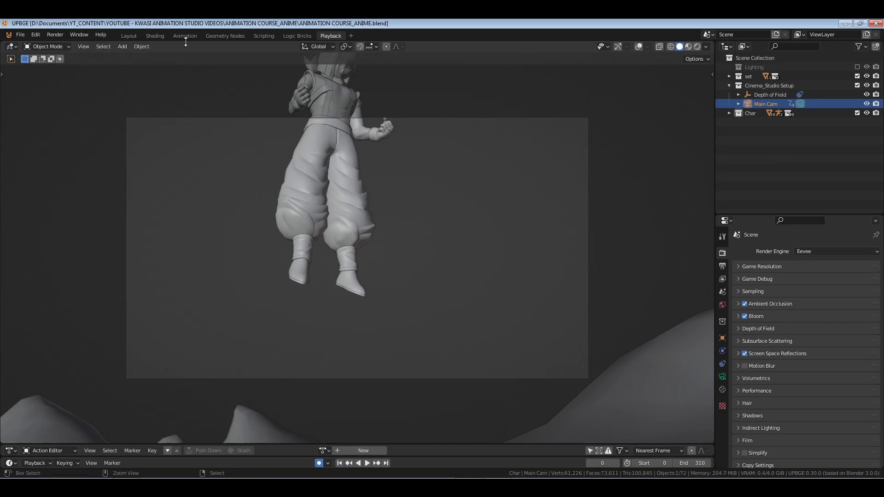
left_click(185, 37)
right_click(184, 103)
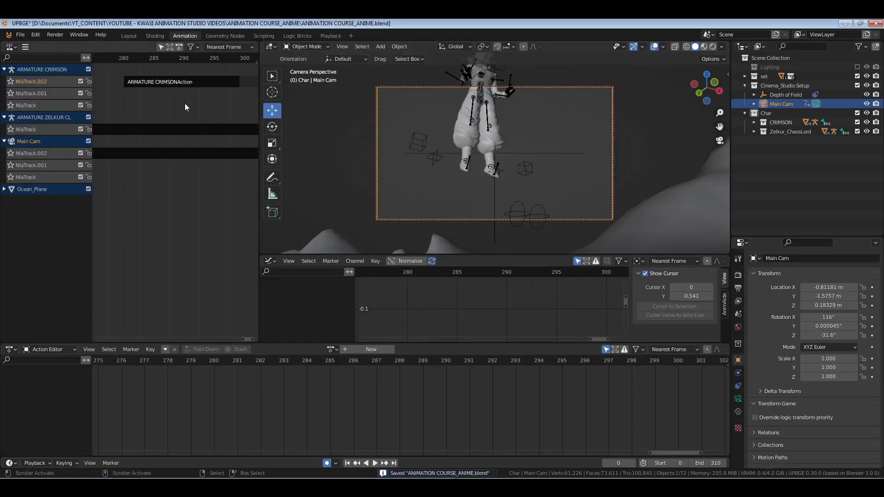
mouse_move(152, 103)
left_mouse_down()
mouse_move(204, 104)
mouse_move(132, 107)
mouse_move(179, 115)
mouse_move(159, 112)
left_mouse_up()
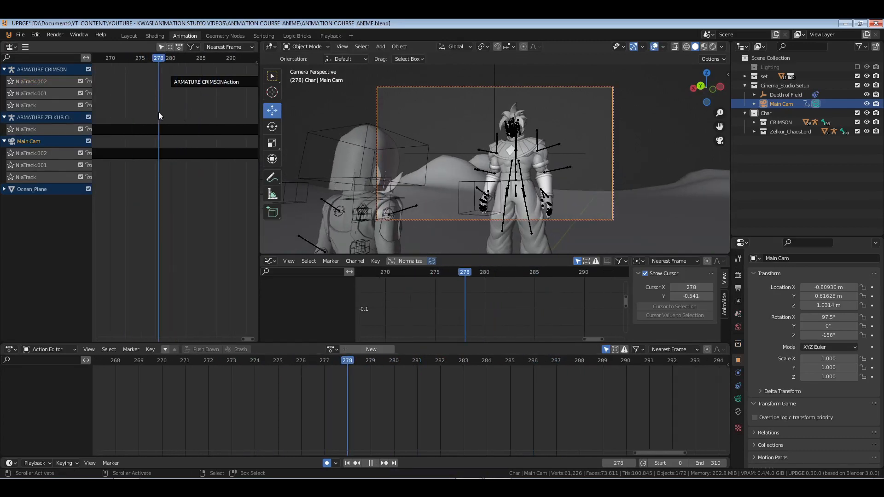
Move Crimson's last NLA strip to start at frame 275 and save the project.
left_click(198, 82)
key("ctrl+g")
key("g")
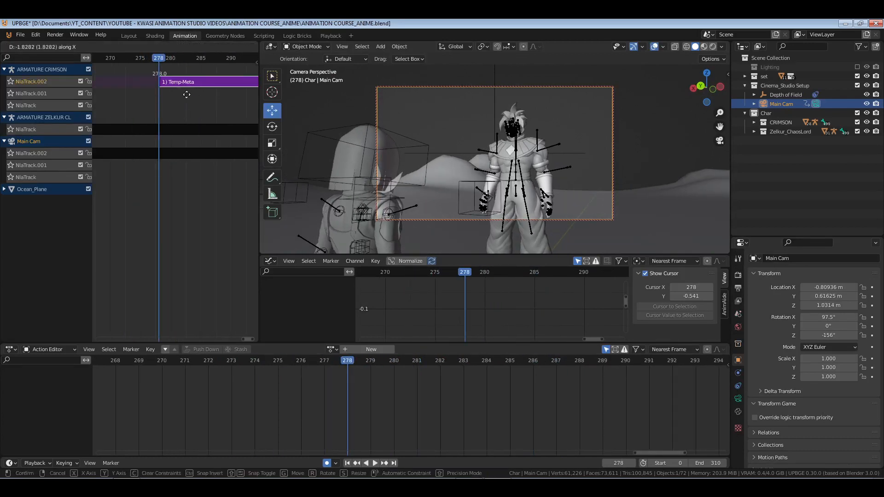
left_click(178, 94)
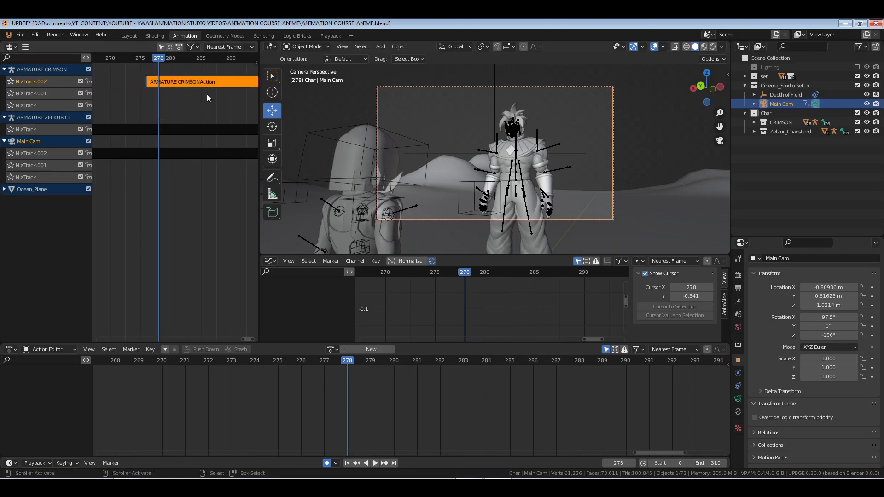
key("g")
left_click(200, 98)
left_click(200, 98)
key("ctrl+s")
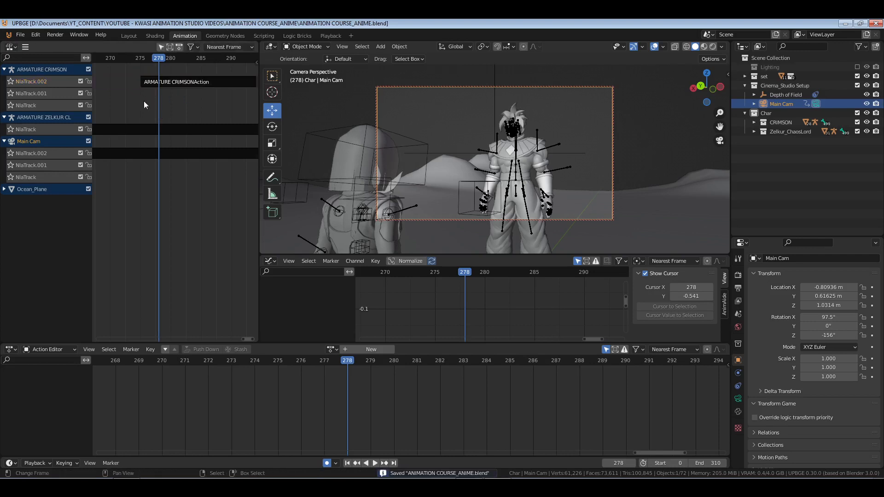
Play the animation from frame 285 to about frame 300 to review the shifted strip's timing.
left_click_drag(144, 101, 203, 102)
middle_click_drag(209, 102, 196, 102)
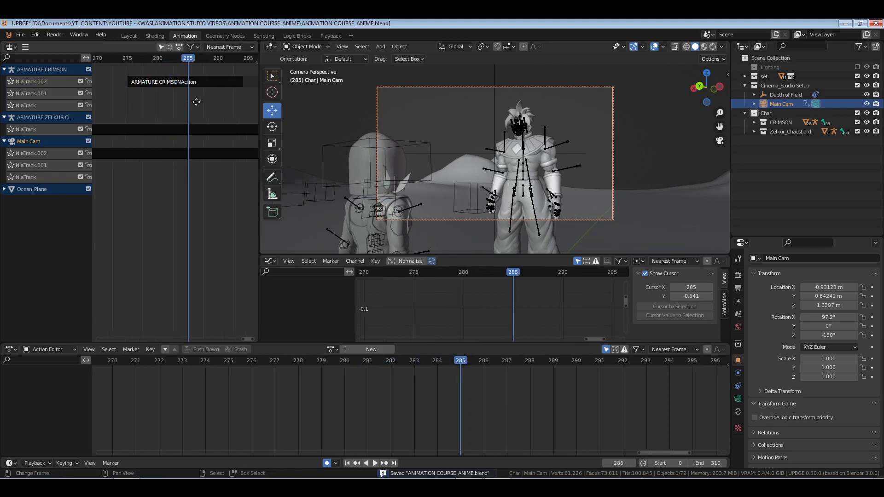
key("space")
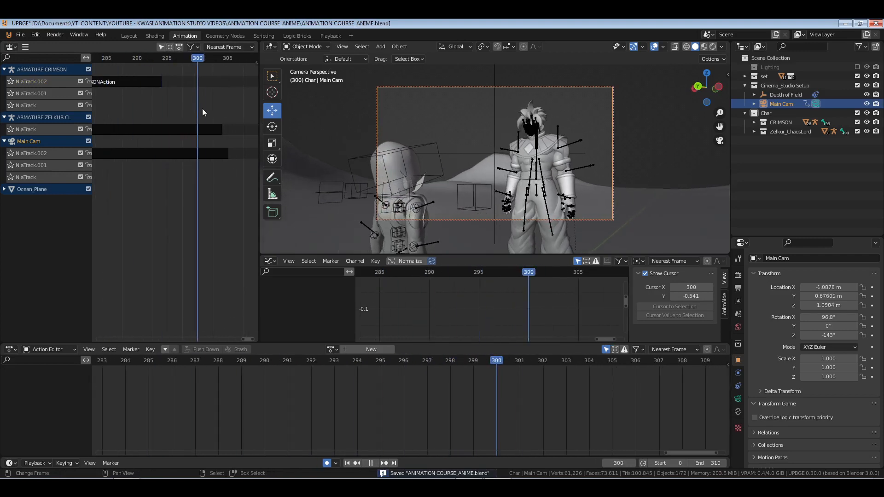
key("space")
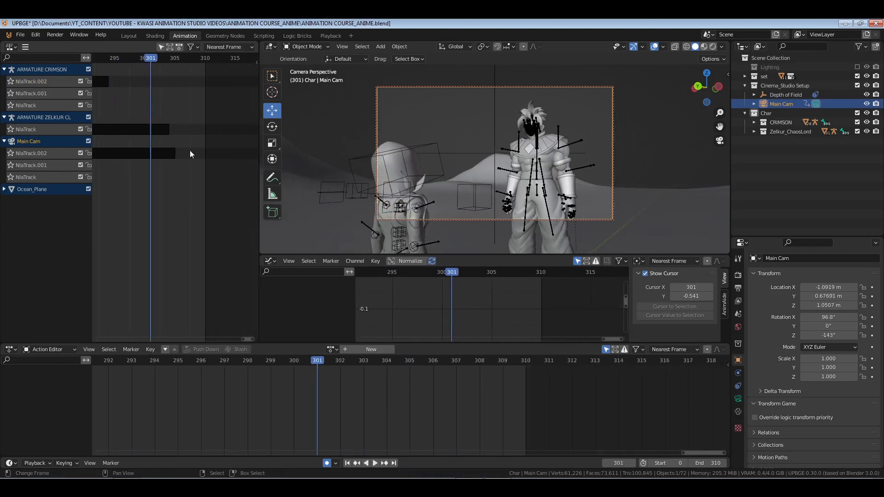
Go to frame 225 and enter tweak mode on Main Cam's second NLA strip, on NlaTrack.001.
middle_click_drag(122, 198, 225, 193)
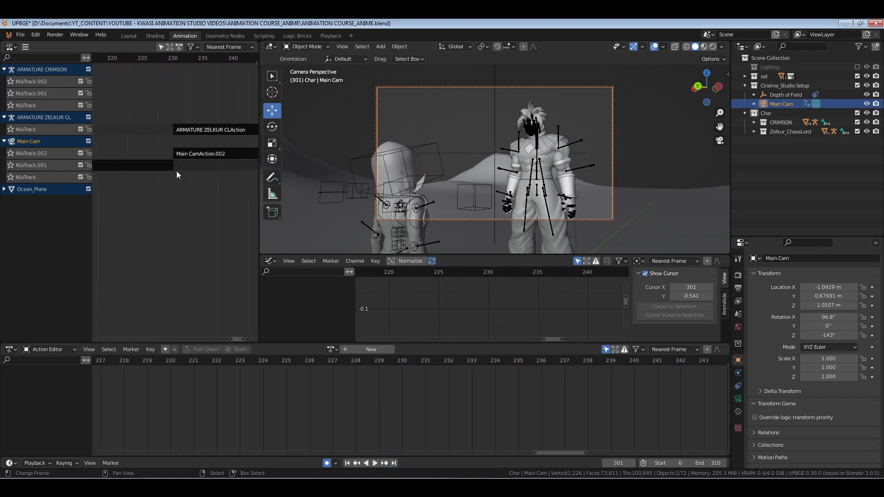
left_click_drag(132, 174, 143, 176)
middle_click_drag(140, 189, 198, 196)
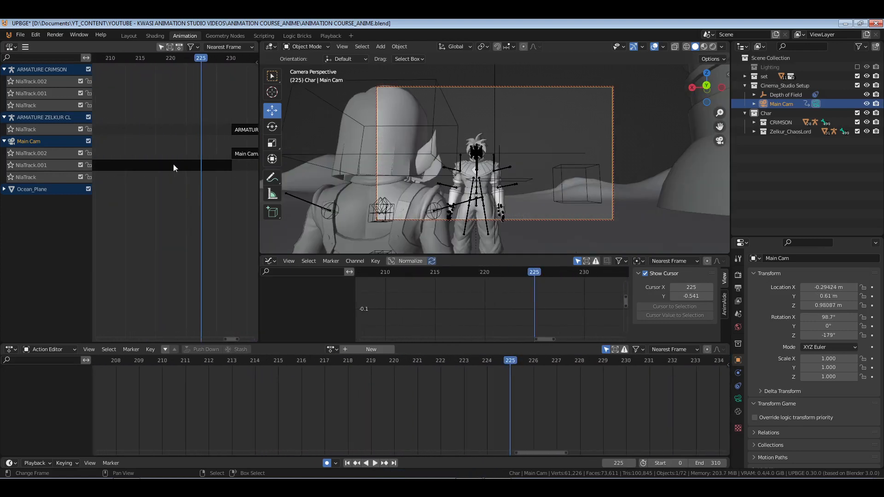
right_click(173, 164)
key("Tab")
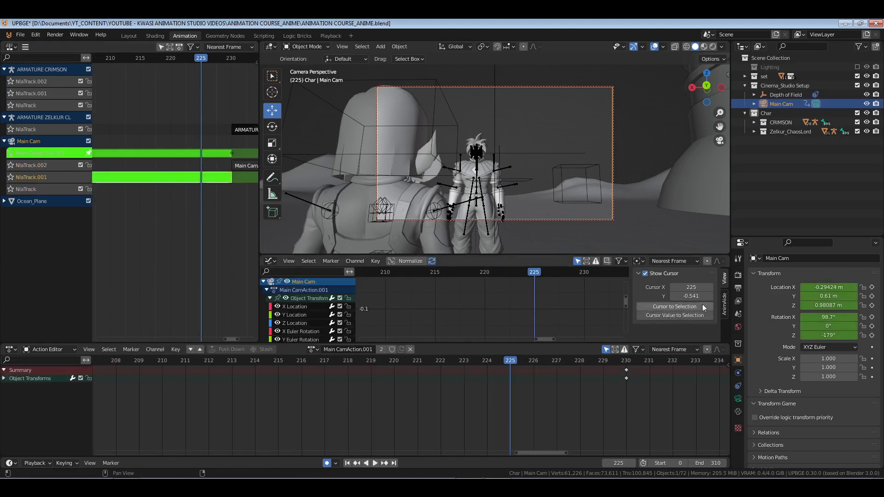
Add a Noise modifier to the X Euler Rotation curve of Main CamAction.001, with the current frame at 162.
middle_click_drag(298, 318, 316, 301)
left_click(305, 314)
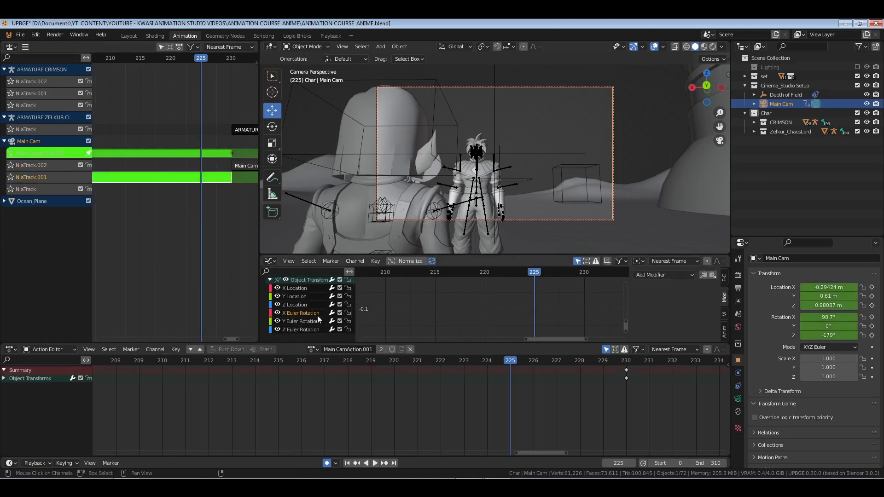
scroll(197, 216, "down", 10)
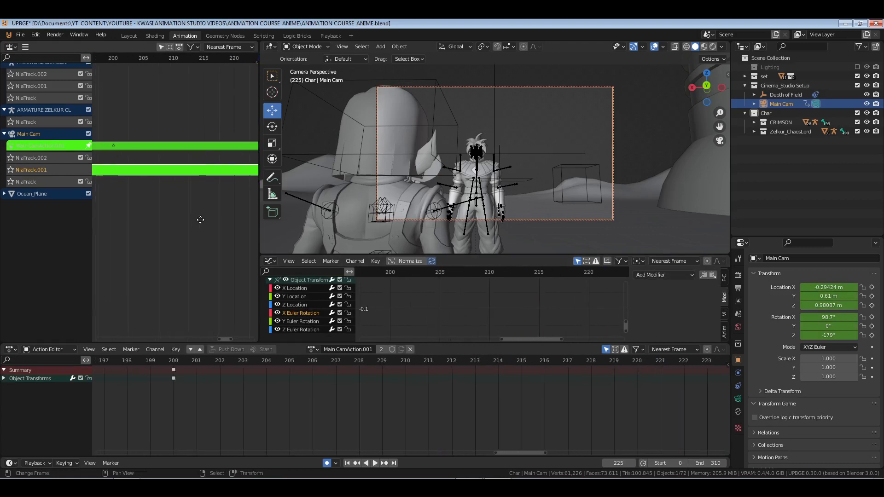
middle_click_drag(443, 421, 364, 401, "ctrl")
left_click(341, 399)
key("space")
key("space")
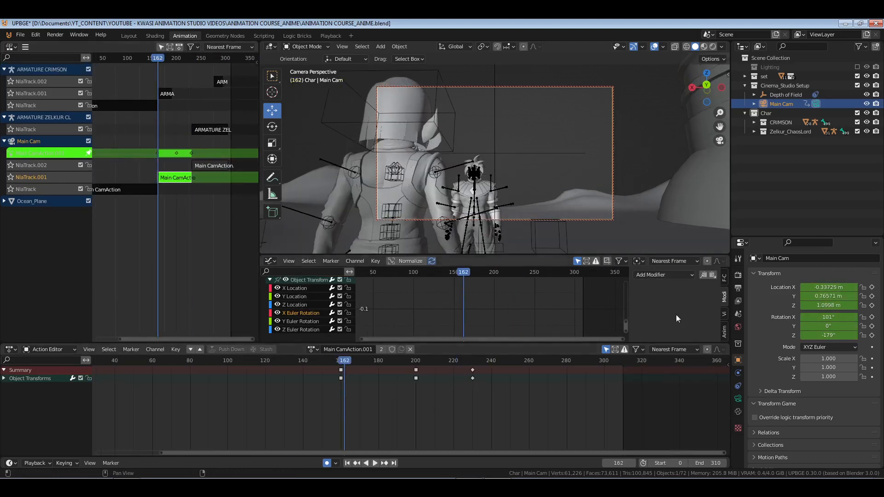
left_click(673, 275)
left_click(661, 330)
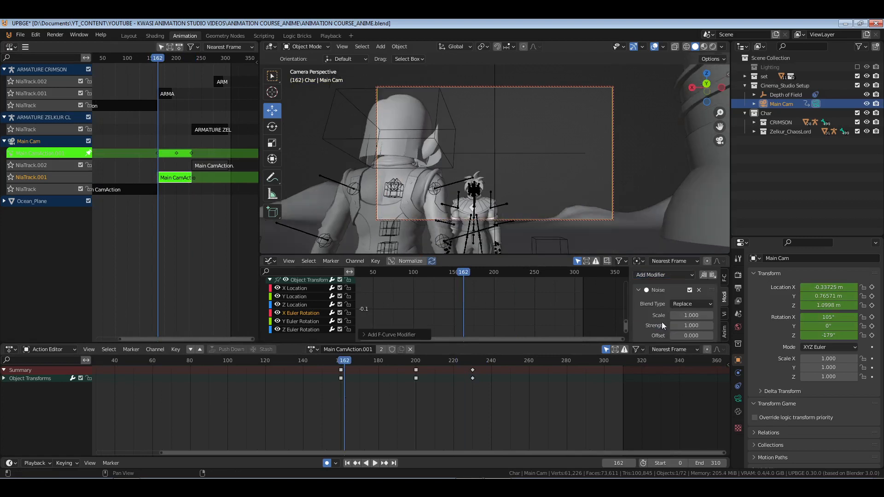
Set the X Euler Rotation Noise modifier's scale to 60 and strength to 0.03.
left_click(686, 316)
type("50")
key("Return")
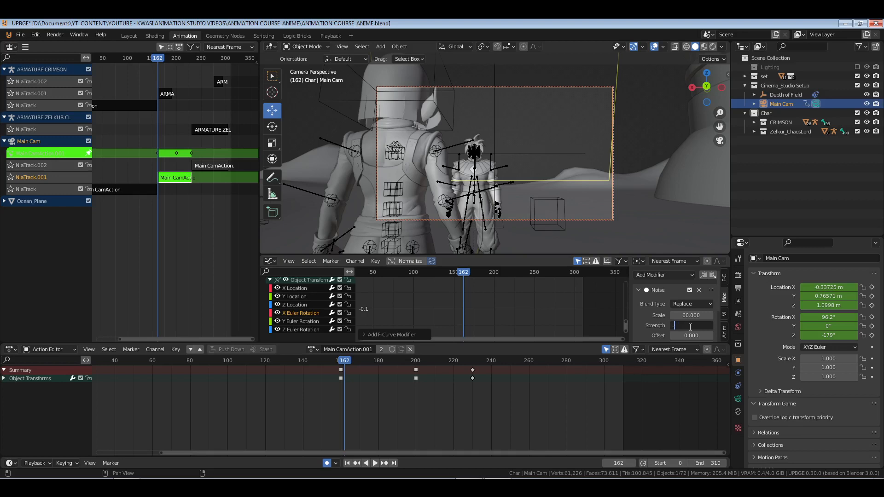
type("0.03")
key("Return")
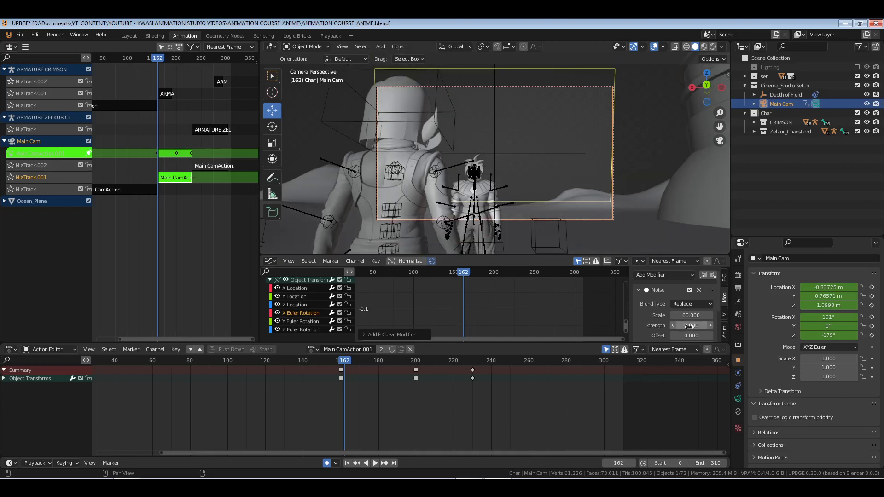
scroll(690, 327, "down", 3)
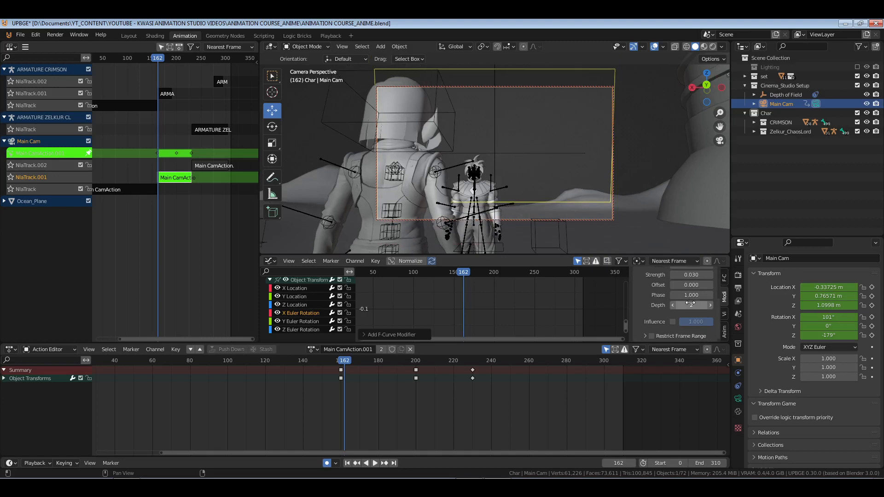
key("Return")
Copy the Noise modifier to the Z Euler Rotation curve of Main CamAction.001 and exit tweak mode.
scroll(677, 313, "up", 3)
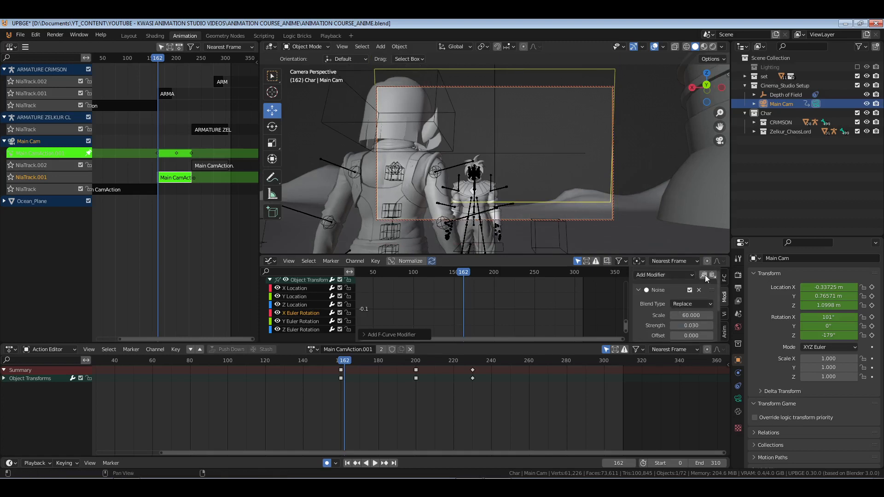
left_click(304, 330, "shift")
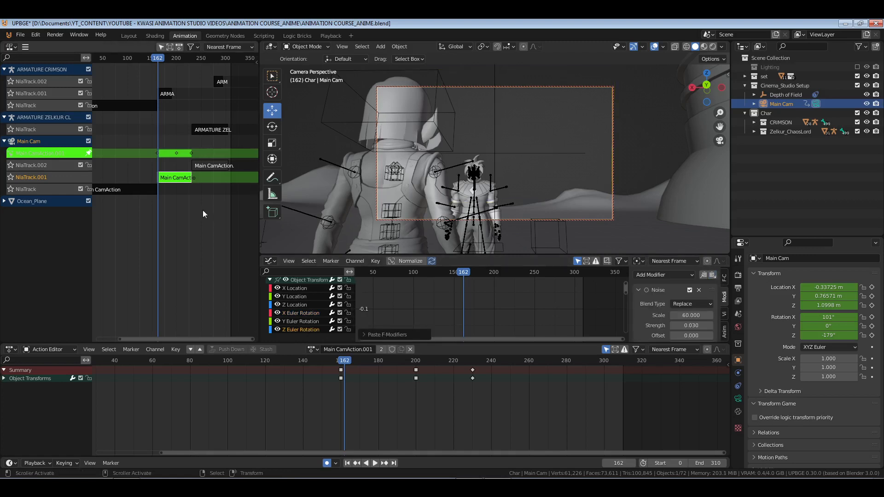
key("Tab")
In tweak mode on the Main CamAction.002 strip, paste the Noise modifier onto the X and Z Euler Rotation curves, and exit tweak mode.
right_click(202, 151)
key("Tab")
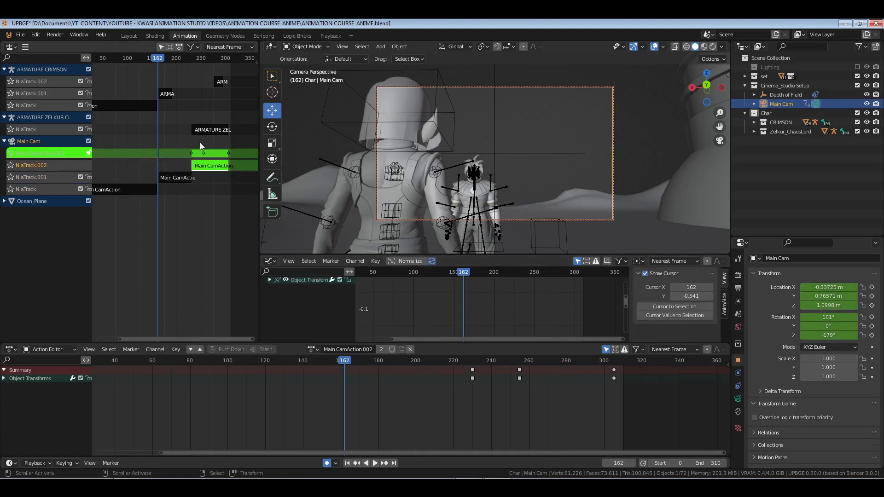
left_click(200, 142)
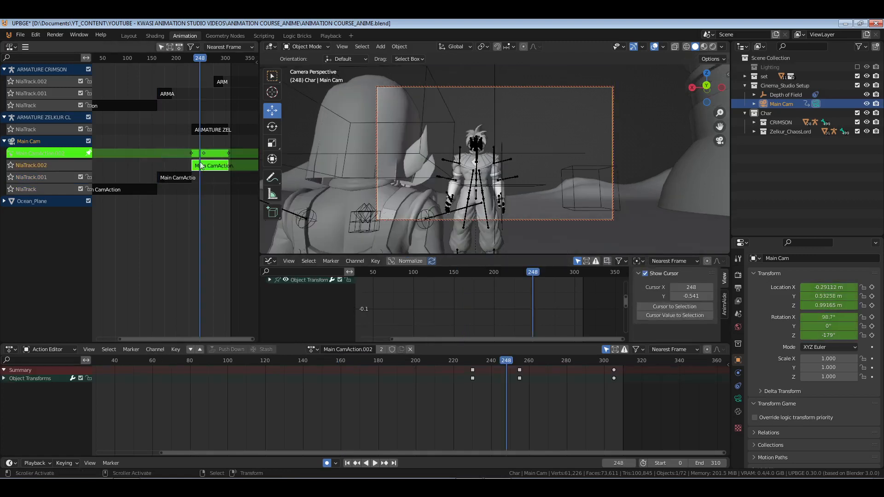
left_click(270, 280)
left_click(725, 297)
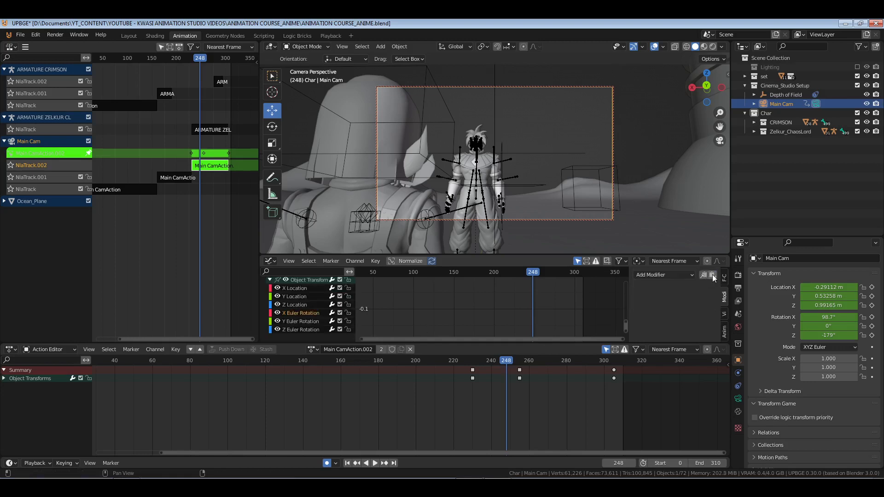
left_click(712, 275)
left_click(300, 330)
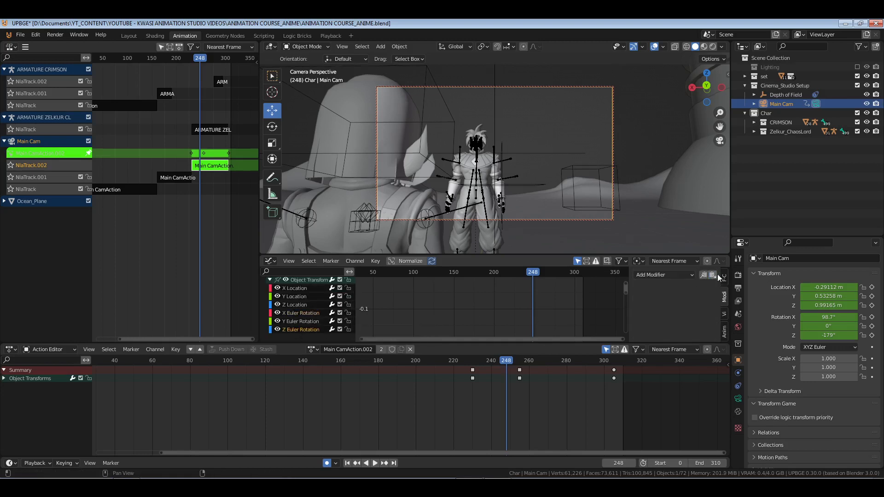
key("Tab")
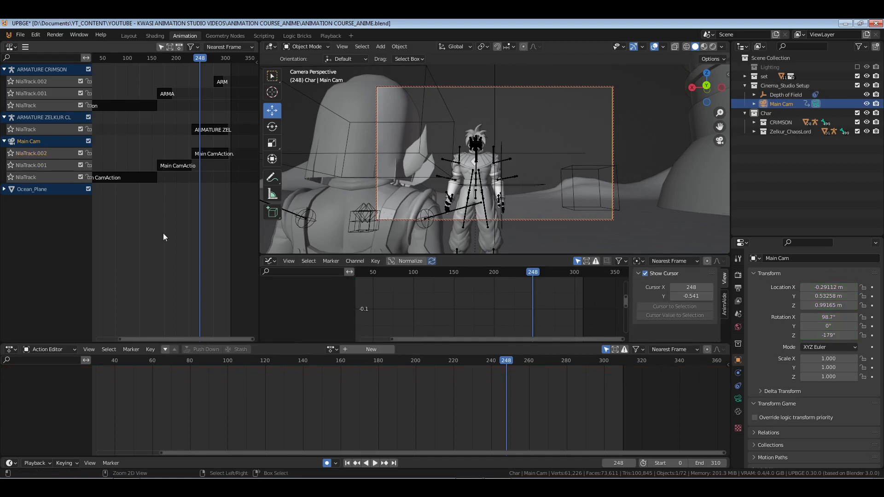
Save the project and return to frame 0 with the NLA strips in view.
key("ctrl+s")
left_click(347, 463)
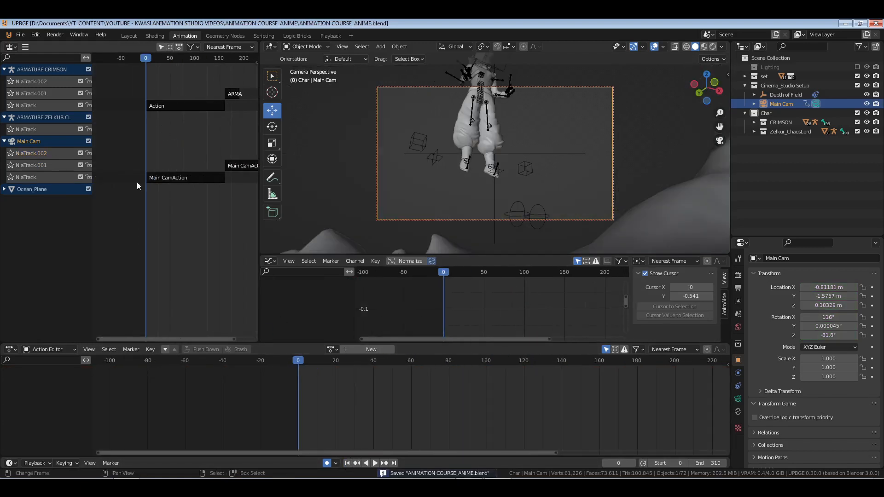
key("Home")
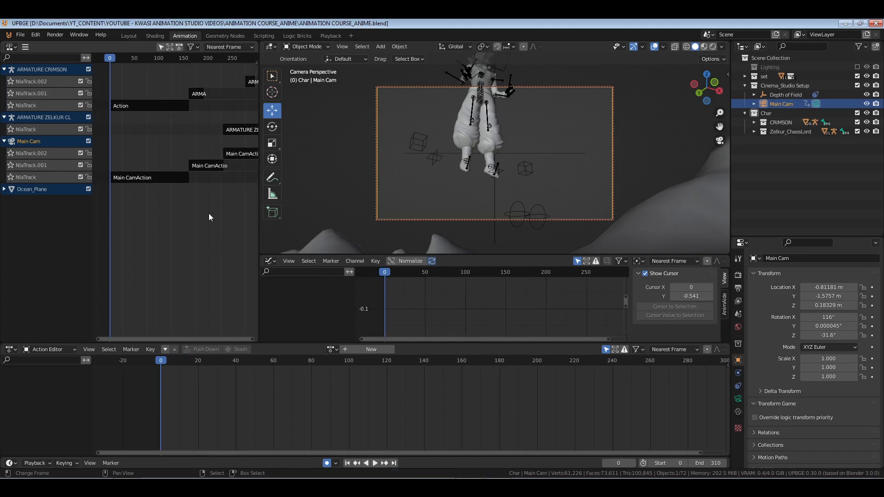
Enter tweak mode on Crimson's first NLA strip, check its strip and action clip properties, and exit tweak mode.
left_click(142, 105)
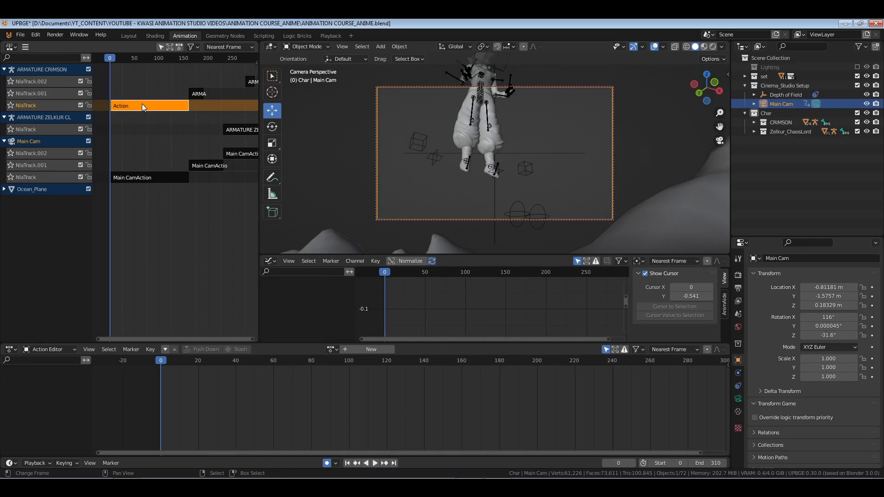
key("Tab")
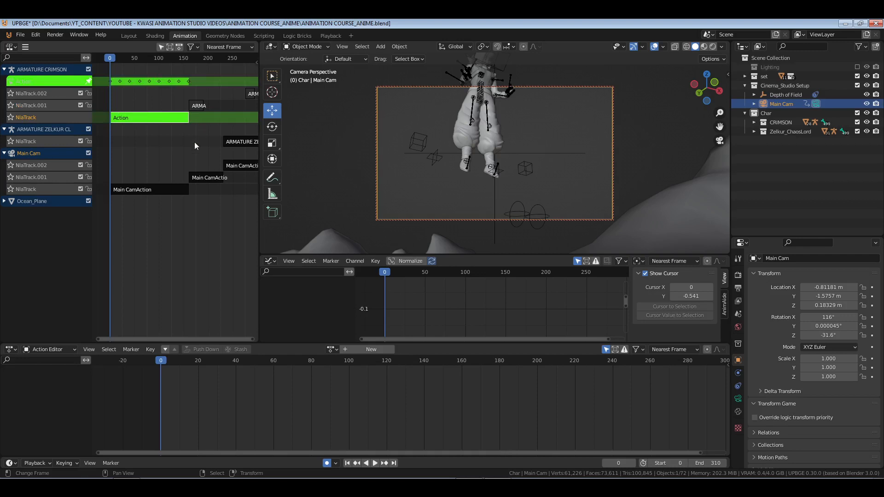
key("n")
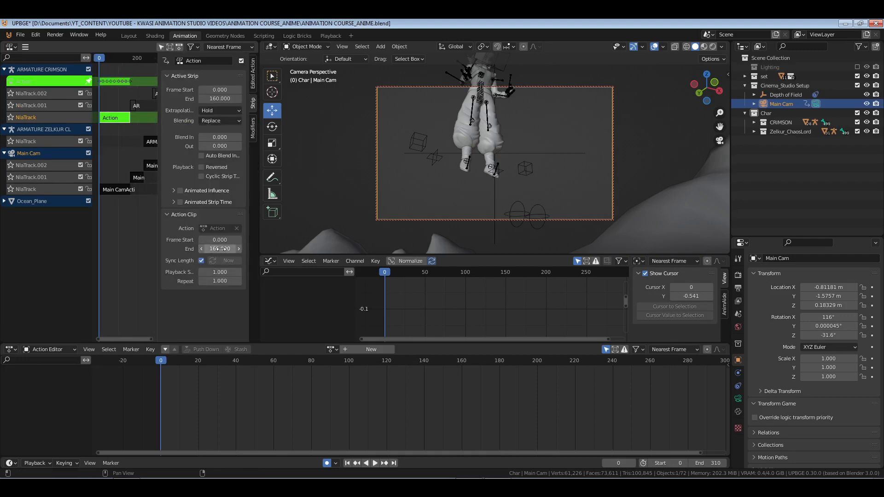
key("n")
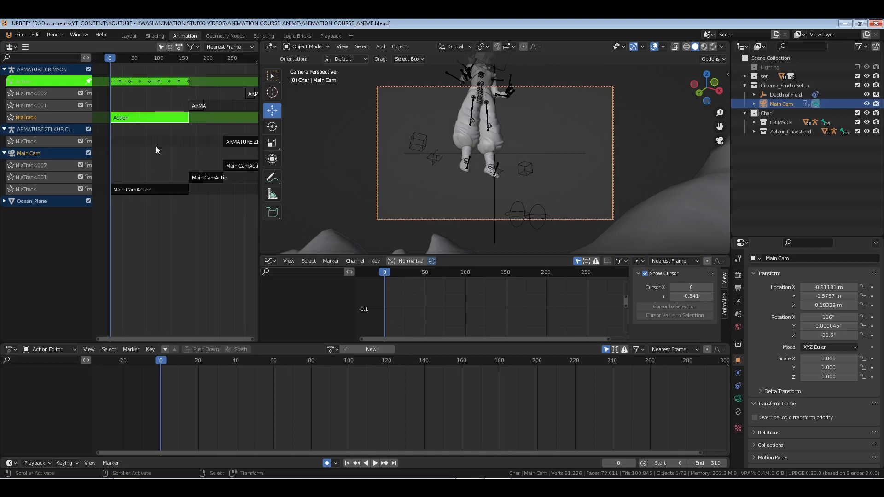
key("Tab")
Save the project, open the Playback workspace and save again.
key("ctrl+s")
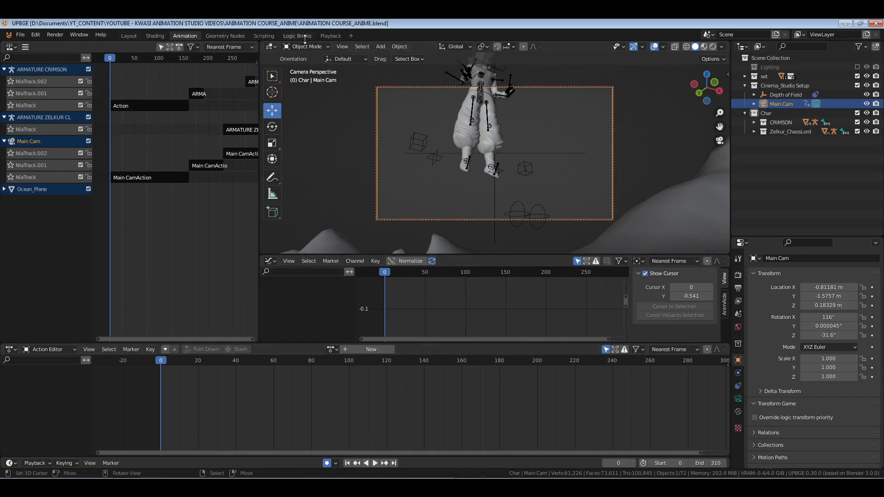
left_click(331, 35)
key("ctrl+s")
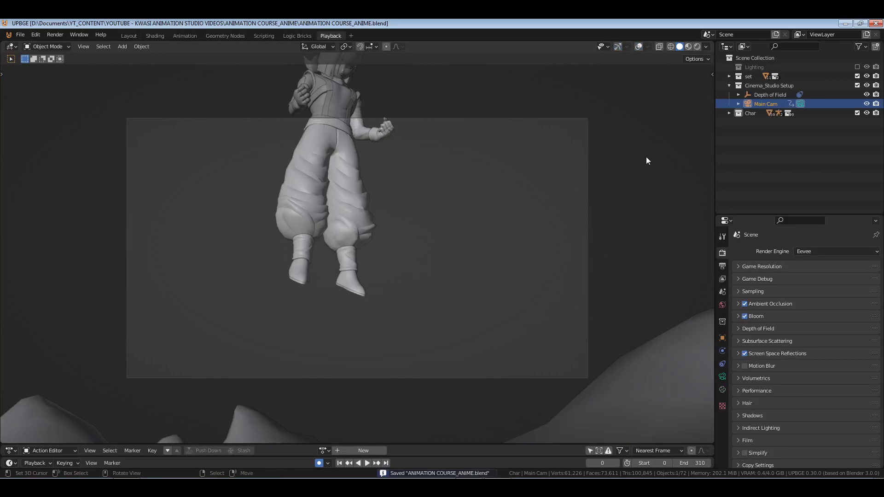
Play back the shot from frame 0, stop it and switch to the Animation workspace.
key("space")
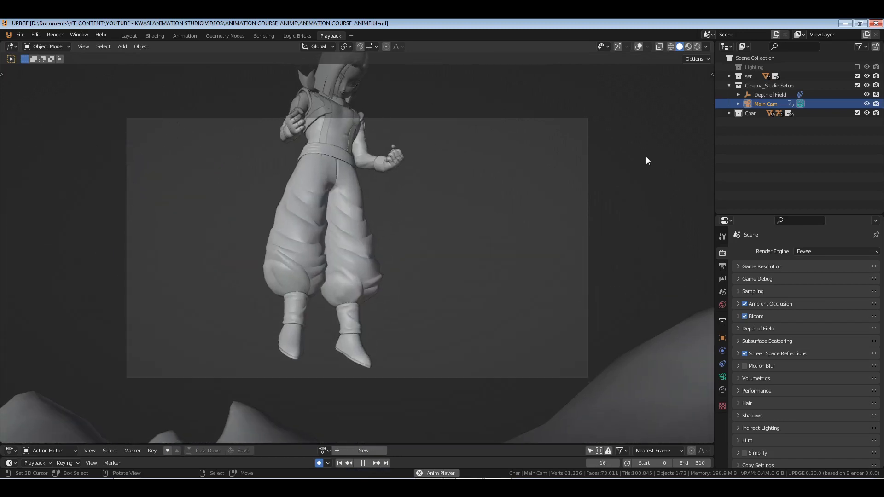
key("space")
left_click(185, 35)
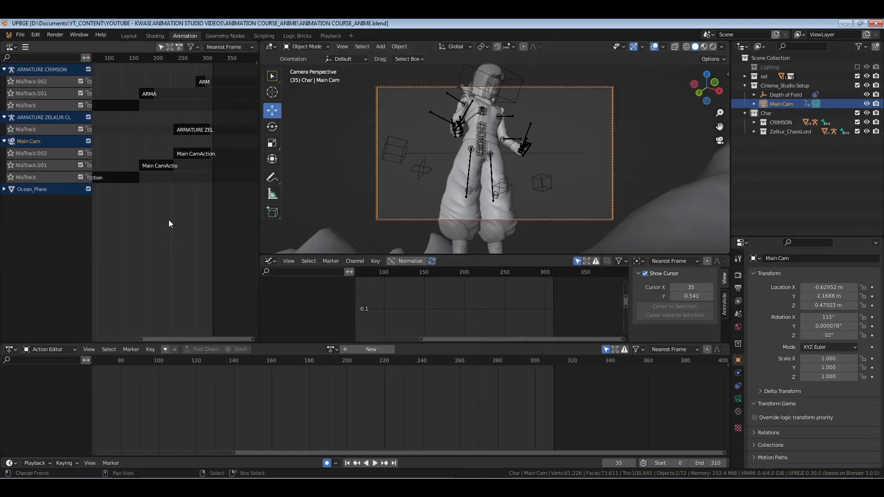
In tweak mode on the Main Cam's third NLA strip, set the X Euler Rotation Noise scale to 40, exit tweak mode and preview.
left_click(185, 157)
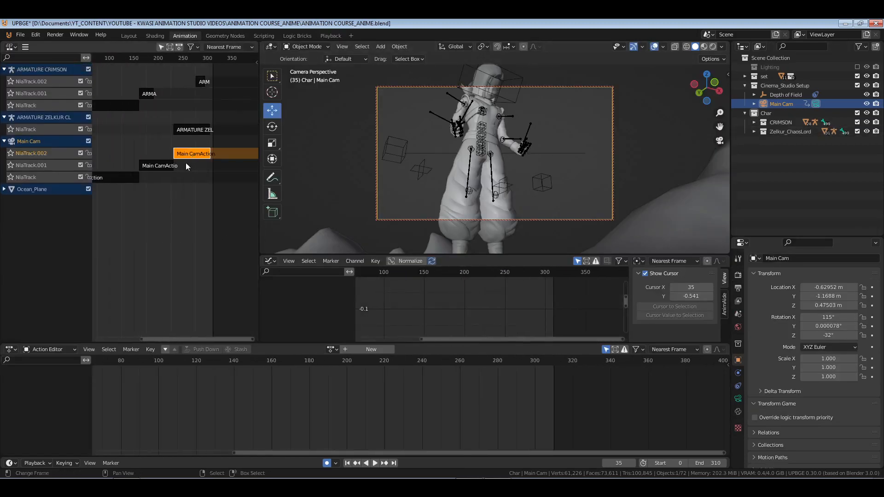
left_click(184, 112)
key("Tab")
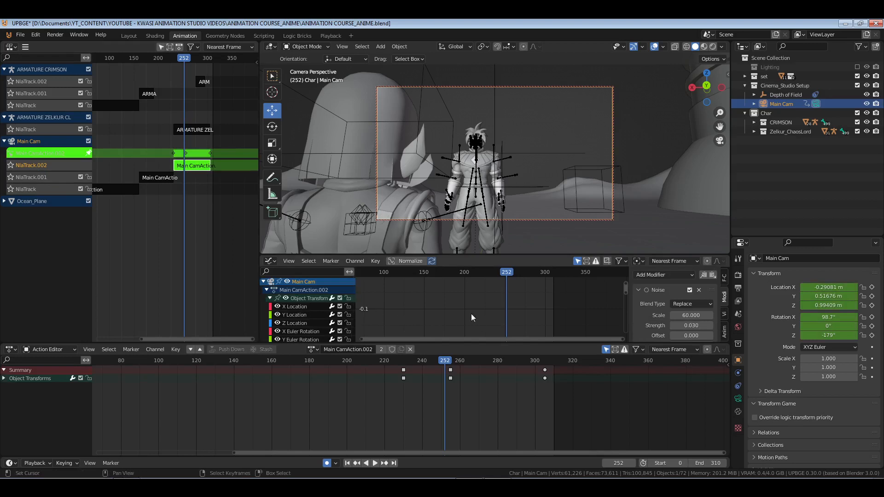
scroll(296, 323, "down", 2)
left_click(302, 313, "shift")
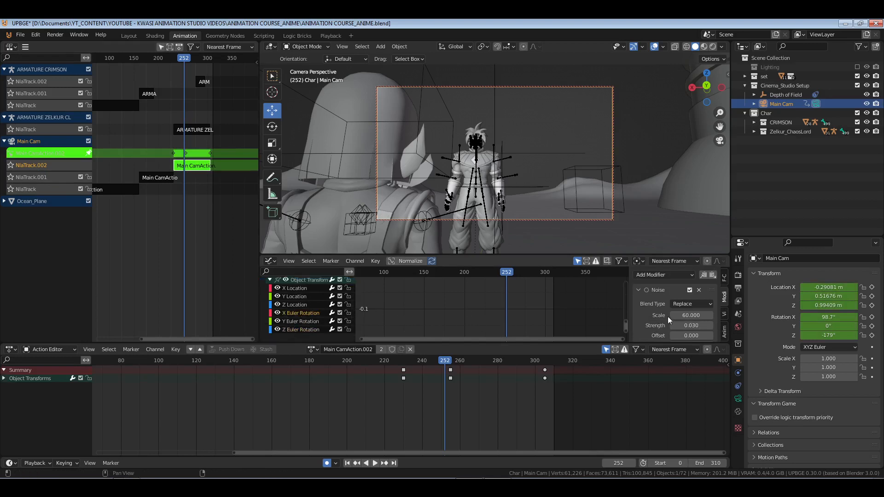
left_click(692, 317)
type("4")
key("Return")
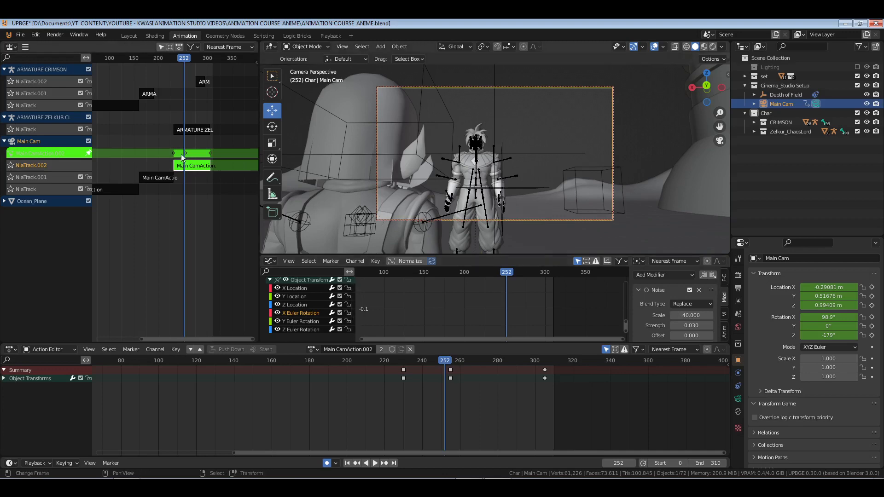
key("Tab")
key("ctrl+shift+space")
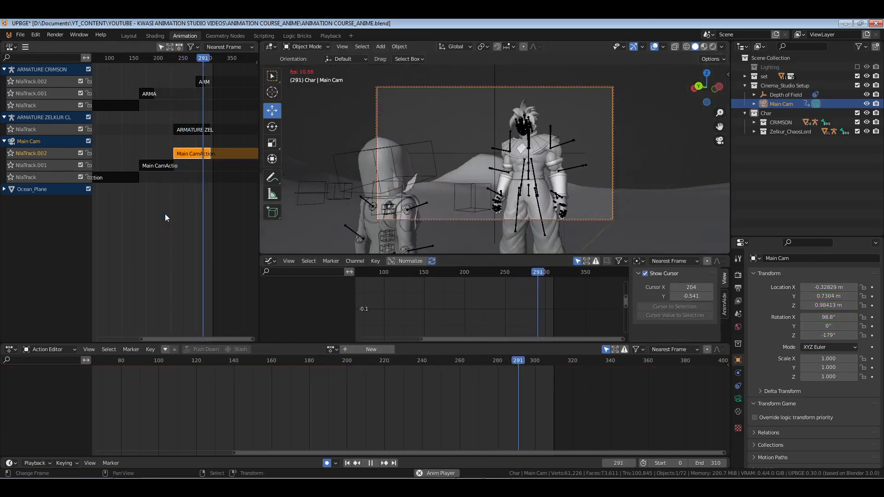
key("space")
Re-enter tweak mode on the same strip, set the Z Euler Rotation Noise scale to 40, save and exit tweak mode.
key("Tab")
left_click(300, 328, "shift")
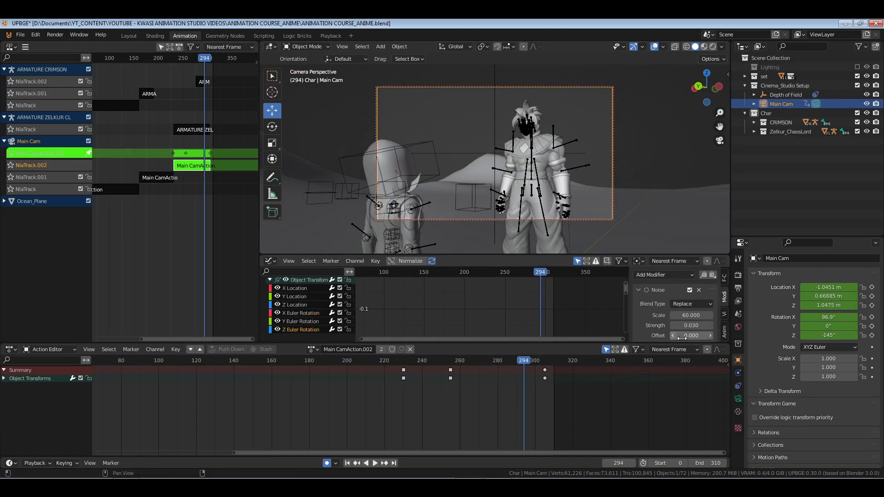
left_click(694, 316)
type("40")
key("Return")
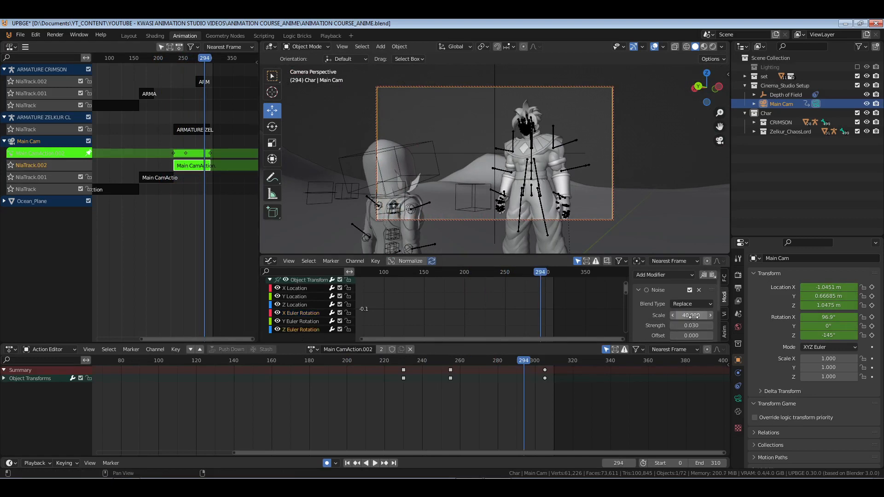
key("ctrl+s")
key("Tab")
Review the camera shake in the Playback workspace, save the project and return to frame 0.
left_click_drag(183, 211, 148, 209)
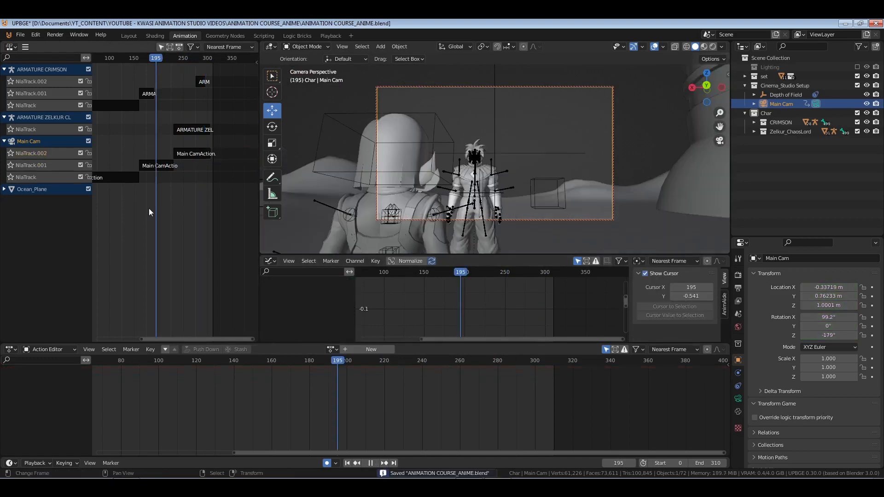
left_click(328, 35)
key("space")
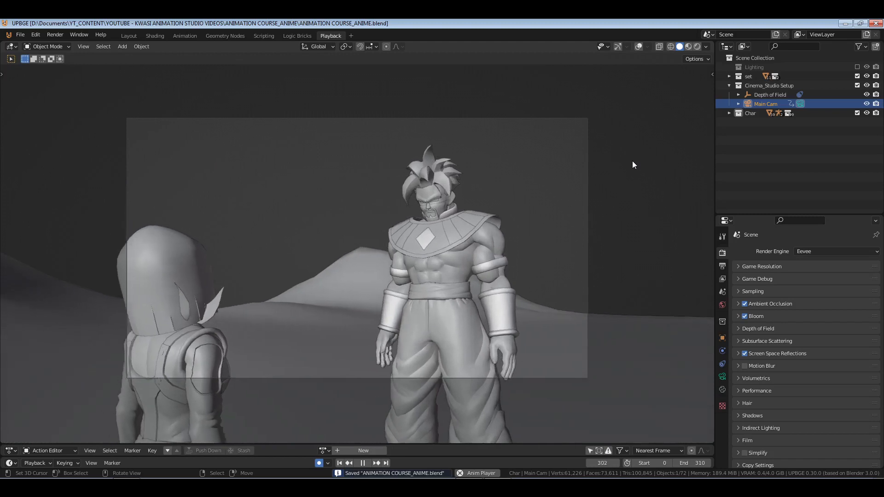
left_click(363, 463)
key("ctrl+s")
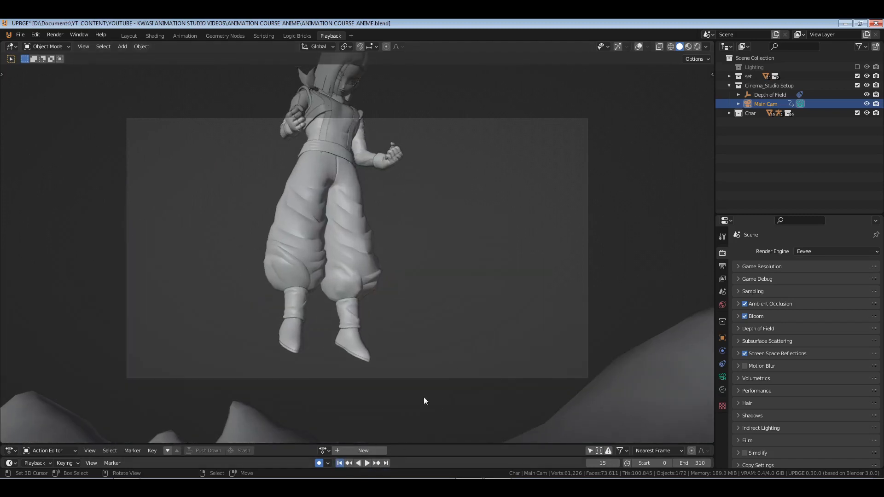
key("shift+Left")
Apply the HDTV 720p render preset and set the frame rate to 30 fps.
left_click(723, 268)
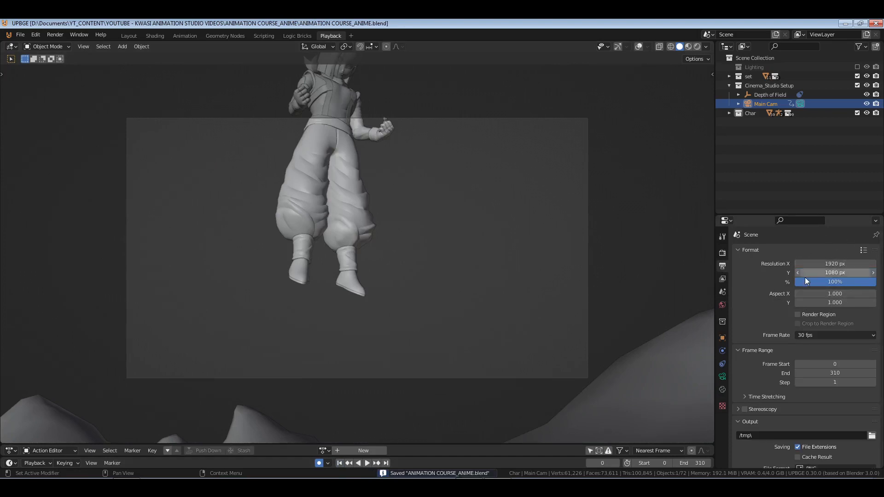
left_click(864, 250)
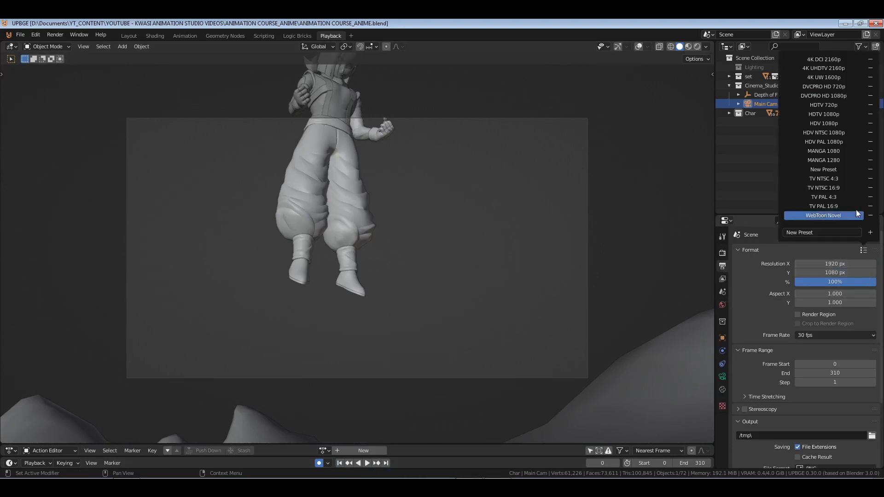
left_click(849, 107)
left_click(815, 335)
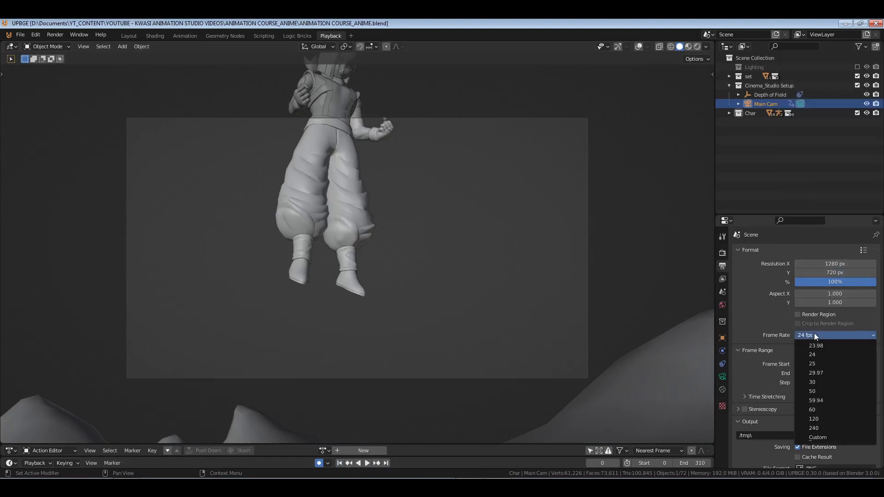
left_click(813, 382)
Set the output file format to FFmpeg Video with an MPEG-4 container.
scroll(776, 379, "down", 5)
left_click(813, 383)
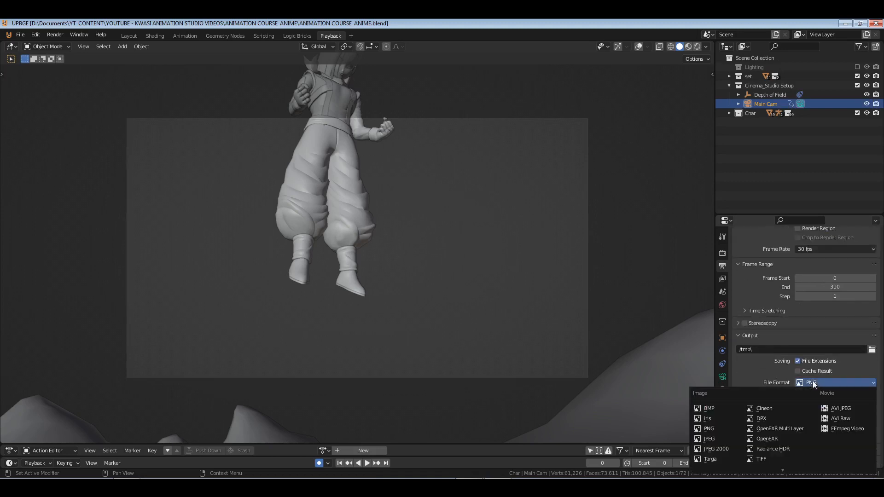
left_click(829, 428)
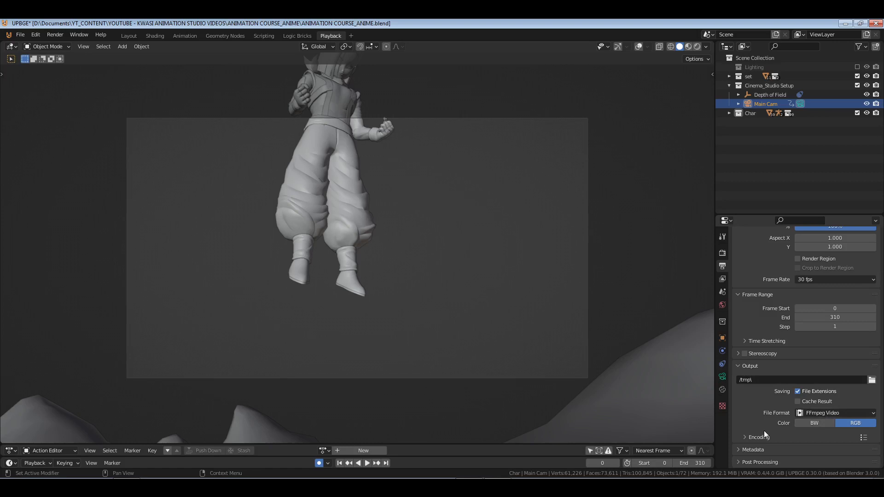
left_click(765, 433)
scroll(764, 435, "down", 3)
left_click(826, 395)
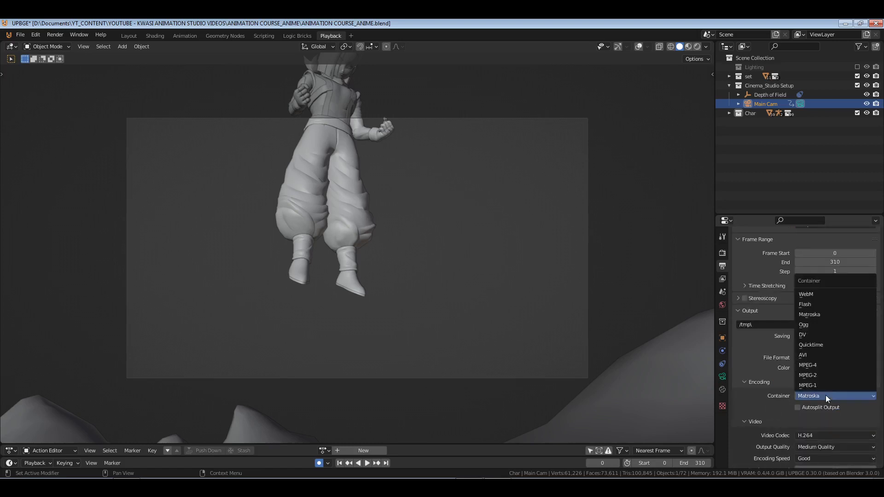
left_click(820, 365)
Browse for the output path and open ANIMATION COURSE_ANIME inside the YouTube videos folder of YT_CONTENT.
left_click(872, 325)
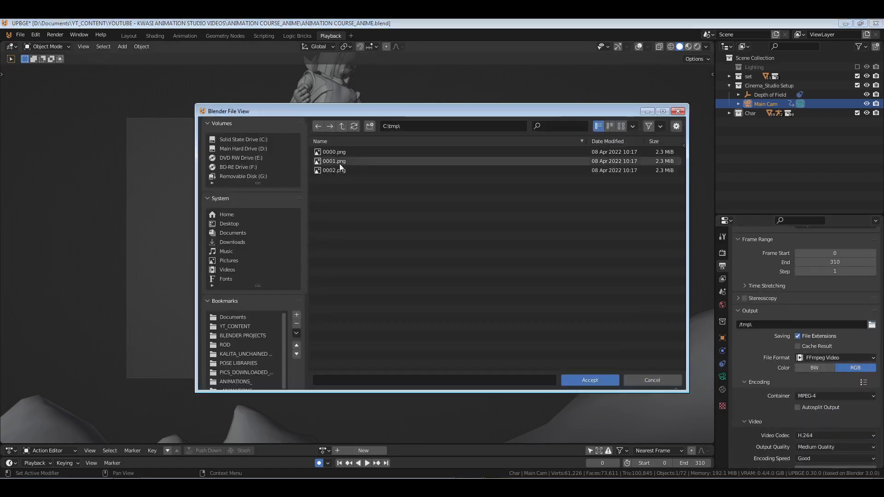
left_click(238, 325)
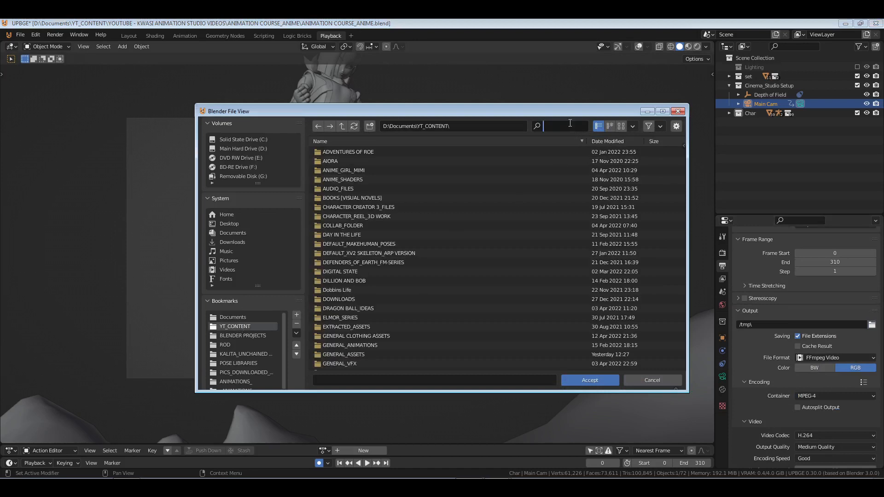
type("yout")
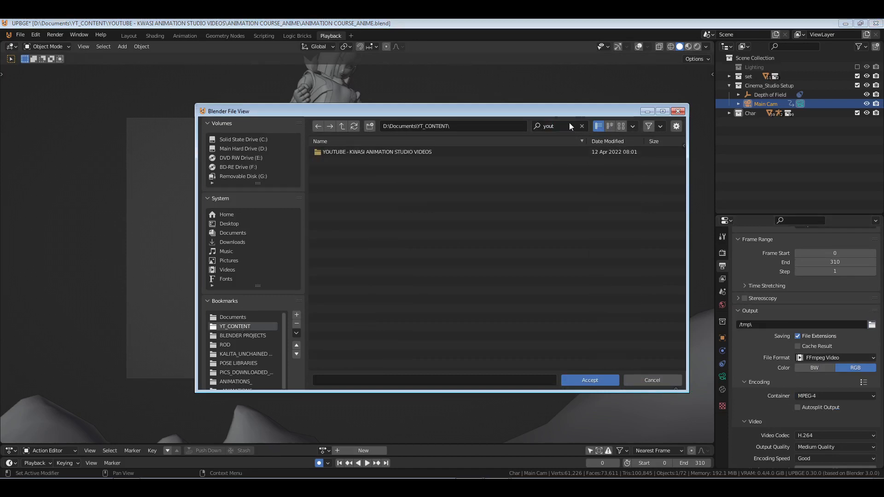
double_click(405, 152)
left_click(364, 151)
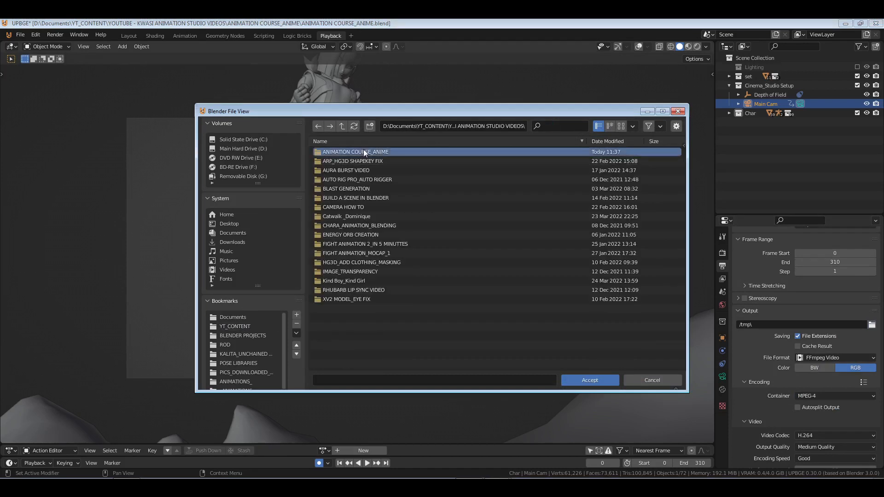
double_click(364, 152)
Create a _renders folder containing a playblasts folder, accept playblasts as the output path and save the project.
left_click(370, 126)
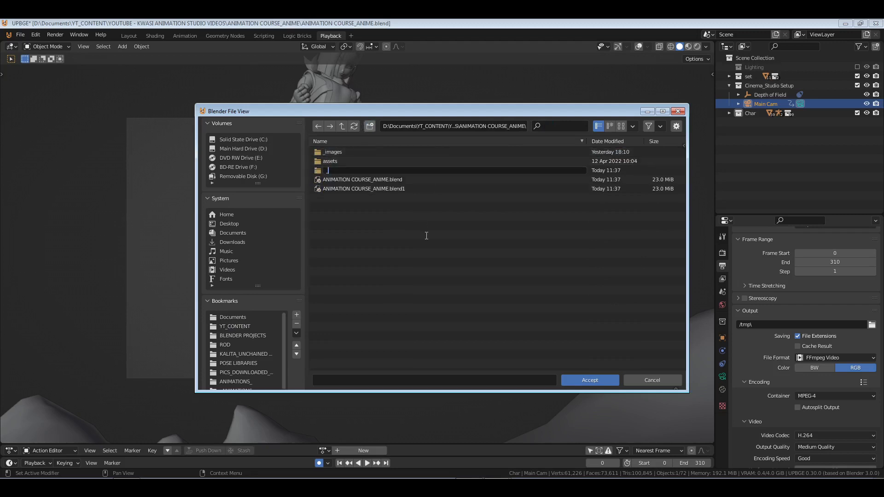
type("_Renders")
key("Return")
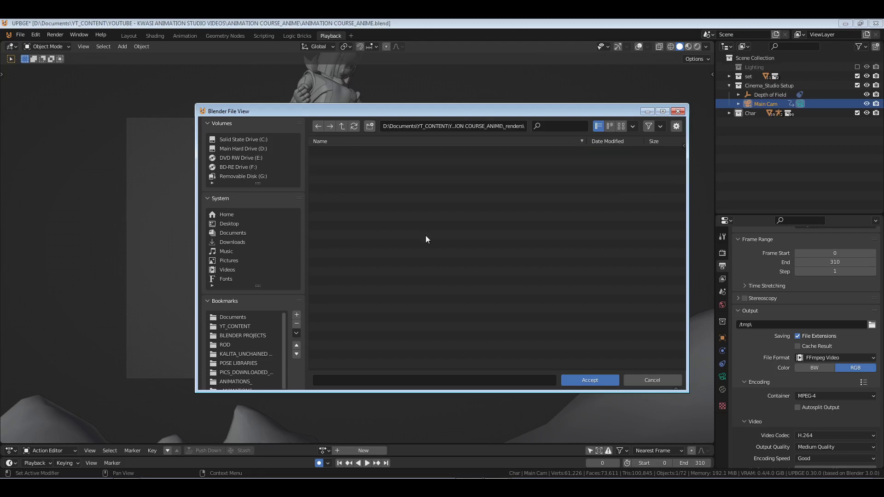
left_click(369, 126)
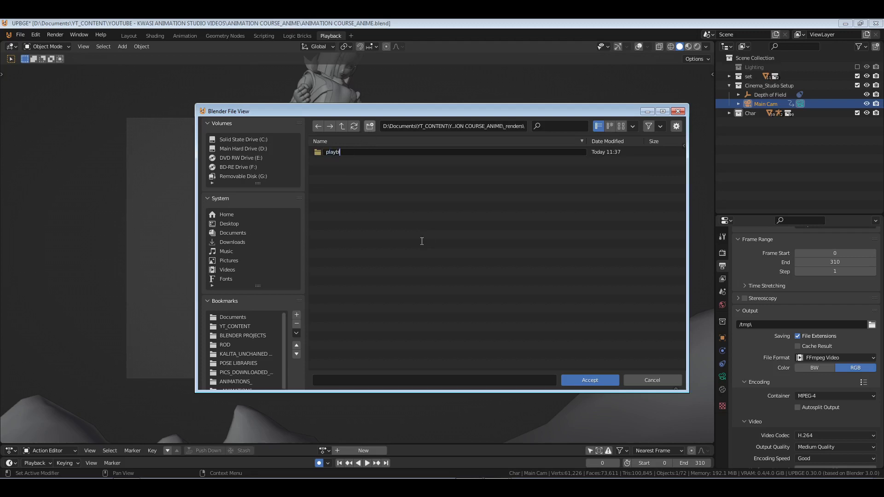
type("playblasts")
key("Return")
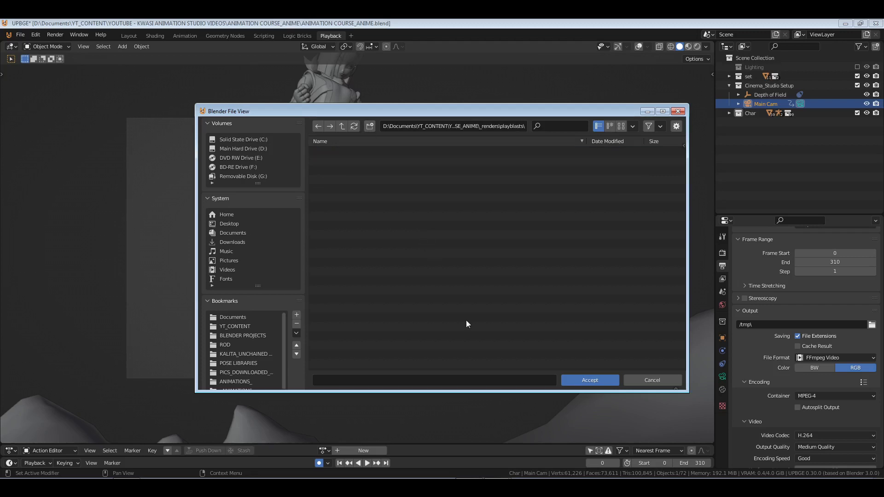
left_click(589, 380)
key("ctrl+s")
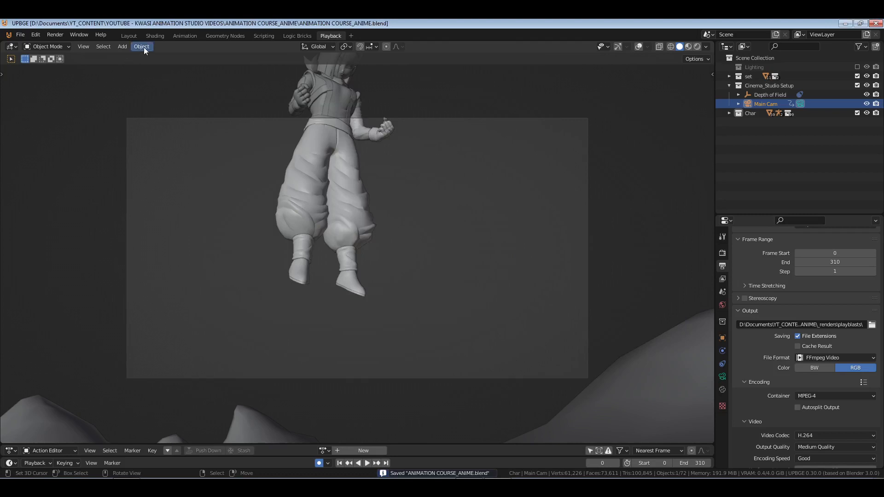
Render the camera viewport as an animation for frames 0 to 310 and close the render window.
left_click(87, 47)
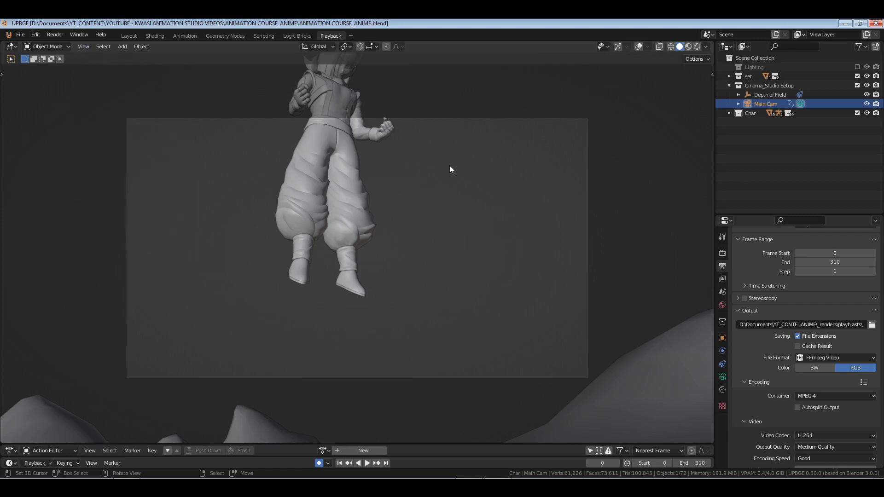
key("F12")
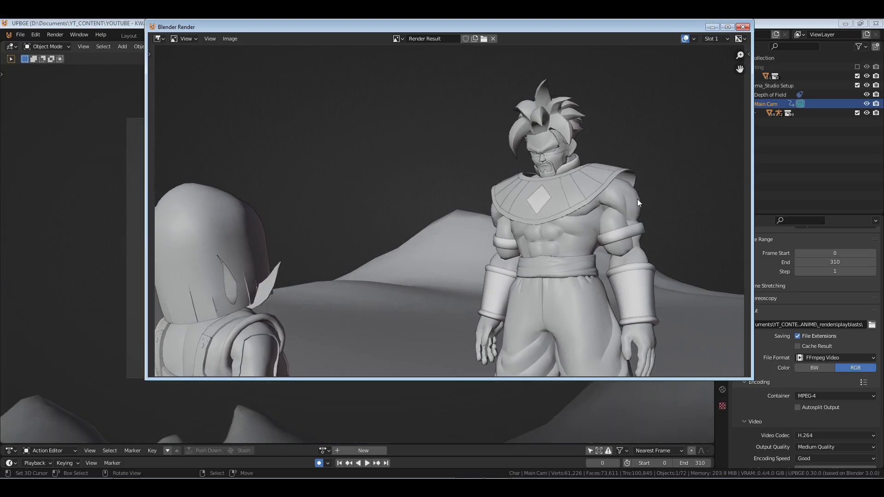
key("Escape")
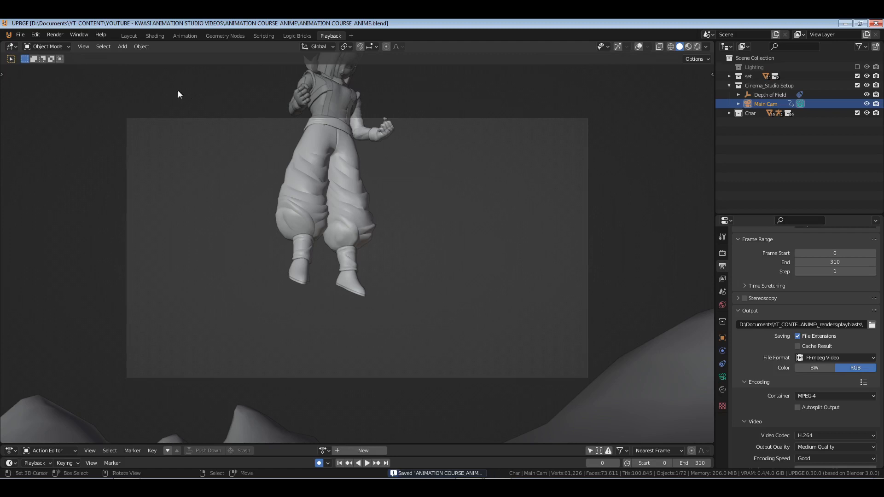
Watch the rendered playblast 0000-0310.mp4, close the player and return the timeline to frame 0.
left_click(57, 35)
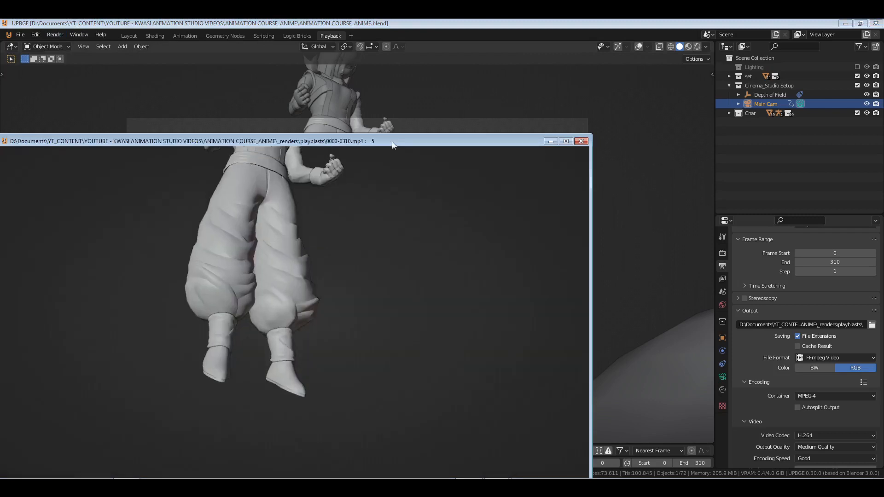
left_click_drag(392, 142, 538, 57)
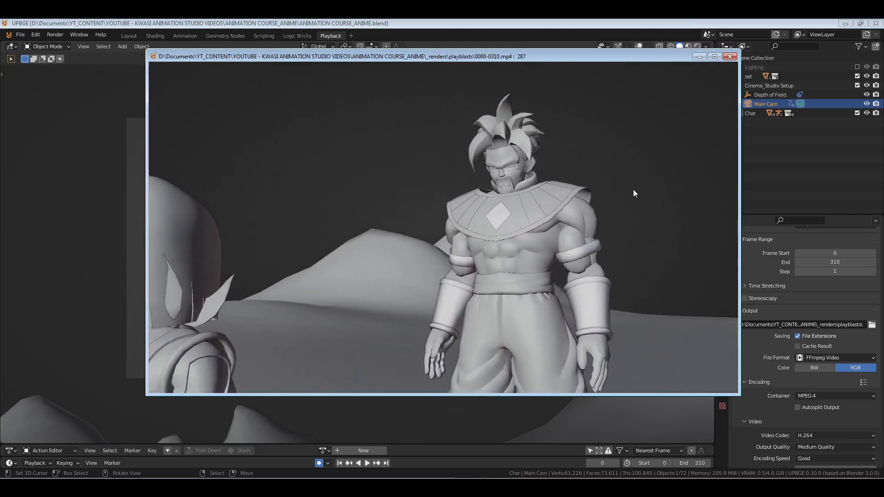
key("Escape")
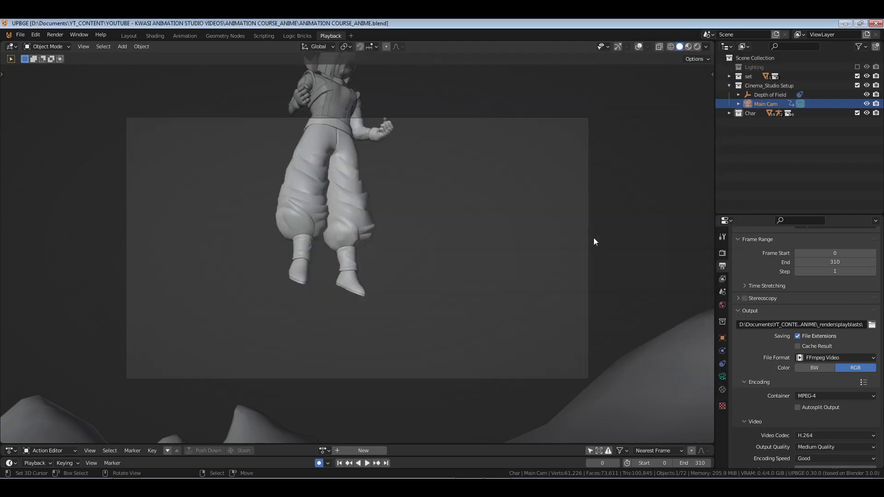
key("space")
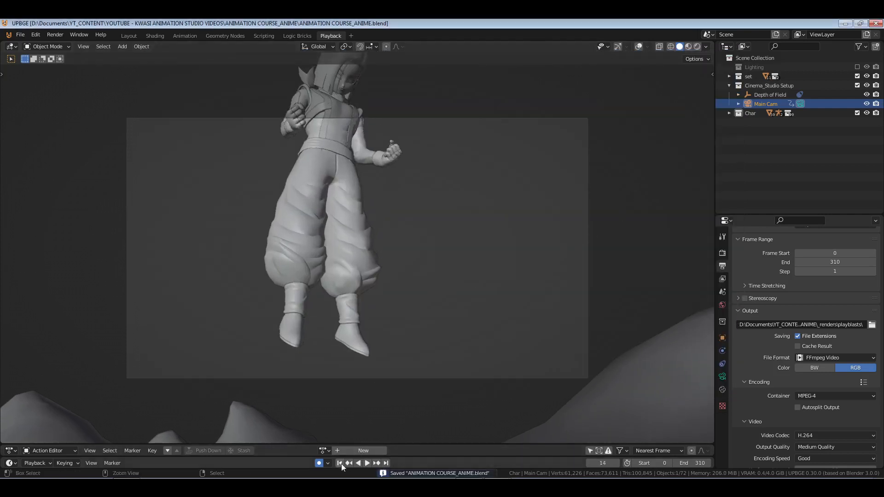
left_click(340, 463)
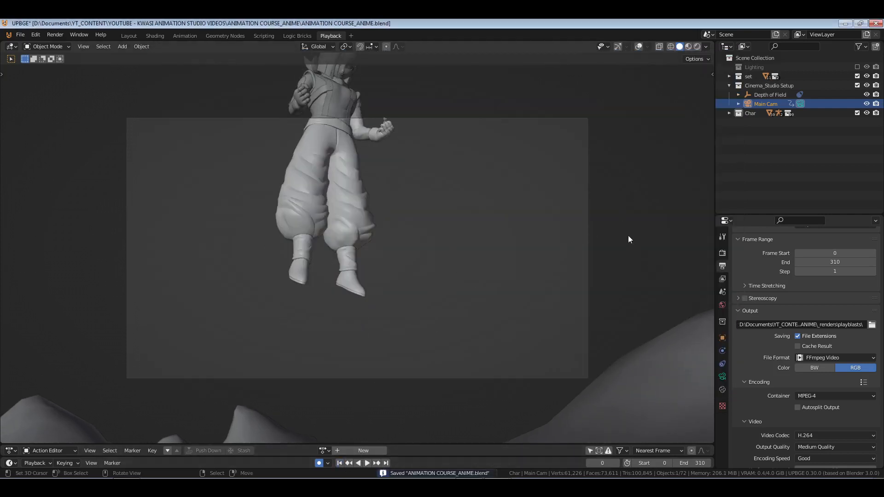